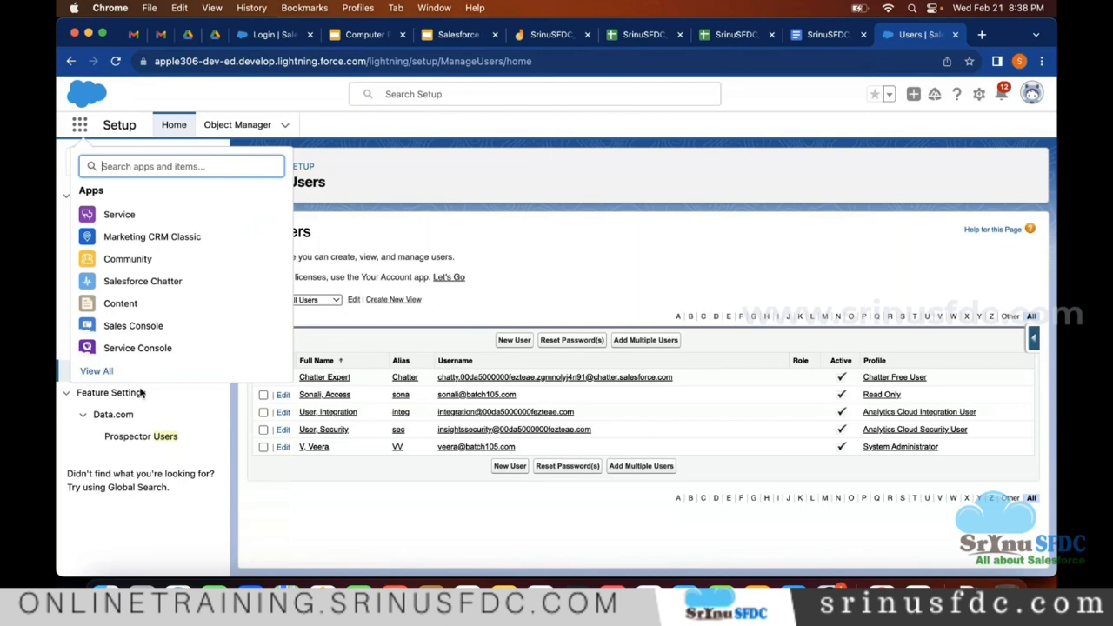
# Open the Marketing CRM Classic app from the full list of Salesforce apps
pyautogui.press('Escape')
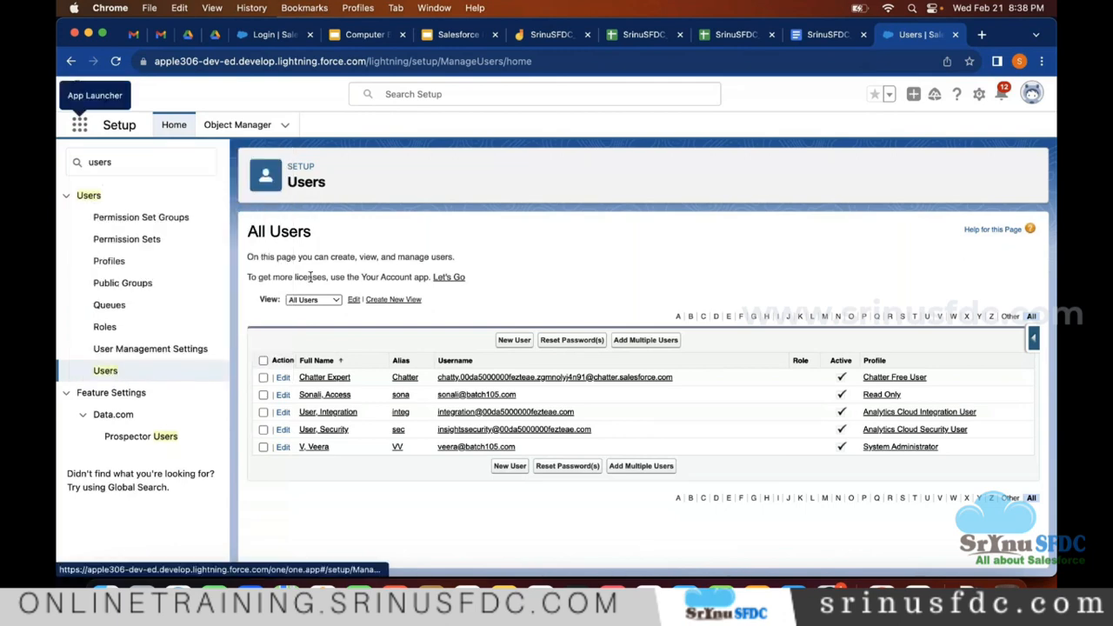
pyautogui.press('Return')
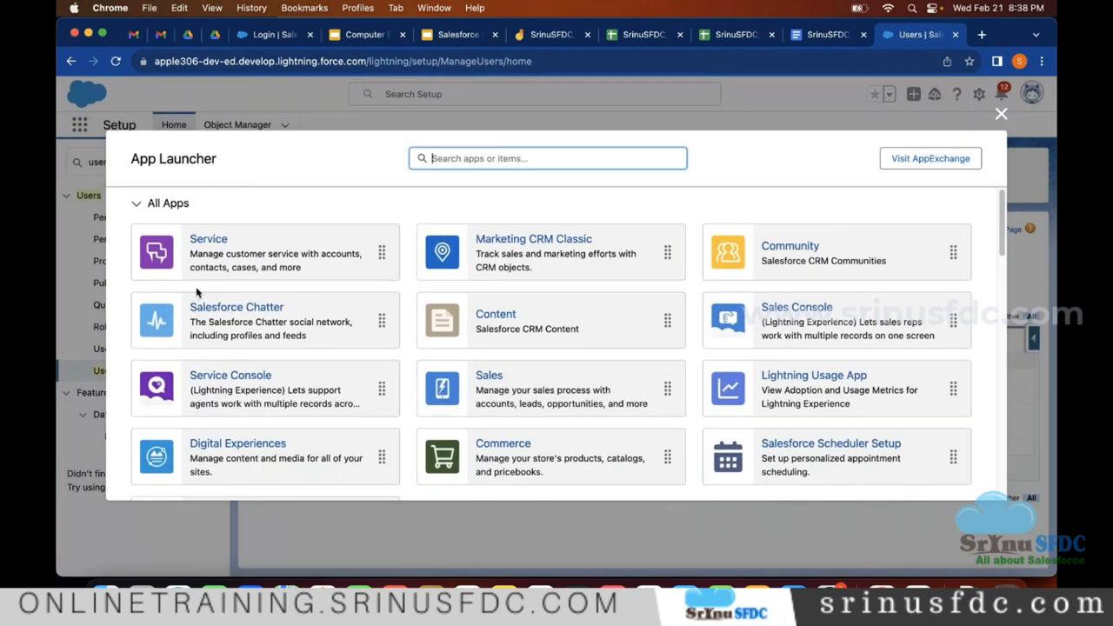
pyautogui.scroll(-1, 570, 219)
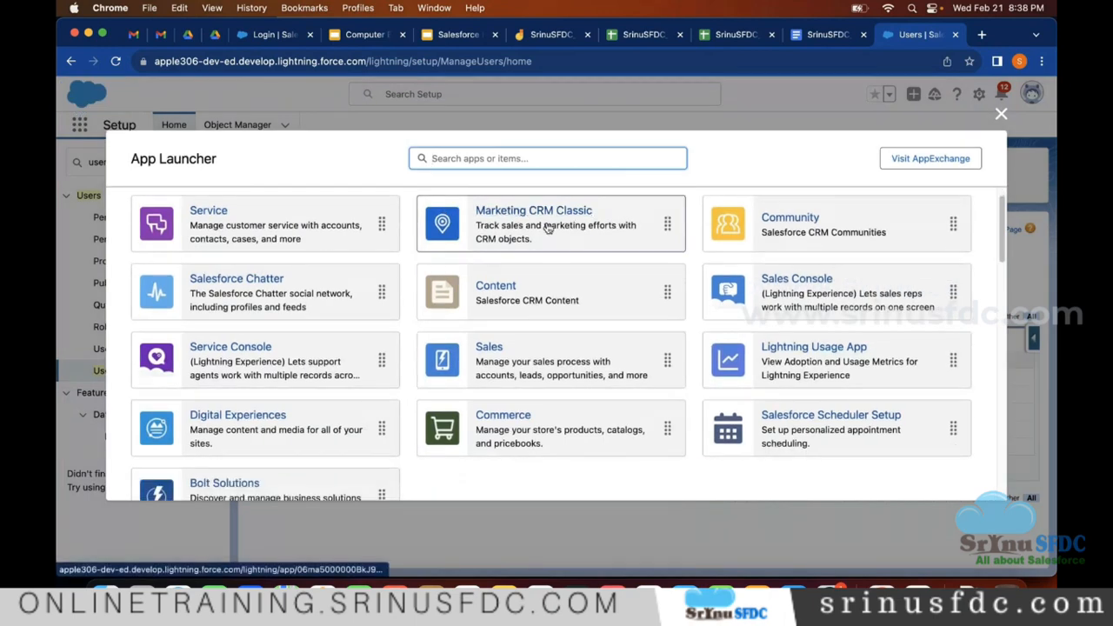
pyautogui.click(547, 228)
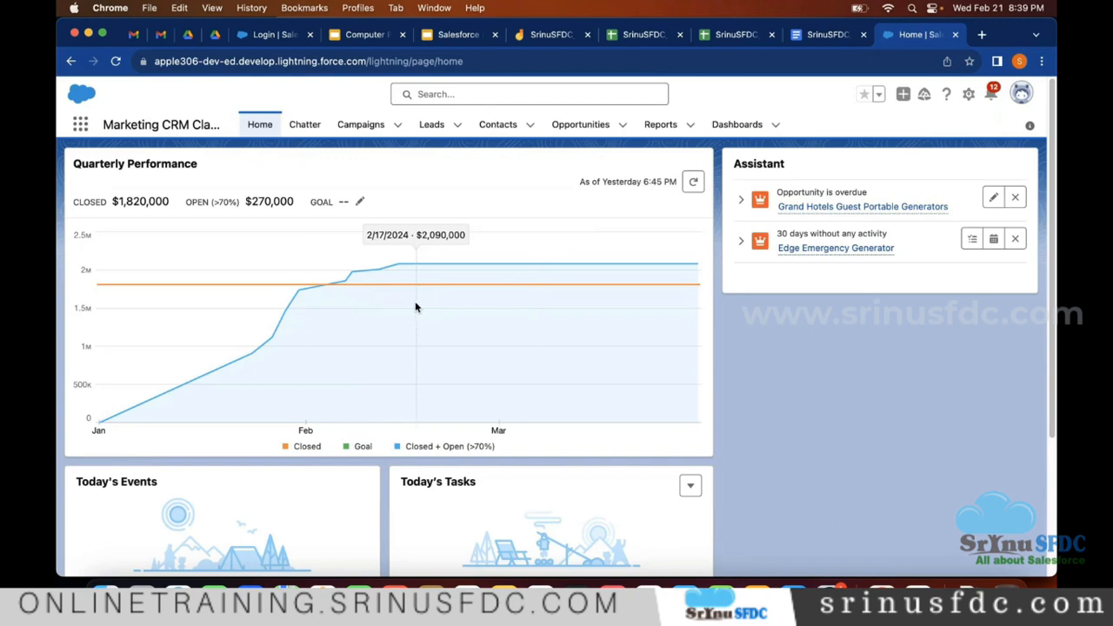
# Highlight the Marketing CRM Classic app name and open the Campaigns list
pyautogui.doubleClick(142, 122)
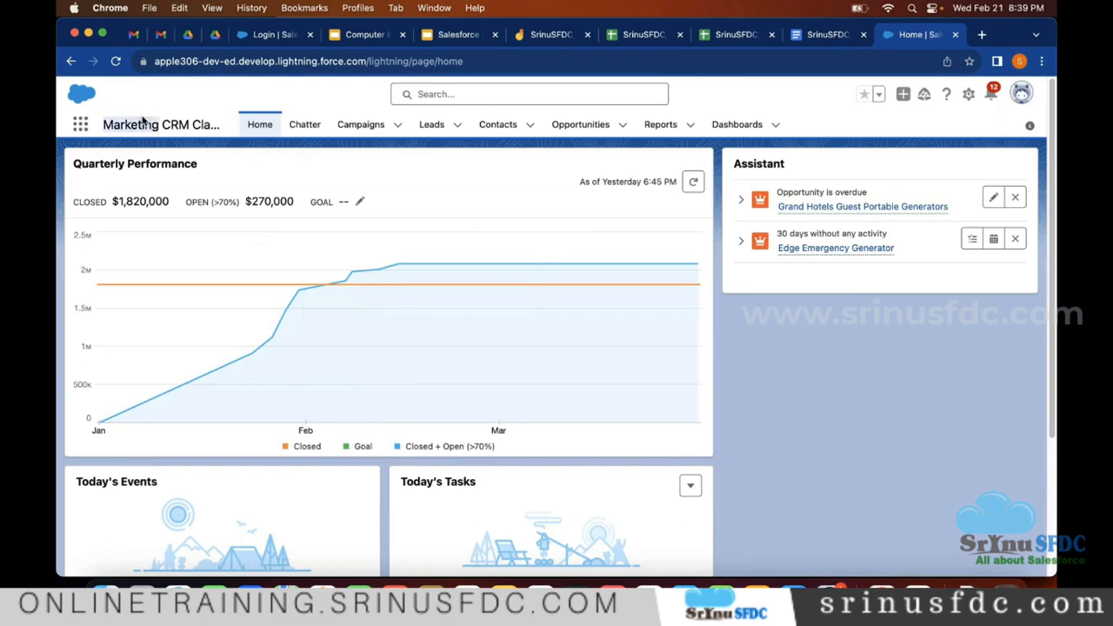
pyautogui.tripleClick(147, 127)
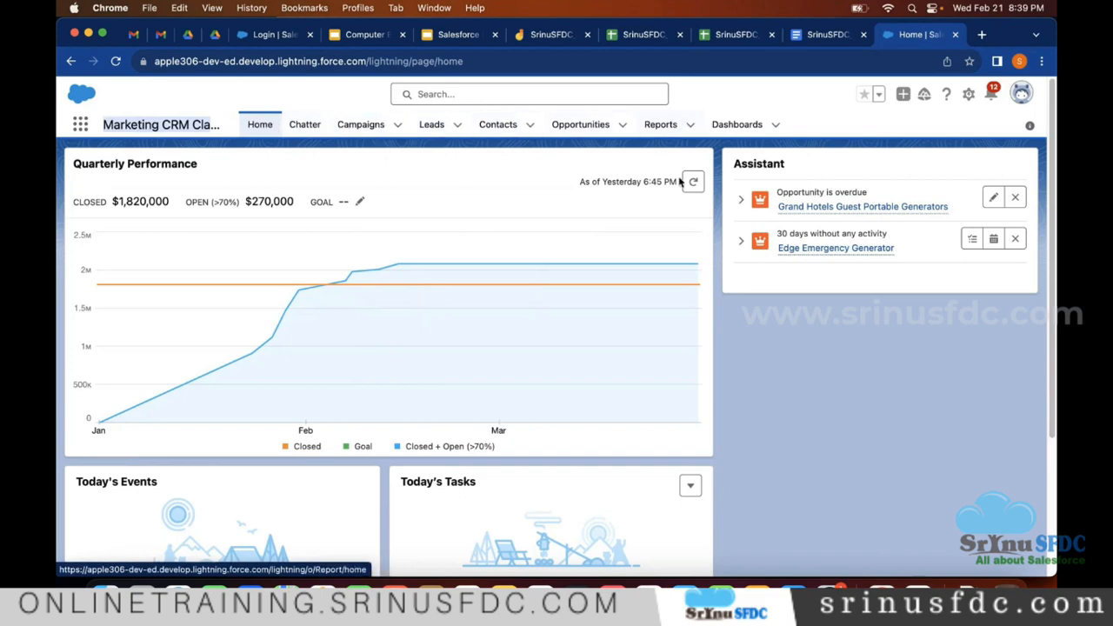
pyautogui.click(360, 131)
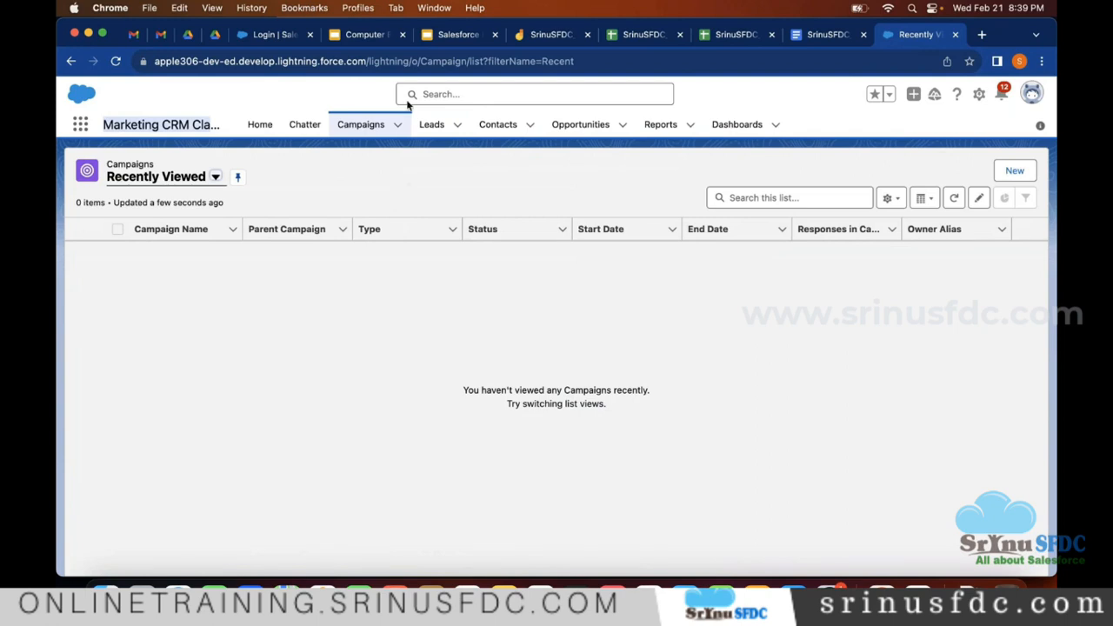
# Switch to the SrinuSFDC_Draw_AdminBasics_Demo Jamboard and draw a large rectangle on the left half of frame 2
pyautogui.click(370, 40)
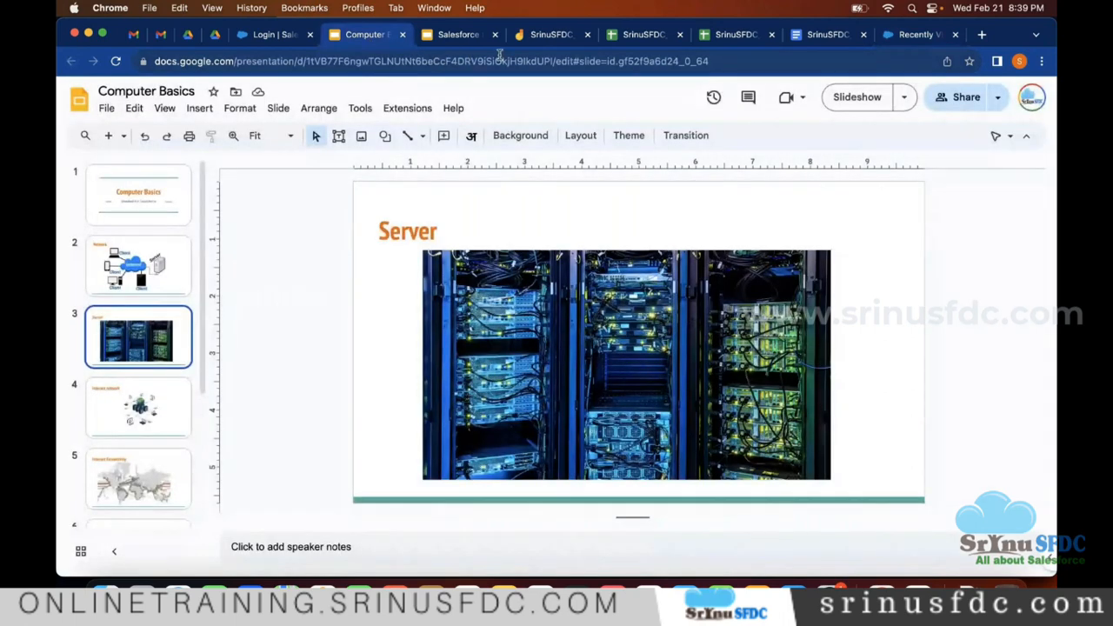
pyautogui.click(547, 35)
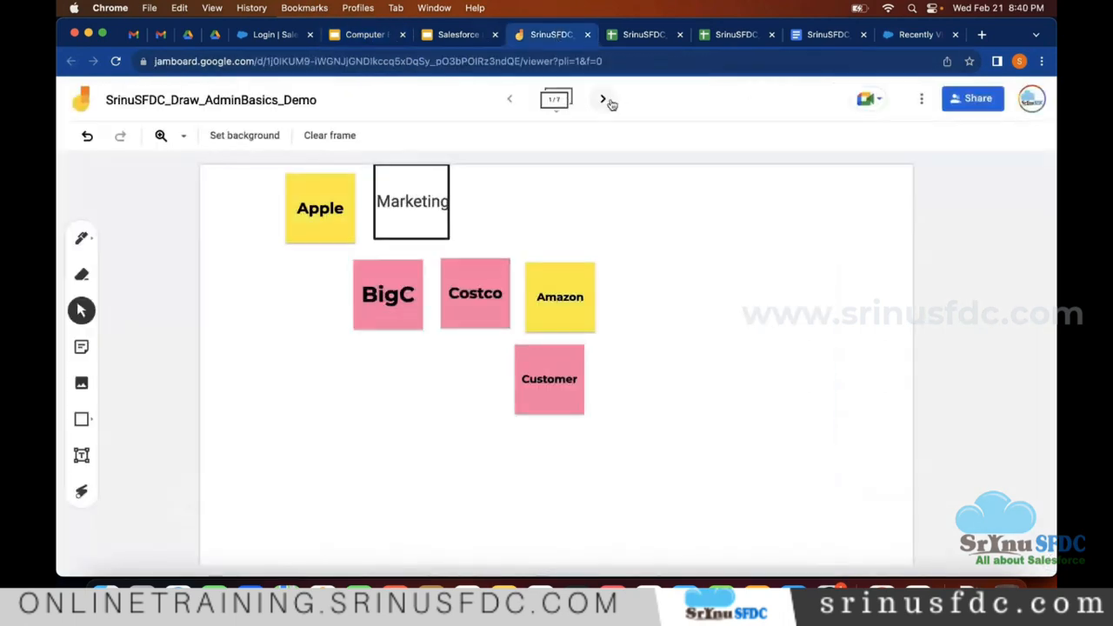
pyautogui.click(602, 100)
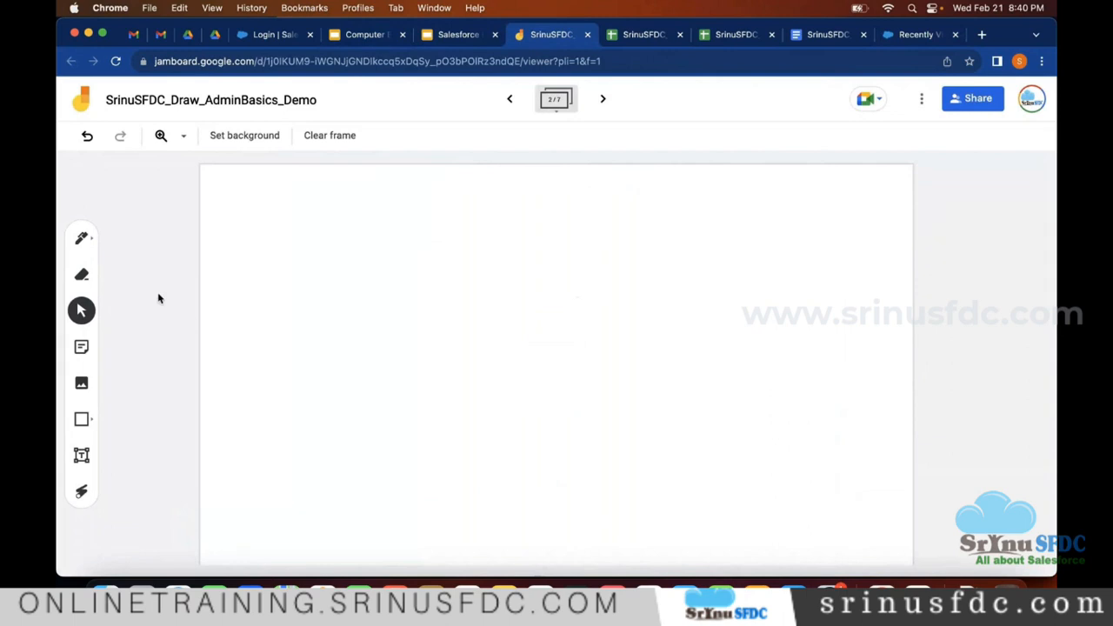
pyautogui.click(81, 419)
pyautogui.moveTo(253, 211)
pyautogui.mouseDown()
pyautogui.moveTo(487, 385)
pyautogui.moveTo(479, 392)
pyautogui.mouseUp()
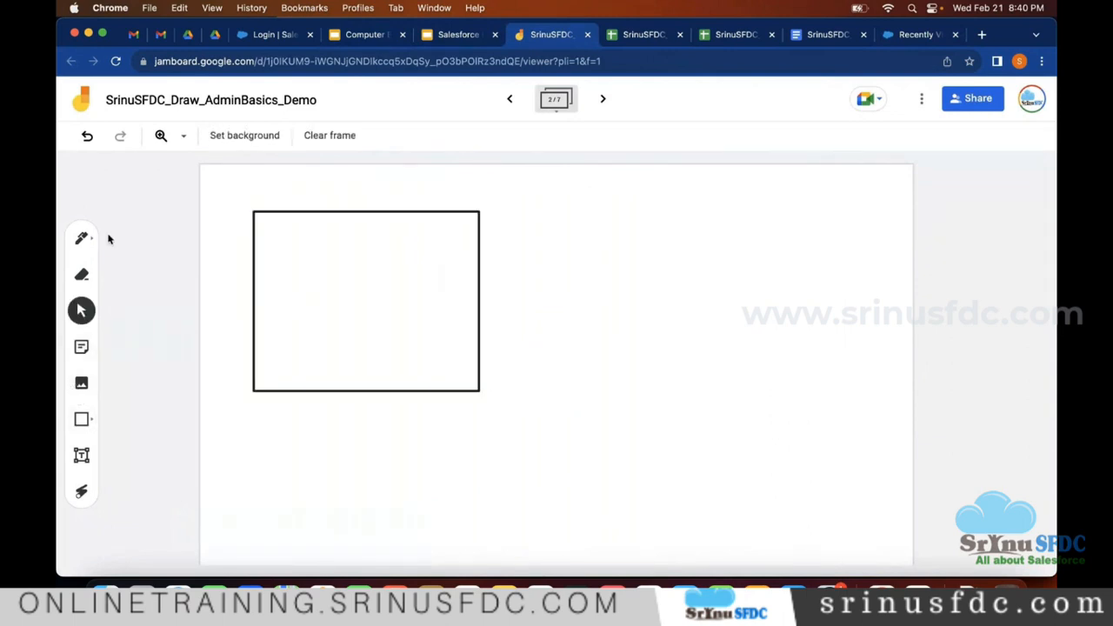
# Pen a header line and two column dividers in the rectangle, and sketch a second box with a header line beside it
pyautogui.click(81, 238)
pyautogui.moveTo(258, 241); pyautogui.dragTo(474, 236)
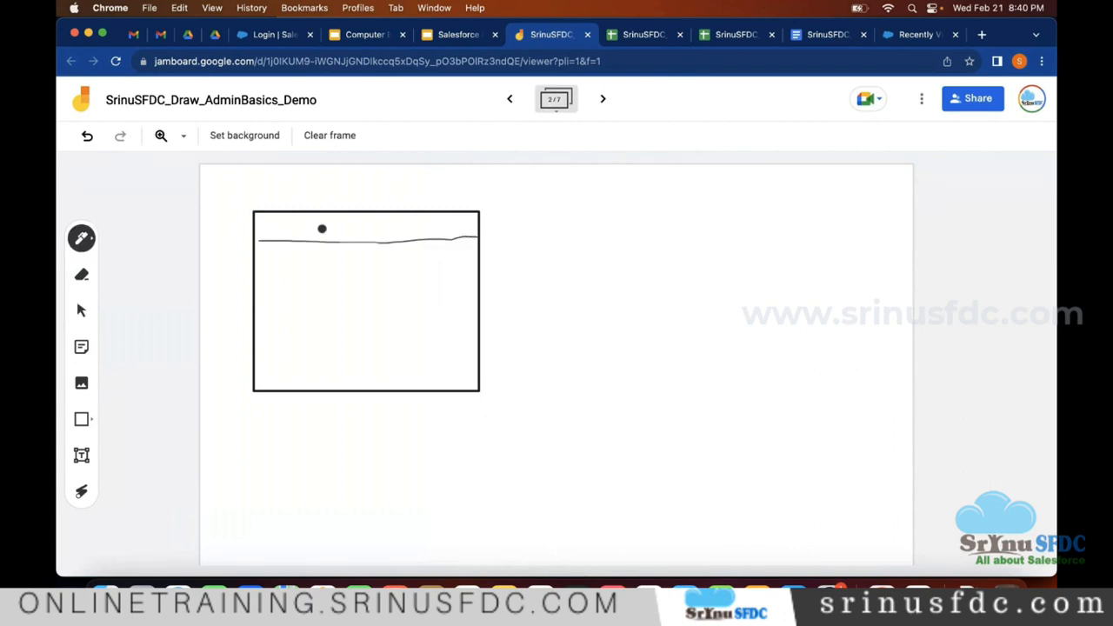
pyautogui.moveTo(302, 212); pyautogui.dragTo(298, 394)
pyautogui.moveTo(385, 225); pyautogui.dragTo(378, 405)
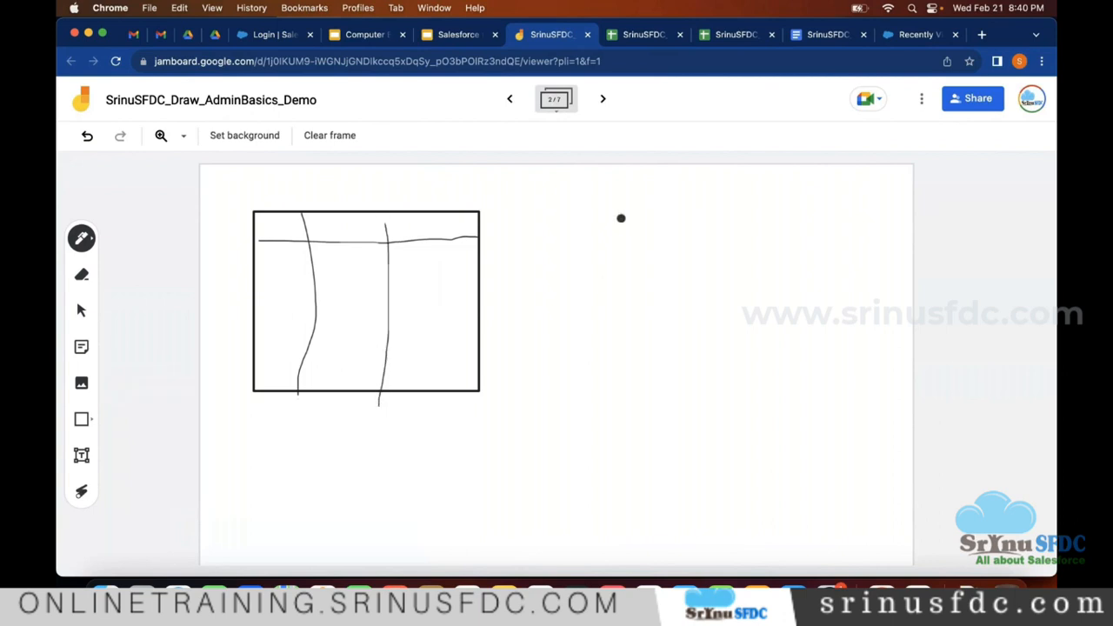
pyautogui.moveTo(610, 211)
pyautogui.mouseDown()
pyautogui.moveTo(664, 392)
pyautogui.moveTo(847, 397)
pyautogui.moveTo(728, 211)
pyautogui.moveTo(620, 211)
pyautogui.moveTo(854, 233)
pyautogui.mouseUp()
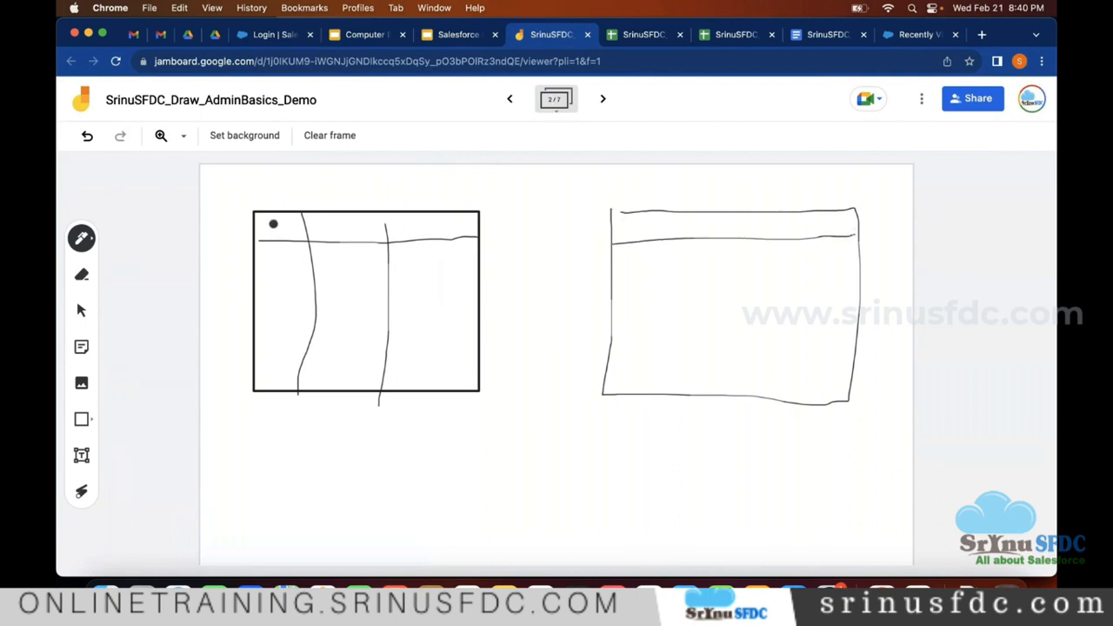
# Handwrite the column headings Name, E and M in the header row of the left table
pyautogui.moveTo(269, 220)
pyautogui.mouseDown()
pyautogui.moveTo(268, 236)
pyautogui.moveTo(280, 214)
pyautogui.moveTo(288, 229)
pyautogui.moveTo(317, 237)
pyautogui.mouseUp()
pyautogui.moveTo(311, 228)
pyautogui.mouseDown()
pyautogui.moveTo(336, 219)
pyautogui.moveTo(332, 229)
pyautogui.mouseUp()
pyautogui.moveTo(405, 238)
pyautogui.mouseDown()
pyautogui.moveTo(416, 229)
pyautogui.moveTo(424, 238)
pyautogui.mouseUp()
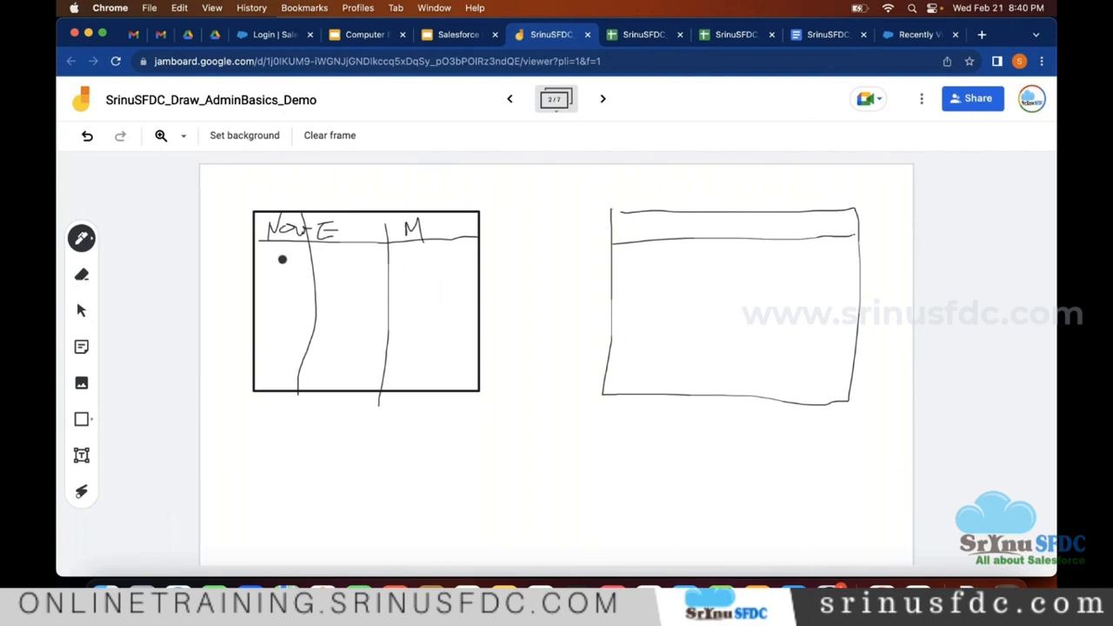
# Handwrite two sample records under the left table's headings and draw a dividing line beneath each row
pyautogui.moveTo(269, 252)
pyautogui.mouseDown()
pyautogui.moveTo(269, 269)
pyautogui.moveTo(279, 259)
pyautogui.moveTo(334, 273)
pyautogui.moveTo(343, 259)
pyautogui.moveTo(435, 260)
pyautogui.mouseUp()
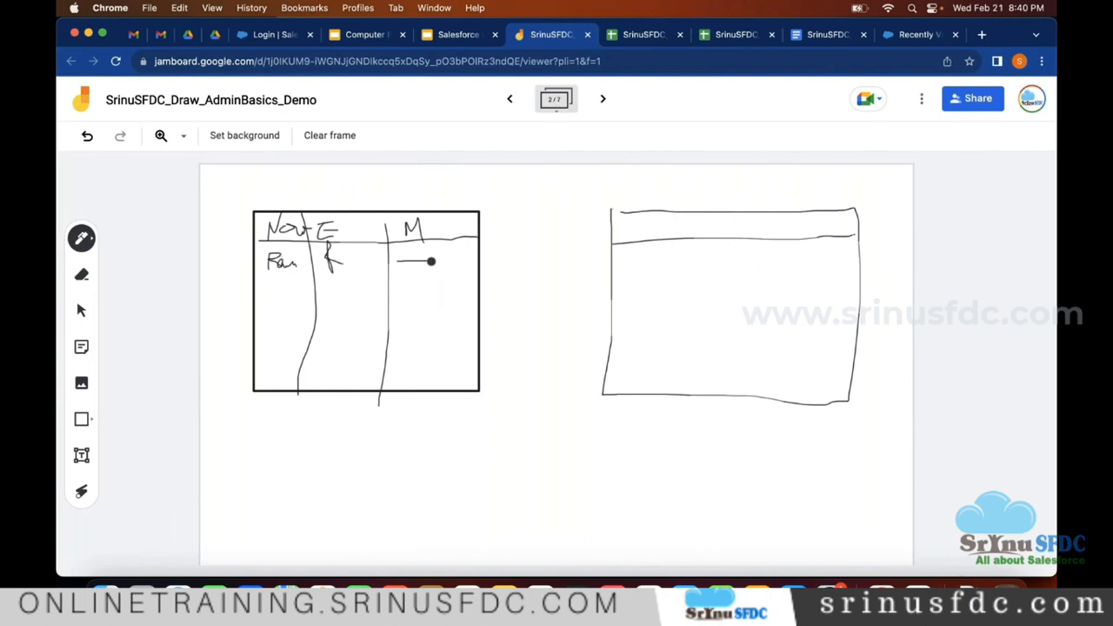
pyautogui.moveTo(256, 281); pyautogui.dragTo(477, 280)
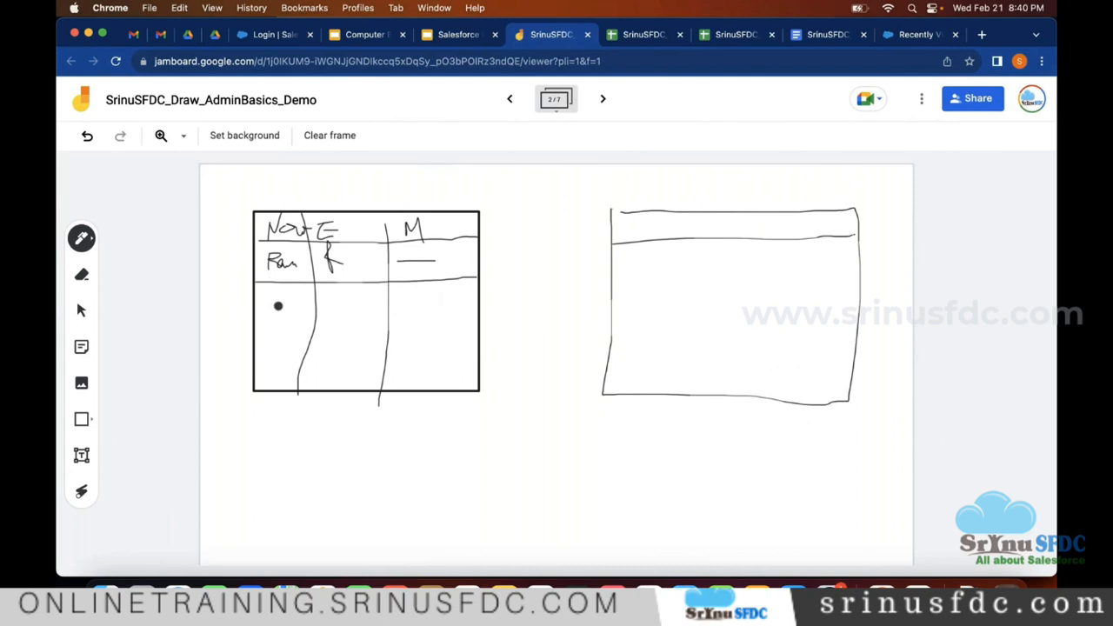
pyautogui.moveTo(261, 298)
pyautogui.mouseDown()
pyautogui.moveTo(281, 287)
pyautogui.moveTo(294, 304)
pyautogui.moveTo(474, 300)
pyautogui.mouseUp()
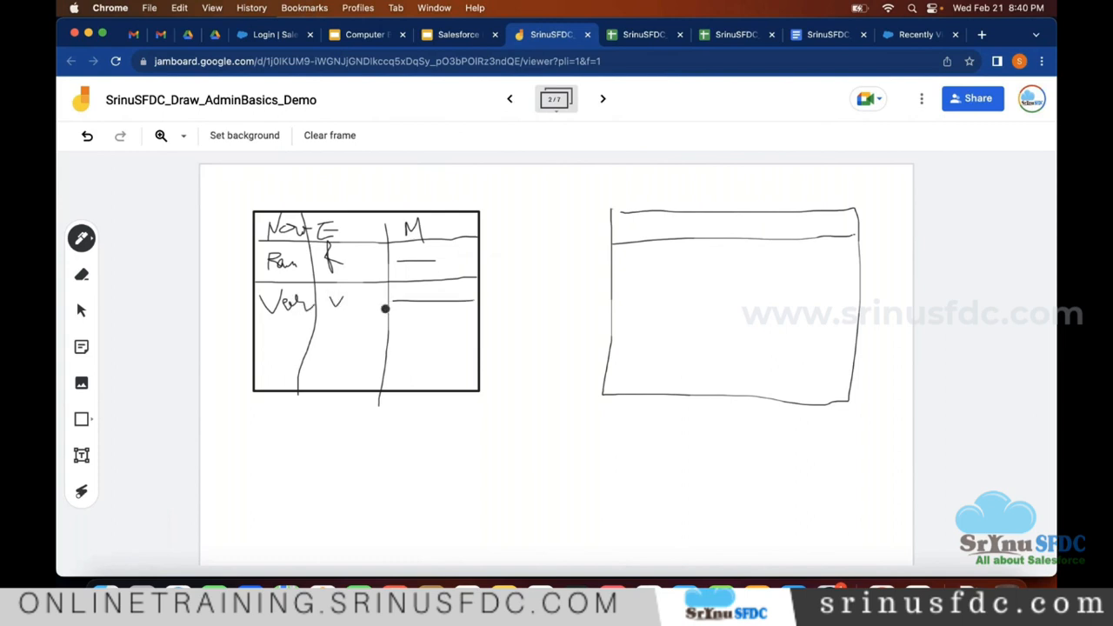
pyautogui.moveTo(258, 318); pyautogui.dragTo(474, 315)
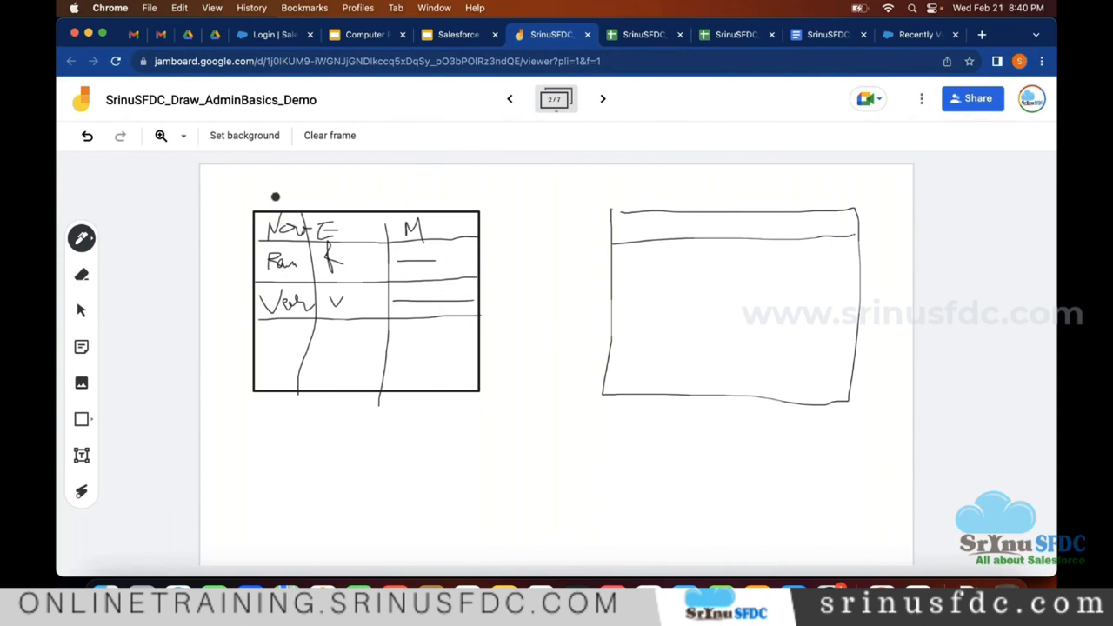
# Circle the Name and E column headings in the left table with the pen
pyautogui.moveTo(256, 198)
pyautogui.mouseDown()
pyautogui.moveTo(251, 220)
pyautogui.moveTo(298, 228)
pyautogui.moveTo(294, 195)
pyautogui.moveTo(251, 196)
pyautogui.mouseUp()
pyautogui.moveTo(336, 207)
pyautogui.mouseDown()
pyautogui.moveTo(321, 215)
pyautogui.moveTo(344, 233)
pyautogui.moveTo(325, 206)
pyautogui.mouseUp()
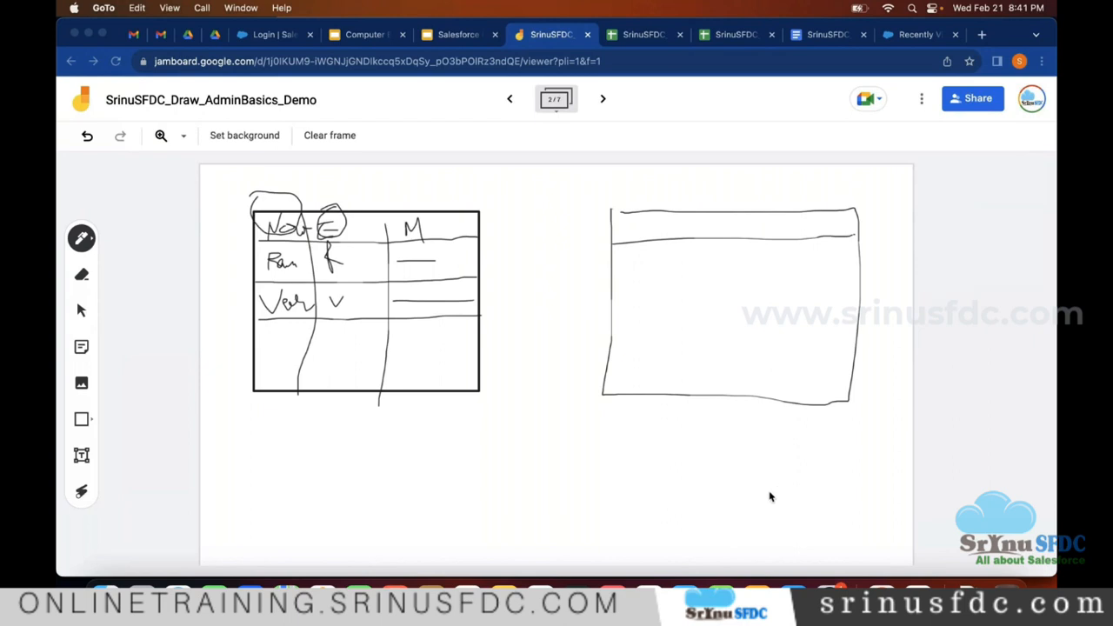
pyautogui.click(726, 472)
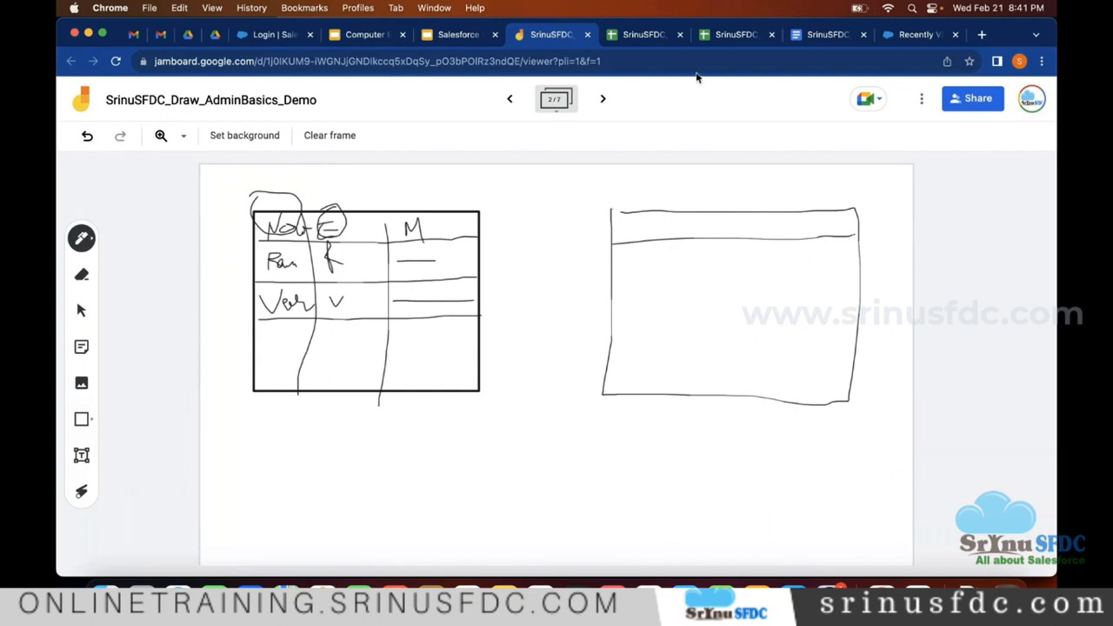
# In the SrinuSFDC_Notes_AdminBasics_Demo document, add the line "Table → Object" below the Salesforce CRM Apps list
pyautogui.click(822, 34)
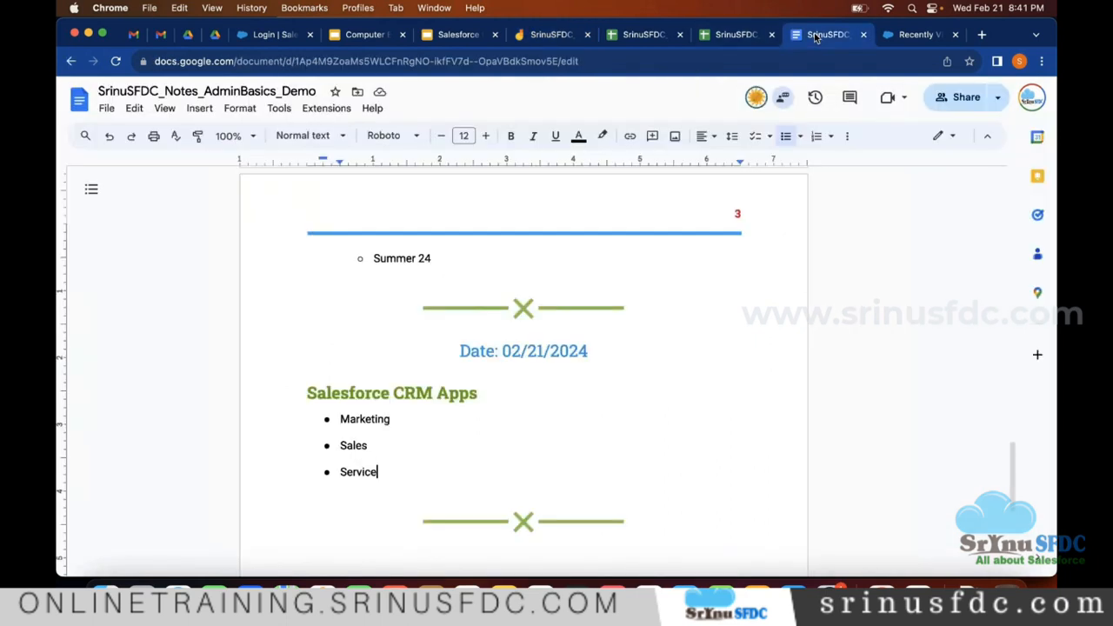
pyautogui.scroll(-3, 460, 343)
pyautogui.press('Return')
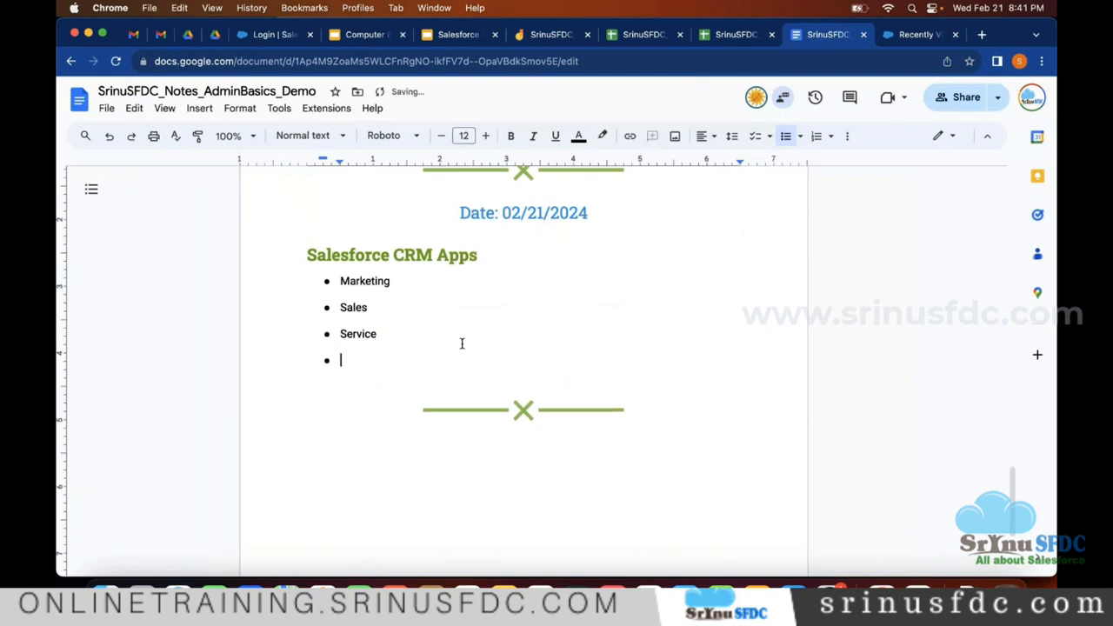
pyautogui.press('Return')
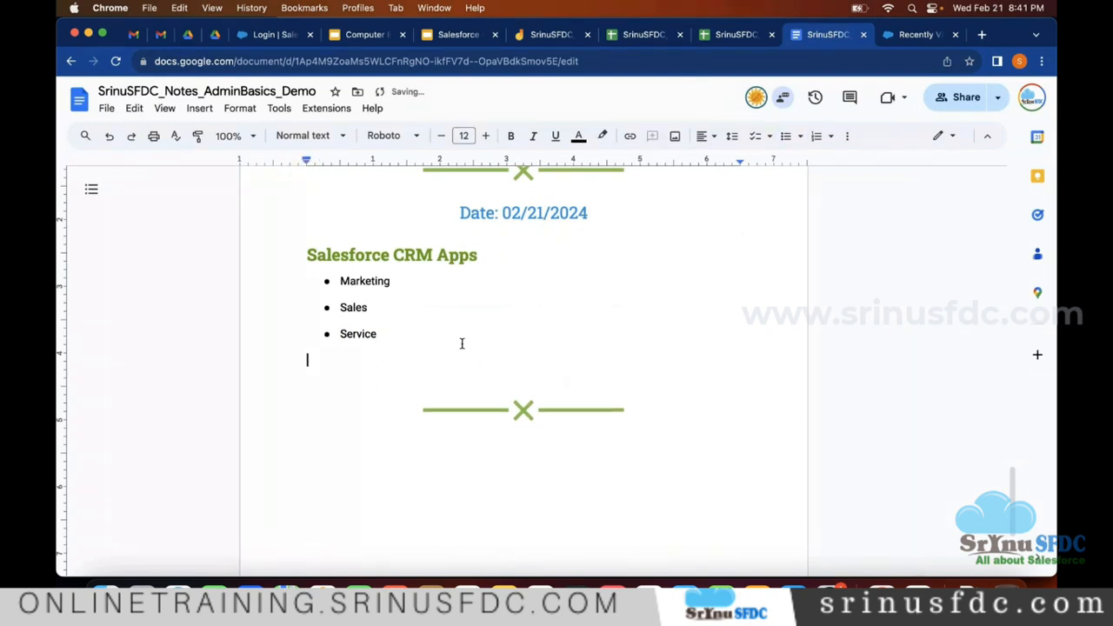
pyautogui.press('Return')
pyautogui.write('T')
pyautogui.press('BackSpace')
pyautogui.write('T')
pyautogui.write('able -')
pyautogui.write('> ')
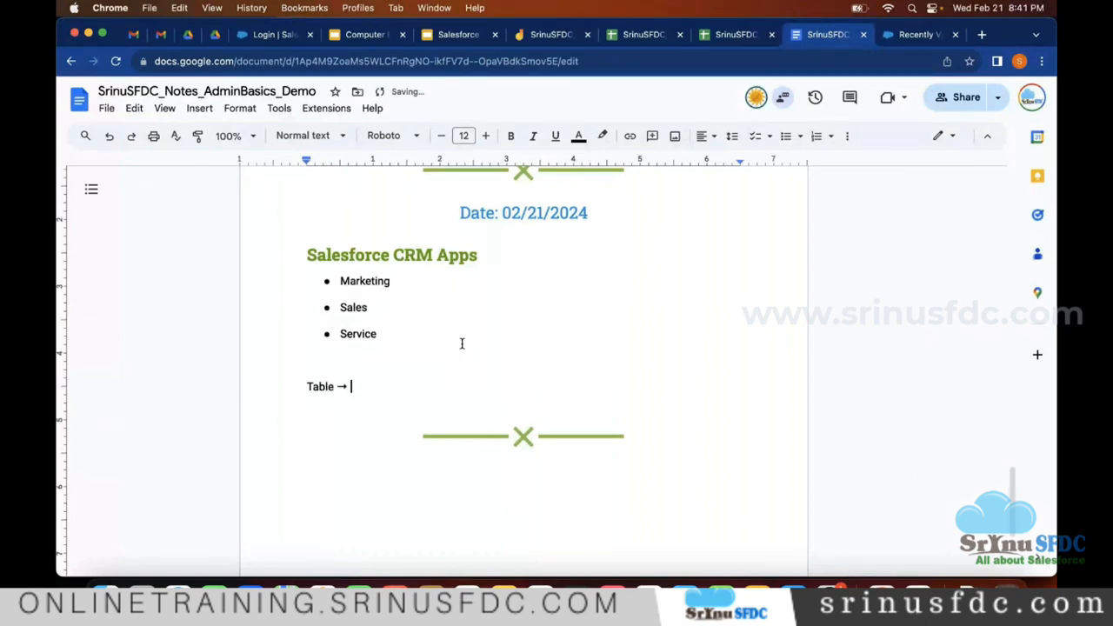
pyautogui.write('Object')
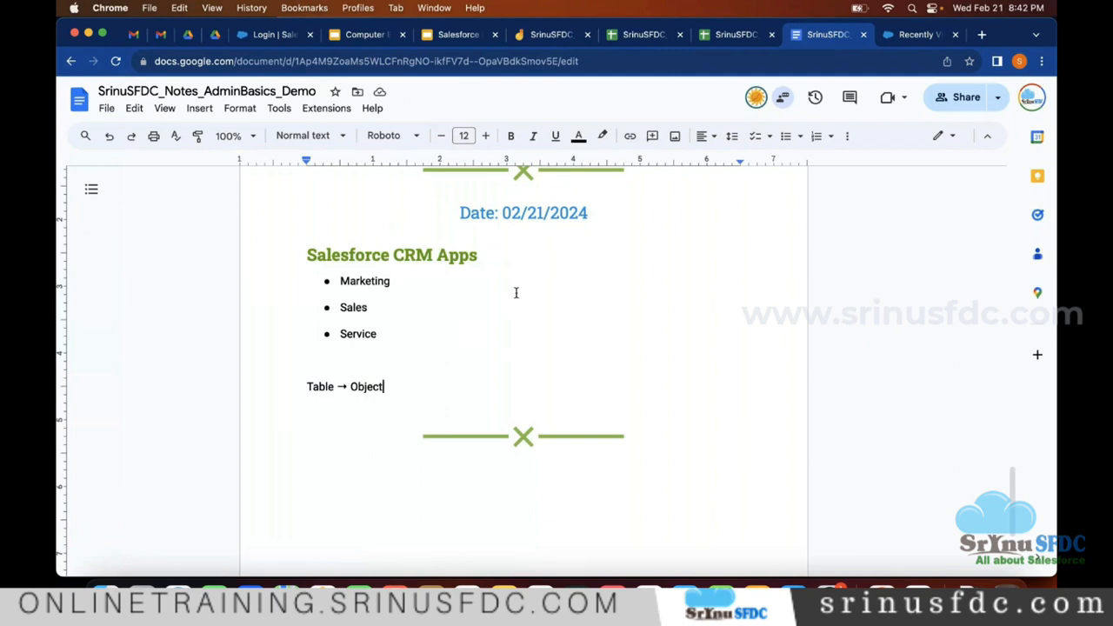
# Return to the Jamboard whiteboard and draw a horizontal line through the first record row of the left table
pyautogui.click(456, 37)
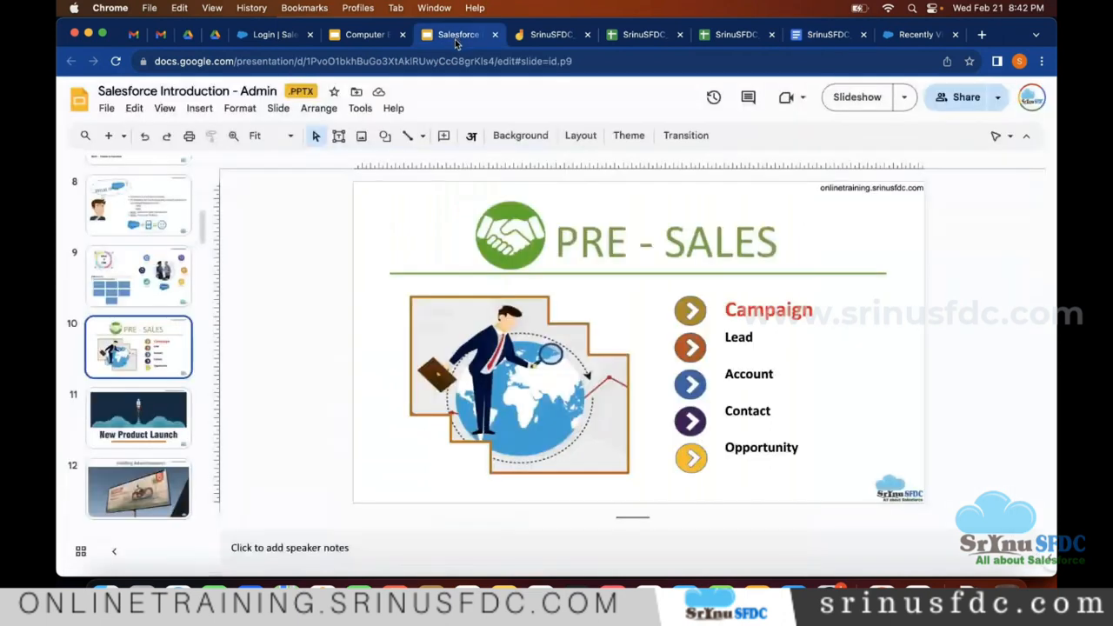
pyautogui.click(542, 38)
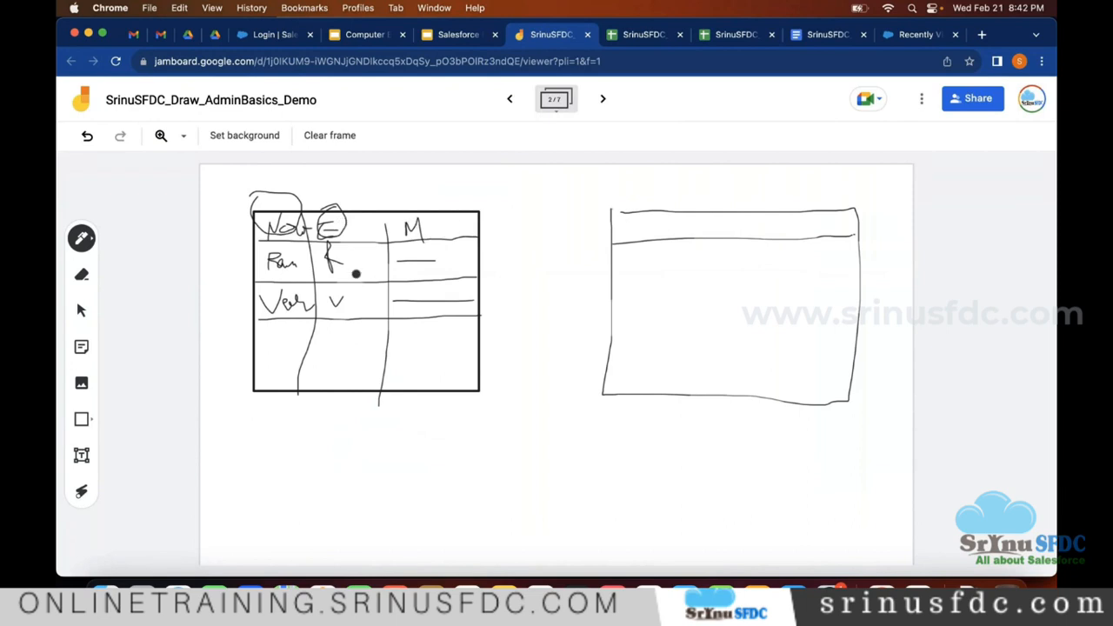
pyautogui.moveTo(247, 257); pyautogui.dragTo(491, 266)
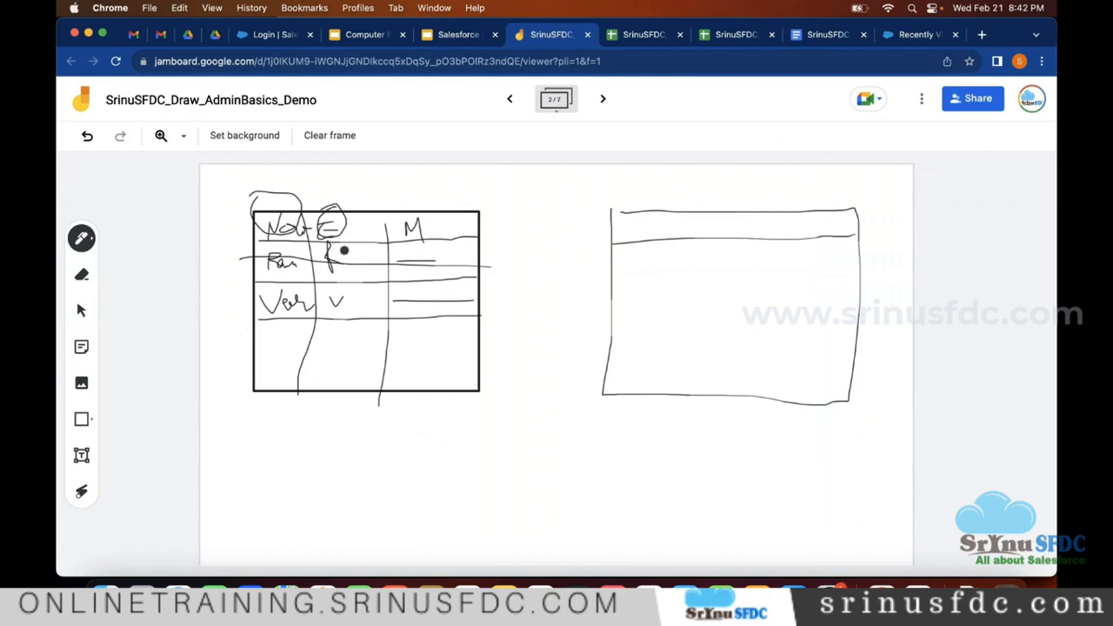
# In the notes document, add "Columns → Fields" below the "Table → Object" line and start a new line
pyautogui.click(822, 35)
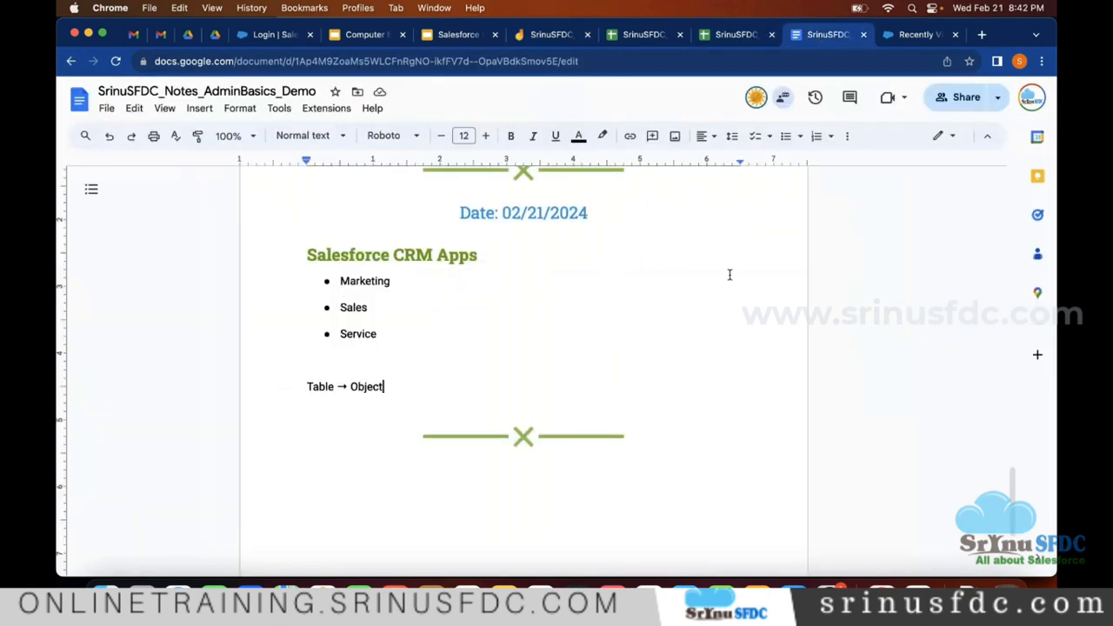
pyautogui.press('Return')
pyautogui.write('Colum')
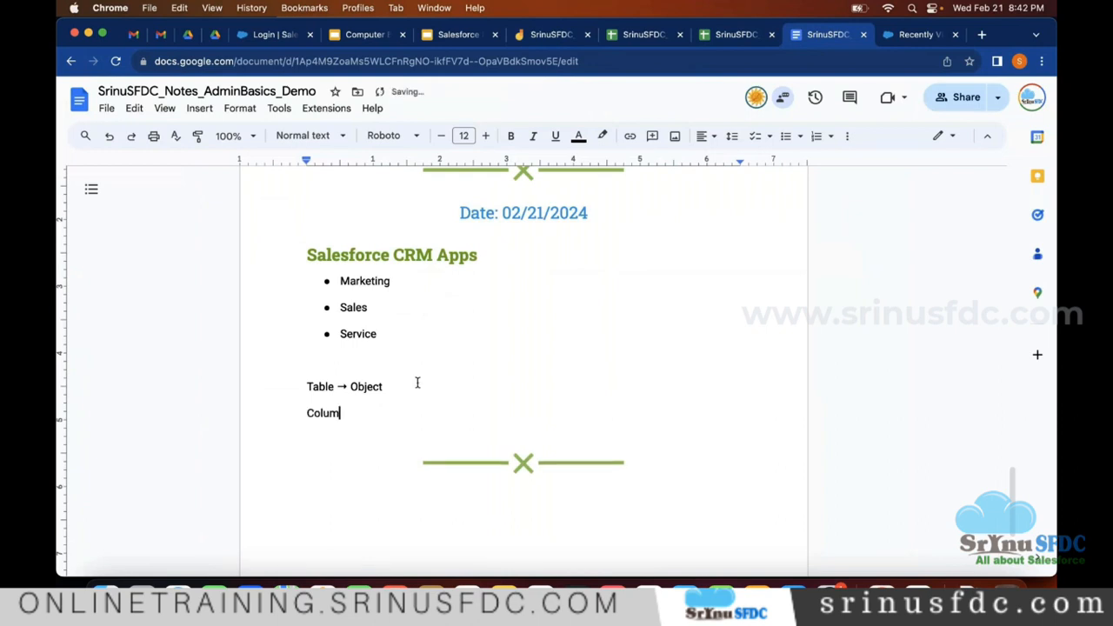
pyautogui.write('ns → Fields')
pyautogui.scroll(-2, 435, 400)
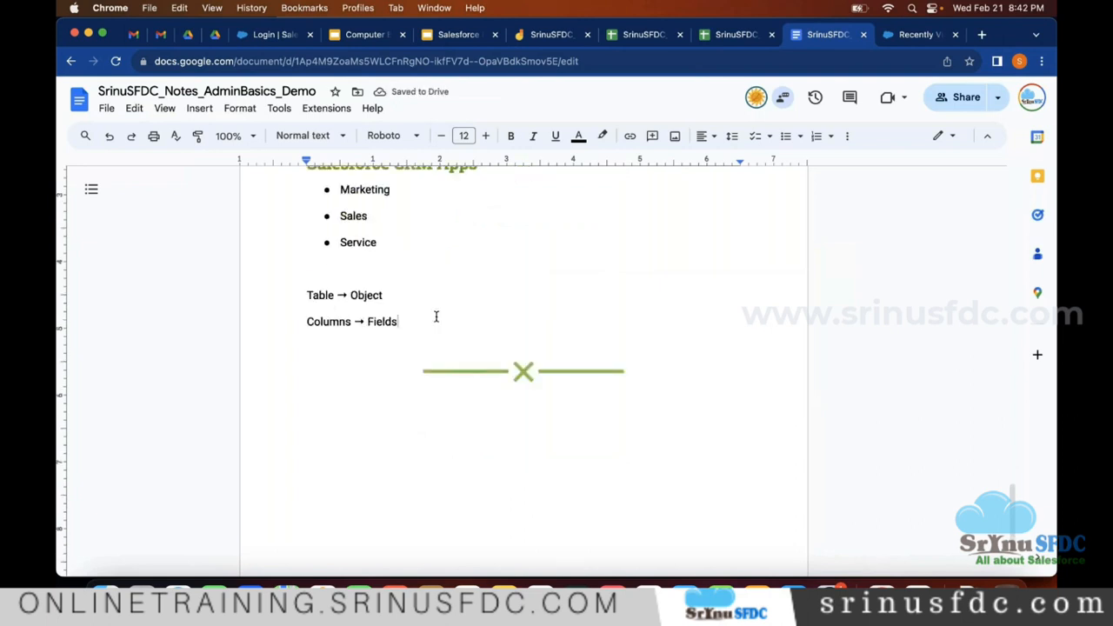
pyautogui.press('Return')
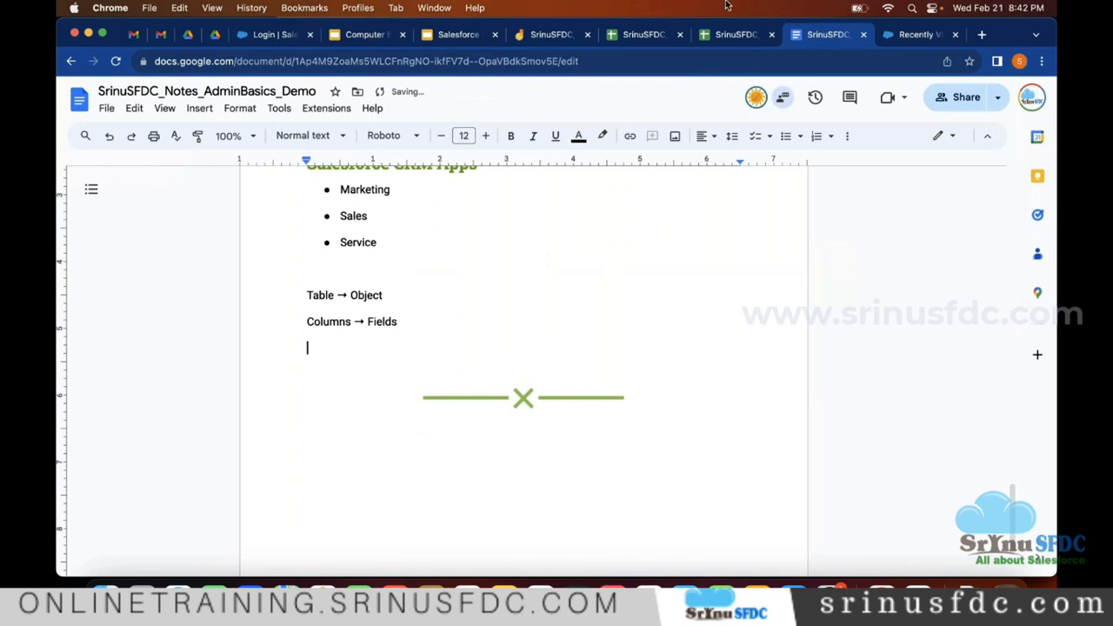
# Trace over the left table's first record row on the whiteboard and return to the notes document
pyautogui.click(550, 35)
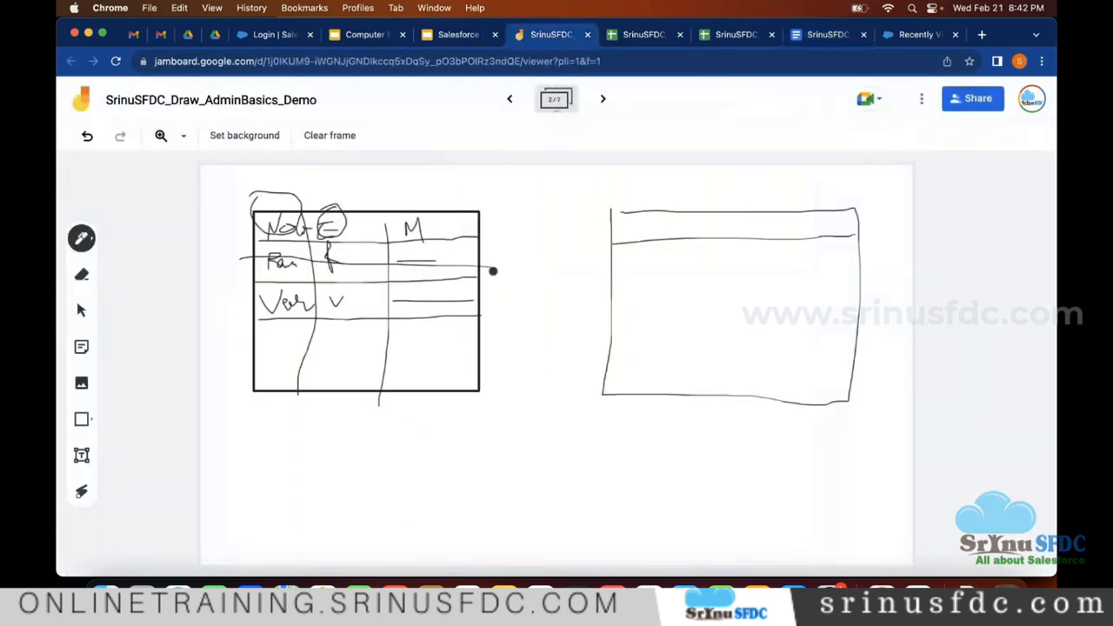
pyautogui.moveTo(238, 253); pyautogui.dragTo(299, 259)
pyautogui.click(808, 37)
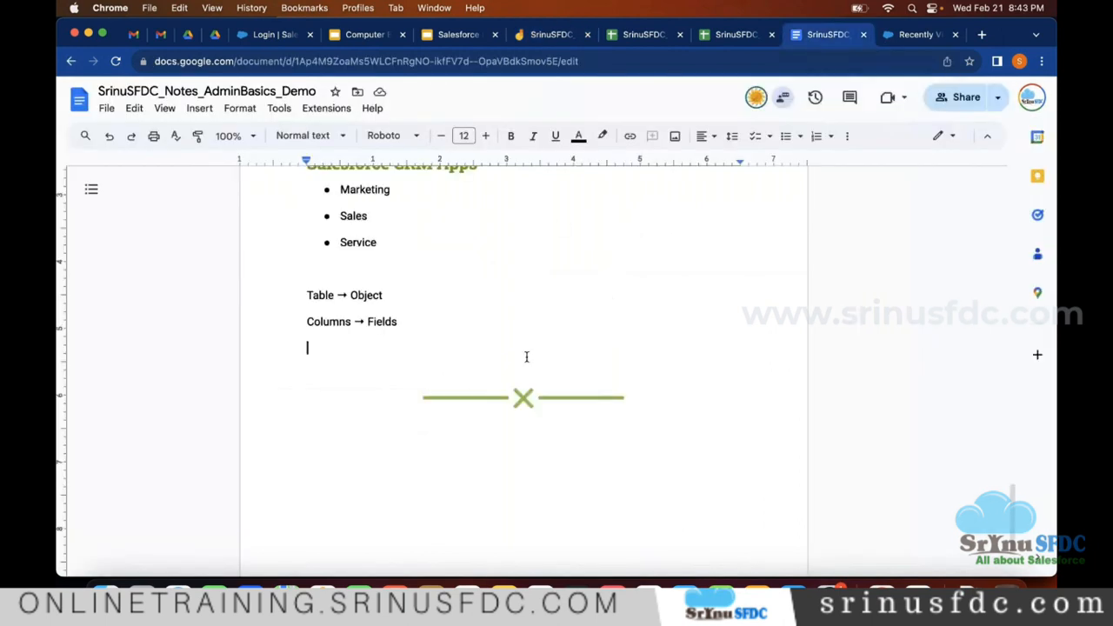
# Add the line "Rows → Records" below "Columns → Fields" in the notes document
pyautogui.write('Rows ')
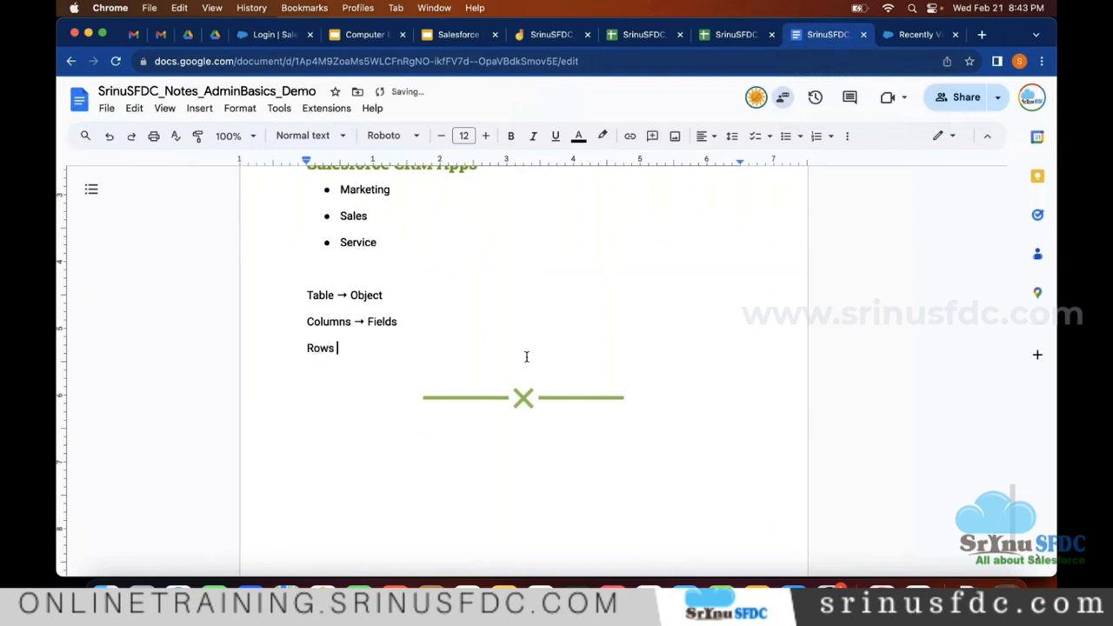
pyautogui.write('-> Reco')
pyautogui.write('rds')
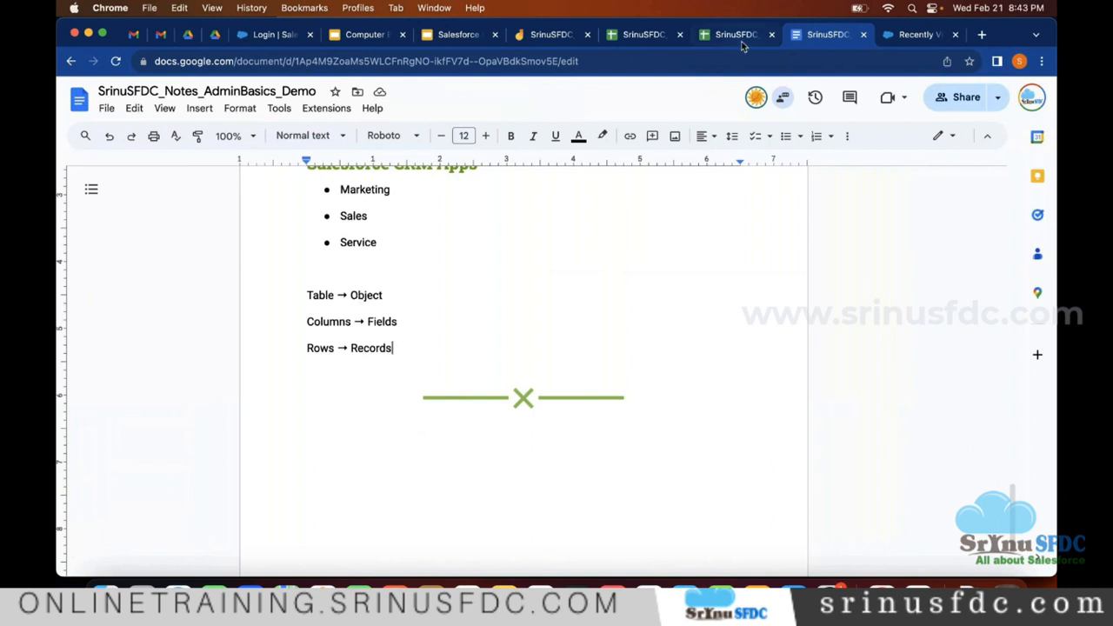
# Switch to the Salesforce Campaigns list and compare its columns with the table sketched on the Jamboard whiteboard, ending back in Salesforce
pyautogui.click(883, 31)
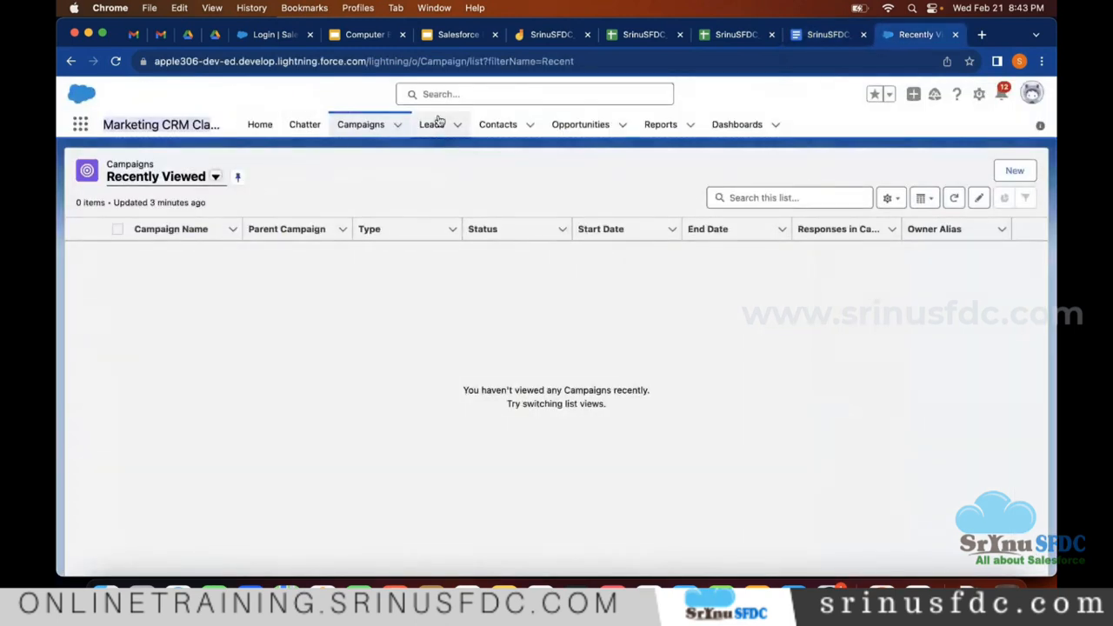
pyautogui.click(361, 125)
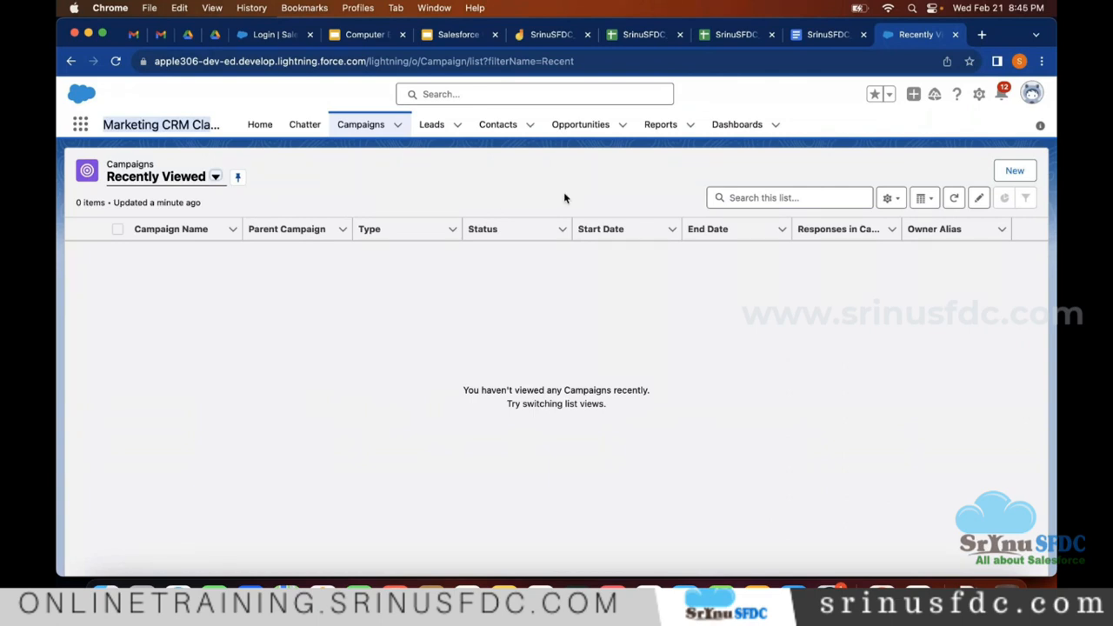
pyautogui.click(422, 229)
pyautogui.click(549, 35)
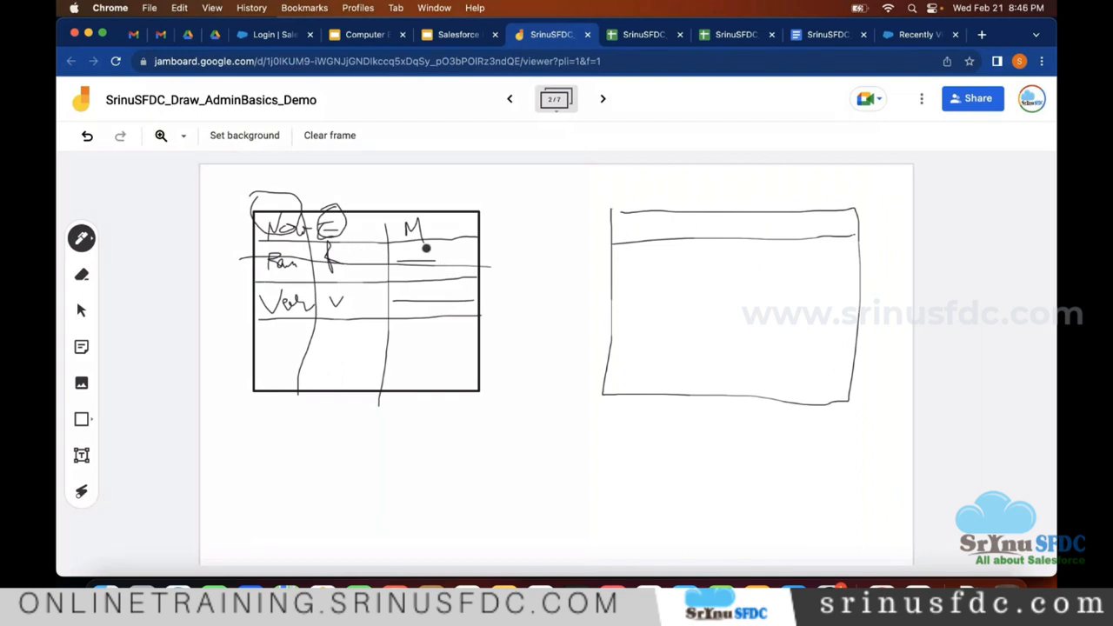
pyautogui.click(885, 37)
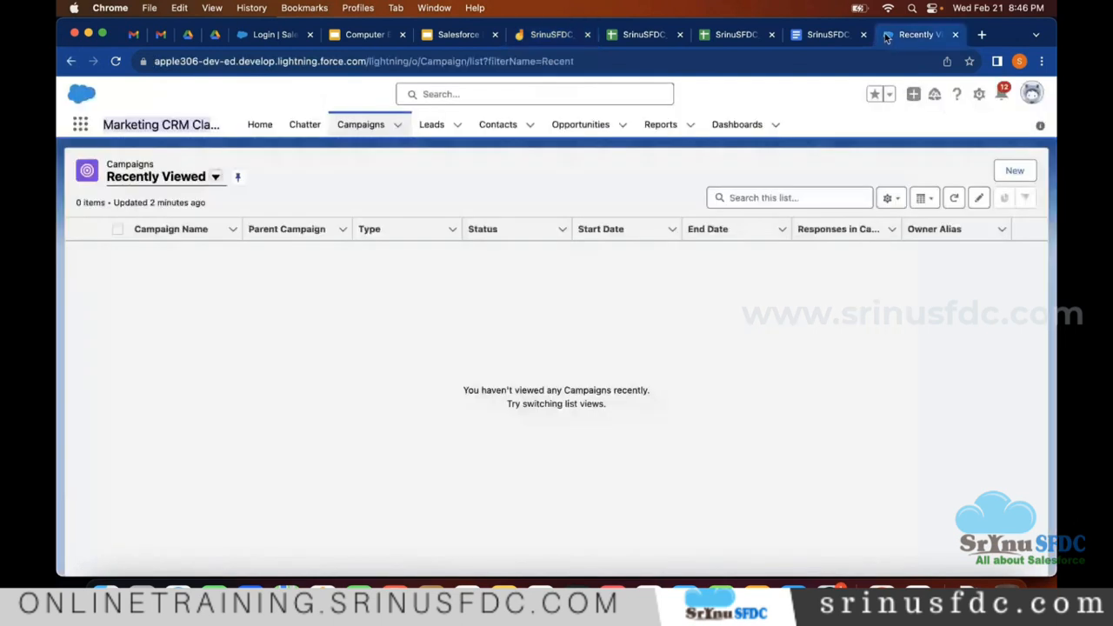
pyautogui.click(169, 177)
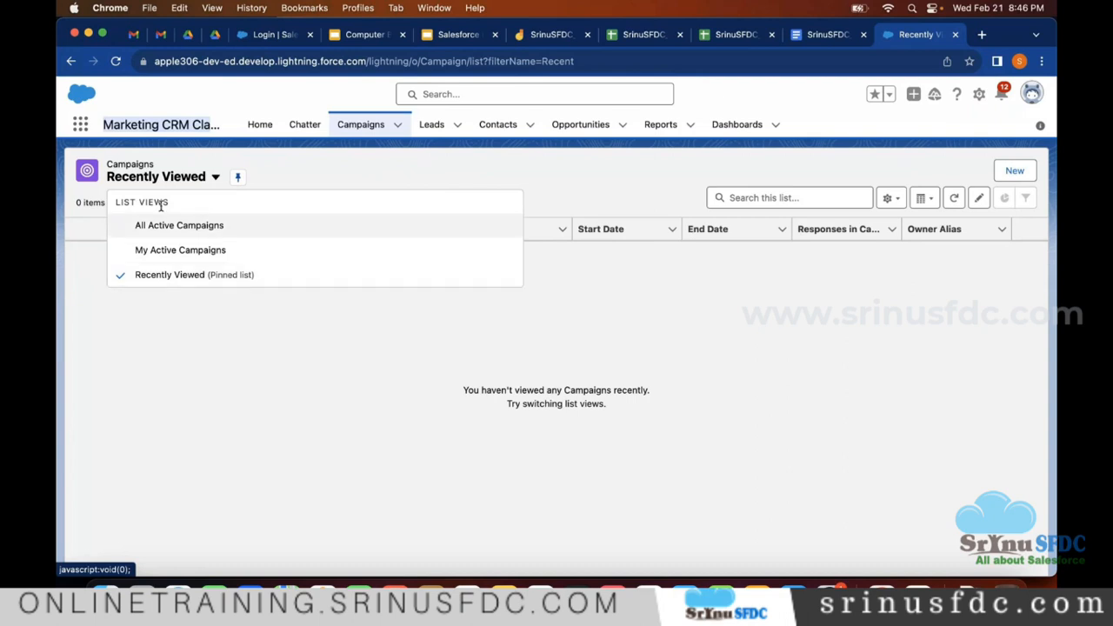
pyautogui.click(204, 306)
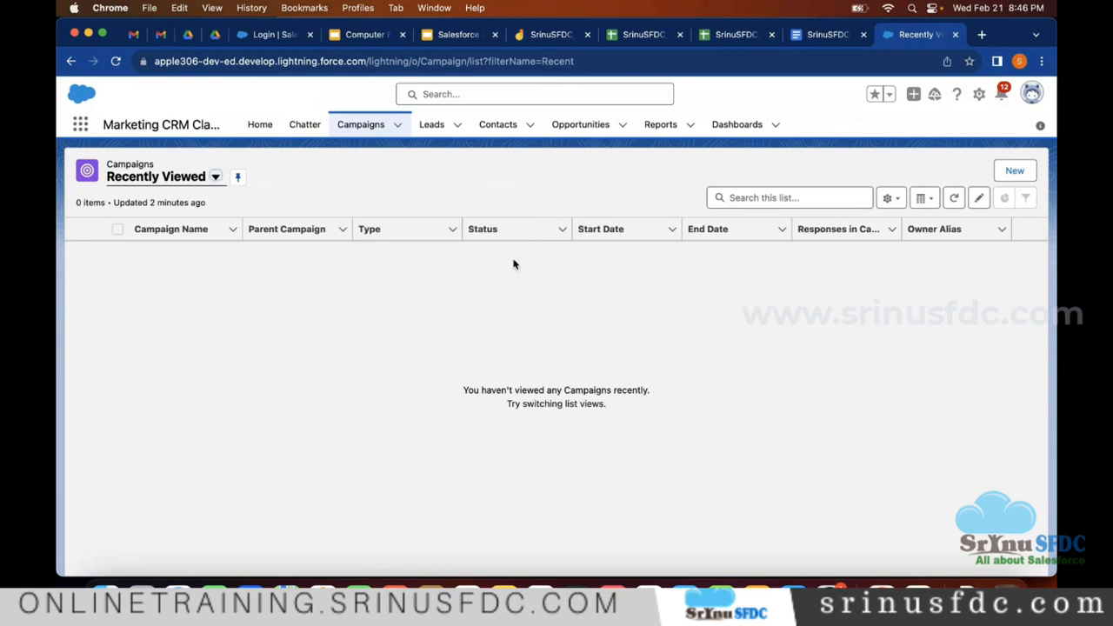
pyautogui.click(1031, 93)
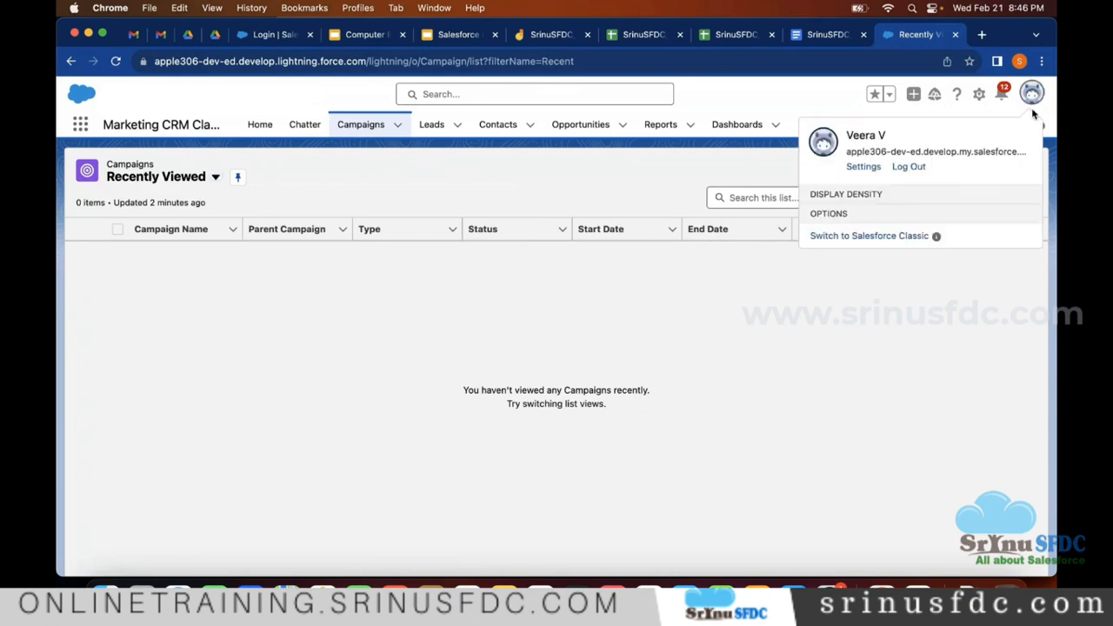
pyautogui.click(1031, 93)
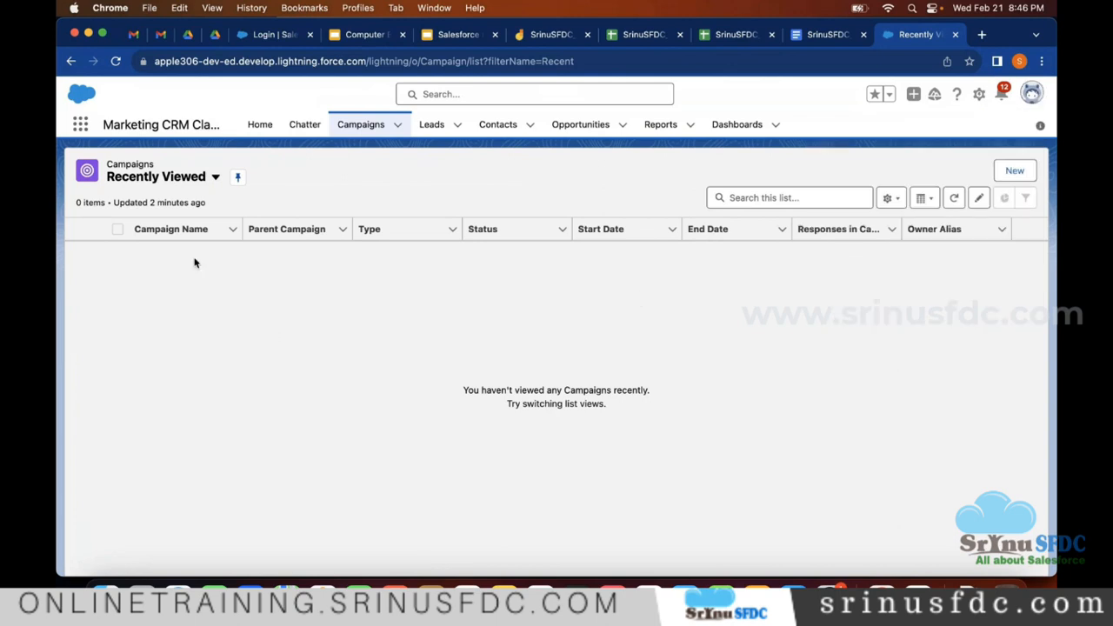
# Switch the Campaigns list to the All Active Campaigns view and briefly highlight its header and record rows
pyautogui.click(201, 176)
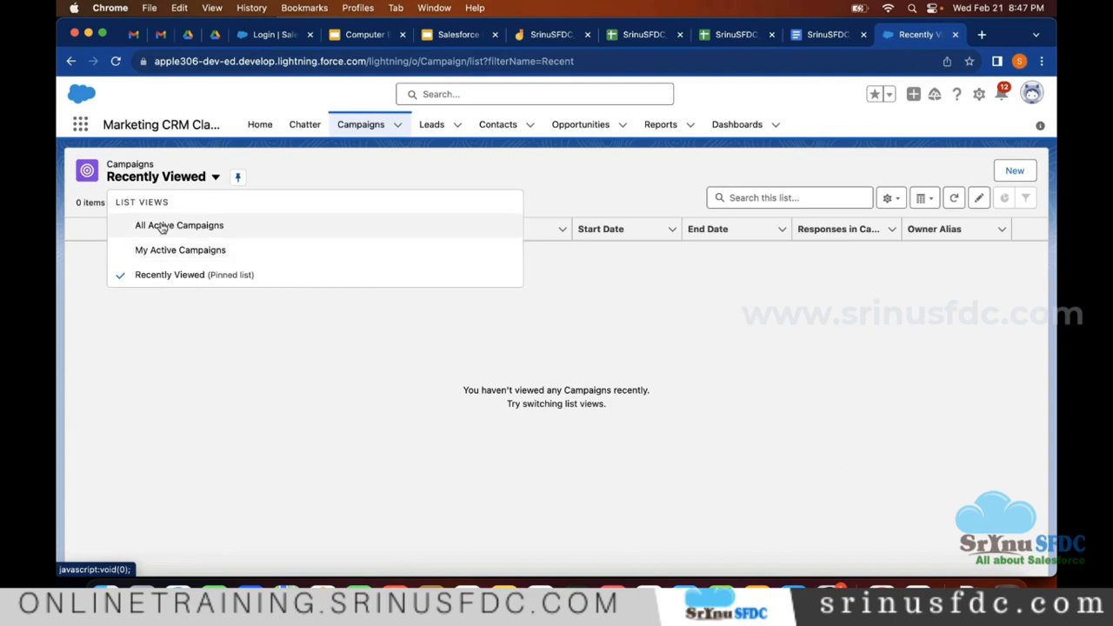
pyautogui.click(206, 226)
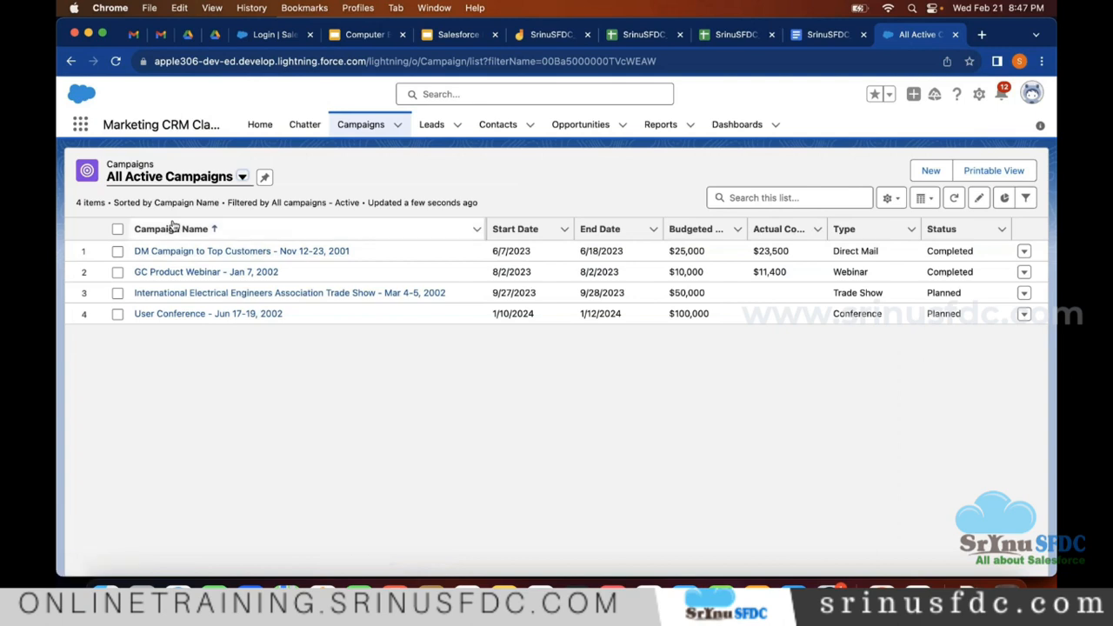
pyautogui.moveTo(63, 228); pyautogui.dragTo(826, 333)
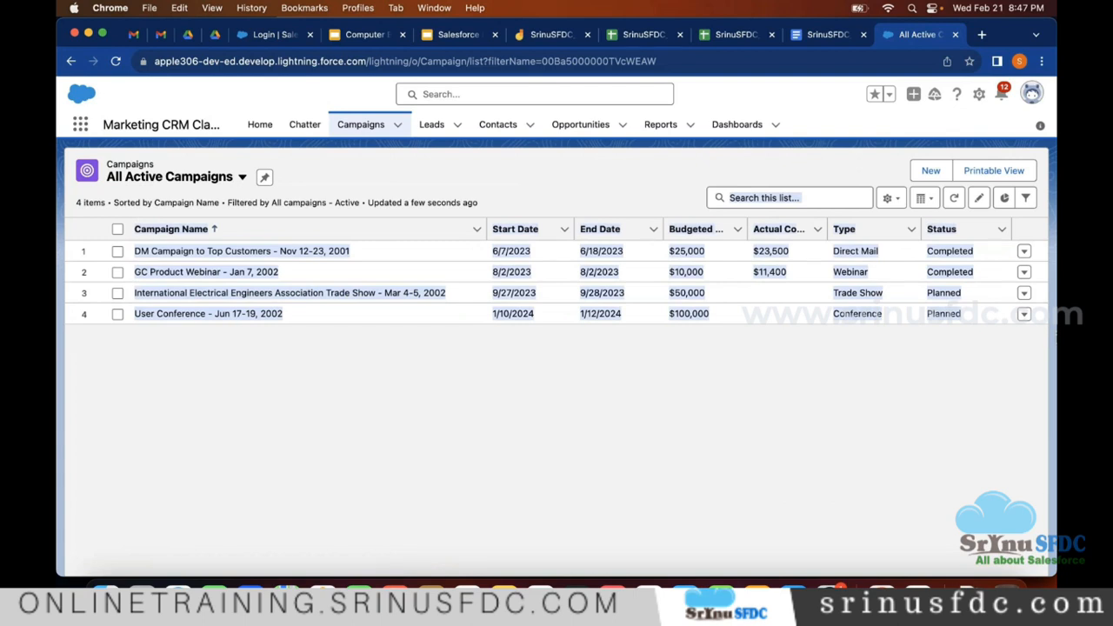
pyautogui.click(988, 360)
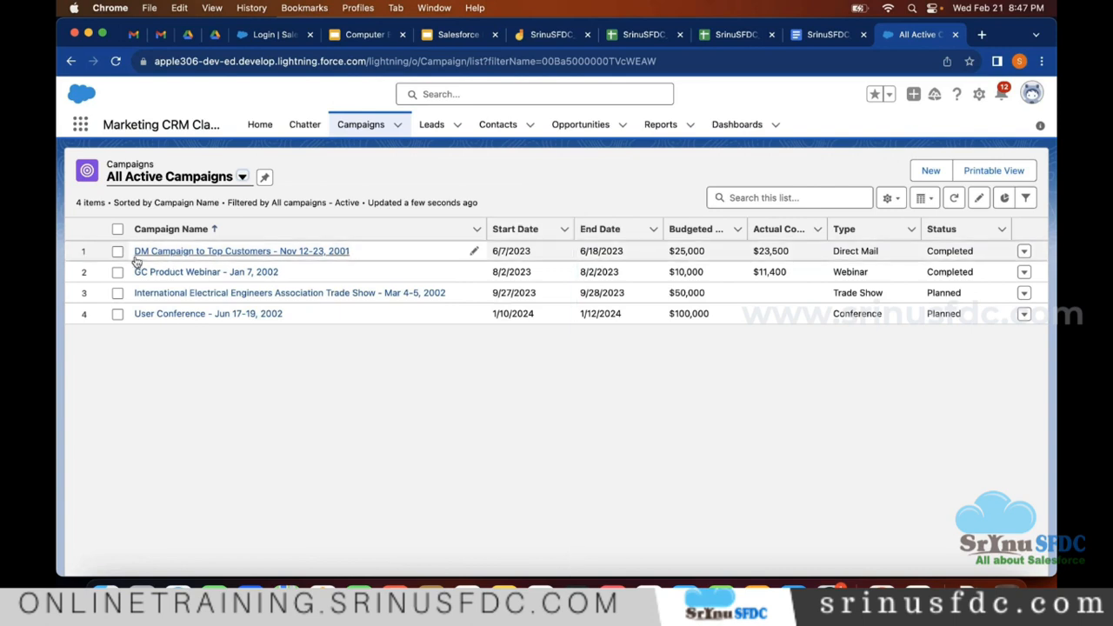
# Select the first three campaign records in the list and clear the selection
pyautogui.click(117, 251)
pyautogui.click(118, 272)
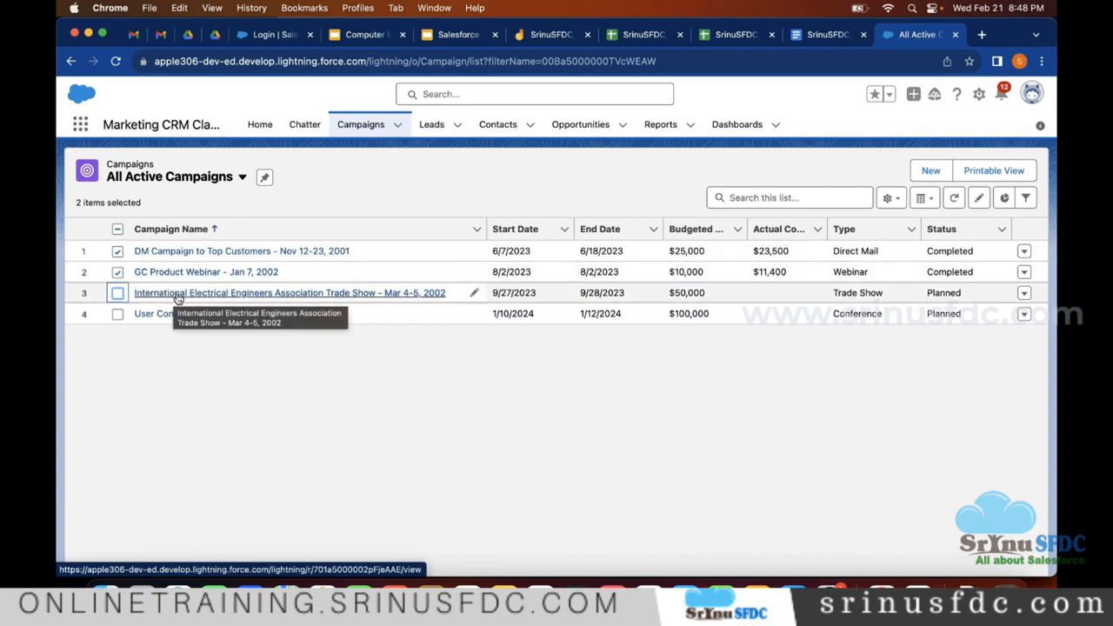
pyautogui.click(118, 293)
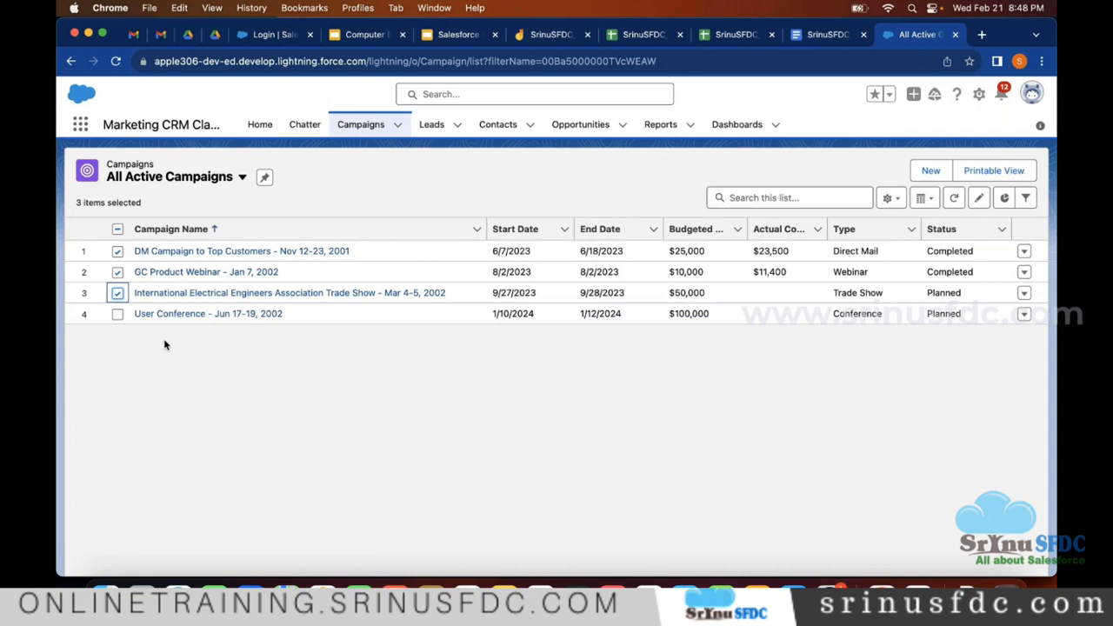
pyautogui.click(117, 229)
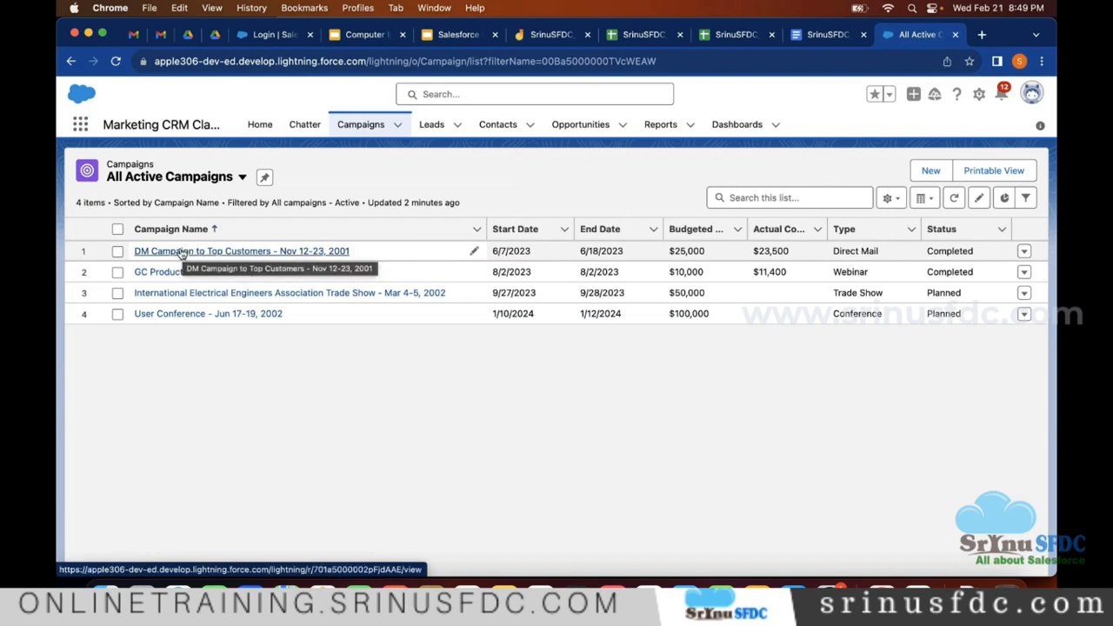
# Open the "DM Campaign to Top Customers - Nov 12-23, 2001" record and highlight its Type, Status, Start Date and End Date fields
pyautogui.click(220, 251)
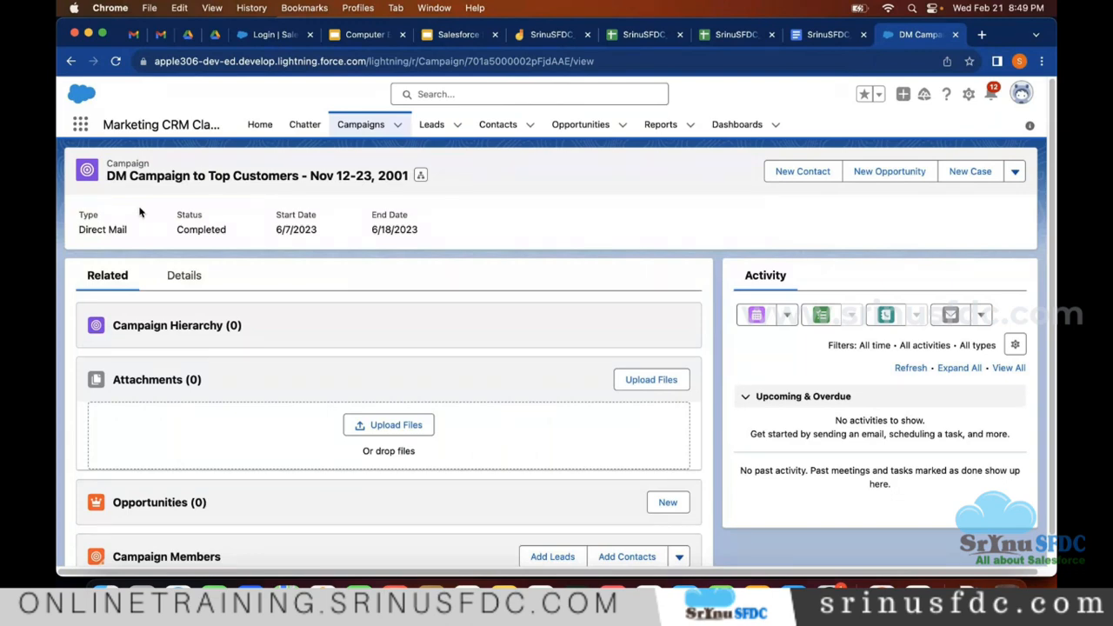
pyautogui.doubleClick(88, 215)
pyautogui.doubleClick(188, 214)
pyautogui.moveTo(88, 217); pyautogui.dragTo(426, 230)
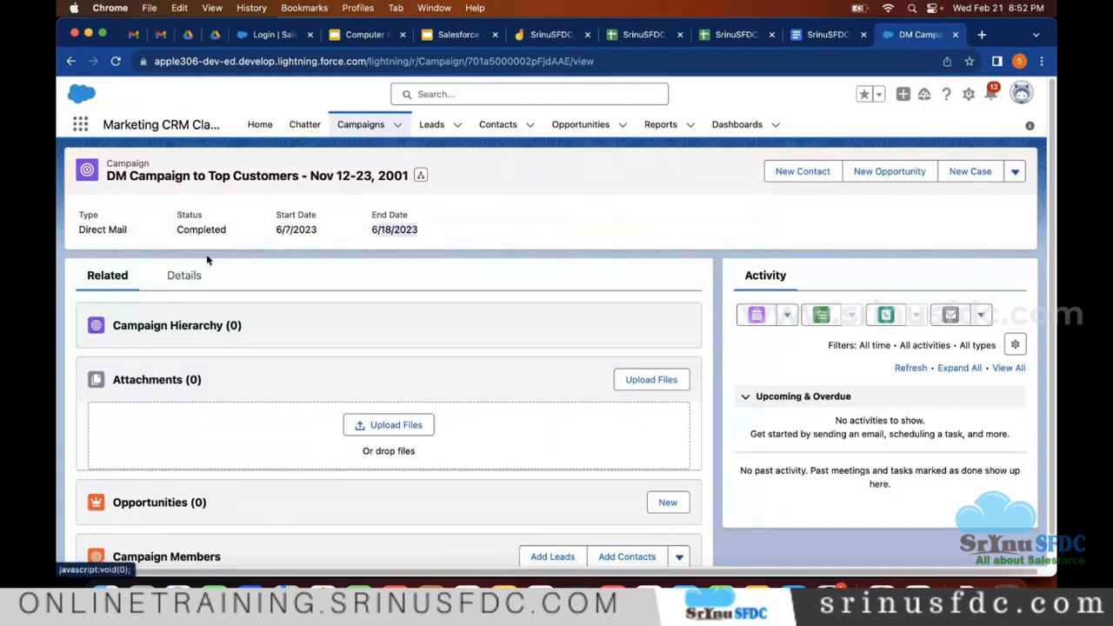
# Show the campaign record's details and examine all its fields from Campaign Owner down to Custom Links
pyautogui.scroll(-1, 217, 217)
pyautogui.click(185, 269)
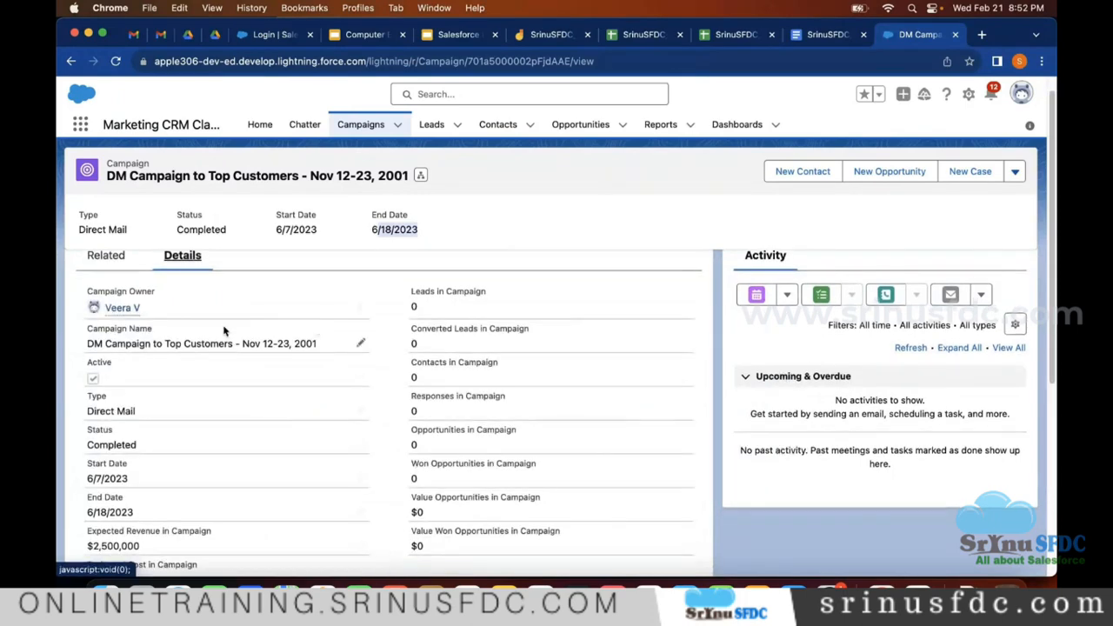
pyautogui.scroll(-1, 223, 338)
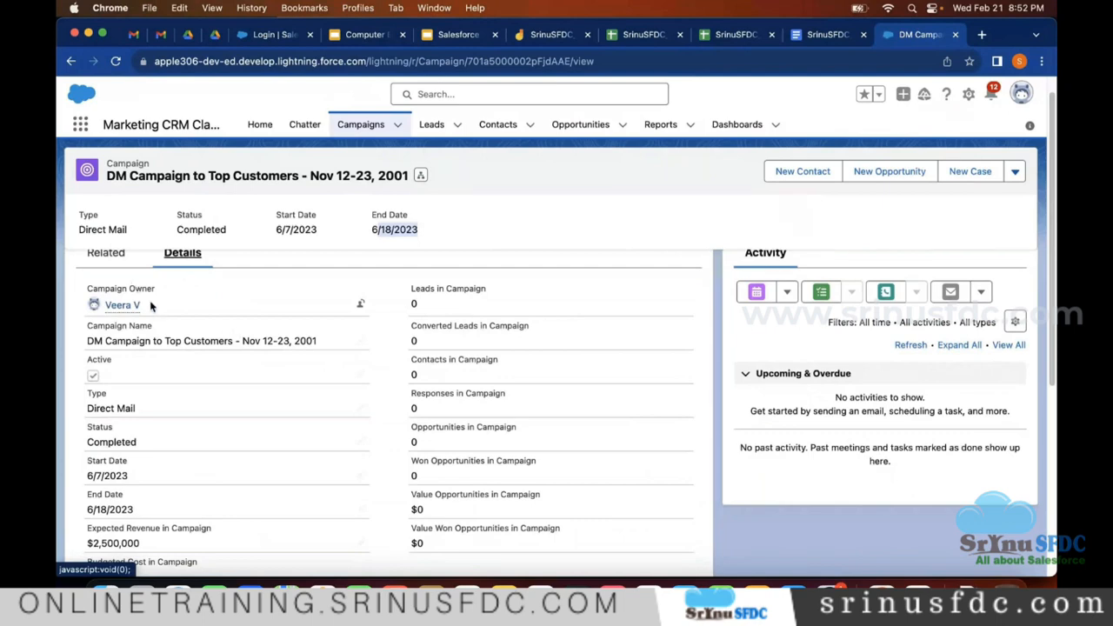
pyautogui.scroll(-1, 157, 315)
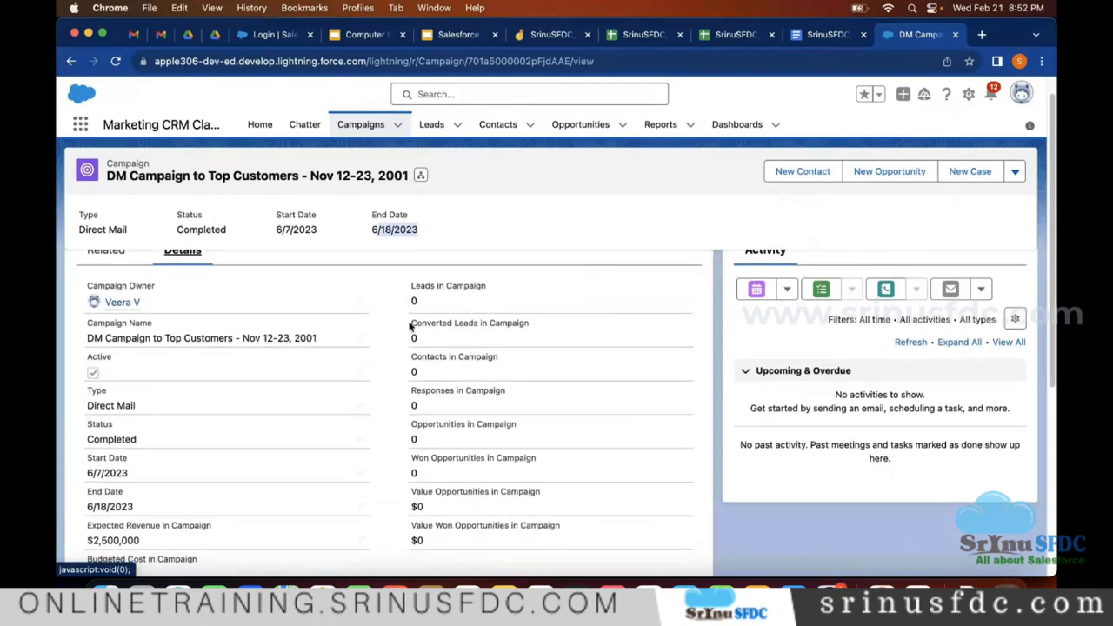
pyautogui.scroll(-1, 413, 328)
pyautogui.scroll(-2, 413, 322)
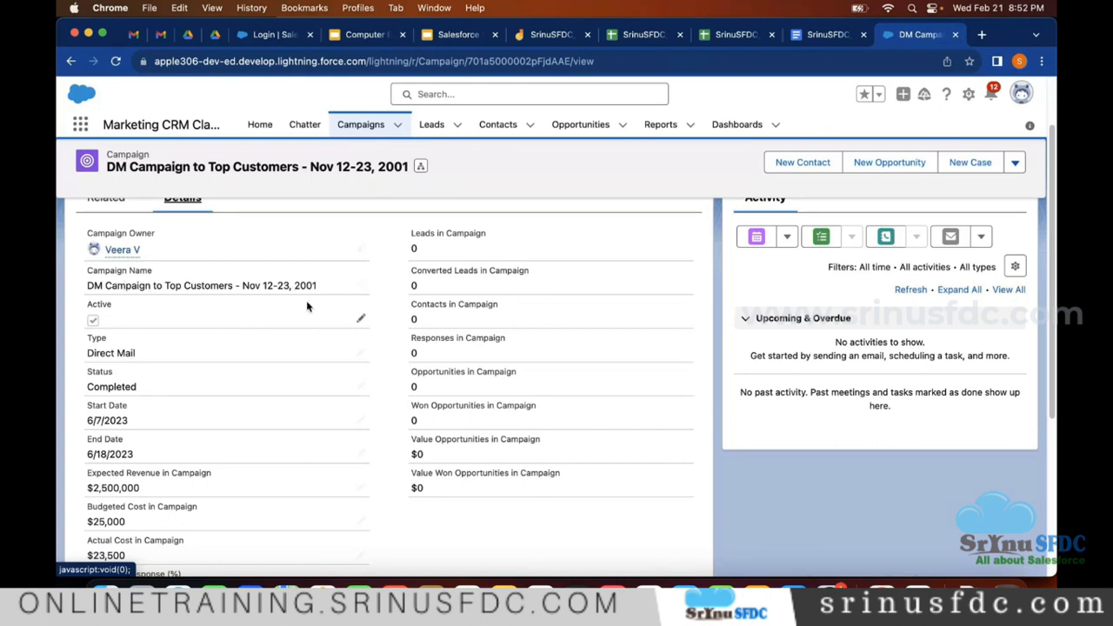
pyautogui.scroll(-1, 306, 306)
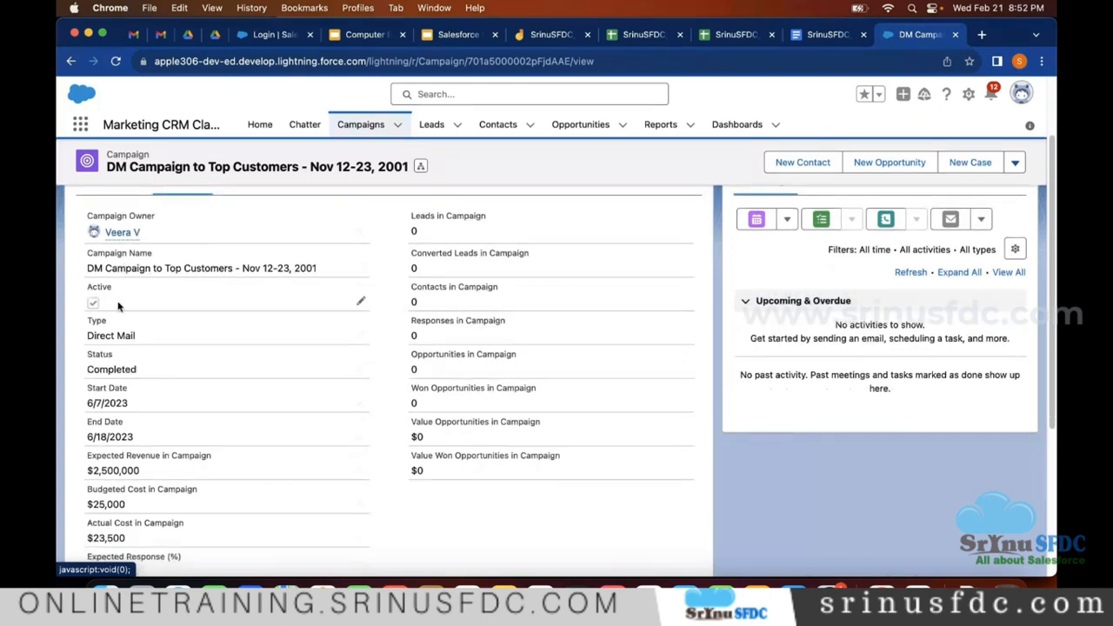
pyautogui.scroll(-1, 118, 306)
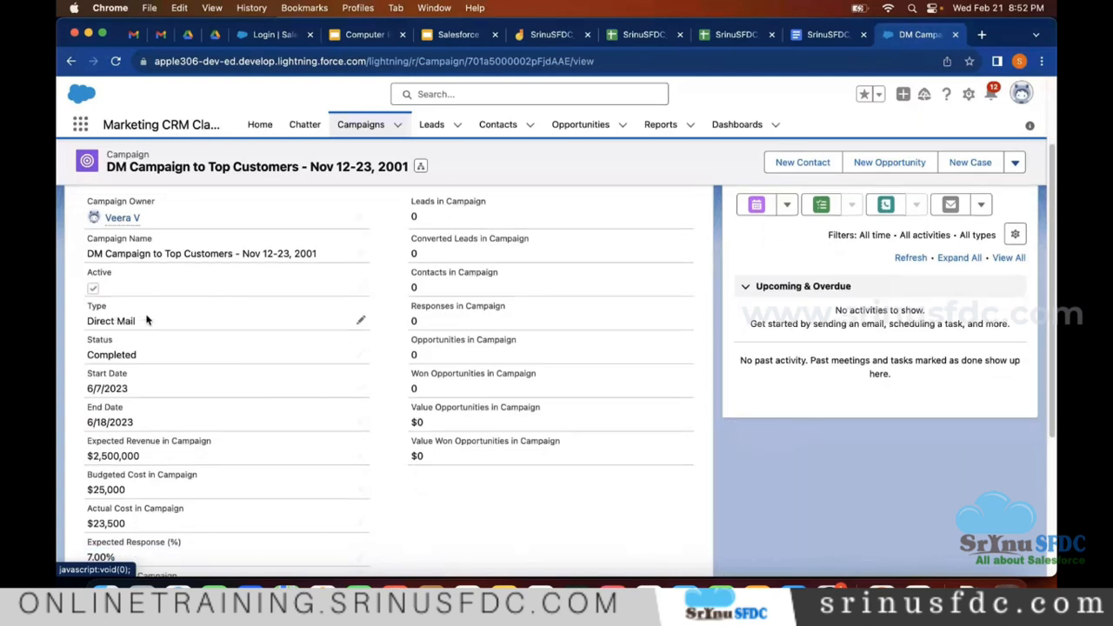
pyautogui.scroll(-1, 130, 335)
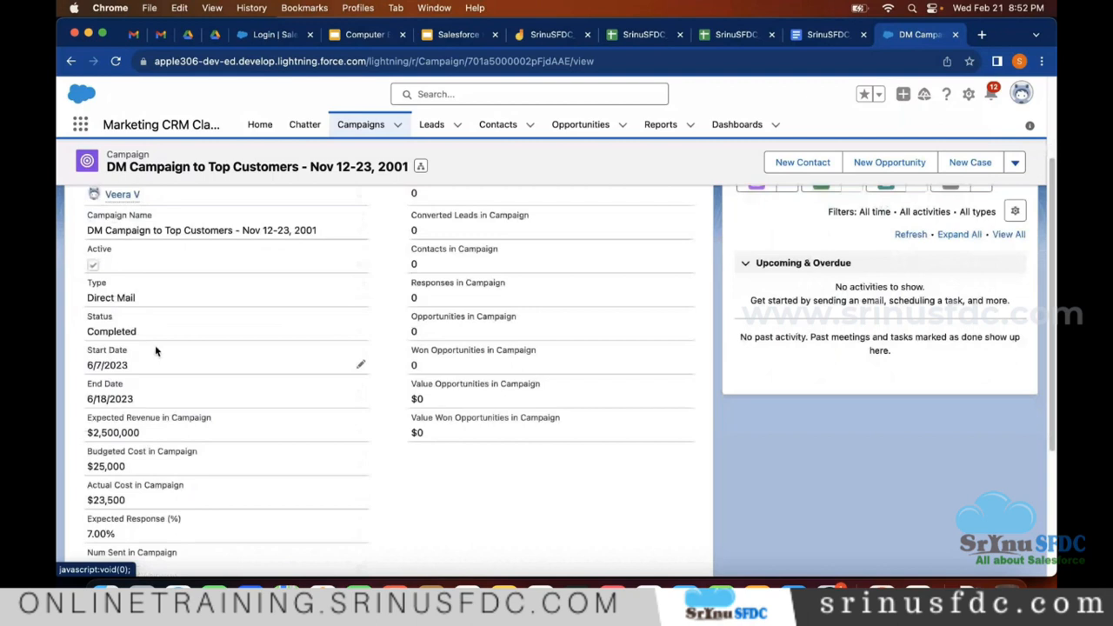
pyautogui.scroll(-1, 157, 351)
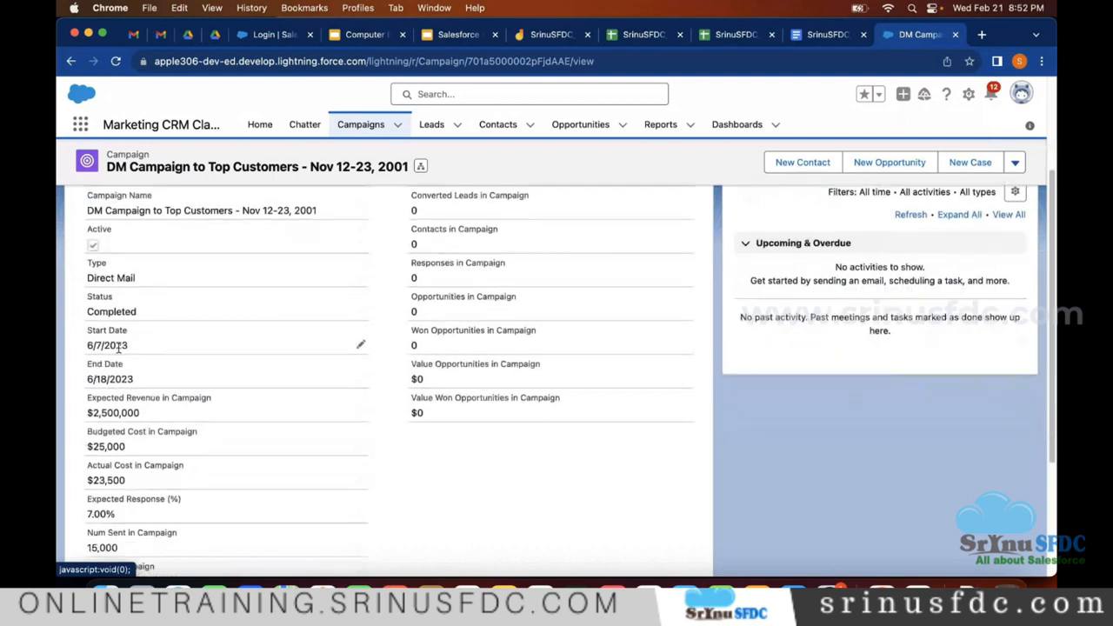
pyautogui.scroll(-2, 119, 346)
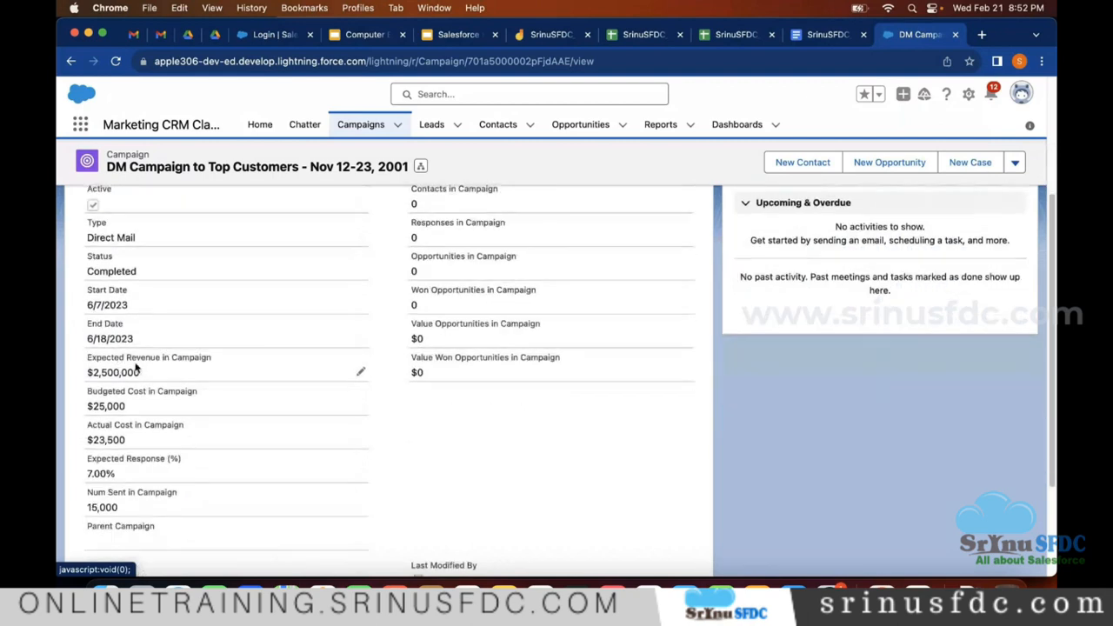
pyautogui.scroll(-5, 139, 369)
pyautogui.scroll(-1, 139, 405)
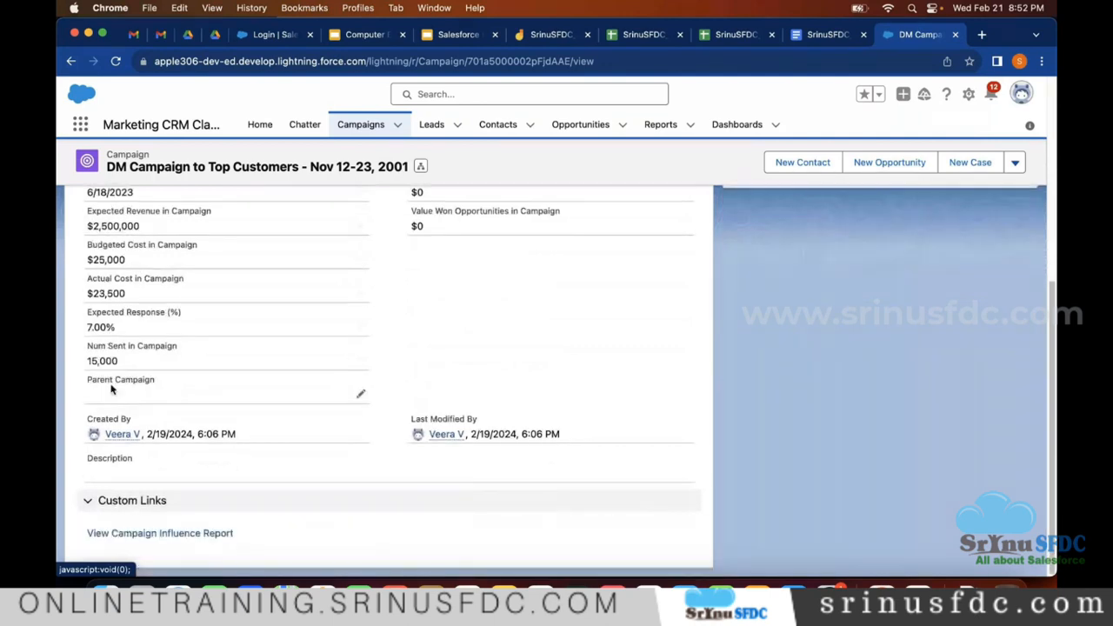
pyautogui.scroll(10, 113, 394)
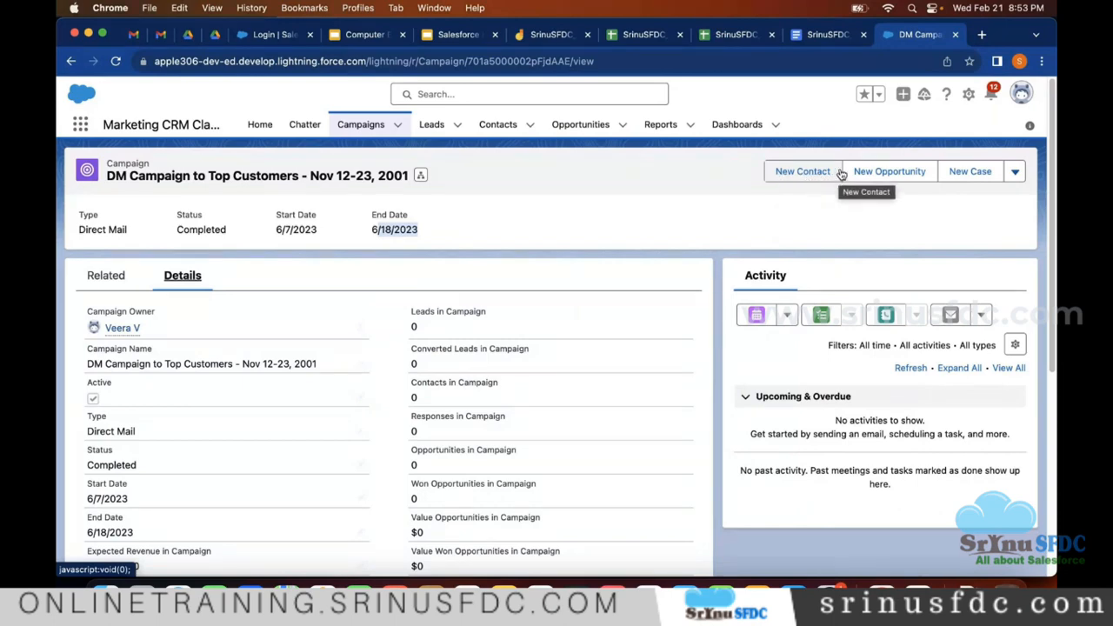
# Open the "DM Campaign to Top Customers - Nov 12-23, 2001" record for editing and set its Type to Email
pyautogui.click(1016, 173)
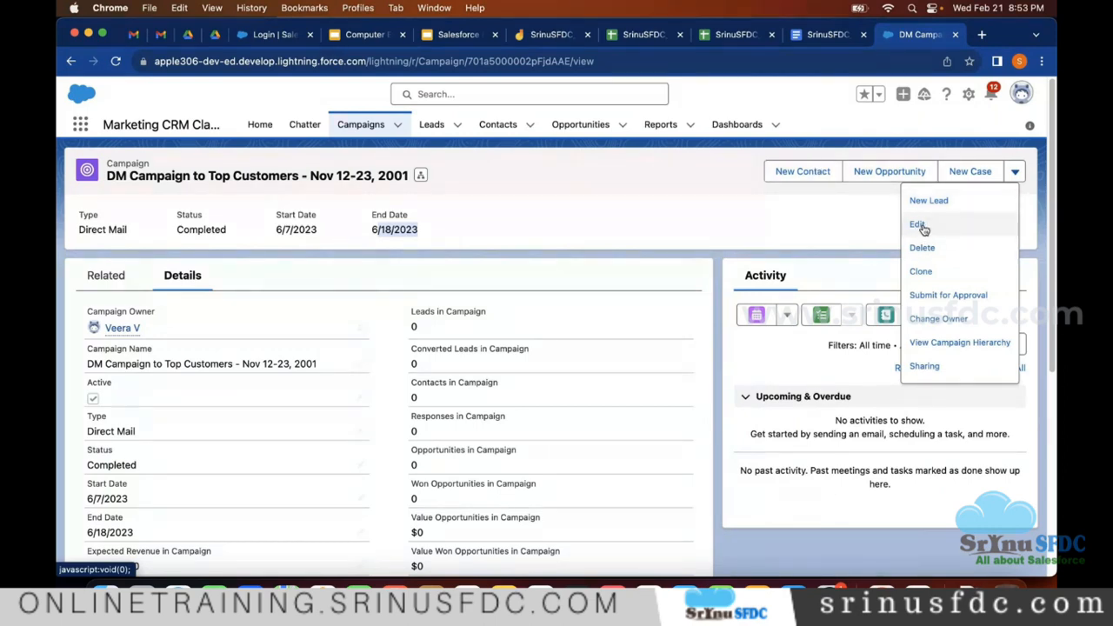
pyautogui.click(918, 224)
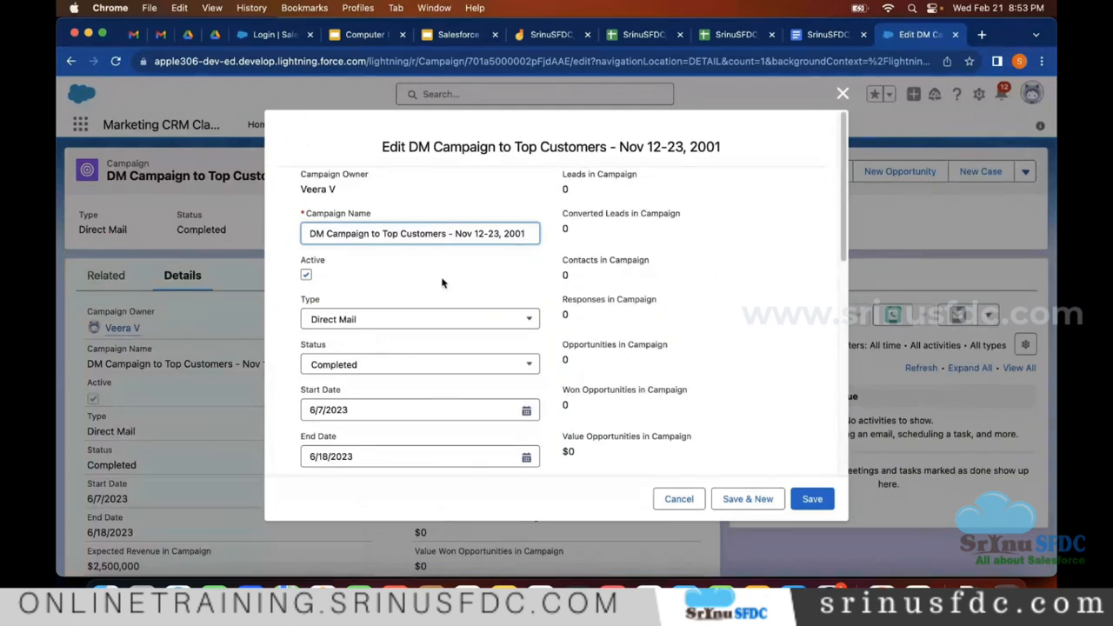
pyautogui.scroll(-1, 442, 283)
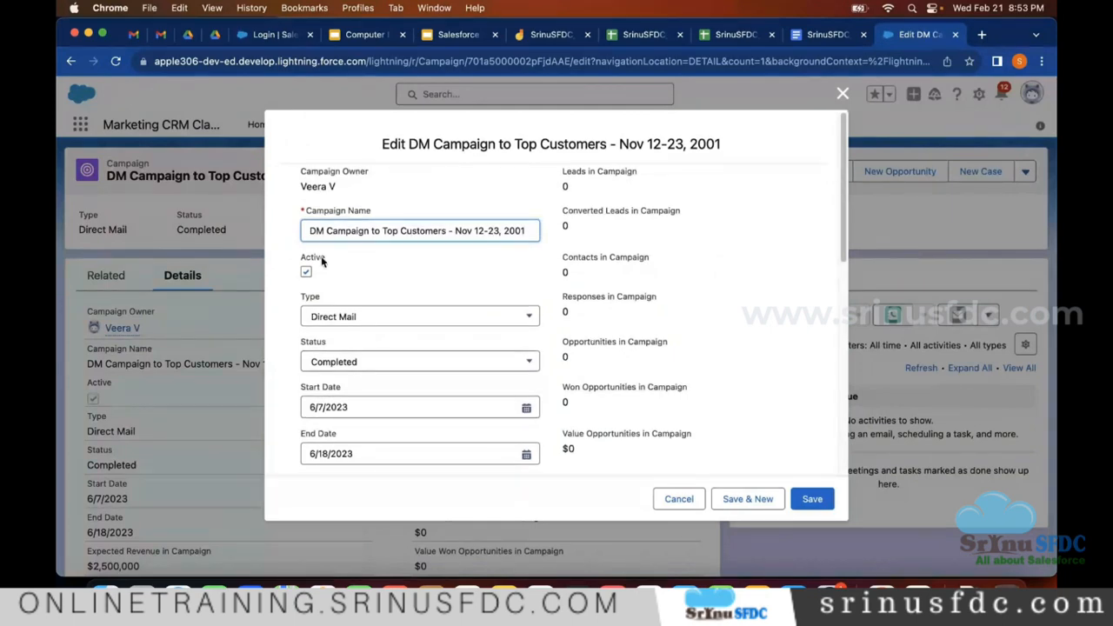
pyautogui.click(339, 321)
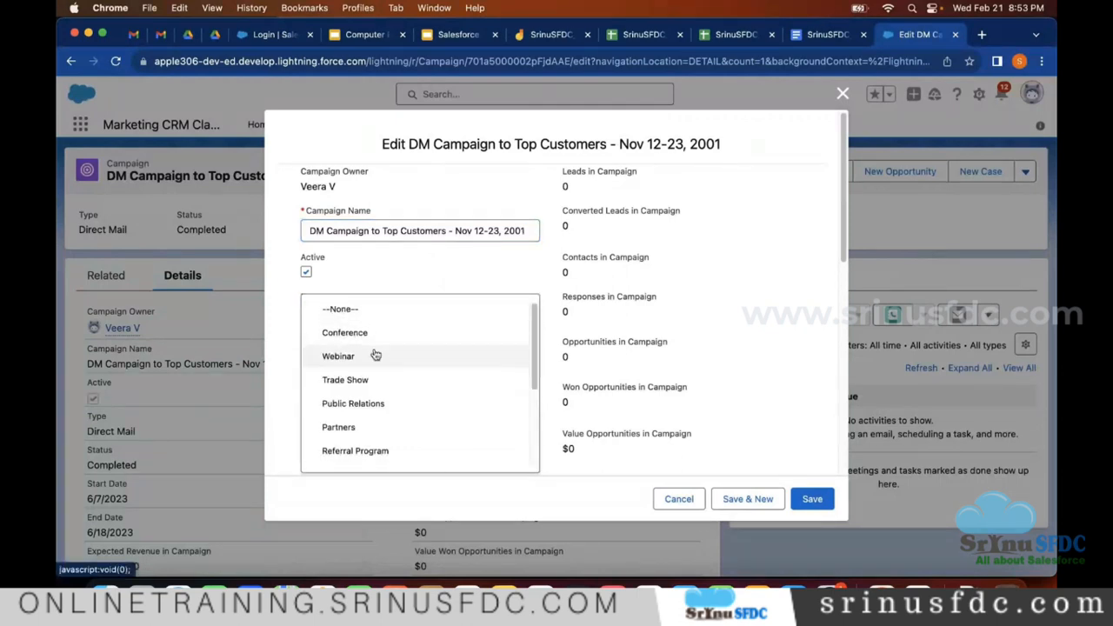
pyautogui.scroll(-3, 374, 354)
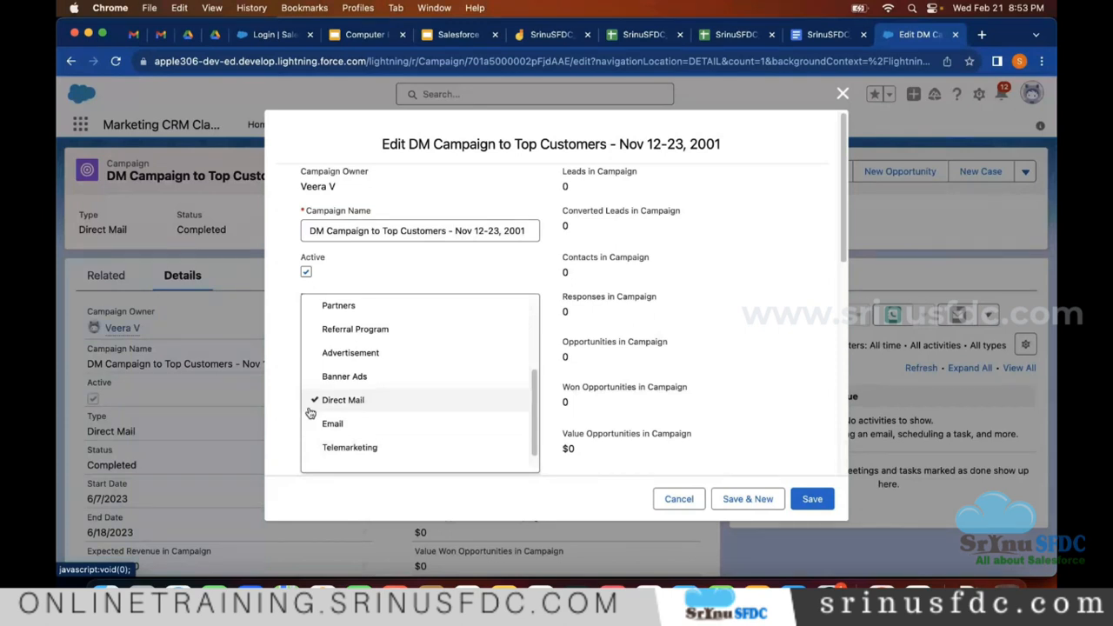
pyautogui.click(357, 423)
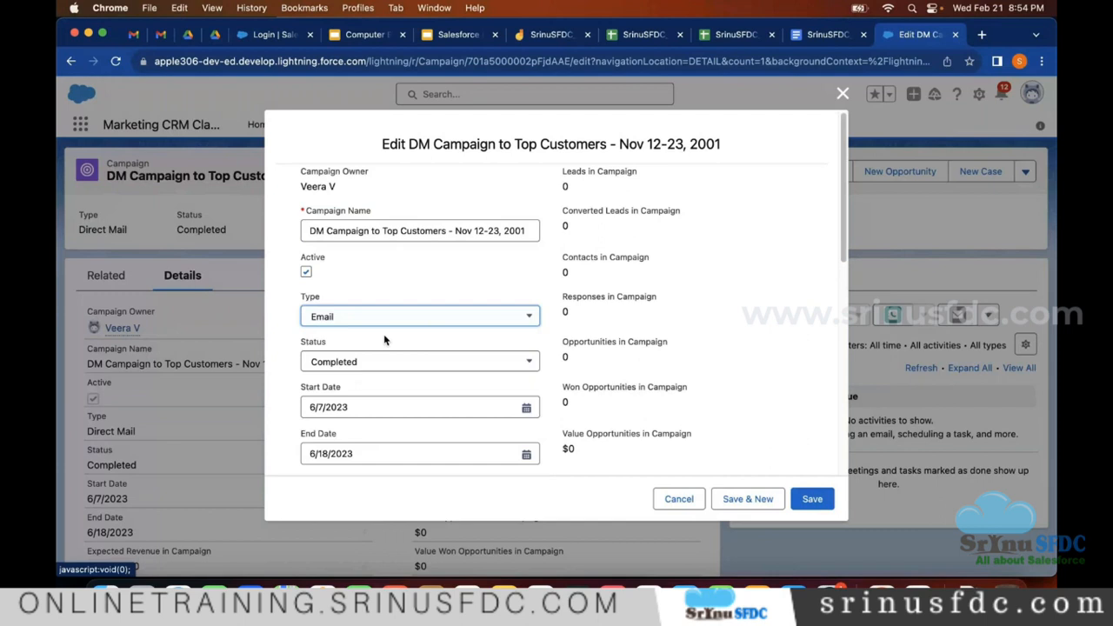
# Examine all the available campaign Type options from Conference to Other, and leave the list without choosing another one
pyautogui.click(383, 318)
pyautogui.scroll(-3, 378, 365)
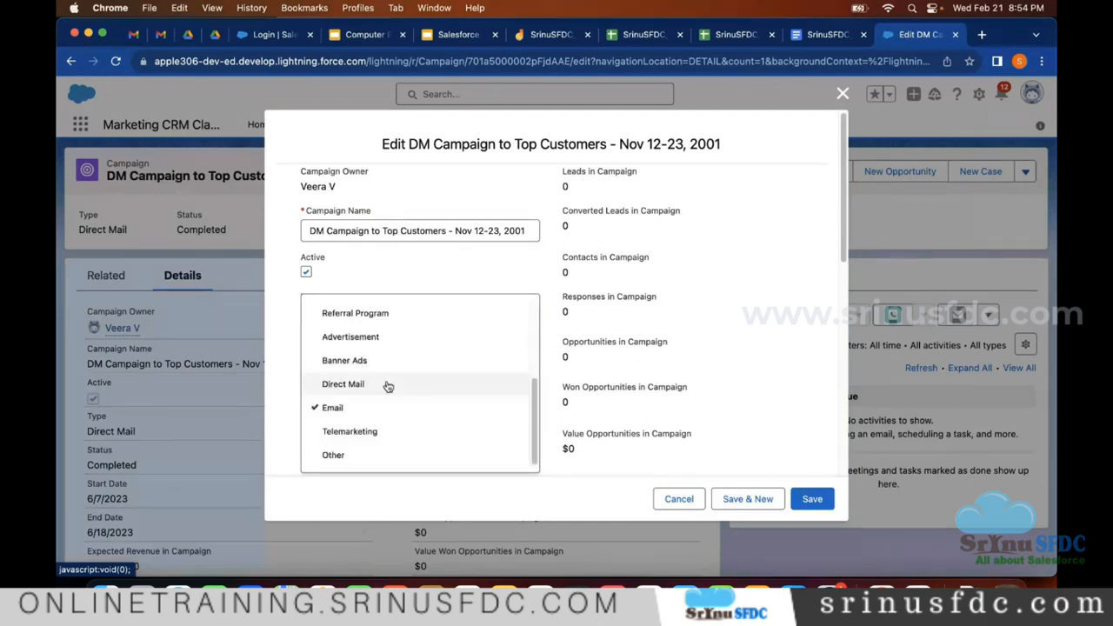
pyautogui.scroll(3, 388, 387)
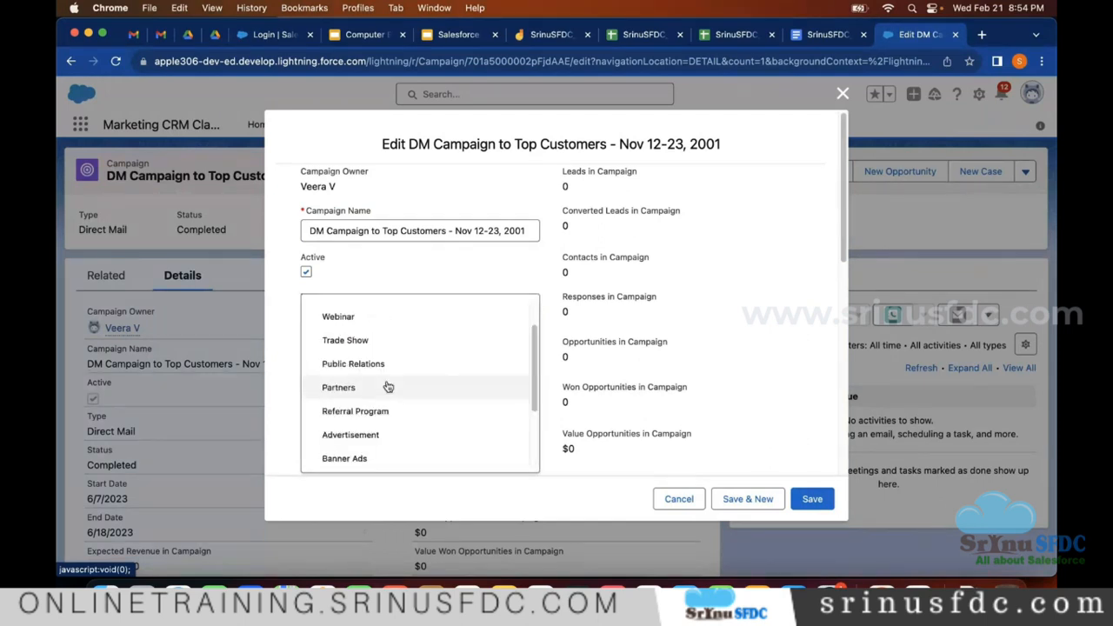
pyautogui.scroll(2, 388, 386)
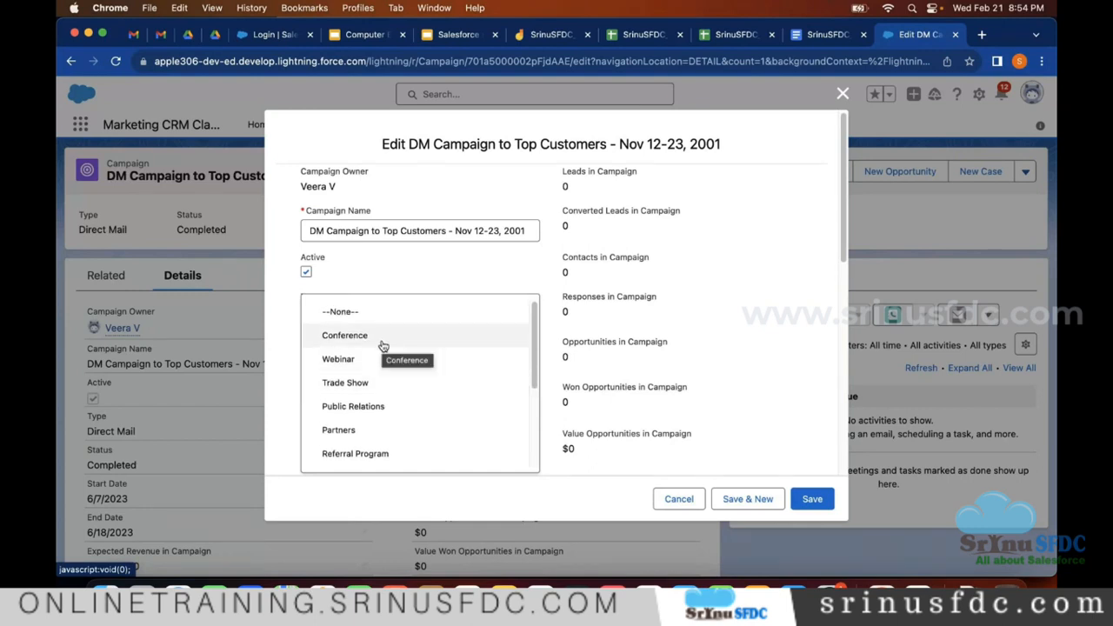
pyautogui.scroll(-5, 417, 357)
pyautogui.scroll(-1, 374, 359)
pyautogui.scroll(6, 356, 360)
pyautogui.scroll(-3, 352, 398)
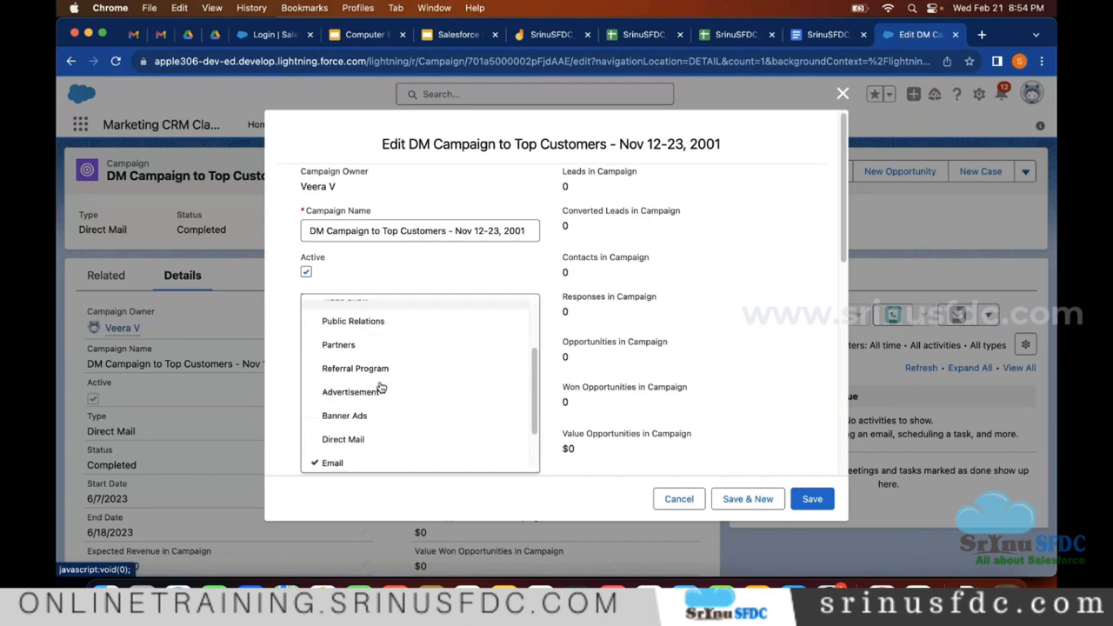
pyautogui.scroll(-1, 374, 382)
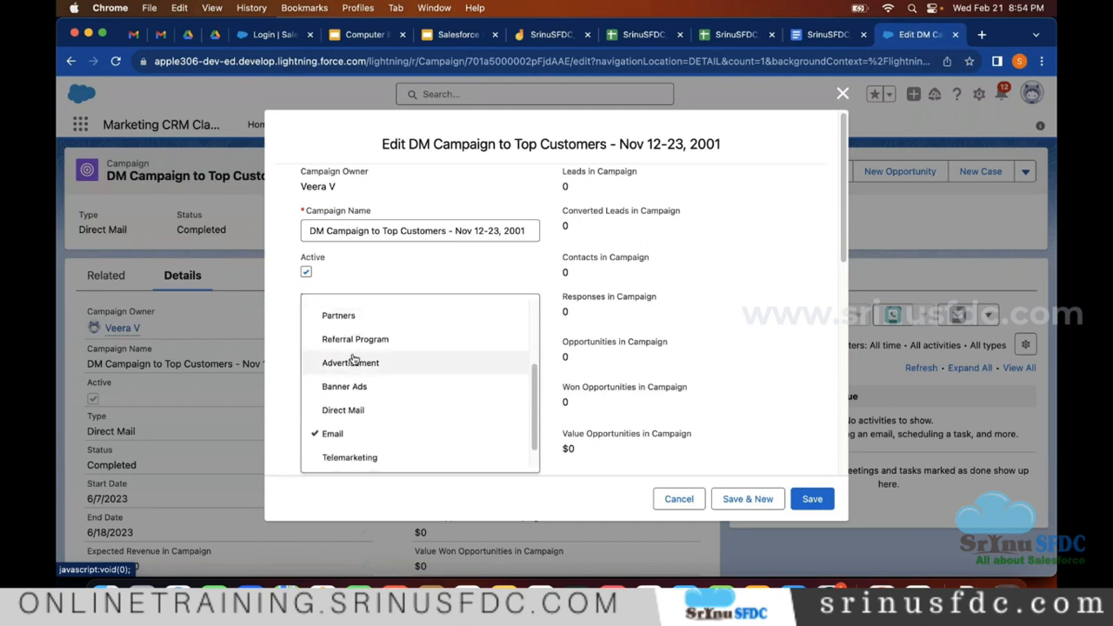
pyautogui.scroll(2, 352, 367)
pyautogui.scroll(3, 355, 368)
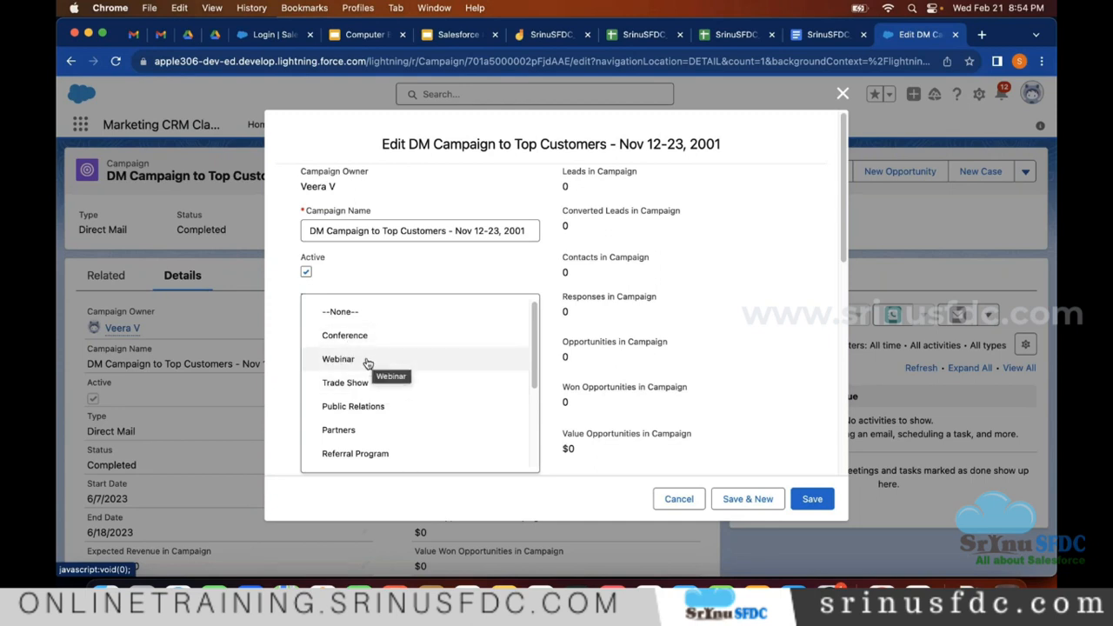
pyautogui.scroll(-1, 380, 411)
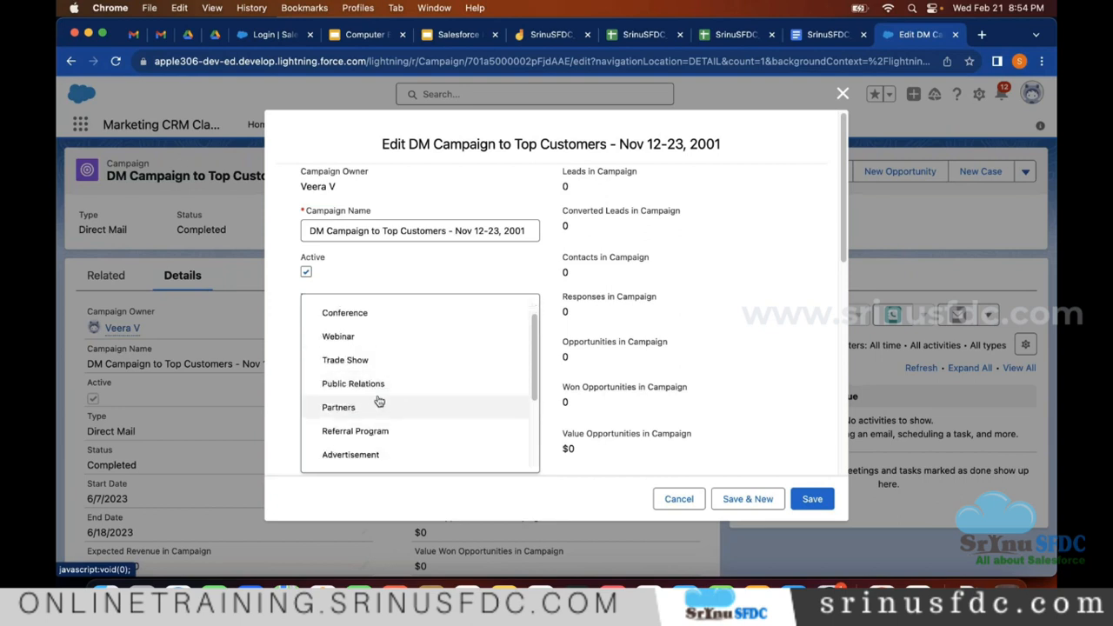
pyautogui.scroll(-5, 356, 383)
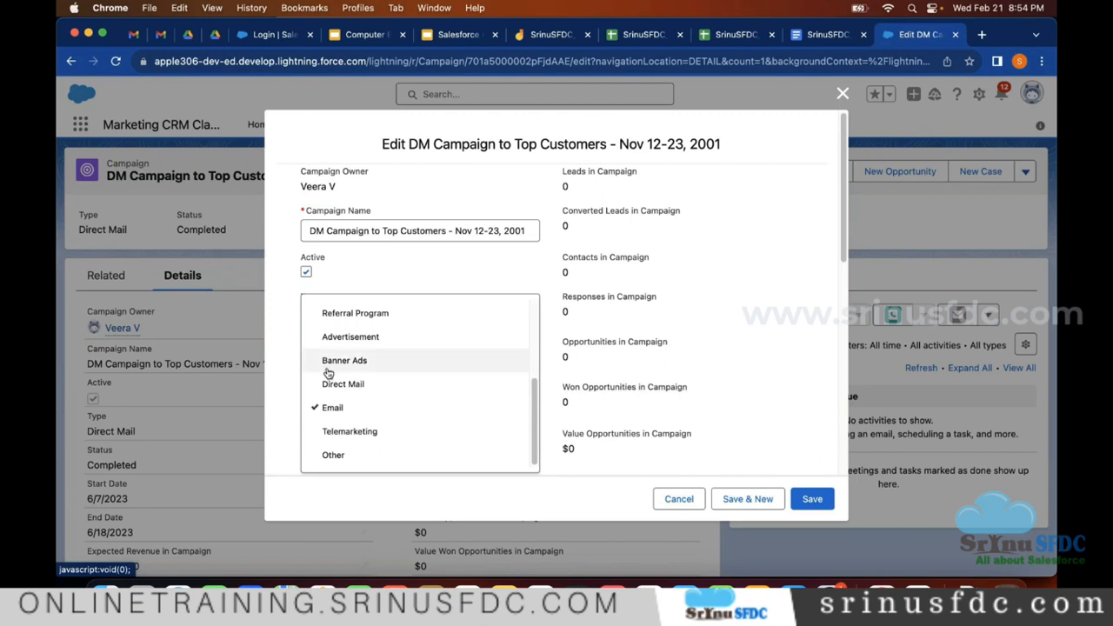
pyautogui.scroll(6, 331, 387)
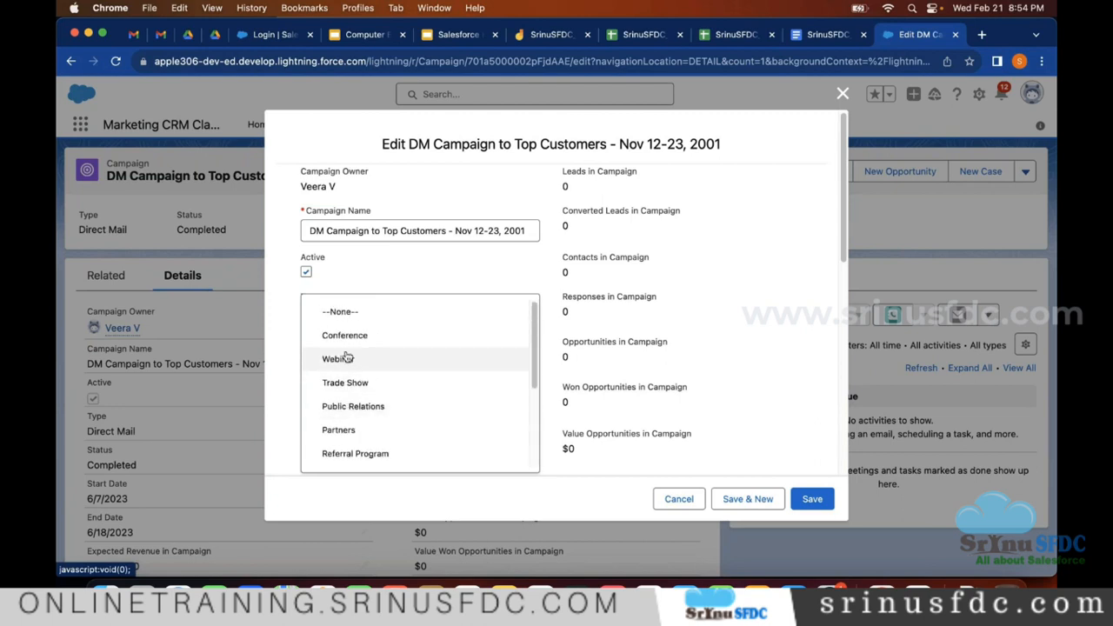
pyautogui.click(574, 364)
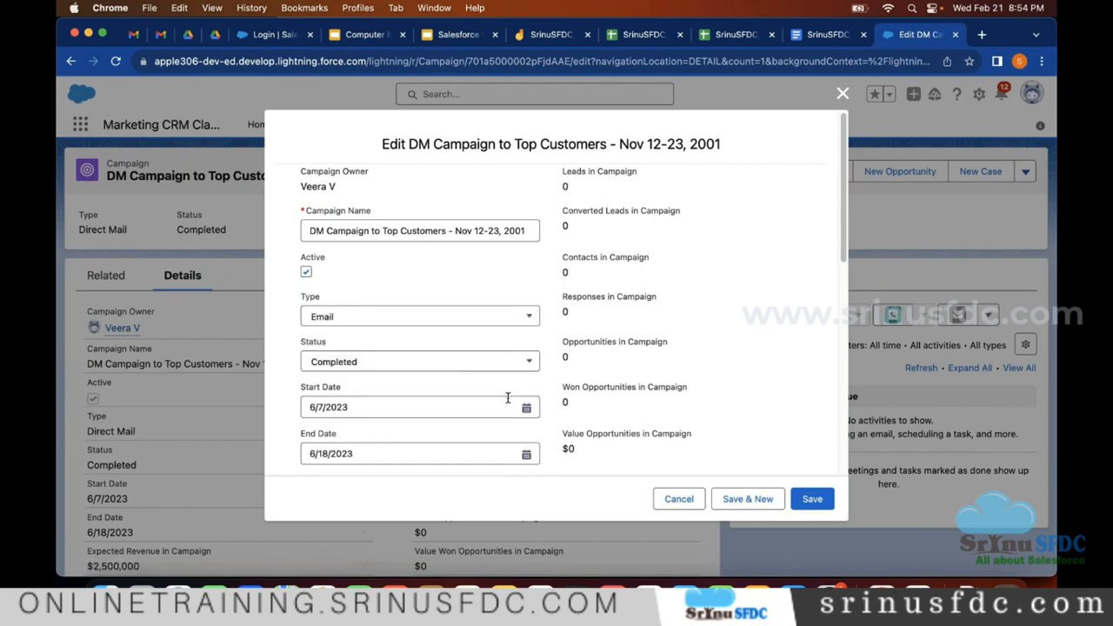
# Review the remaining campaign fields down to Custom Links and save the edited record
pyautogui.scroll(-1, 509, 382)
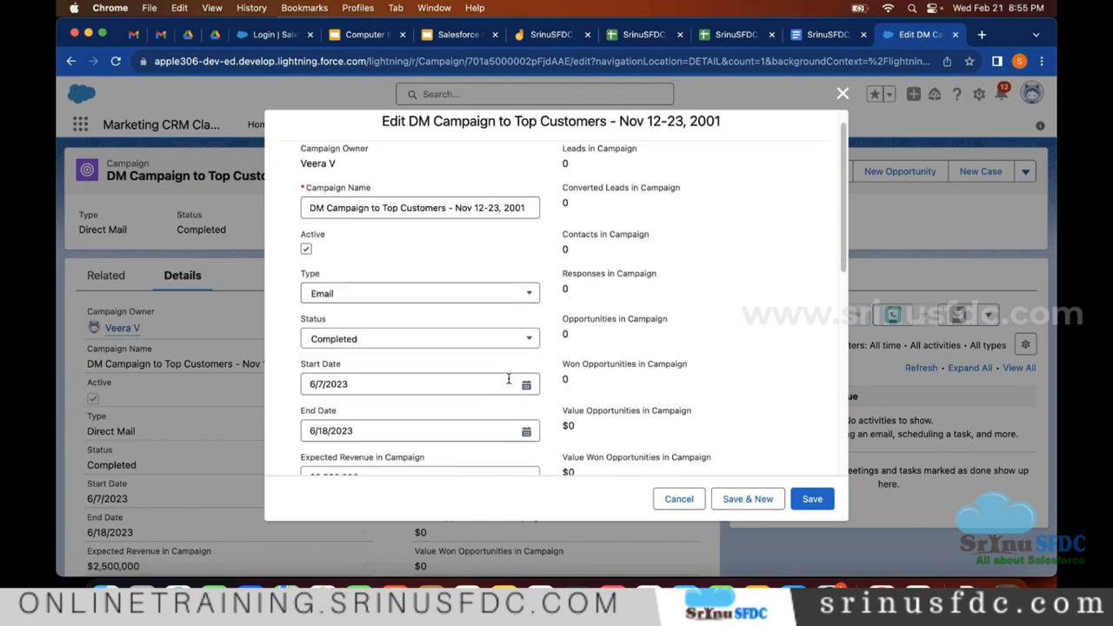
pyautogui.scroll(-5, 360, 360)
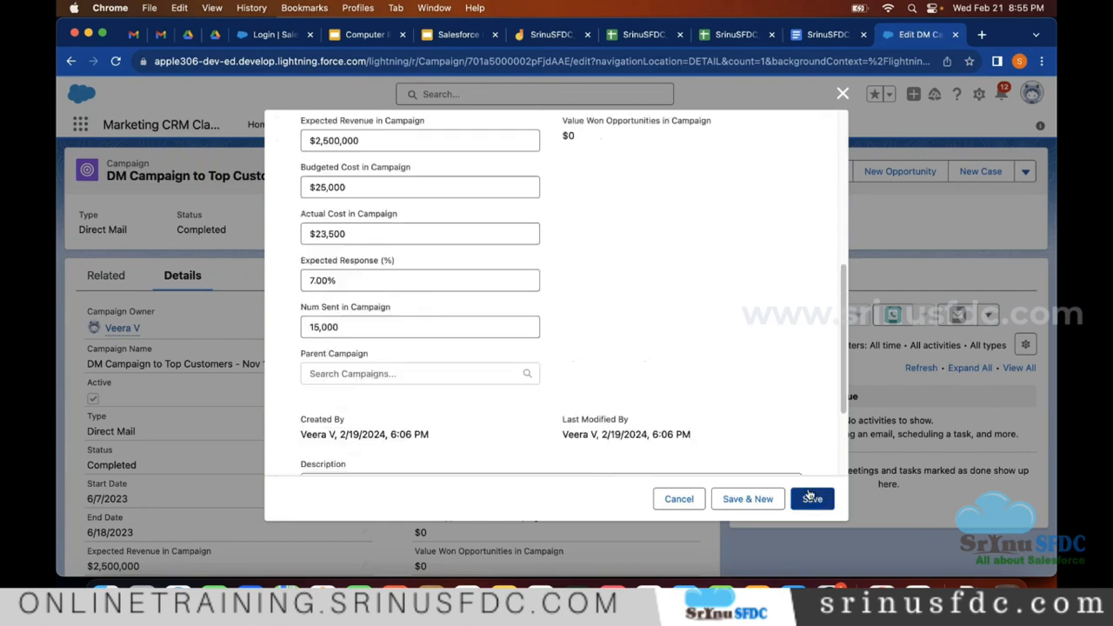
pyautogui.scroll(-3, 410, 290)
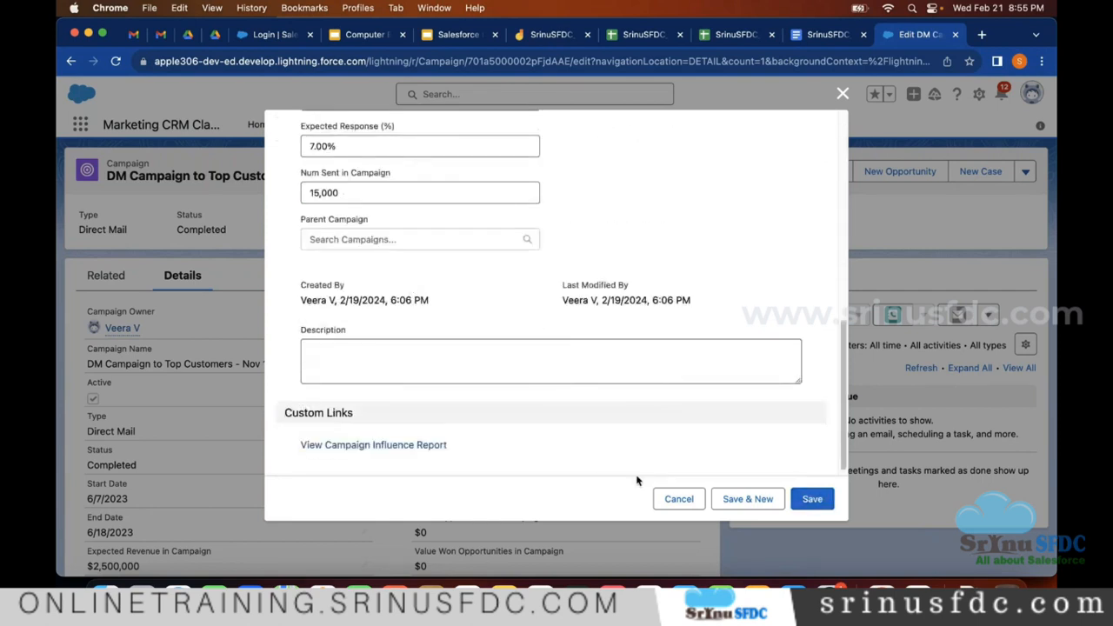
pyautogui.click(799, 503)
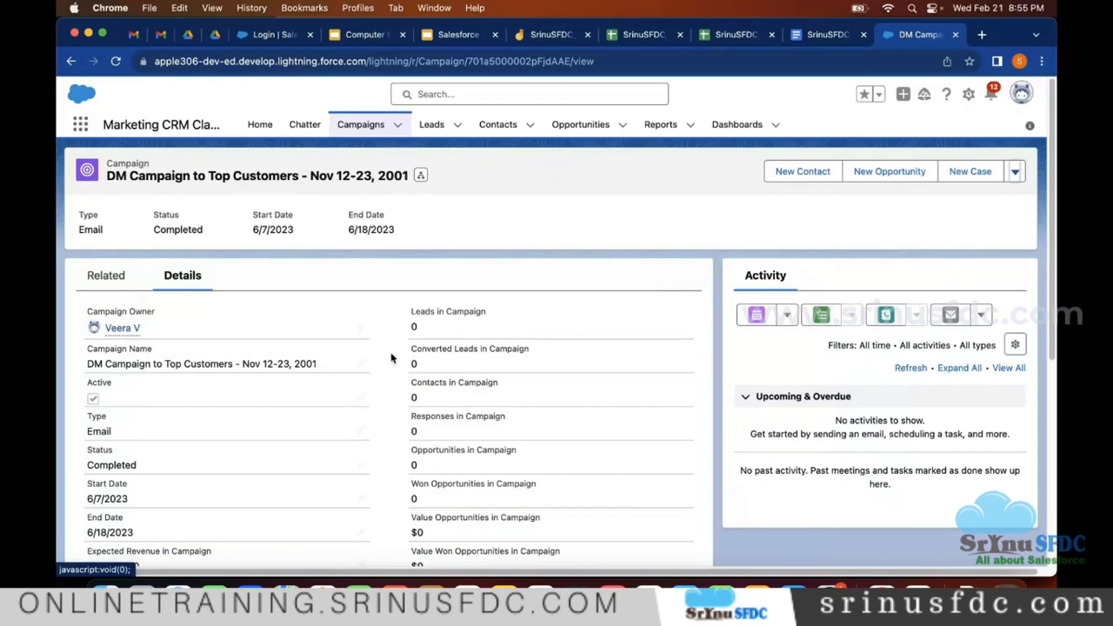
# Return to the Campaigns list and switch it to the All Active Campaigns view
pyautogui.click(361, 124)
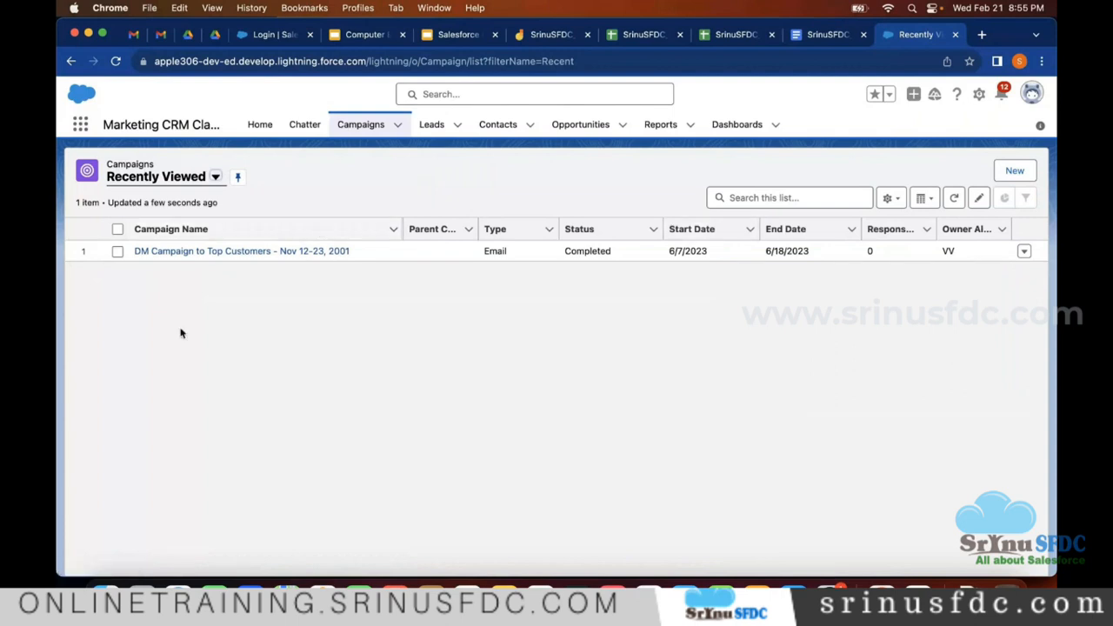
pyautogui.click(175, 180)
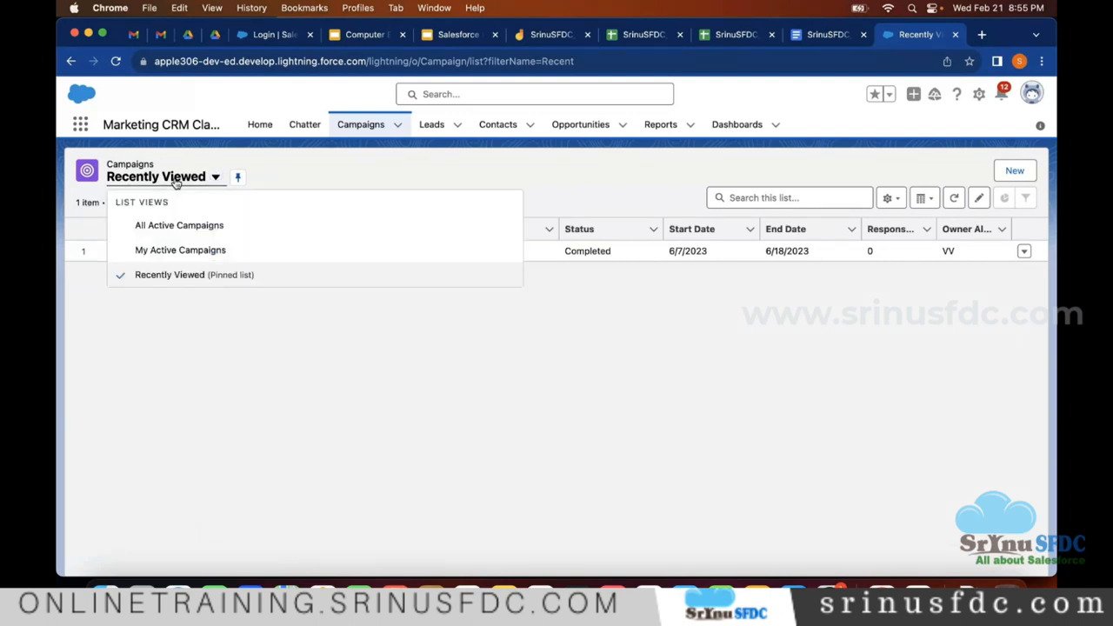
pyautogui.click(165, 226)
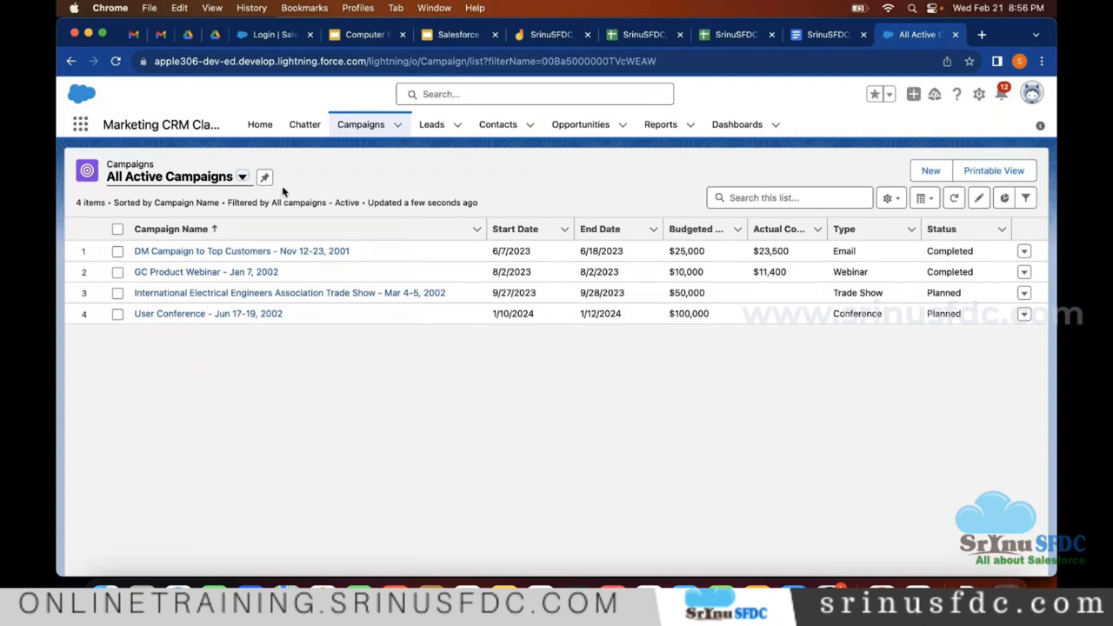
# Pin the All Active Campaigns list view as the default, and check it by going Home and reopening Campaigns
pyautogui.click(236, 178)
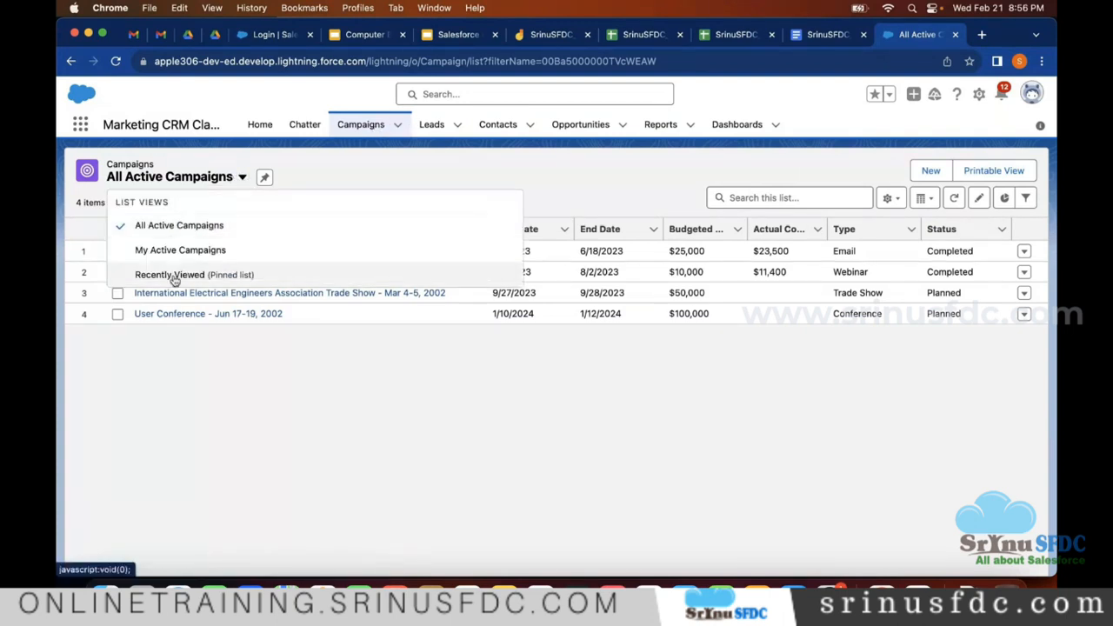
pyautogui.click(208, 189)
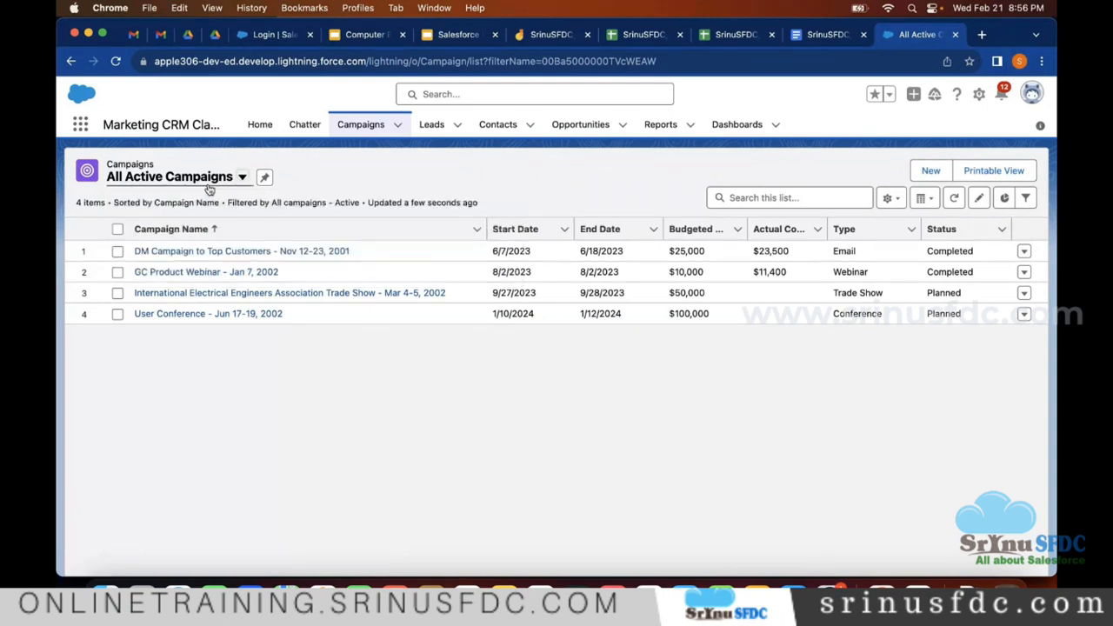
pyautogui.click(264, 178)
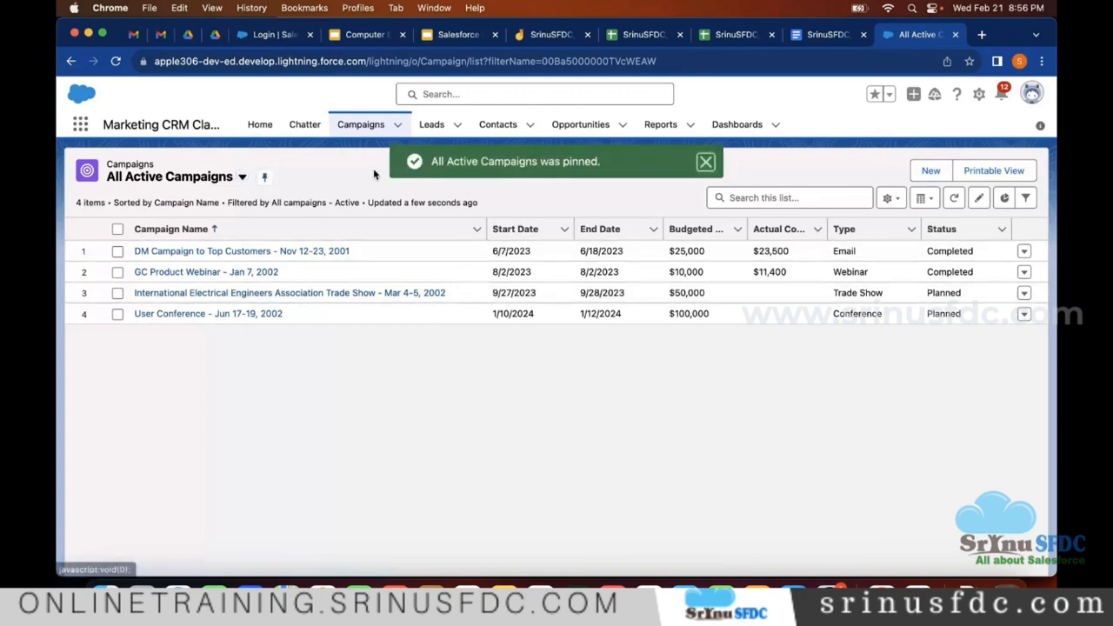
pyautogui.click(260, 125)
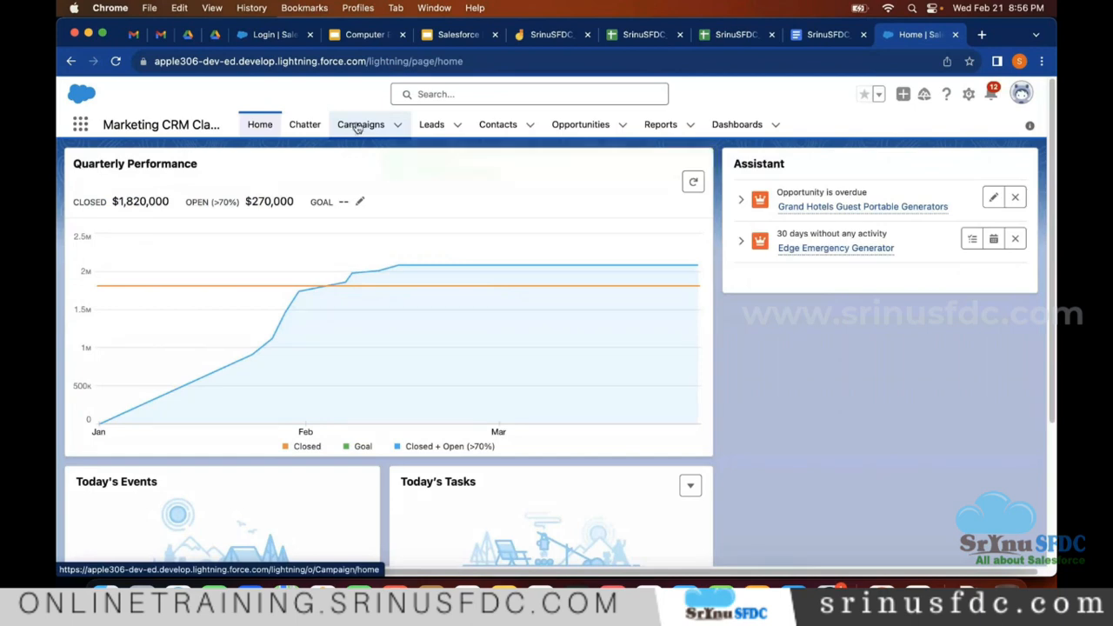
pyautogui.click(358, 127)
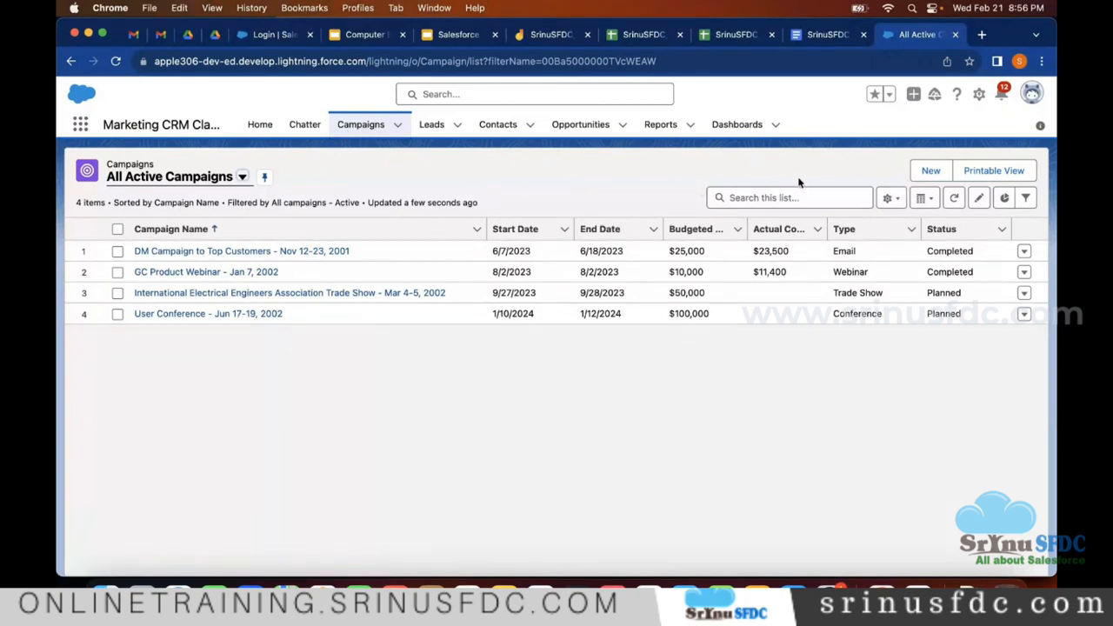
# Start a new campaign record and enter "Iphone 16 First Campaign" as its Campaign Name
pyautogui.click(932, 171)
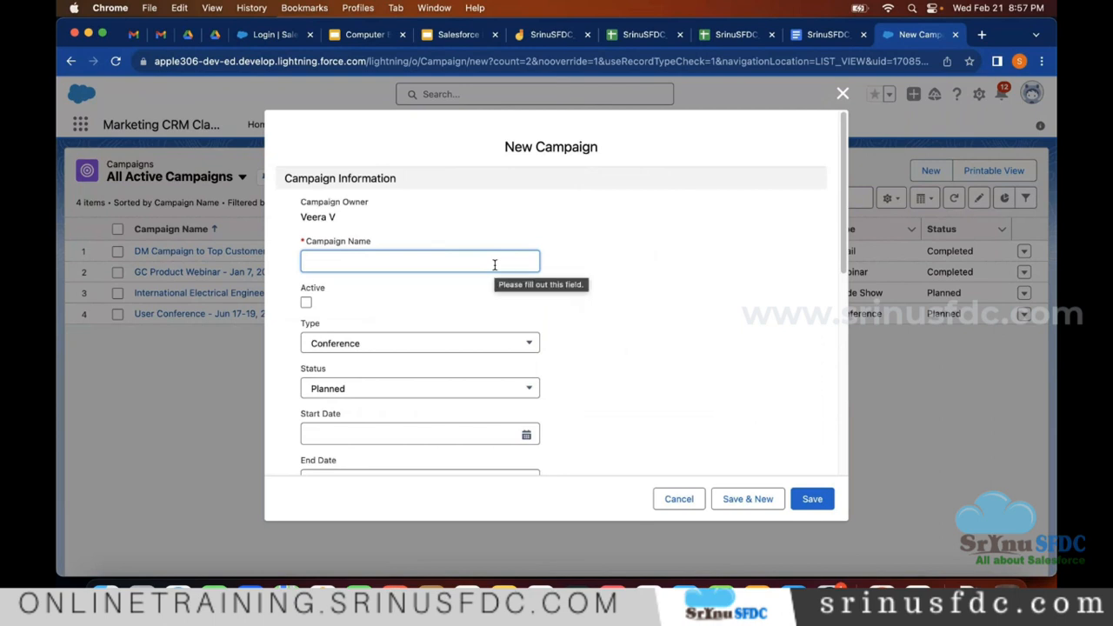
pyautogui.write('I')
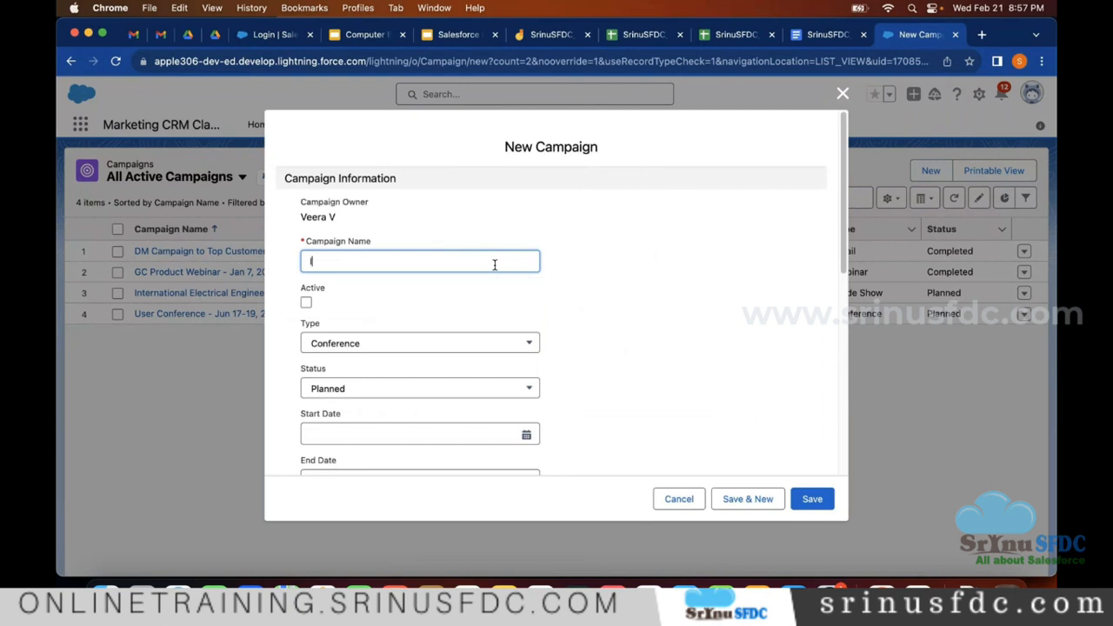
pyautogui.write('phone 16 First Campa')
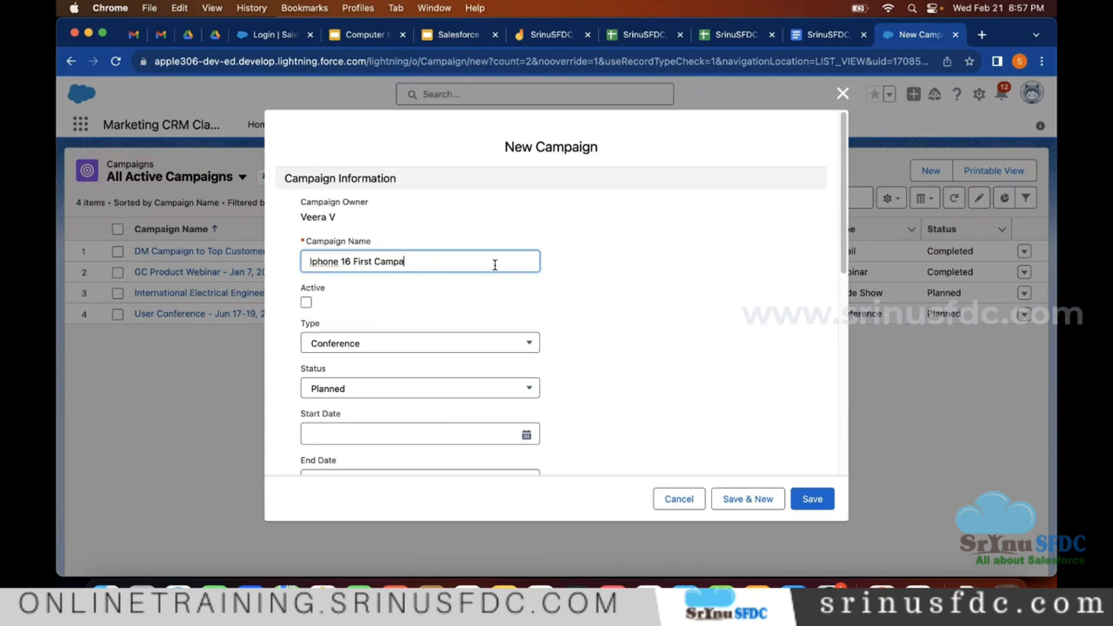
pyautogui.write('ign')
pyautogui.click(592, 300)
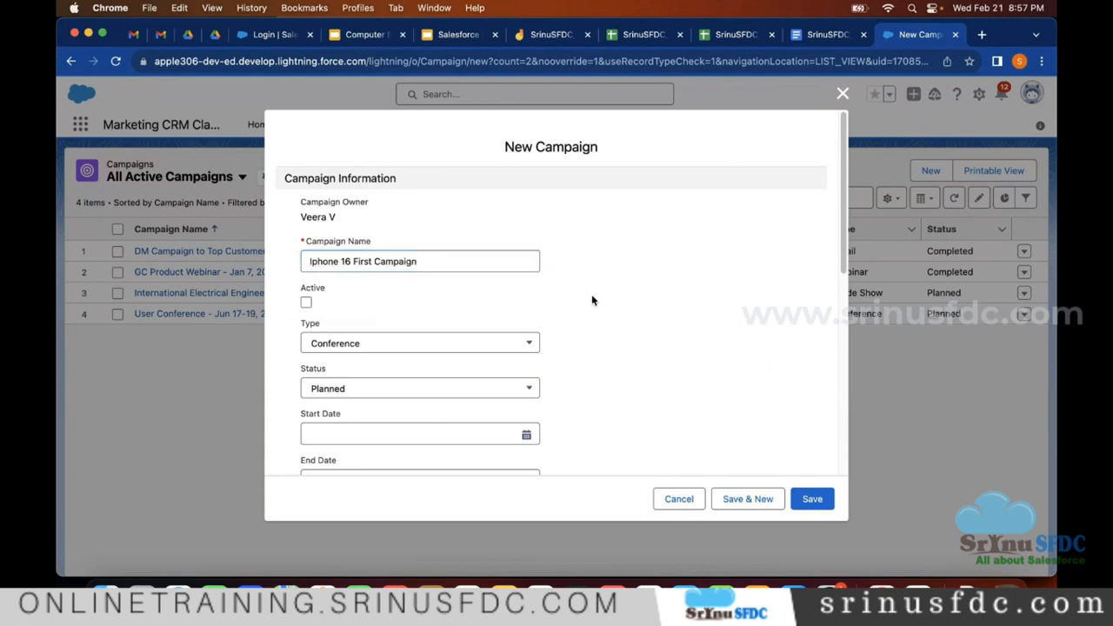
pyautogui.scroll(-1, 592, 300)
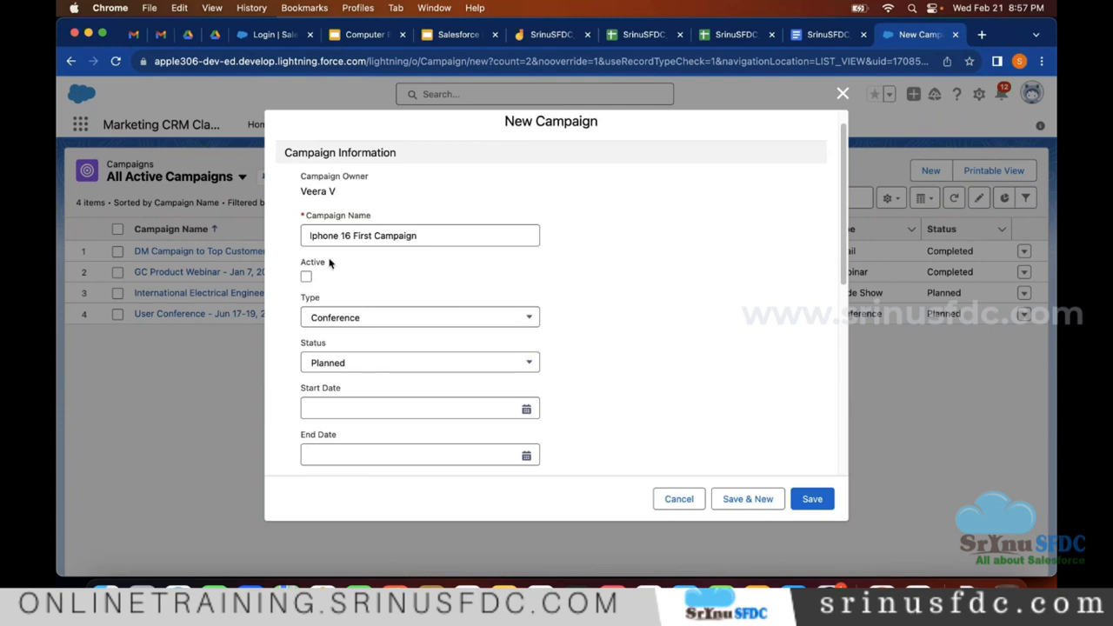
pyautogui.scroll(-1, 356, 297)
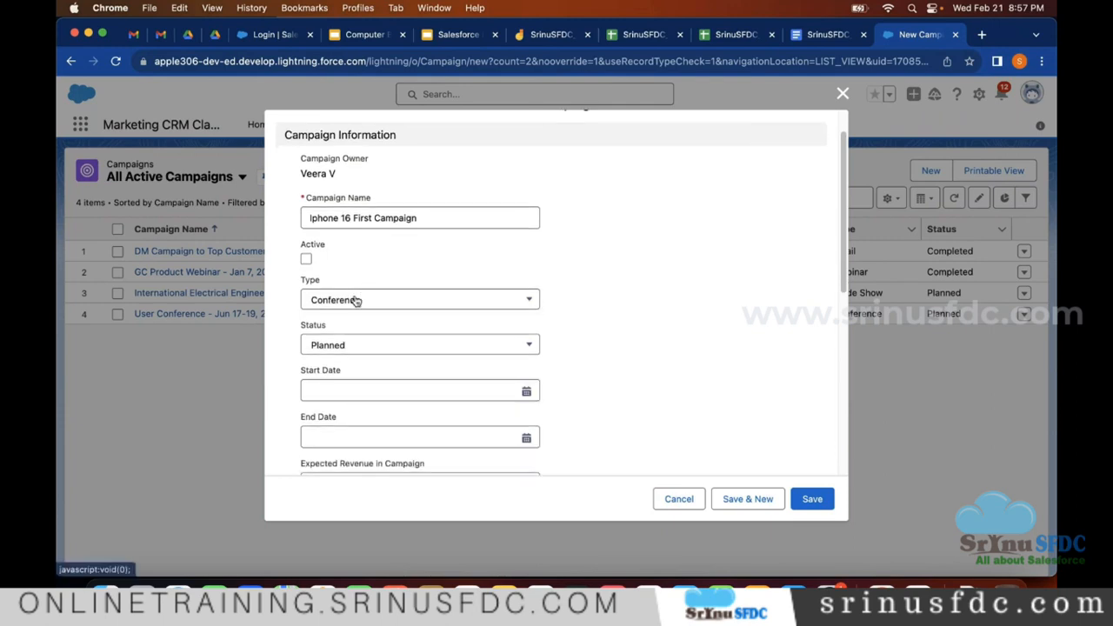
pyautogui.scroll(-1, 357, 299)
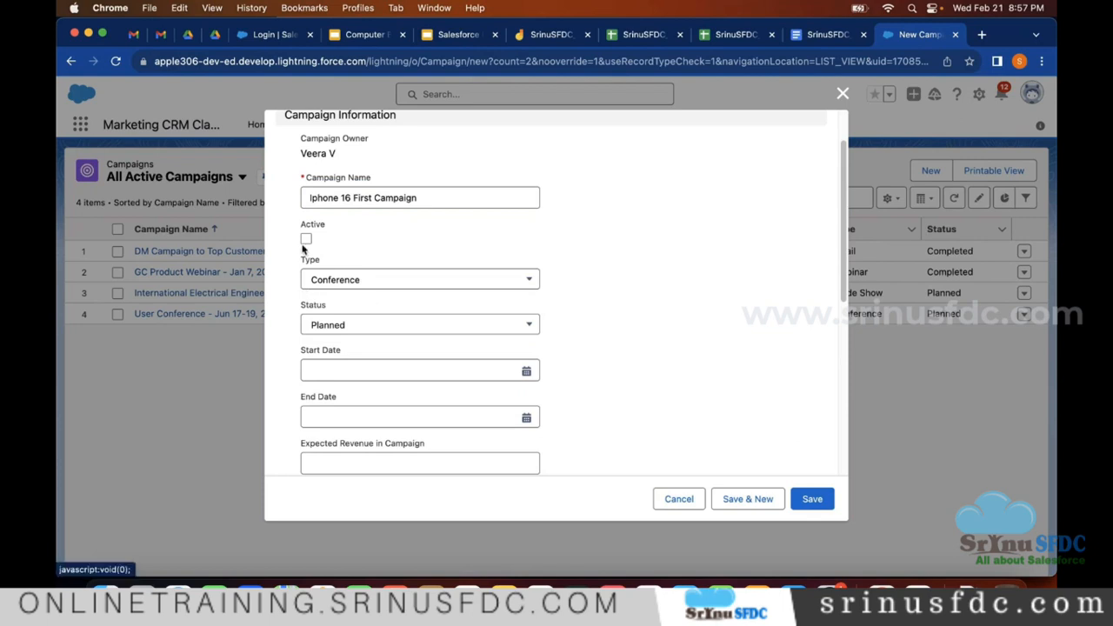
# Set the new campaign's Type to Email and choose Planned as its Status
pyautogui.click(355, 289)
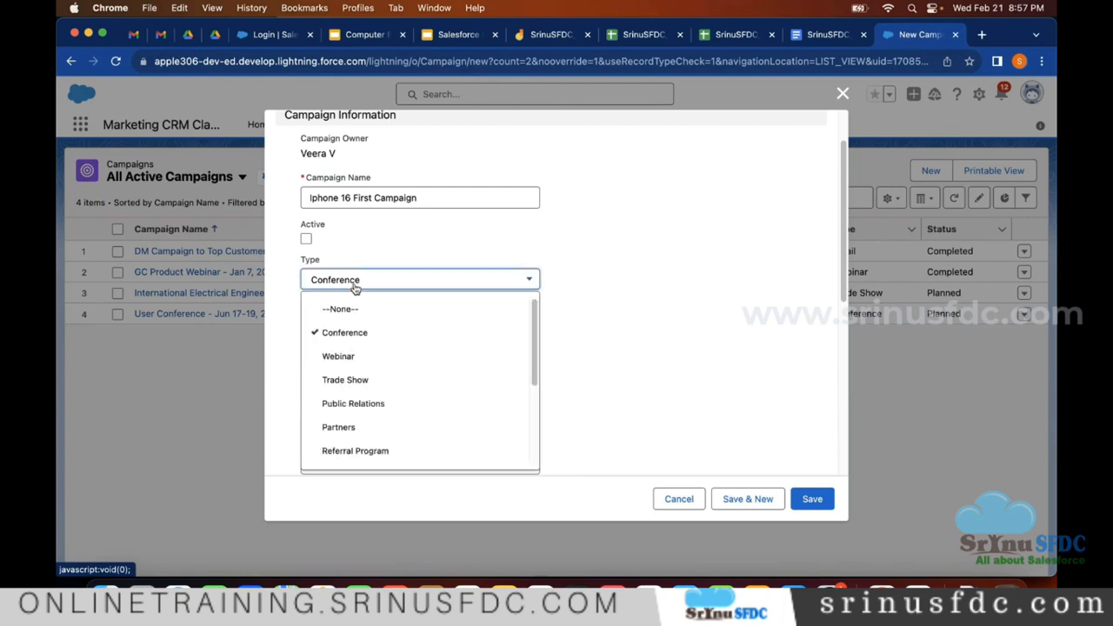
pyautogui.scroll(-5, 375, 366)
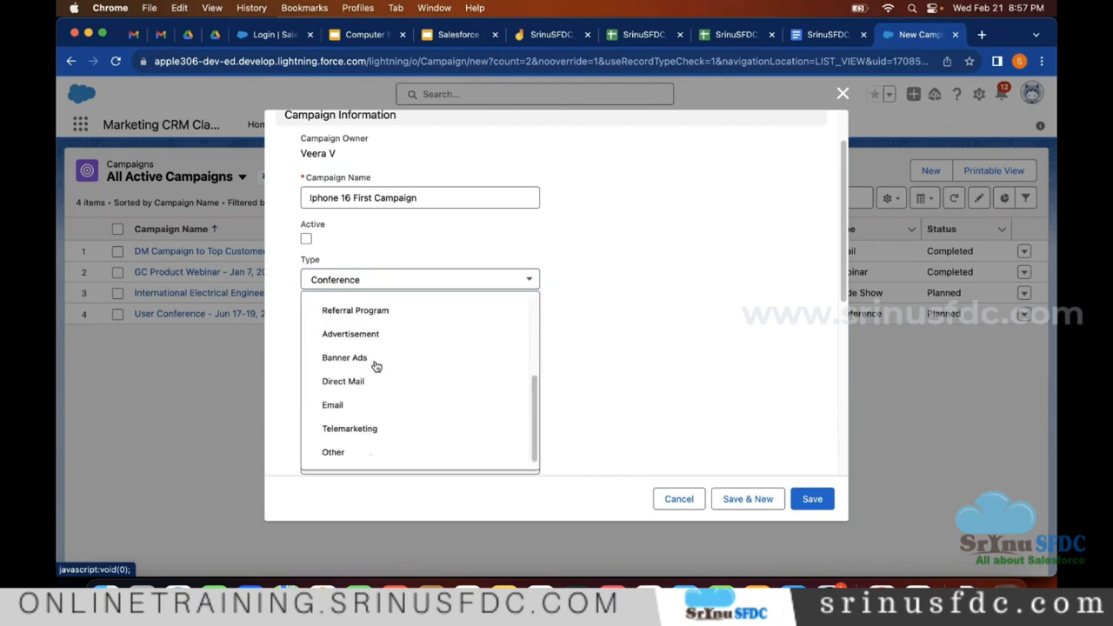
pyautogui.click(348, 406)
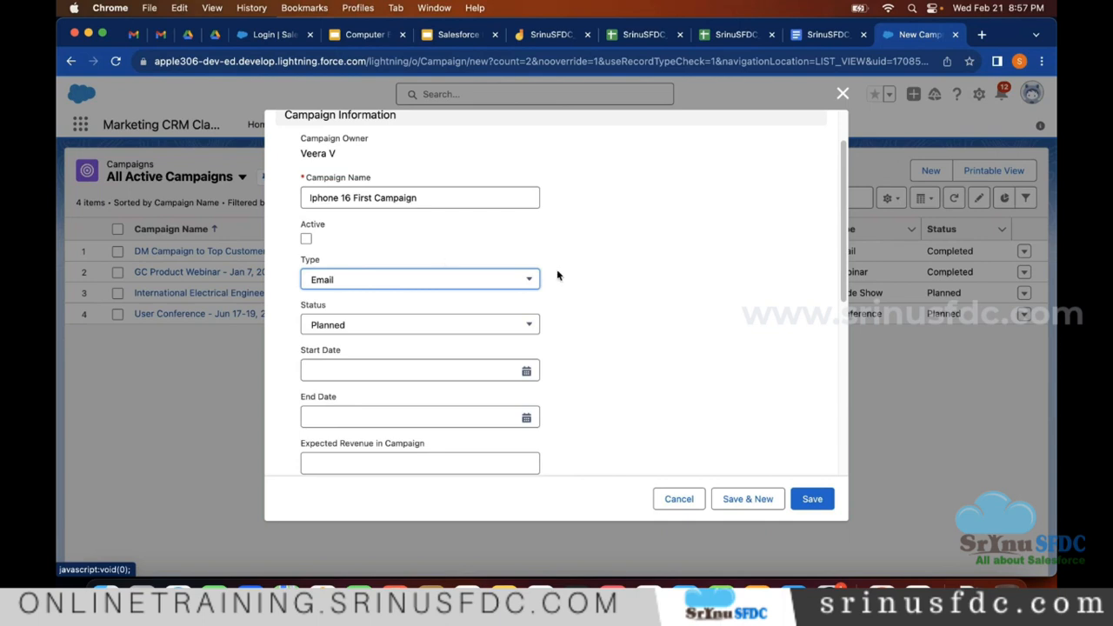
pyautogui.scroll(-1, 505, 311)
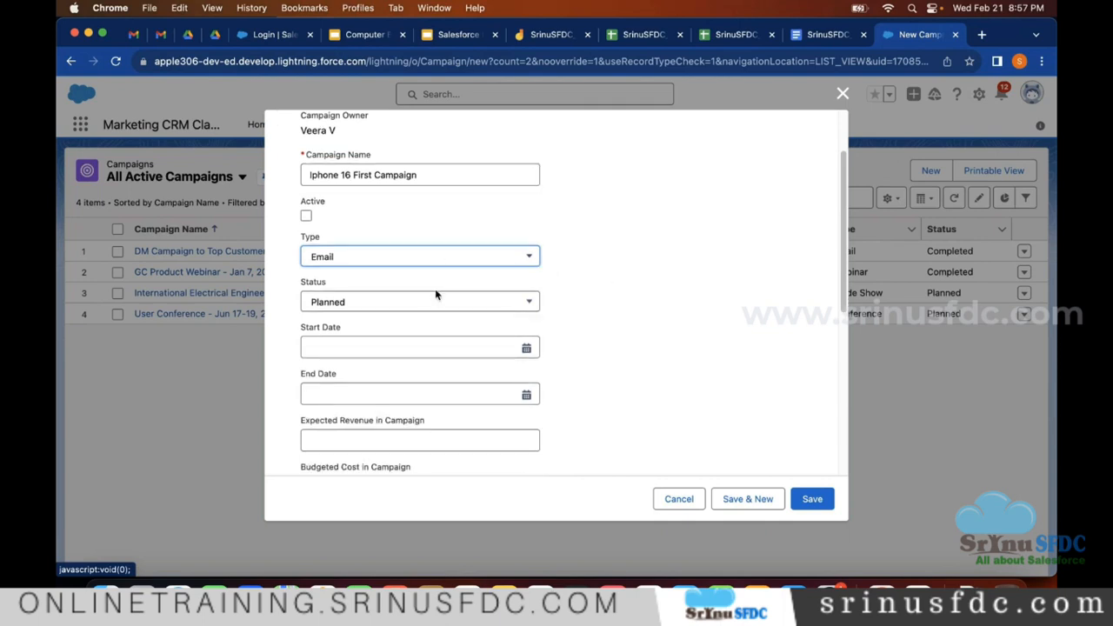
pyautogui.click(418, 304)
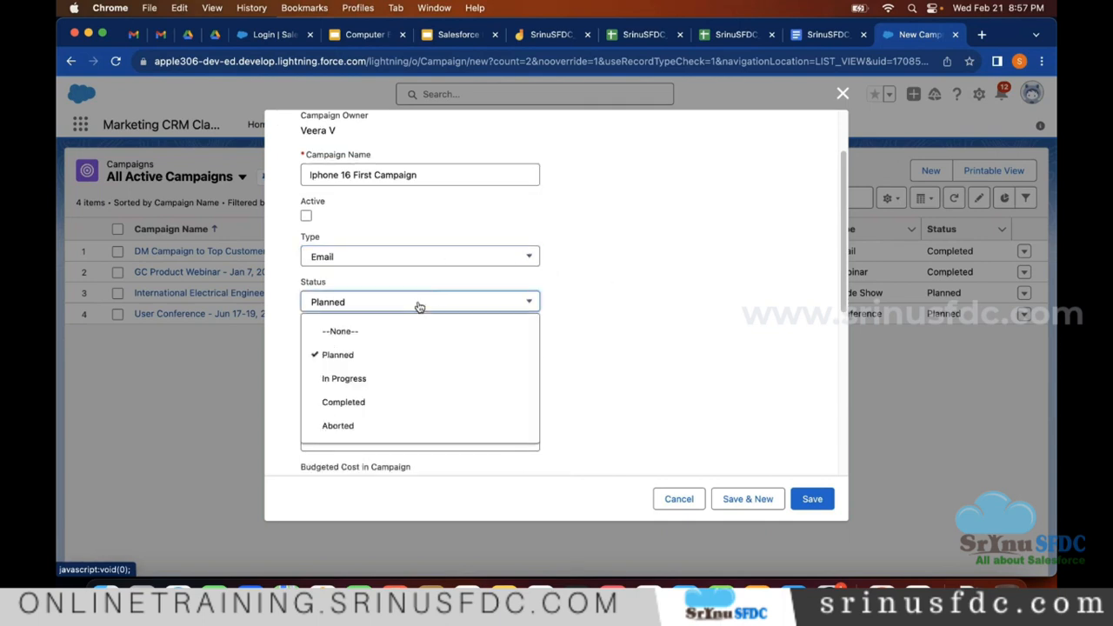
pyautogui.click(385, 353)
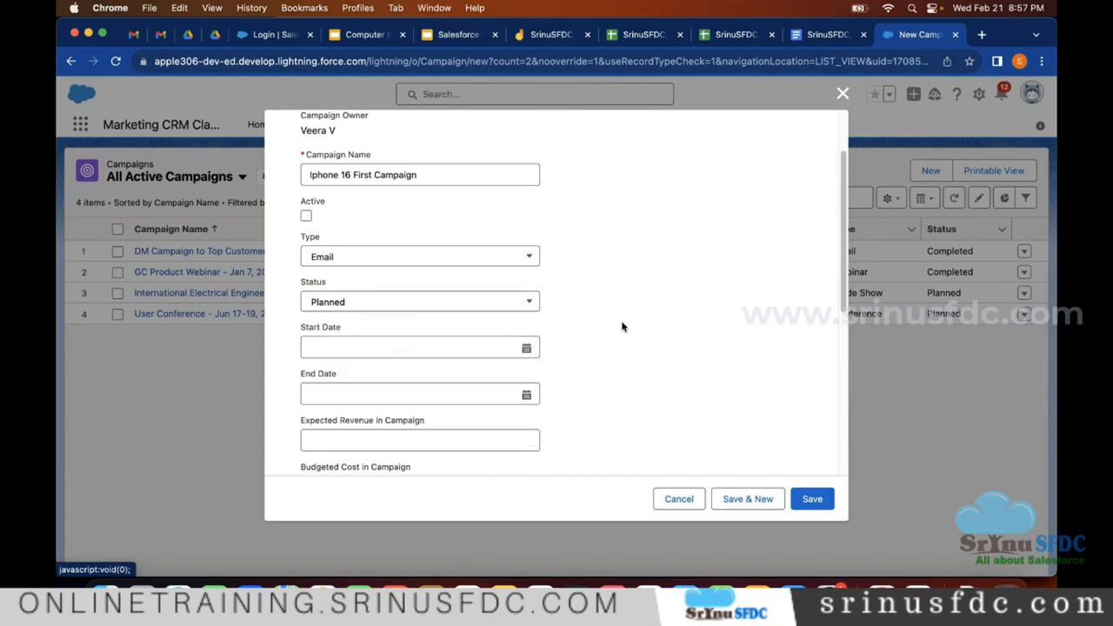
# Set the campaign's Start Date to 2/22/2024 and its End Date to 3/31/2024
pyautogui.scroll(-3, 435, 373)
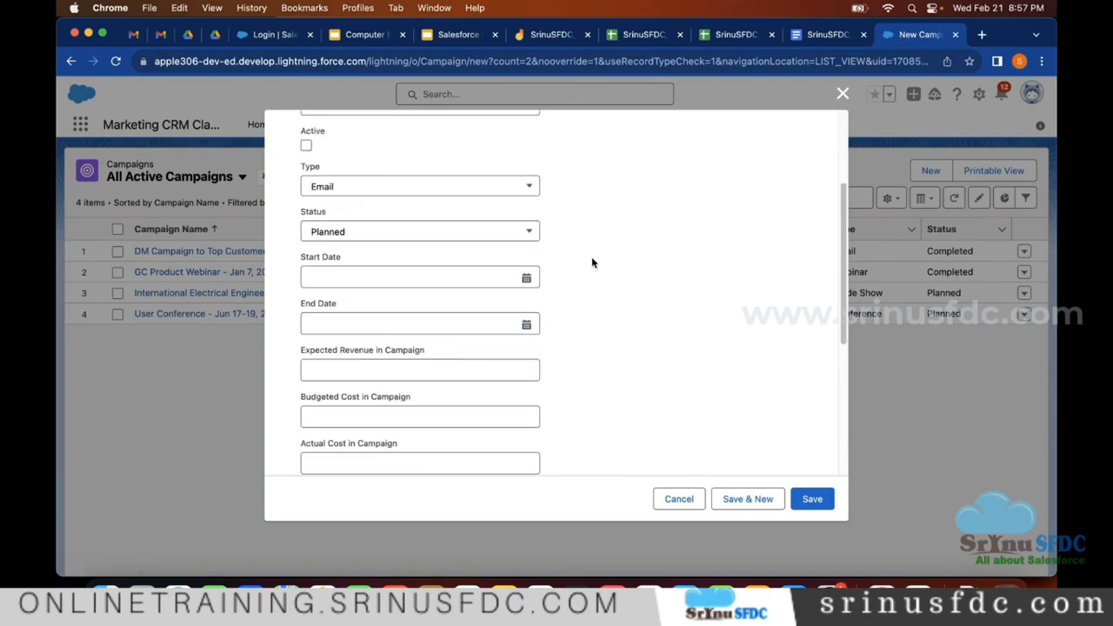
pyautogui.click(526, 277)
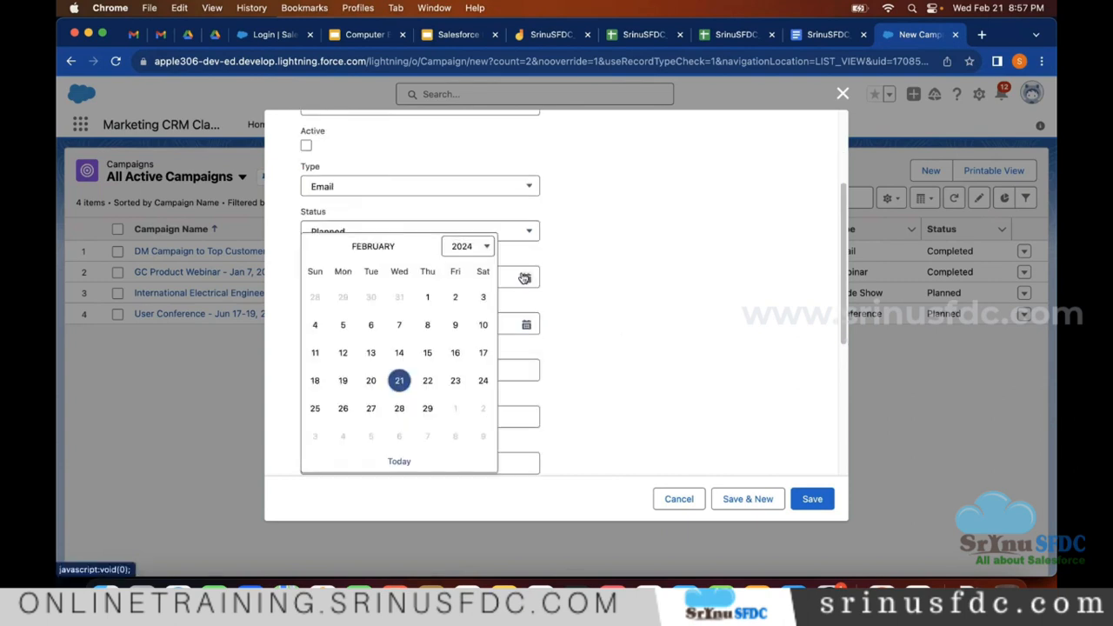
pyautogui.click(425, 384)
pyautogui.click(527, 324)
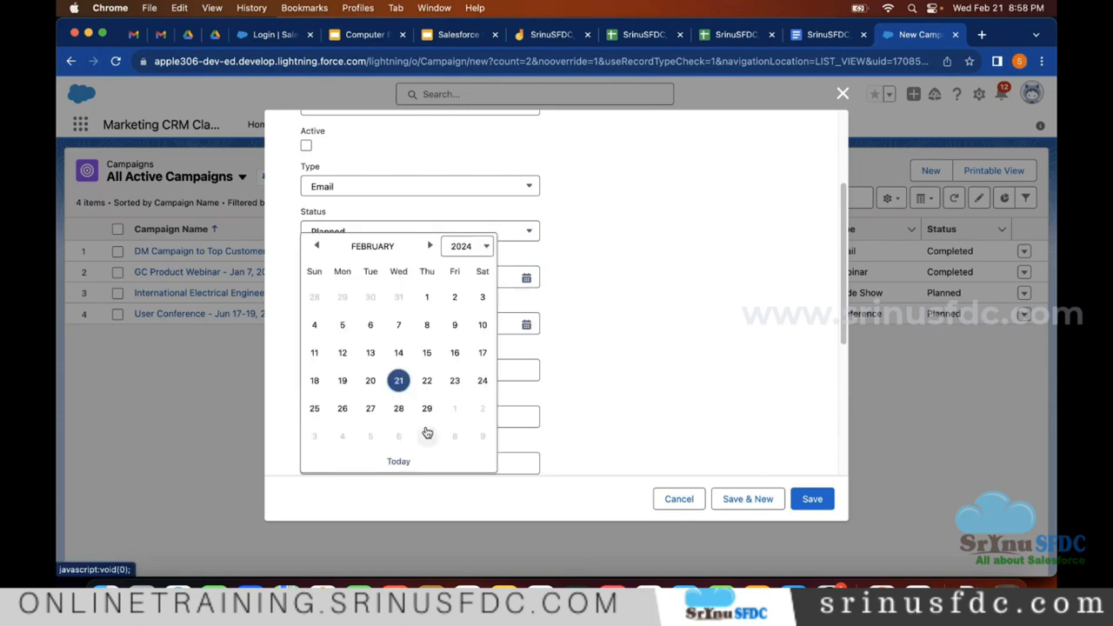
pyautogui.click(430, 246)
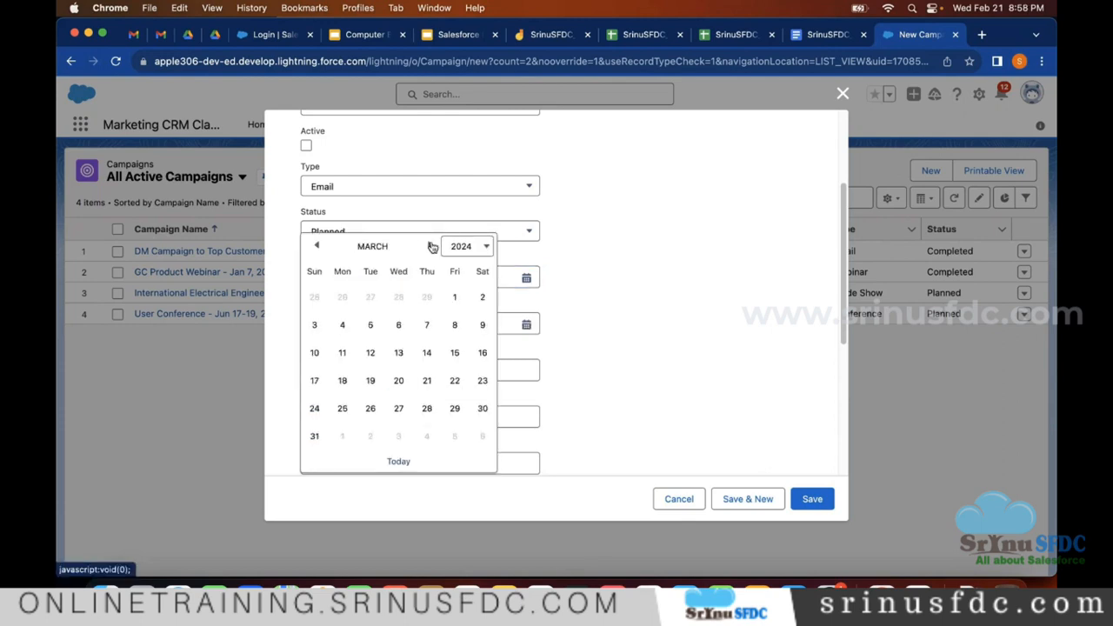
pyautogui.click(314, 436)
# Try a Budgeted Cost in Campaign of $10,000 for the new campaign
pyautogui.scroll(-1, 609, 331)
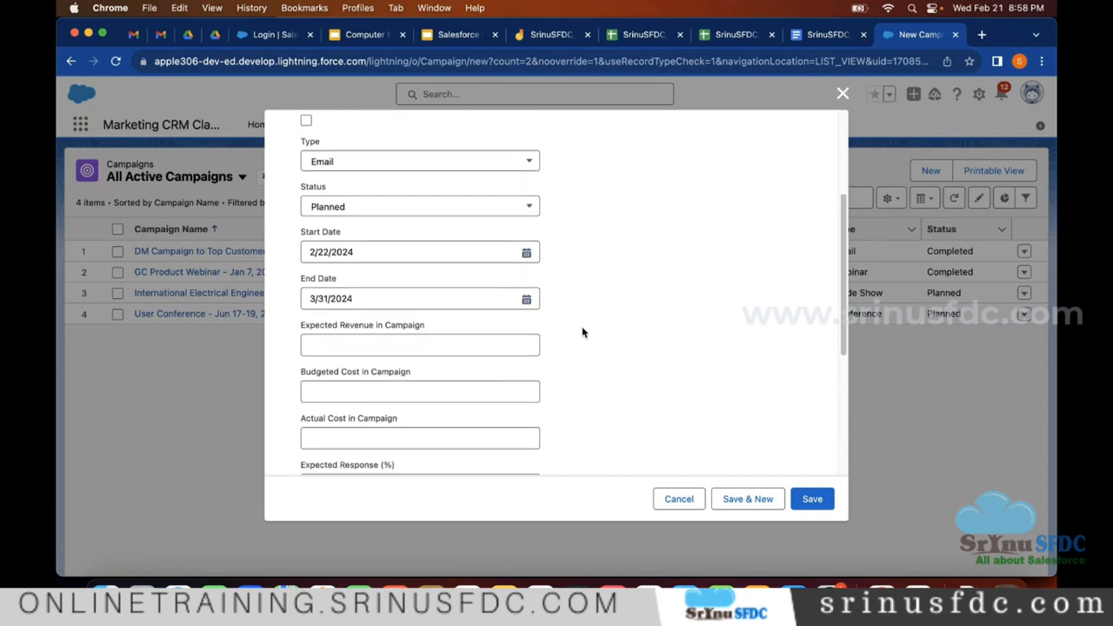
pyautogui.scroll(-1, 582, 329)
pyautogui.scroll(-1, 600, 337)
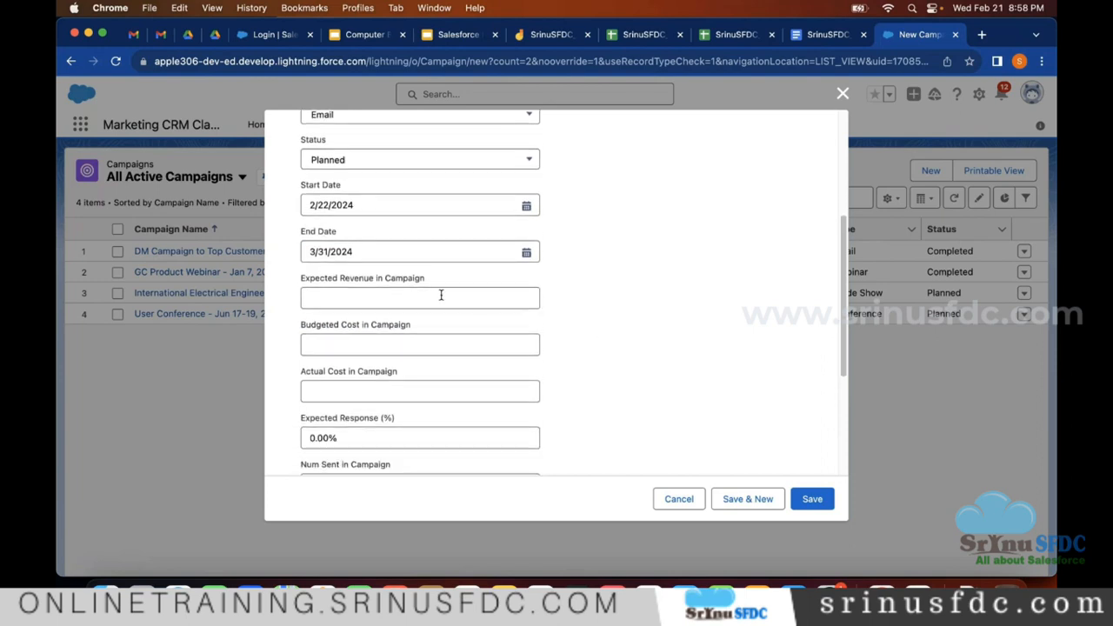
pyautogui.click(366, 346)
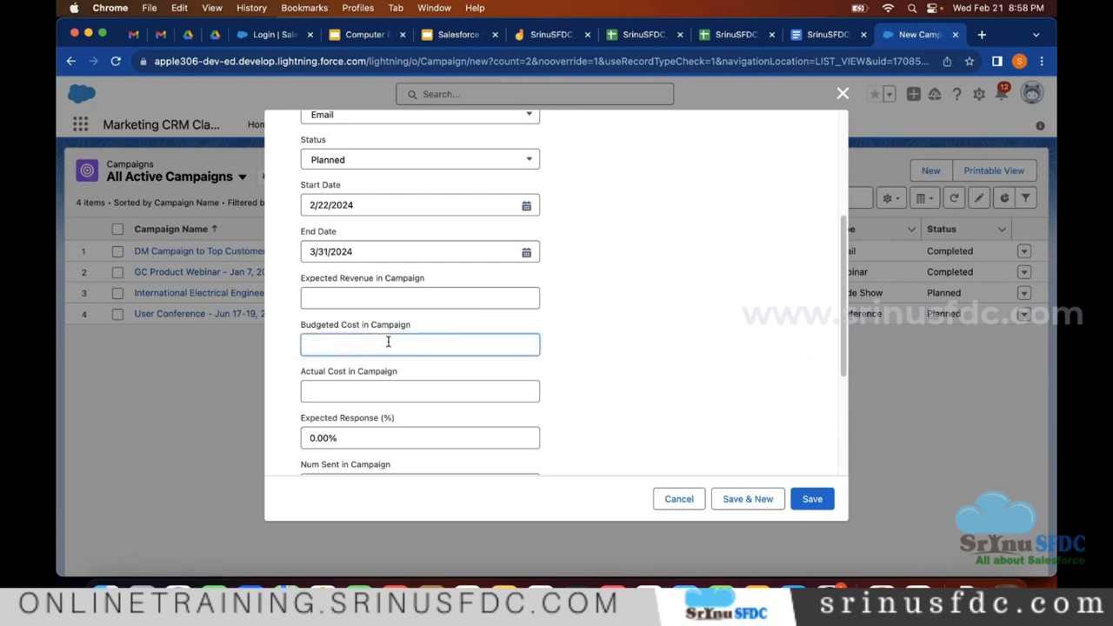
pyautogui.write('10')
pyautogui.write('000')
pyautogui.press('BackSpace')
pyautogui.press('BackSpace')
pyautogui.press('BackSpace')
pyautogui.press('BackSpace')
pyautogui.press('BackSpace')
pyautogui.write('10')
pyautogui.click(610, 340)
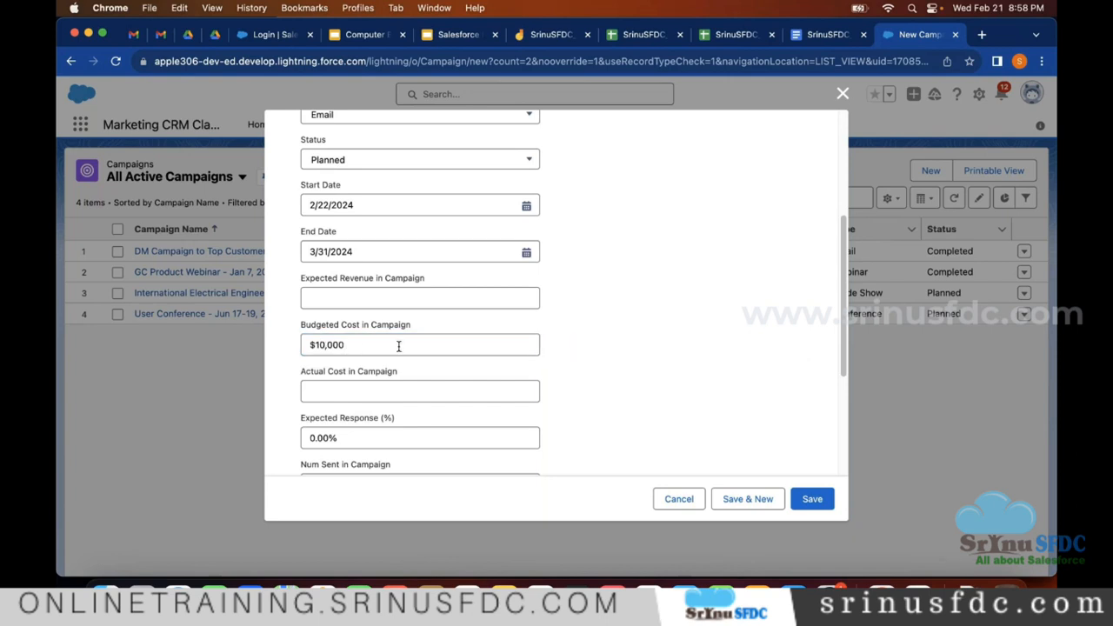
pyautogui.click(421, 397)
pyautogui.click(641, 371)
# Replace the Budgeted Cost in Campaign using the million shorthand 1m
pyautogui.click(367, 346)
pyautogui.doubleClick(366, 346)
pyautogui.write('1')
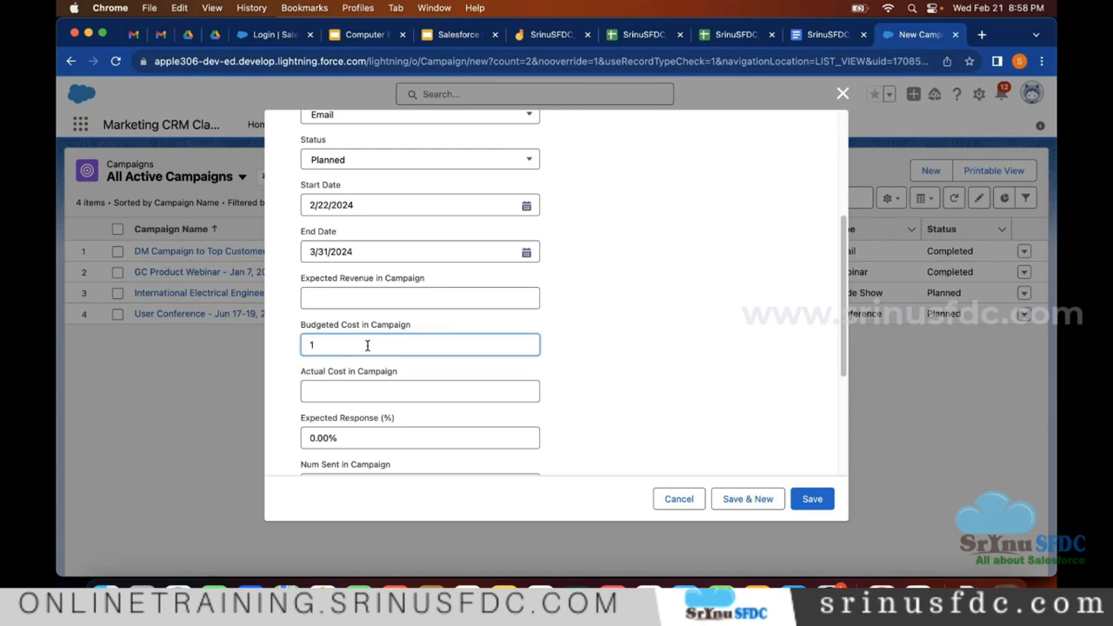
pyautogui.write('m')
pyautogui.click(613, 311)
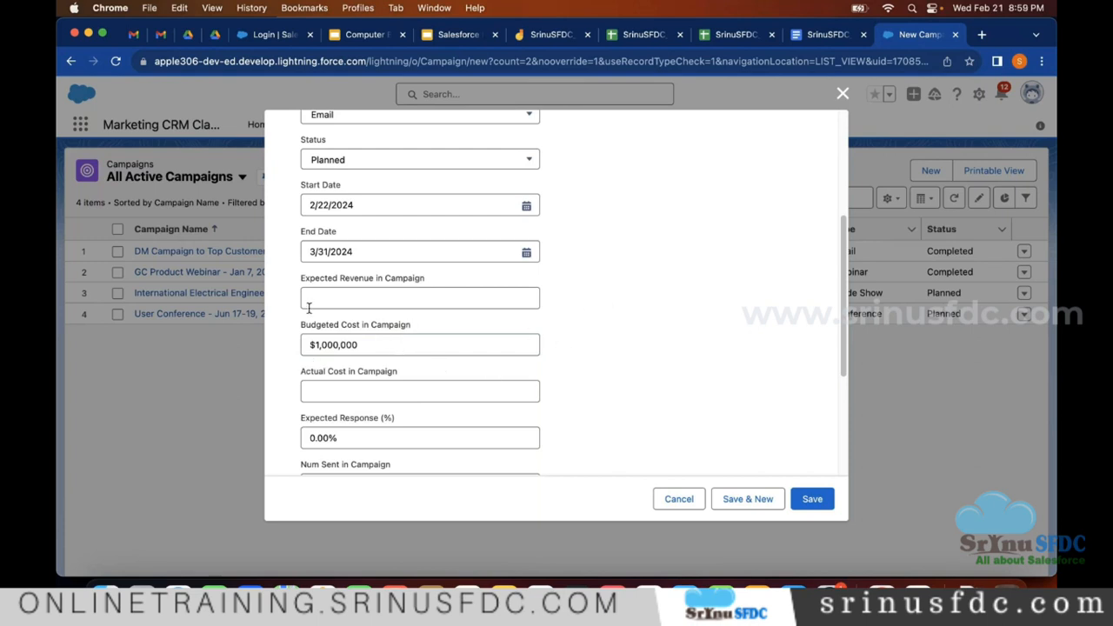
# Set the Budgeted Cost in Campaign to $100,000 using the shorthand 100k
pyautogui.click(382, 339)
pyautogui.press('BackSpace')
pyautogui.press('BackSpace')
pyautogui.press('BackSpace')
pyautogui.press('BackSpace')
pyautogui.press('BackSpace')
pyautogui.press('BackSpace')
pyautogui.press('BackSpace')
pyautogui.press('BackSpace')
pyautogui.press('BackSpace')
pyautogui.write('100k')
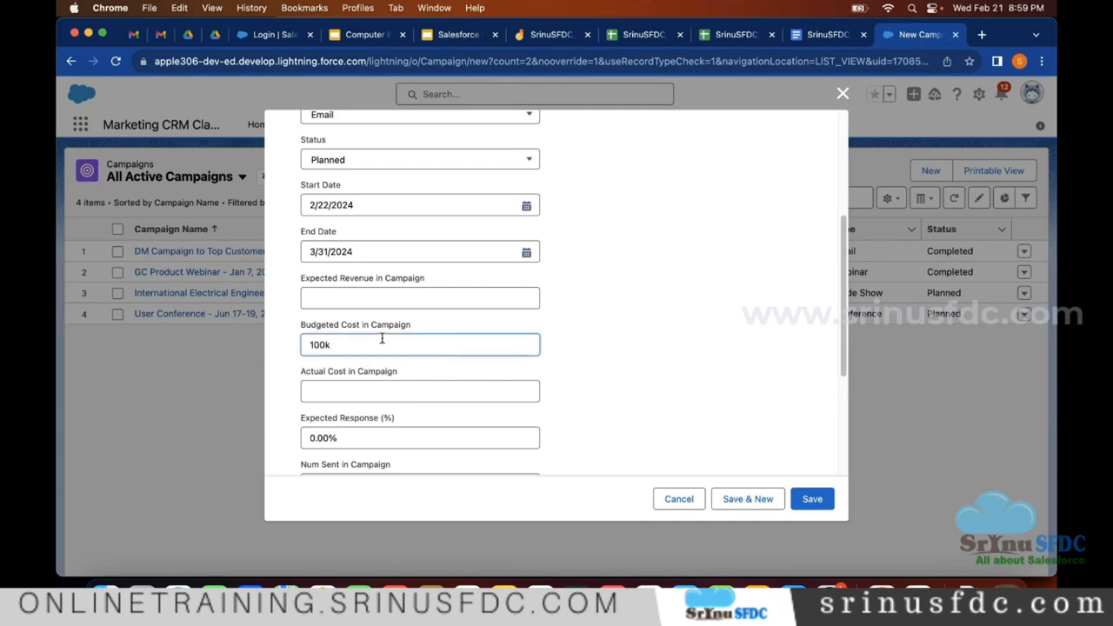
pyautogui.click(612, 324)
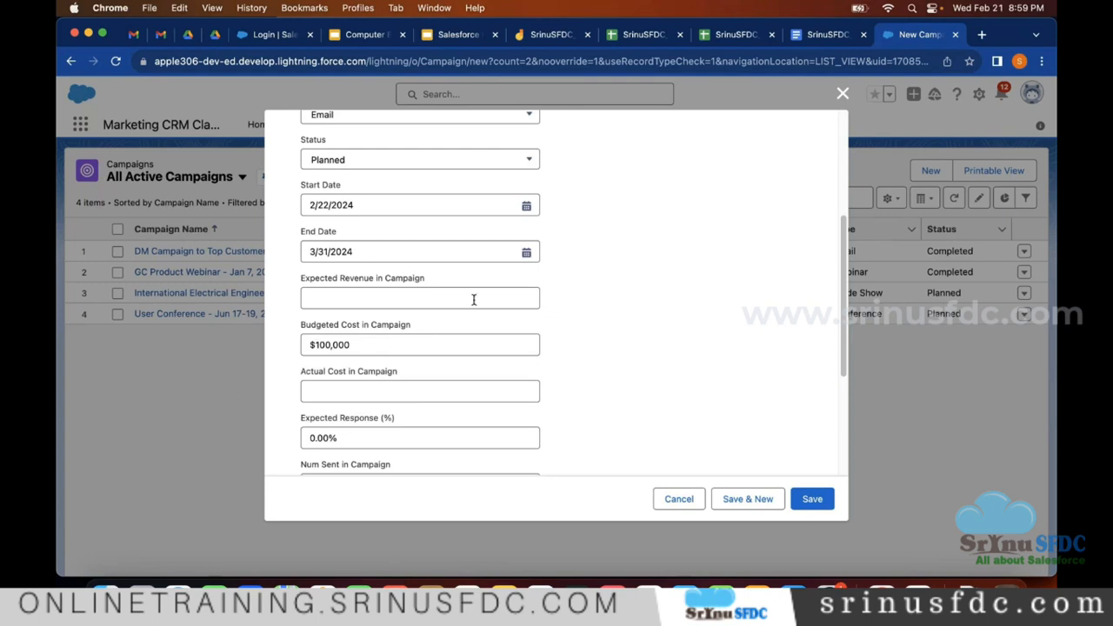
# Set the Expected Revenue in Campaign to 10m and the Actual Cost in Campaign to $70,000
pyautogui.click(435, 290)
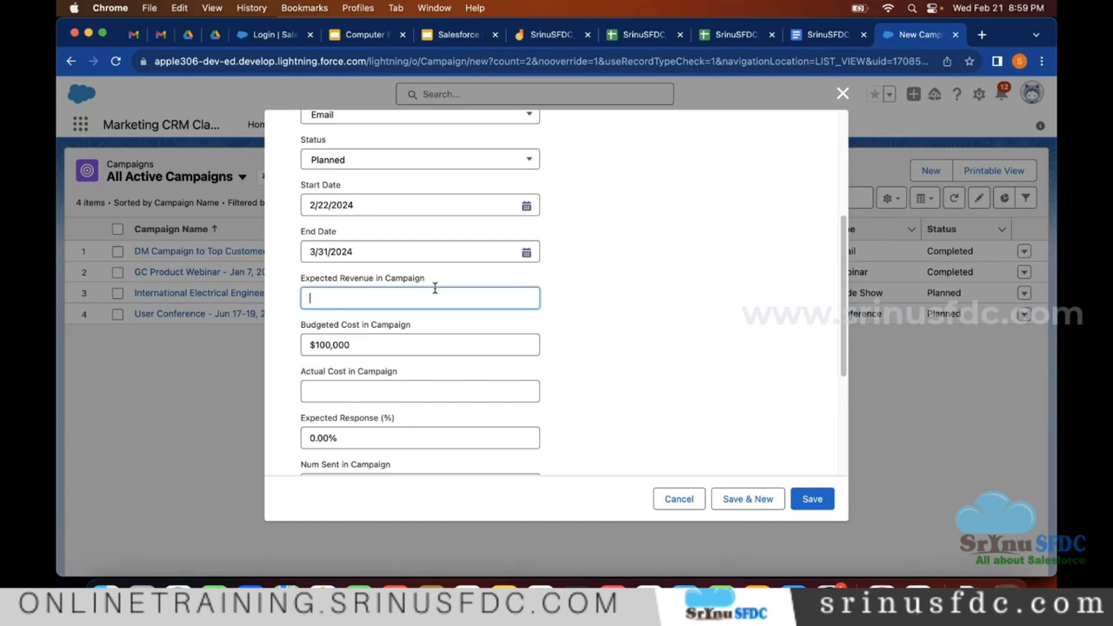
pyautogui.write('10m')
pyautogui.click(658, 316)
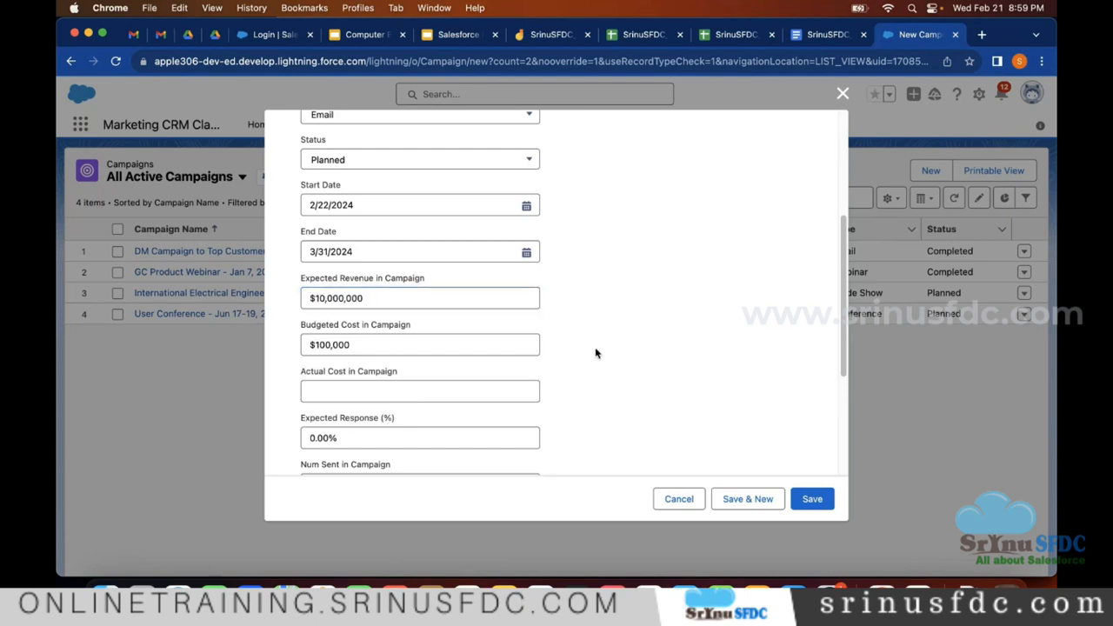
pyautogui.scroll(-1, 539, 392)
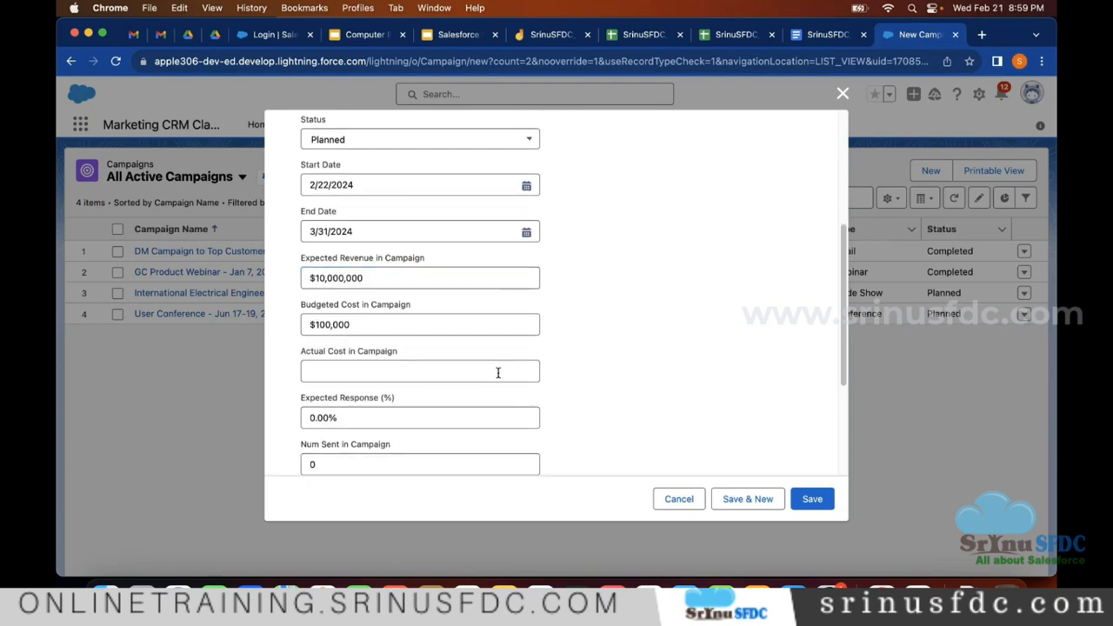
pyautogui.doubleClick(346, 324)
pyautogui.scroll(-1, 365, 353)
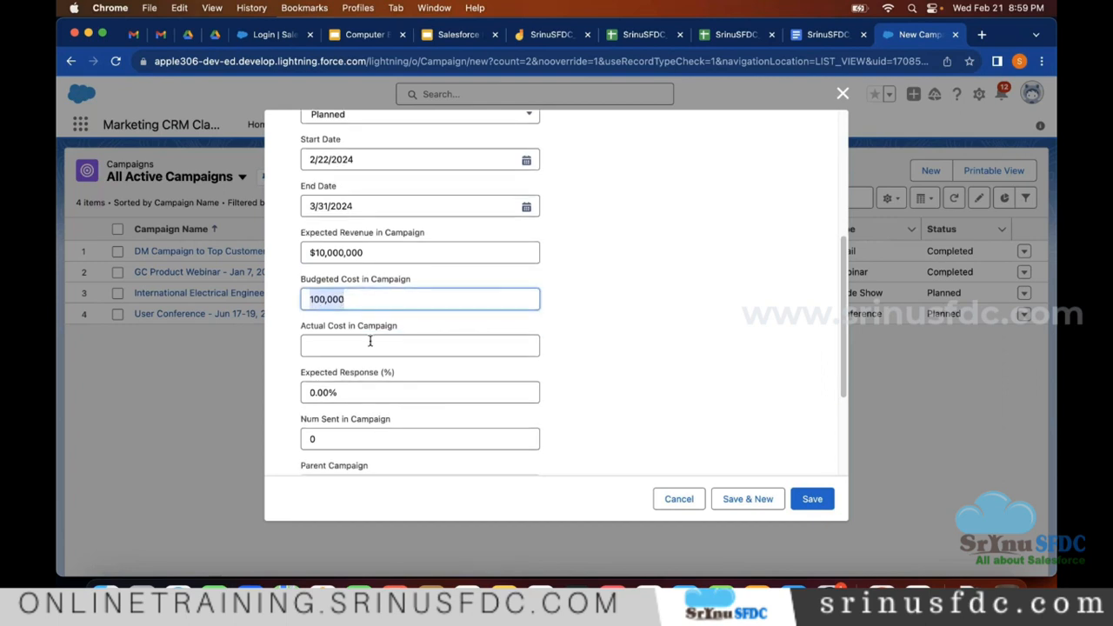
pyautogui.click(370, 342)
pyautogui.write('70,000')
pyautogui.click(600, 383)
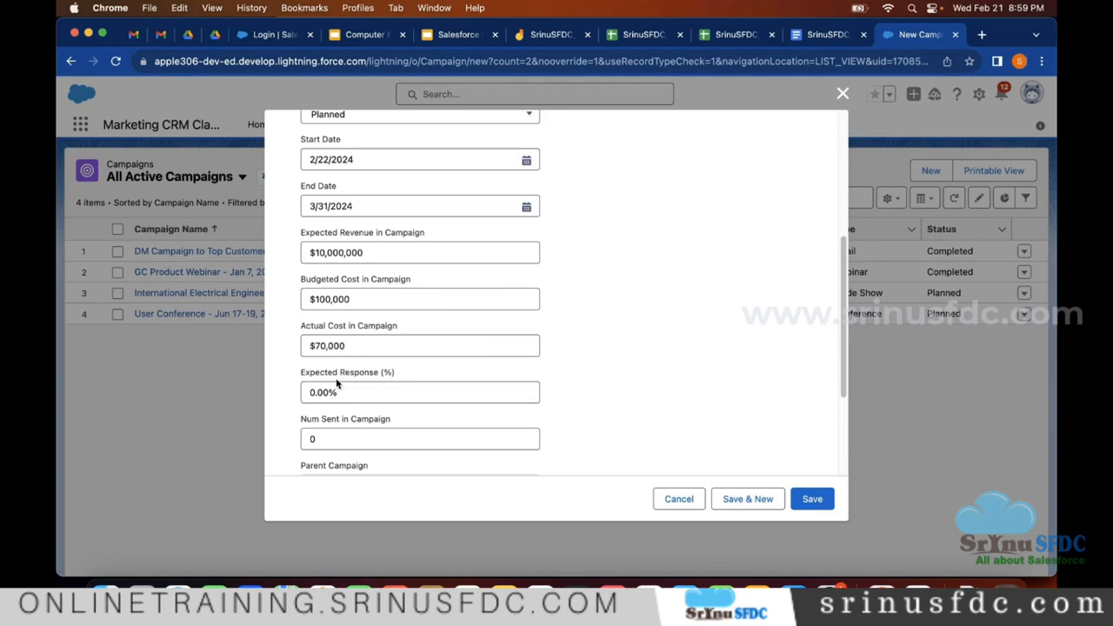
# Enter "First campaign for the existing apple users" as the campaign's Description and save the record
pyautogui.scroll(-2, 359, 421)
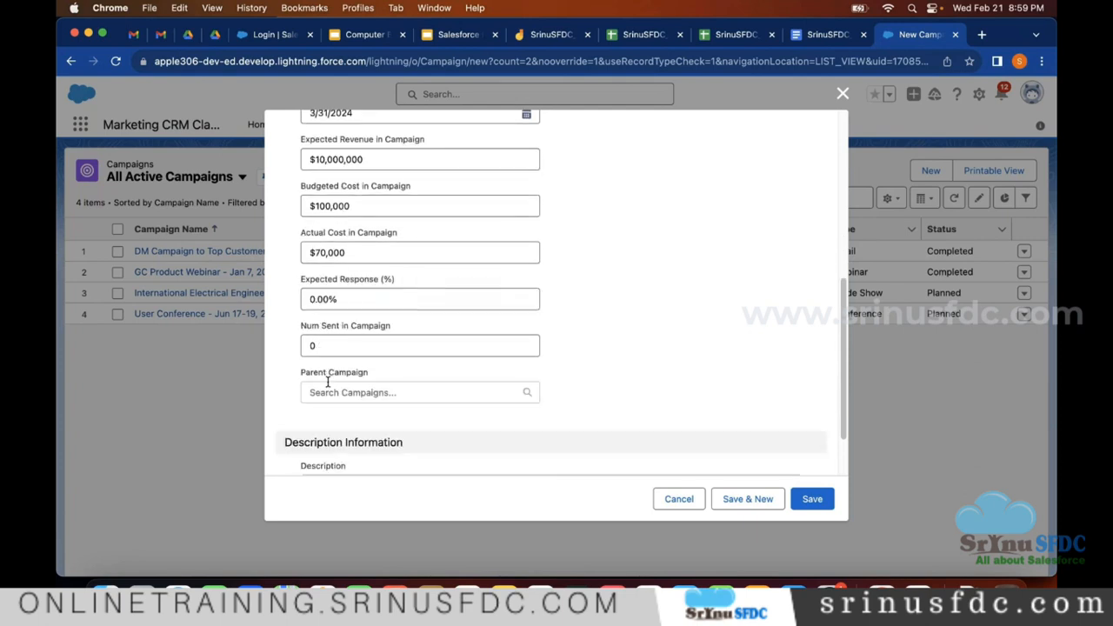
pyautogui.scroll(-2, 412, 392)
pyautogui.click(432, 411)
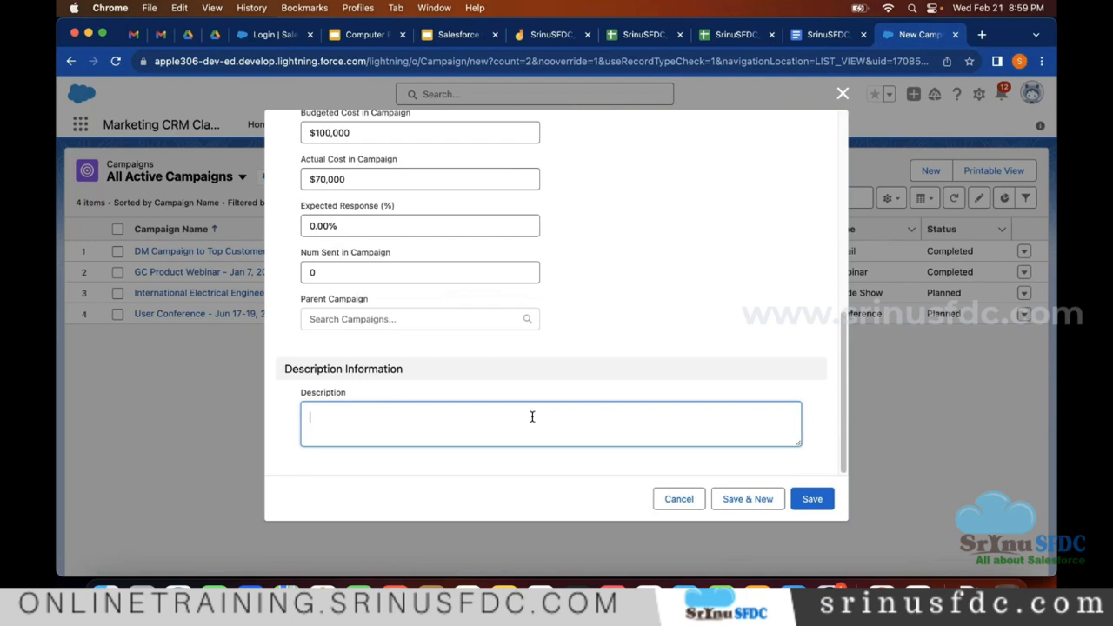
pyautogui.write('First campaign for the existing ap')
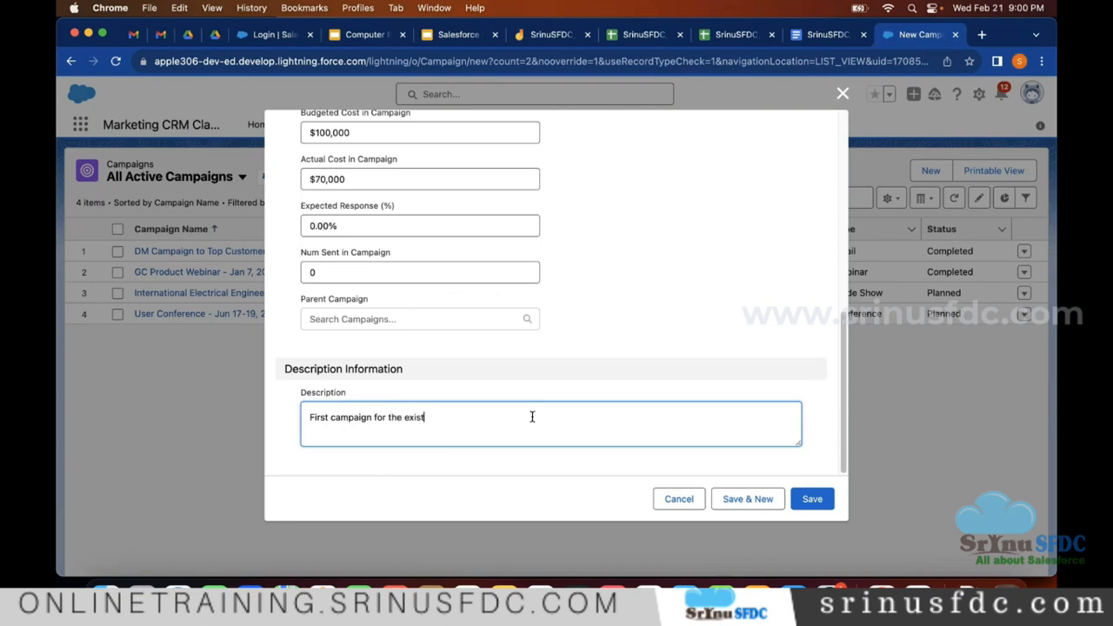
pyautogui.write('ple users')
pyautogui.click(830, 500)
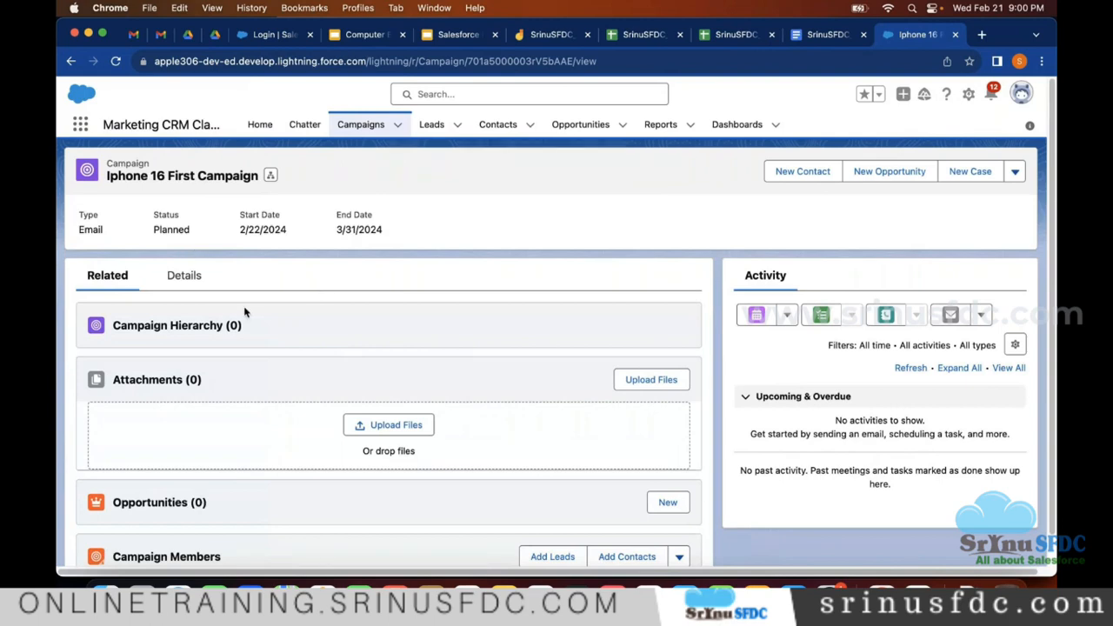
# Review the saved campaign's related lists, its detail fields and the additional record actions
pyautogui.tripleClick(178, 183)
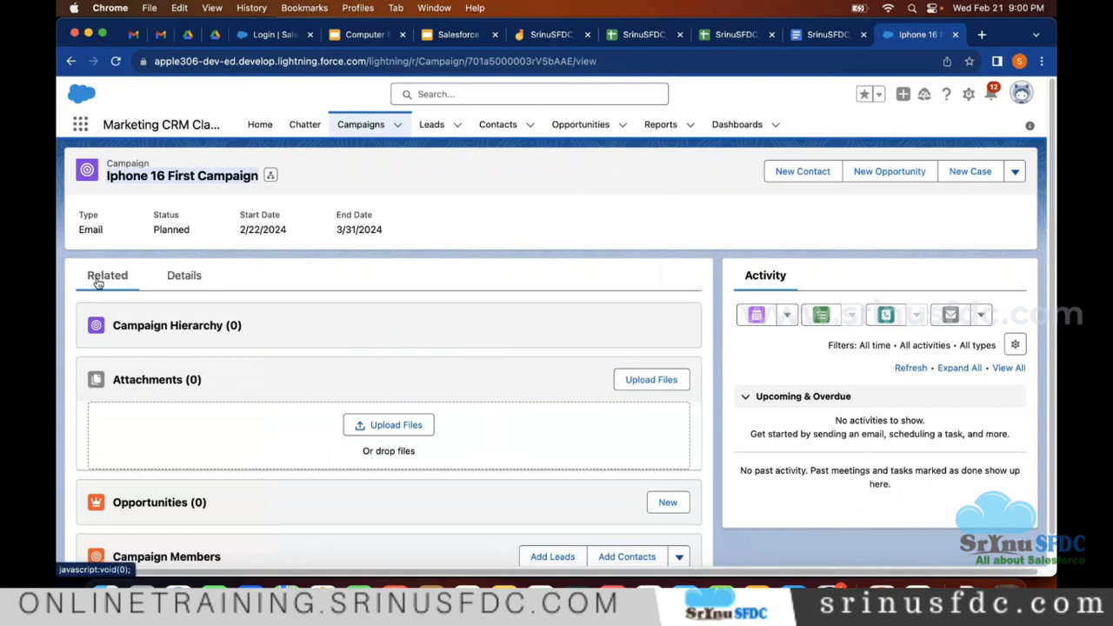
pyautogui.scroll(-1, 131, 313)
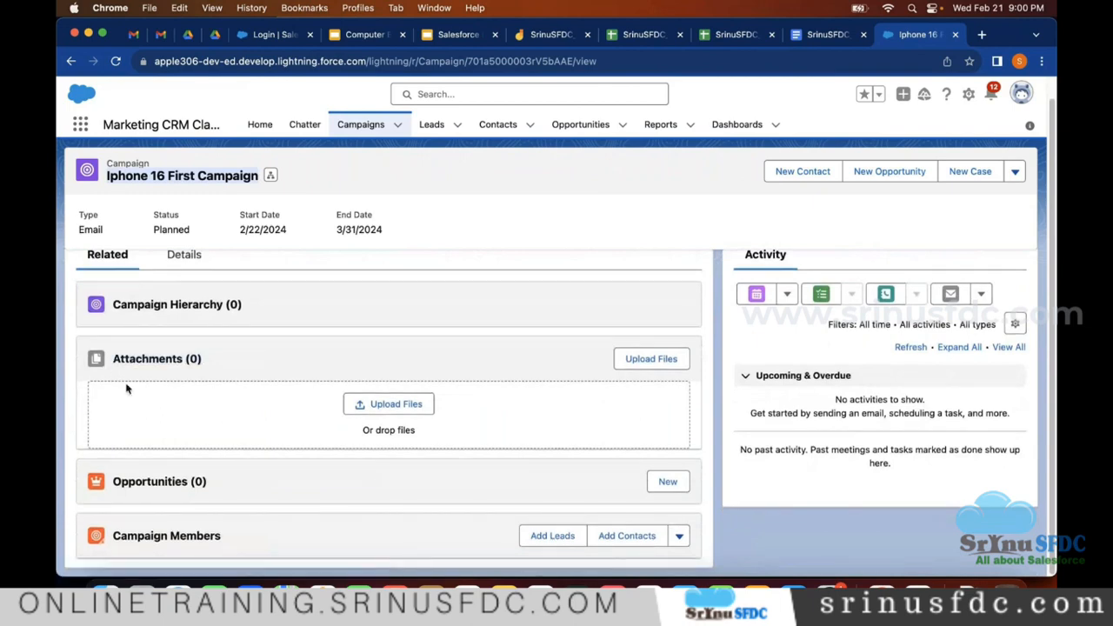
pyautogui.scroll(1, 126, 389)
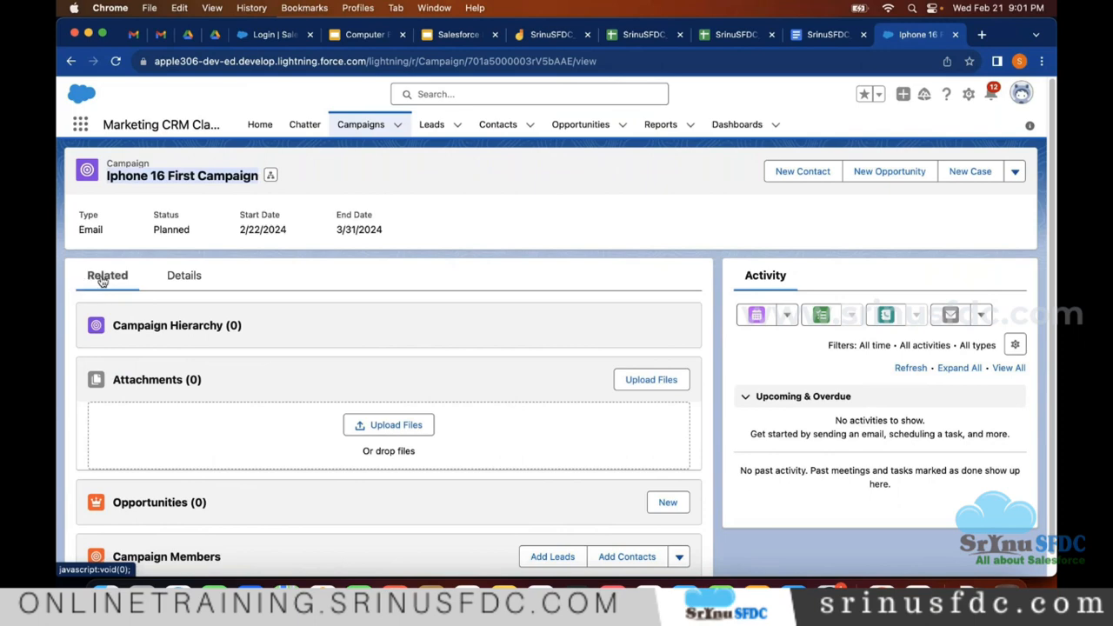
pyautogui.click(183, 276)
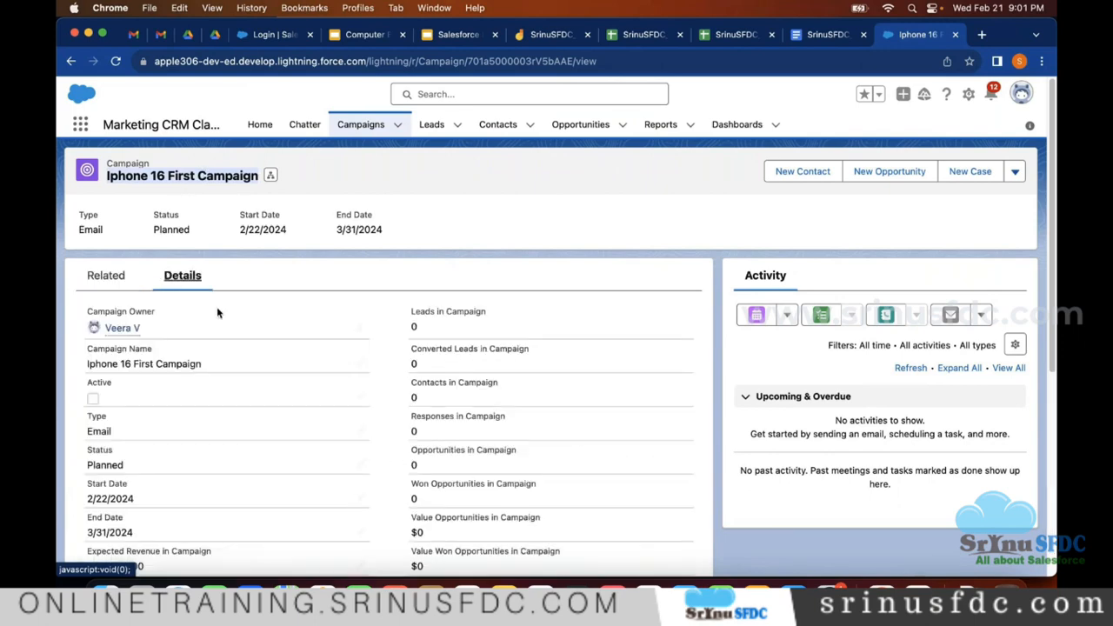
pyautogui.scroll(-3, 358, 401)
pyautogui.scroll(3, 363, 392)
pyautogui.click(1015, 173)
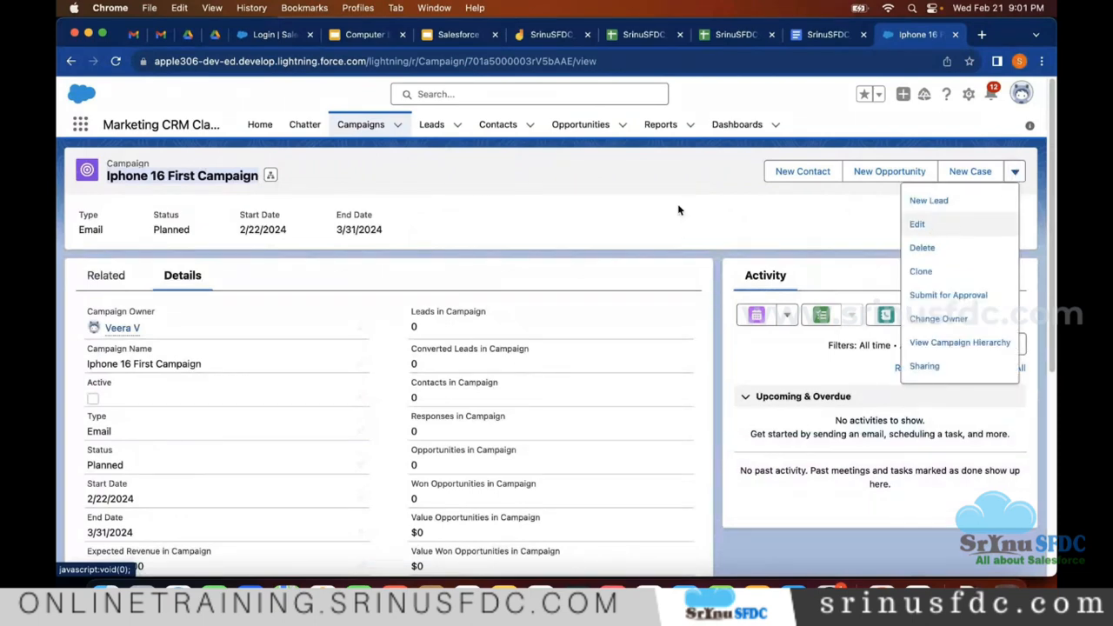
pyautogui.click(571, 256)
# Mark the Iphone 16 First Campaign record as Active and save the change
pyautogui.scroll(-1, 489, 393)
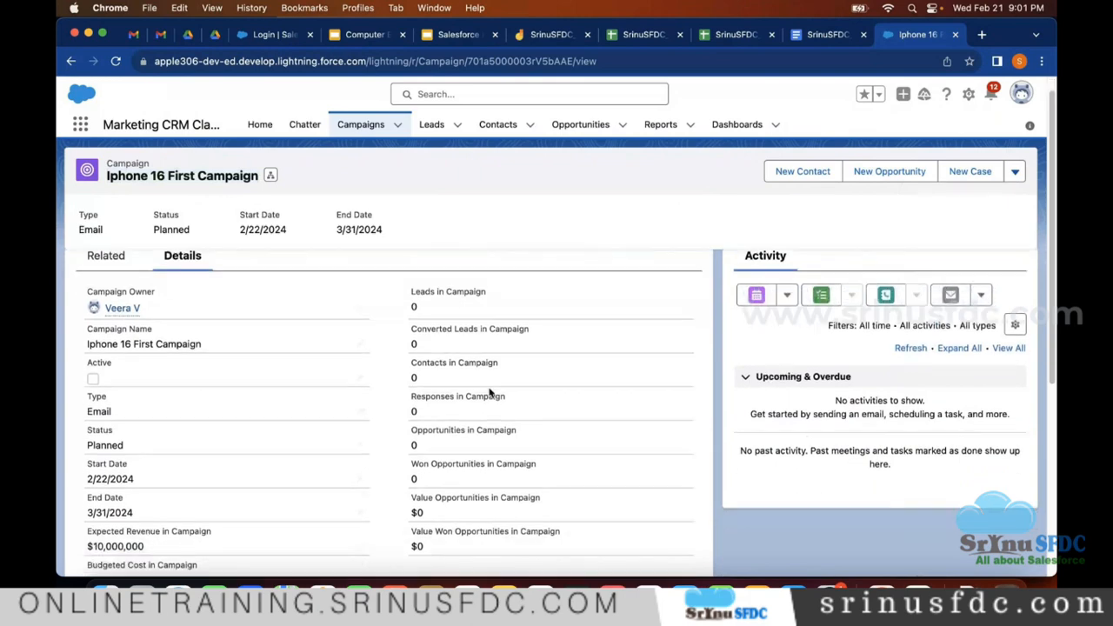
pyautogui.scroll(-3, 490, 394)
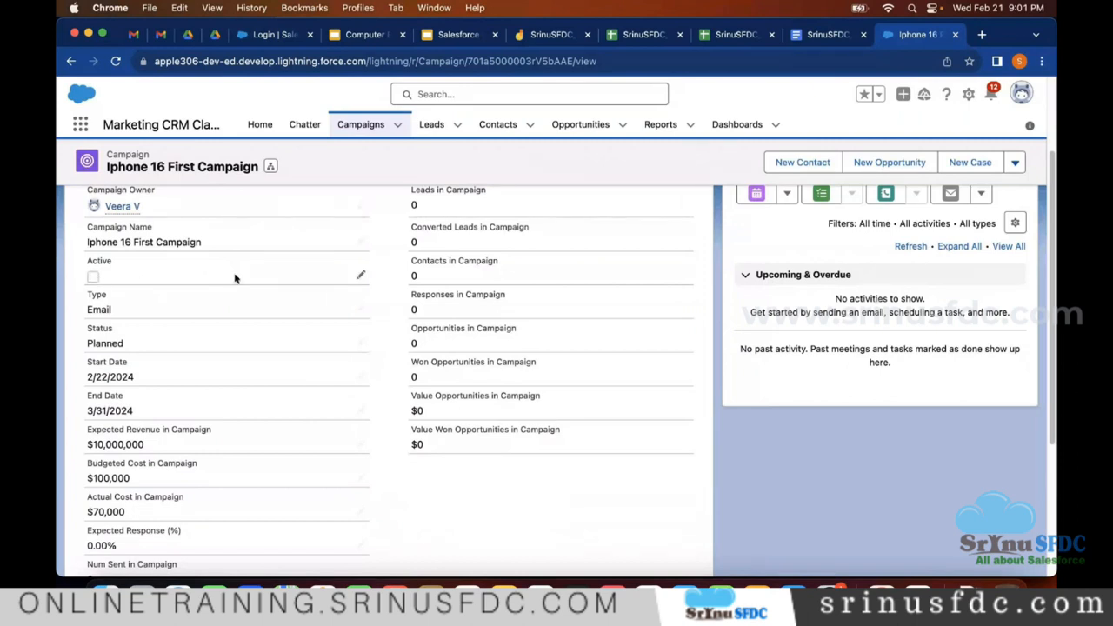
pyautogui.click(363, 278)
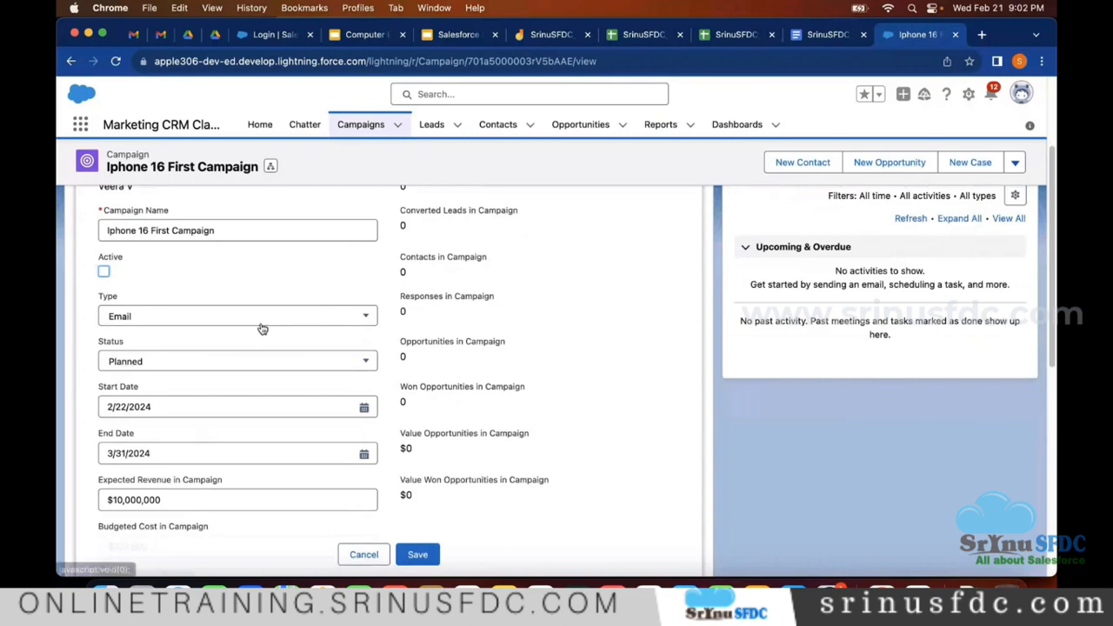
pyautogui.click(103, 271)
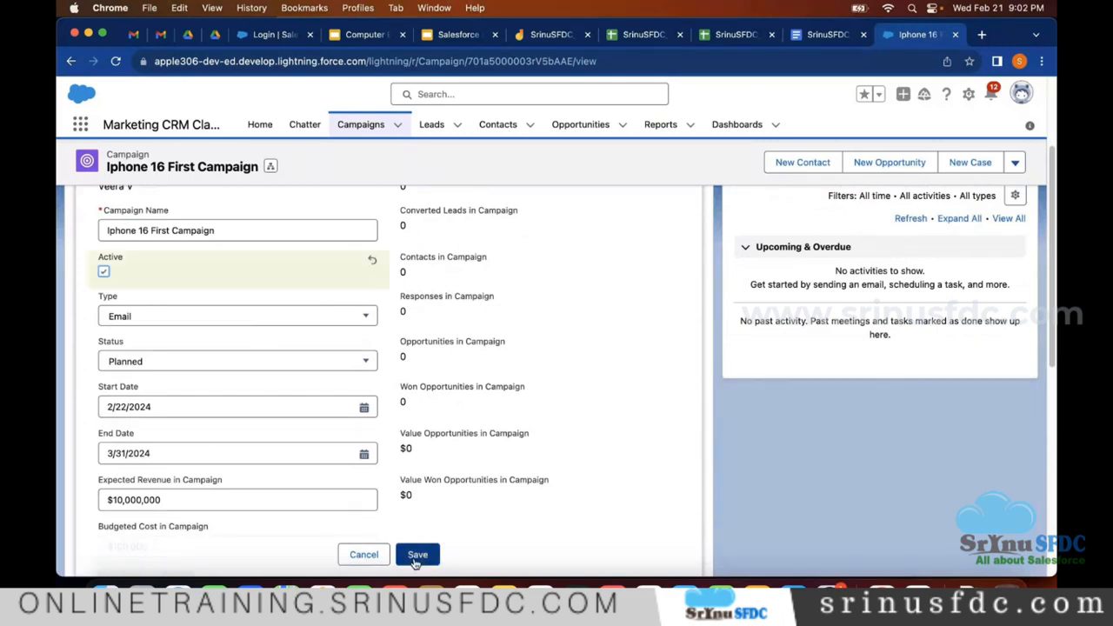
pyautogui.click(418, 554)
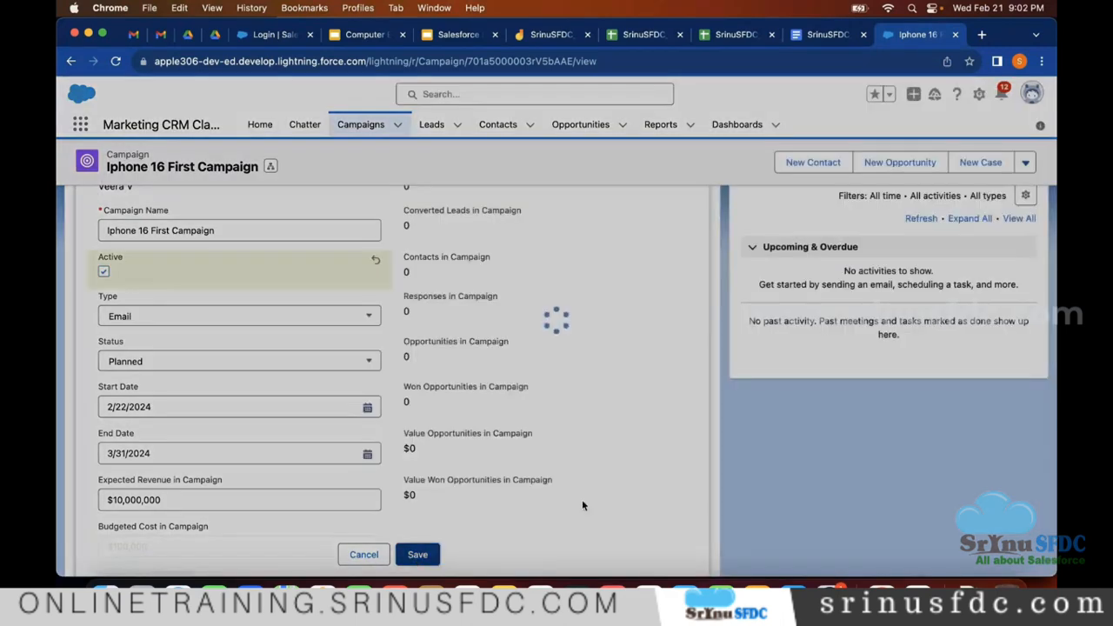
# Delete the Iphone 16 First Campaign record and confirm the deletion
pyautogui.scroll(3, 573, 469)
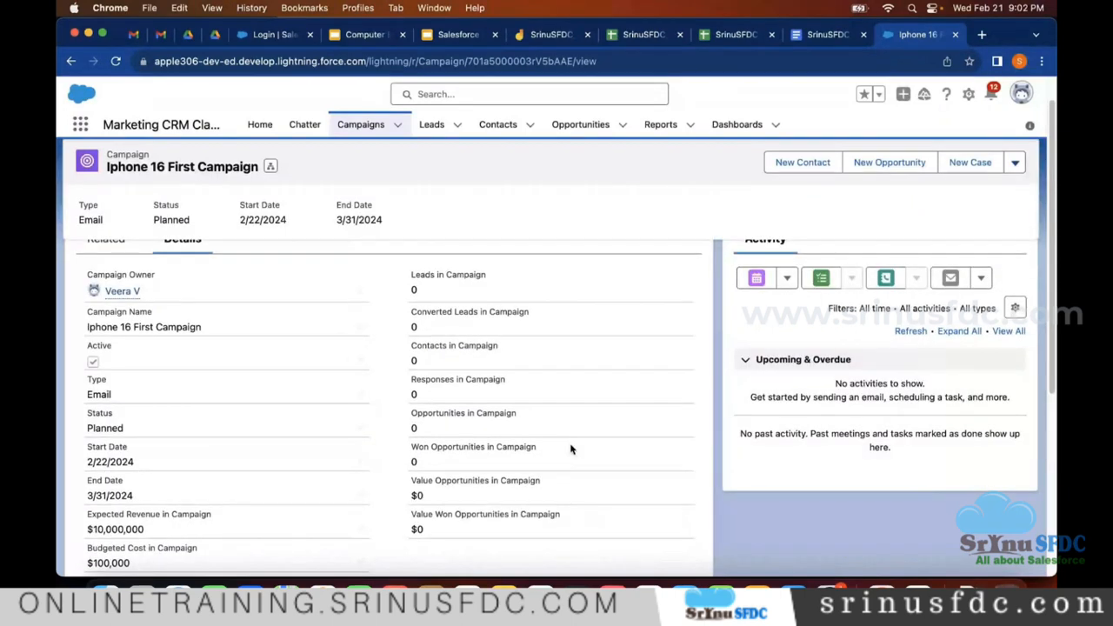
pyautogui.scroll(1, 571, 448)
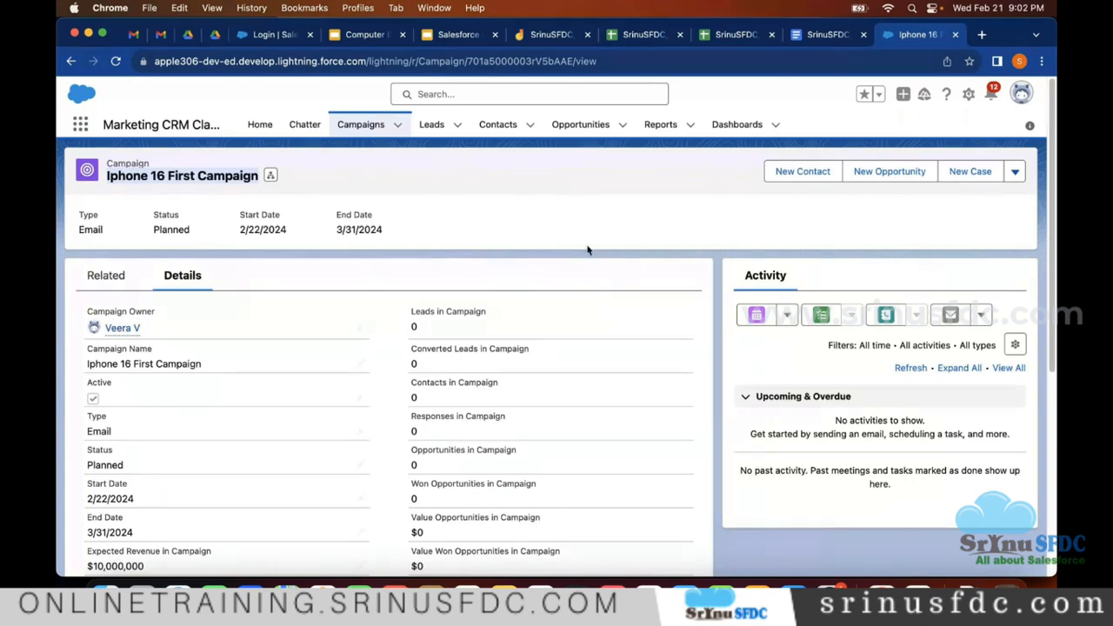
pyautogui.click(1015, 174)
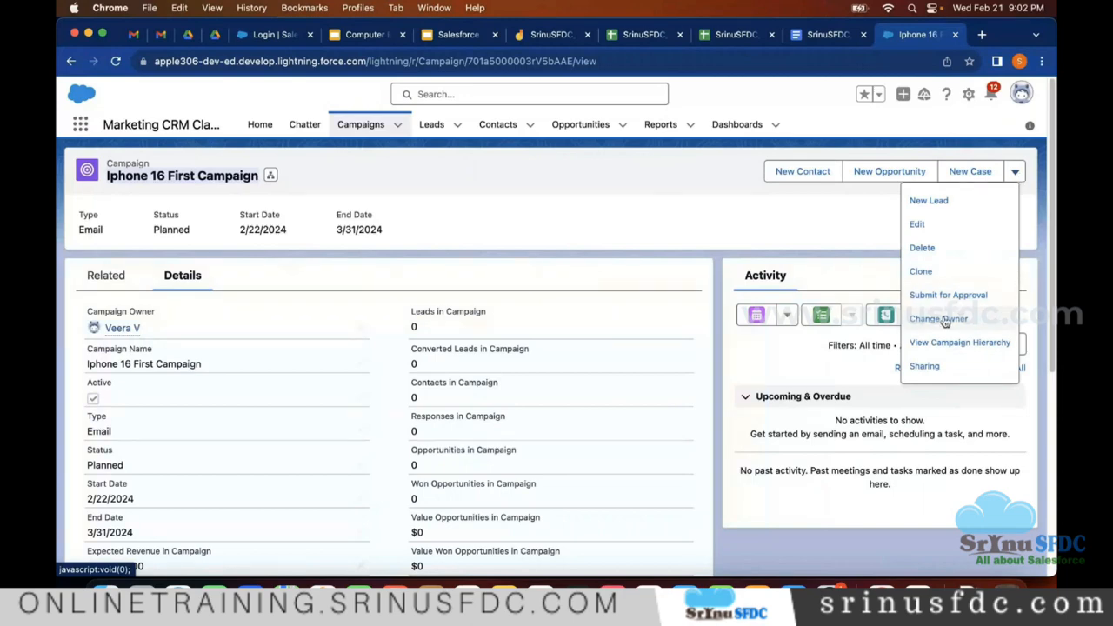
pyautogui.click(922, 248)
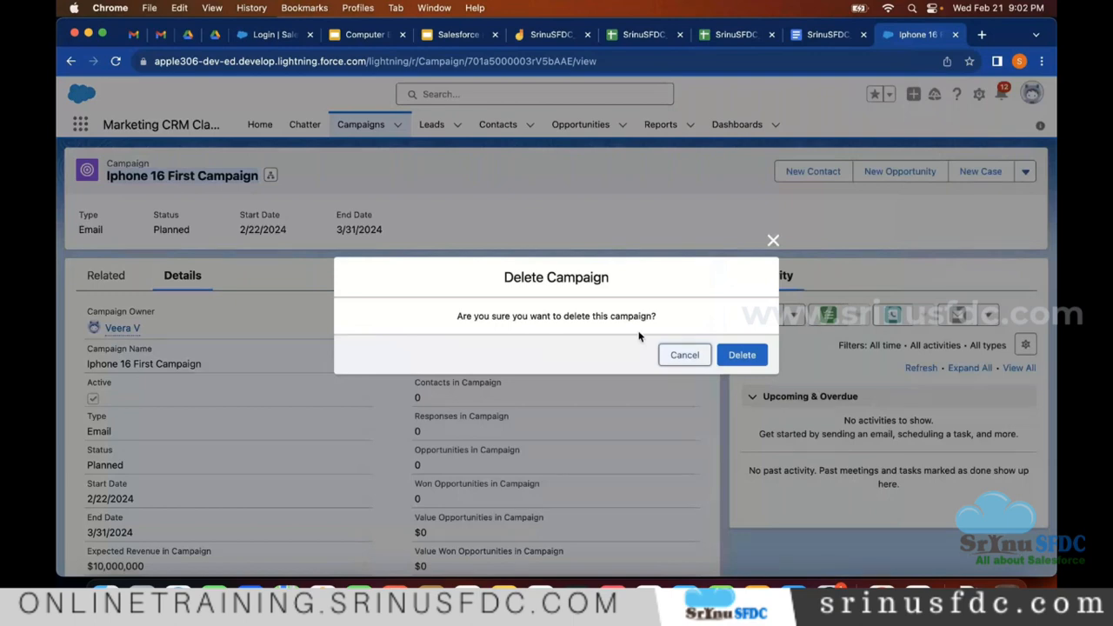
pyautogui.click(741, 355)
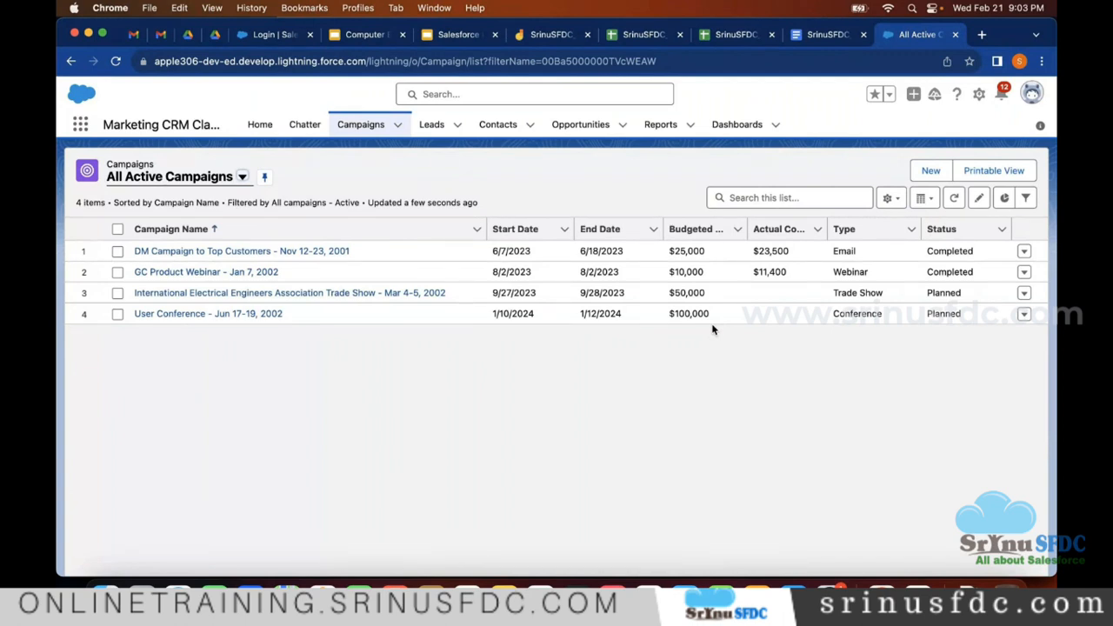
# Find the Recycle Bin by searching for "recycle" and select the deleted Iphone 16 First Campaign record in it
pyautogui.click(82, 126)
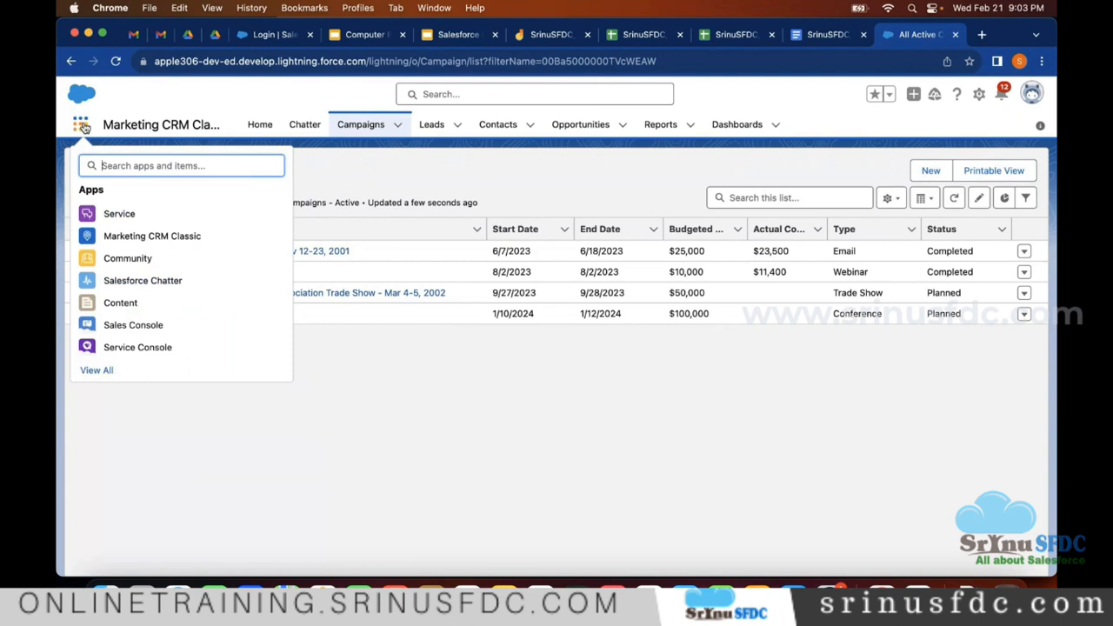
pyautogui.write('recy')
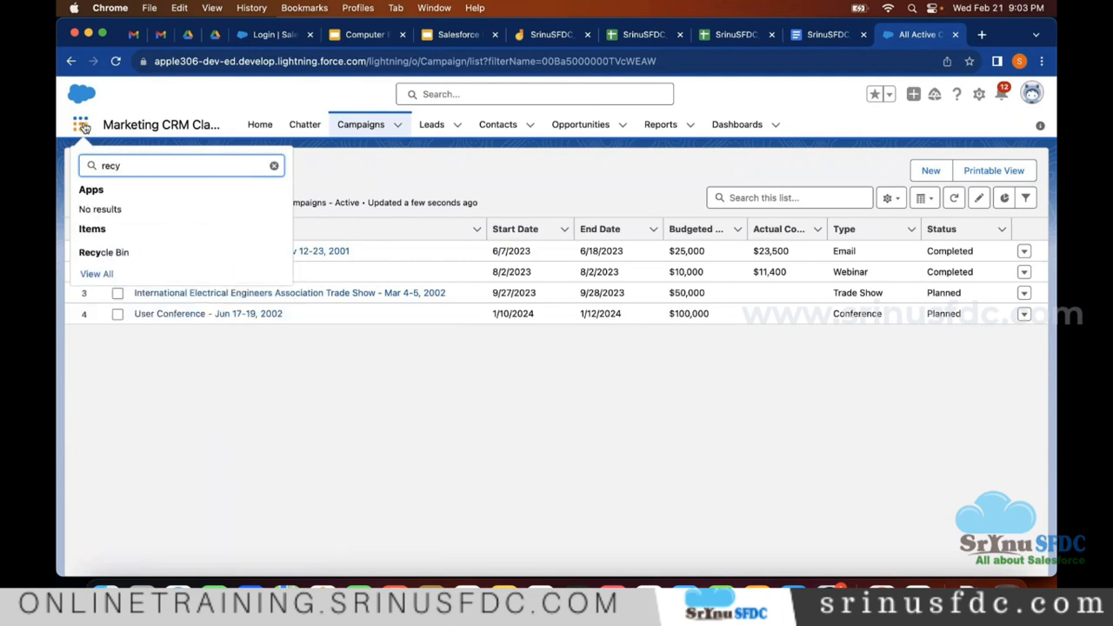
pyautogui.write('cle')
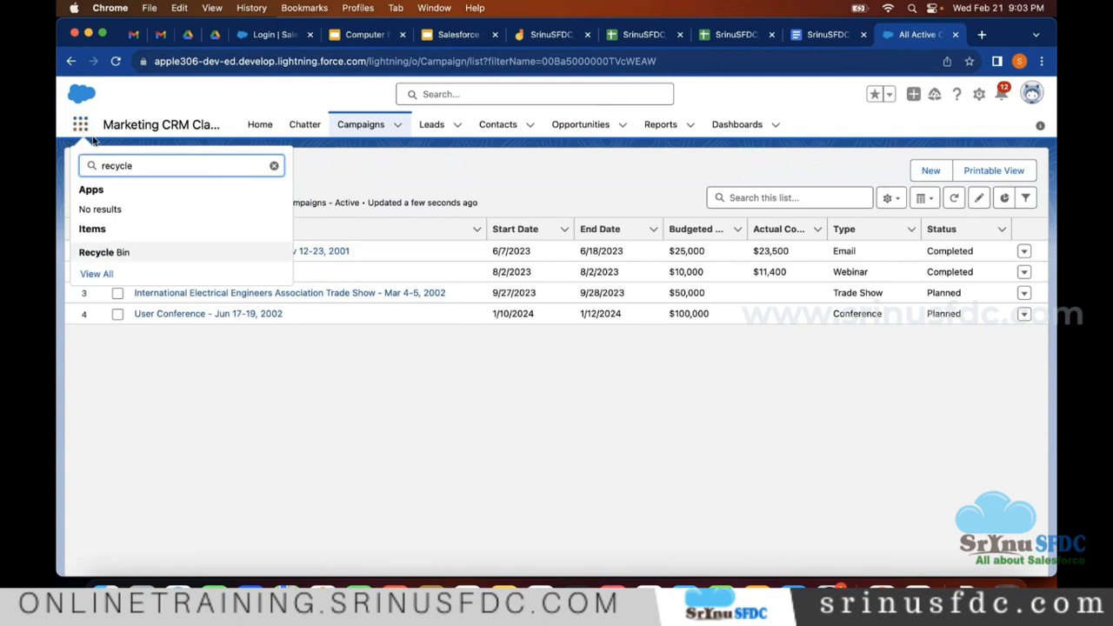
pyautogui.click(113, 254)
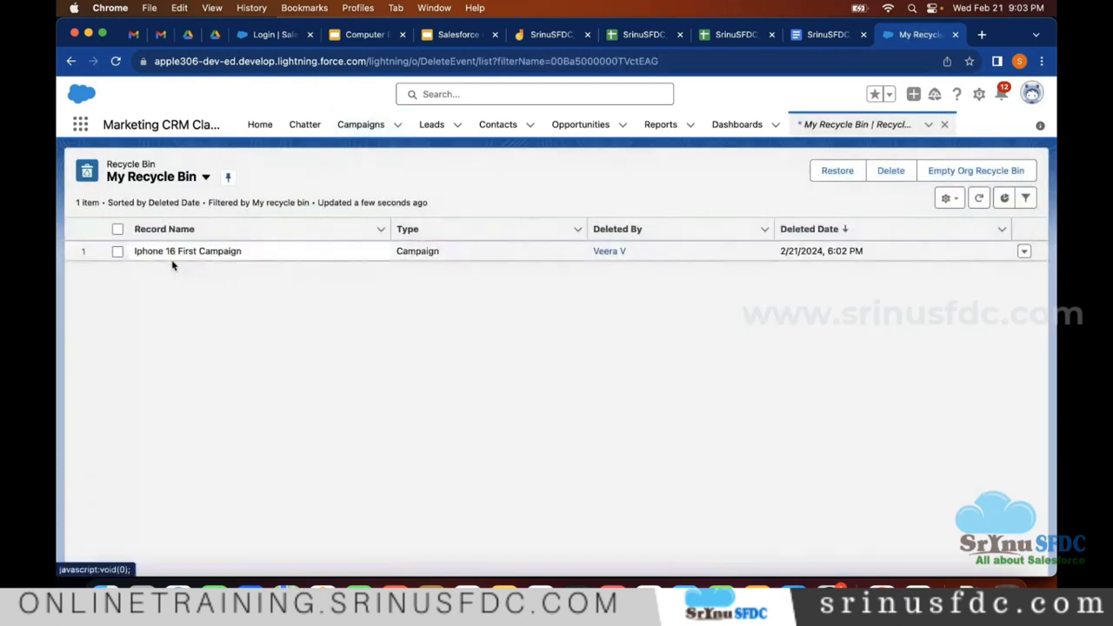
pyautogui.click(118, 251)
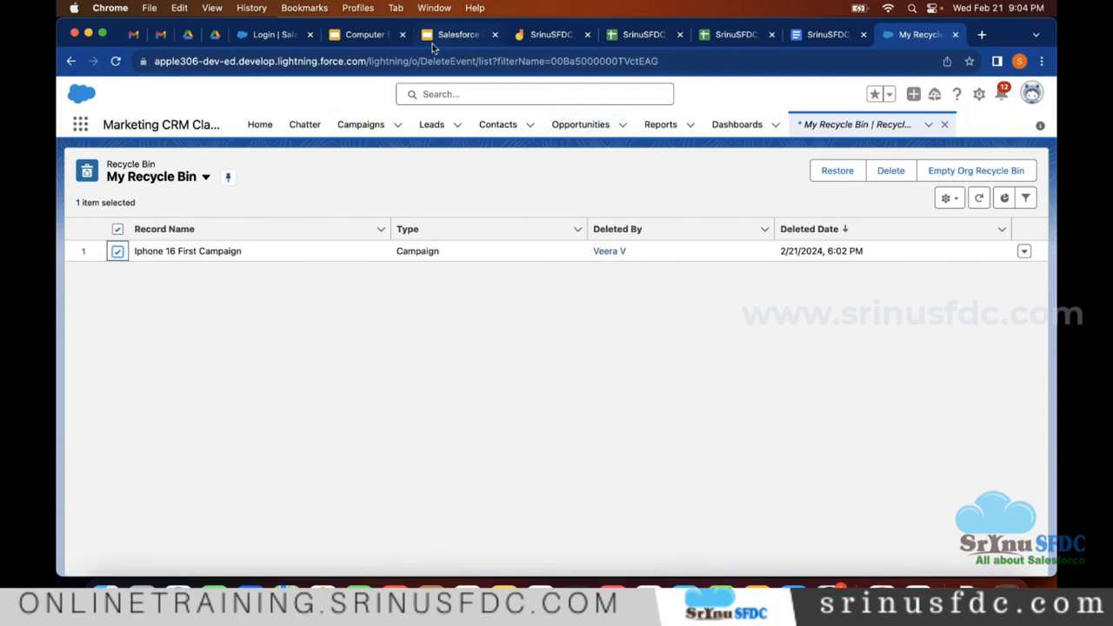
# Consult the Server slide of the Computer Basics presentation and return to the Recycle Bin
pyautogui.click(375, 35)
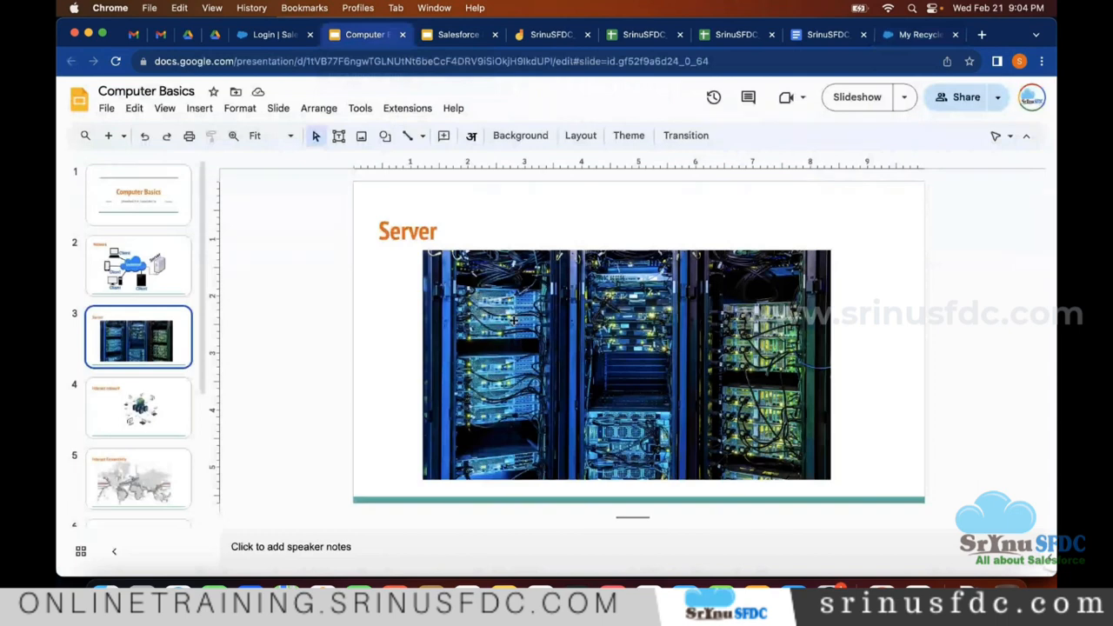
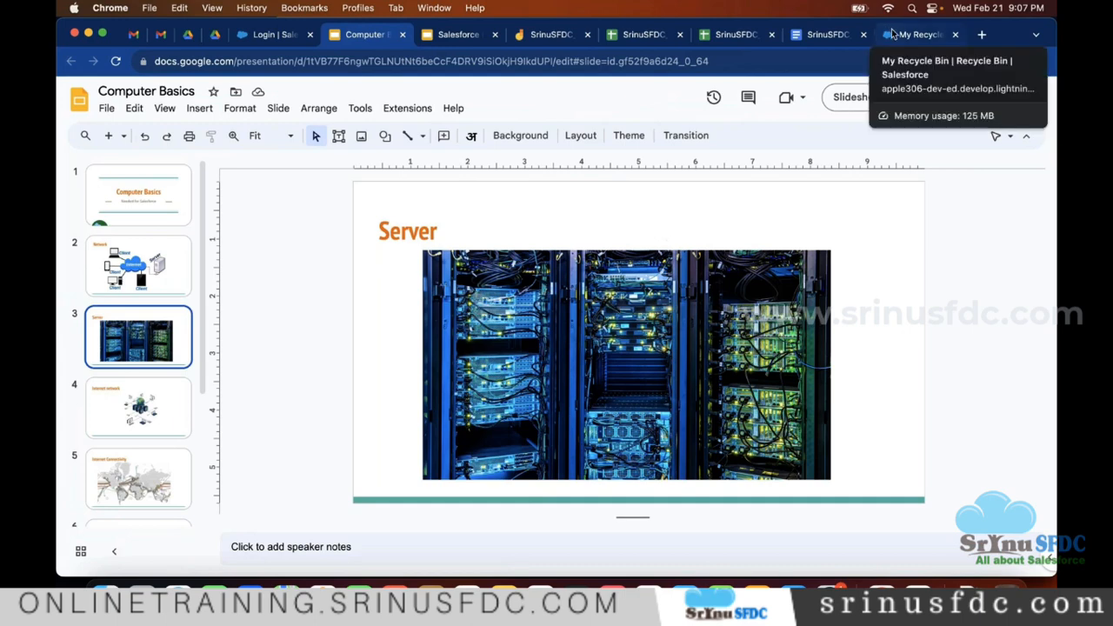
pyautogui.click(893, 33)
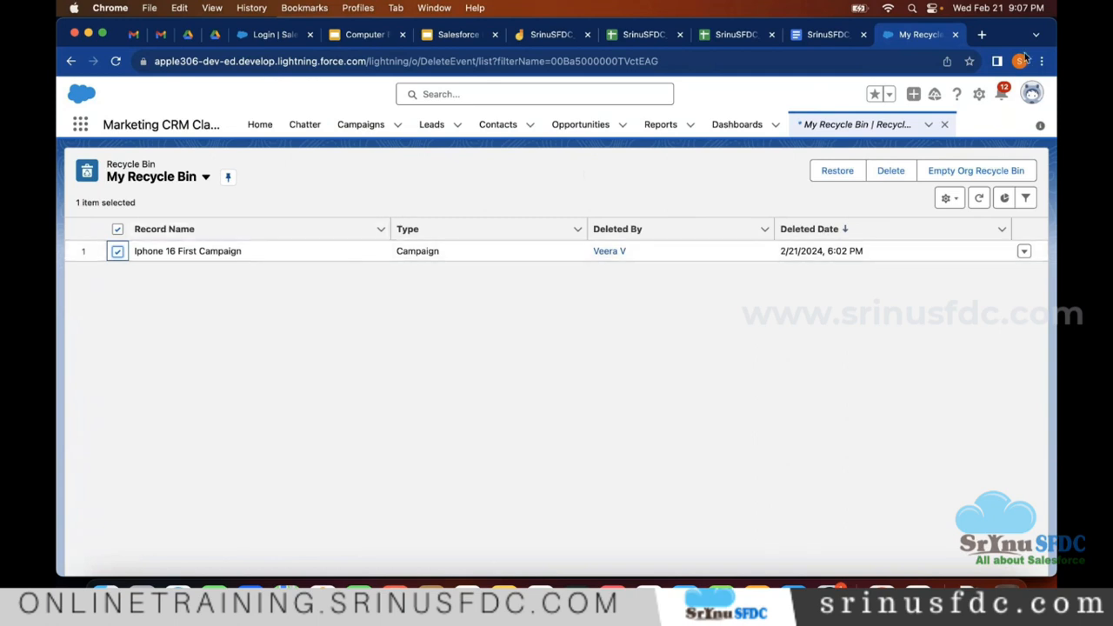
# Search Google in a new browser tab for "how many days the deleted records will be there in salesforce"
pyautogui.click(982, 35)
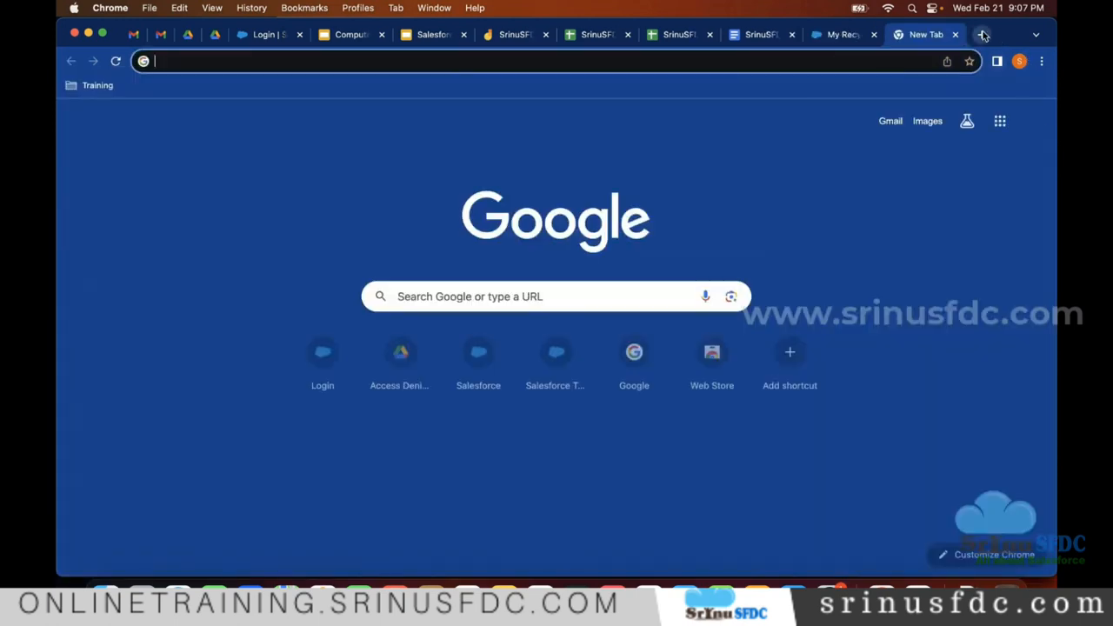
pyautogui.write('h')
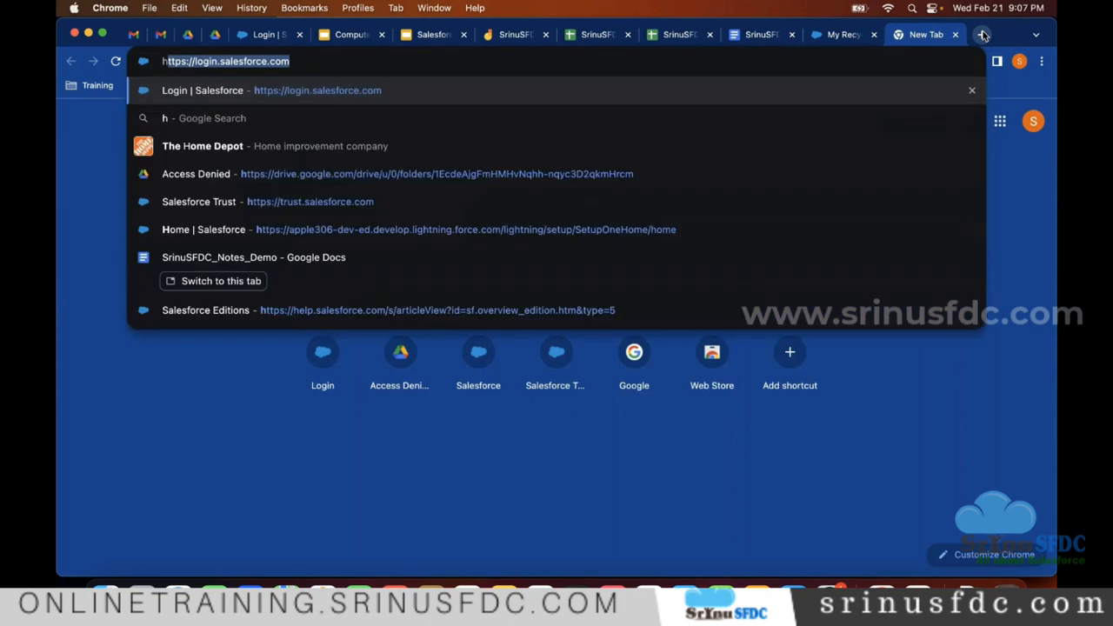
pyautogui.write('ow many days t')
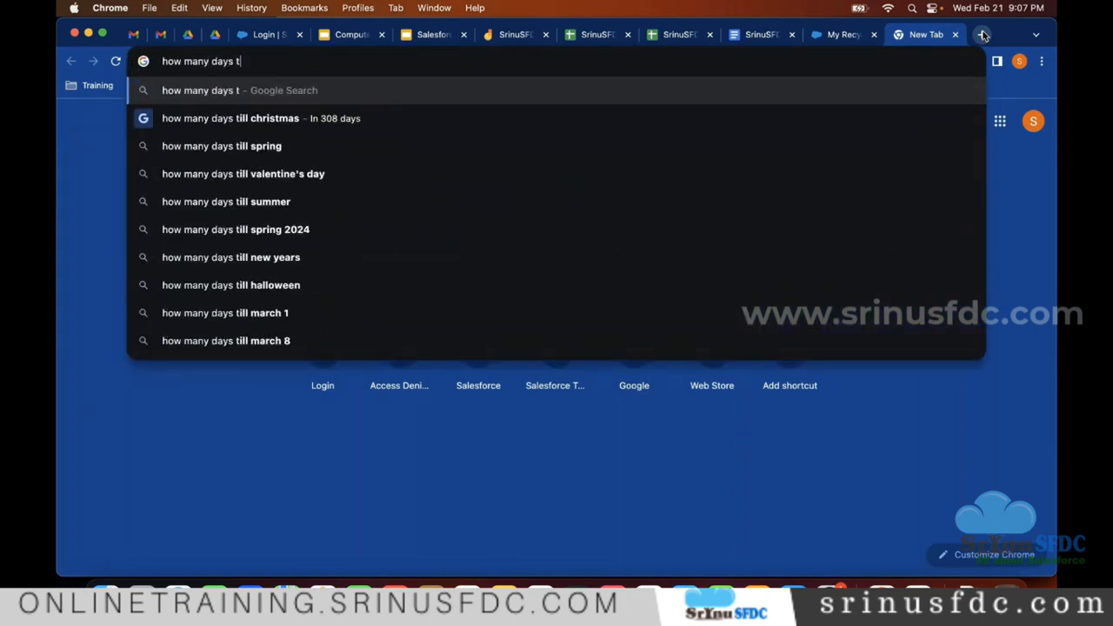
pyautogui.write('he dleted records w')
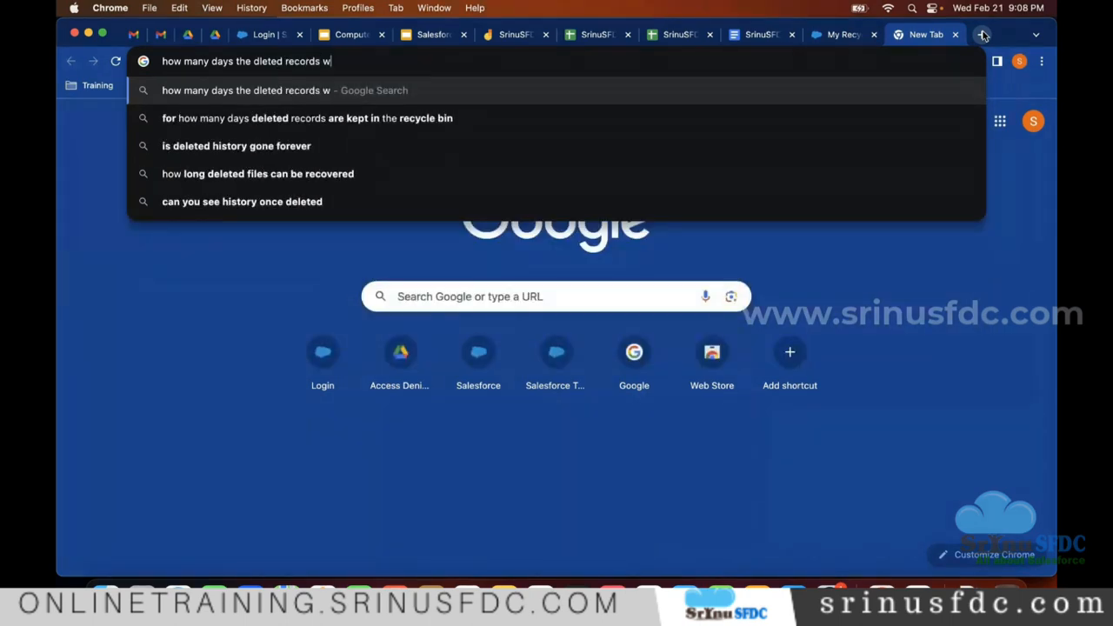
pyautogui.write('ill be ther ein salesforce')
pyautogui.press('Return')
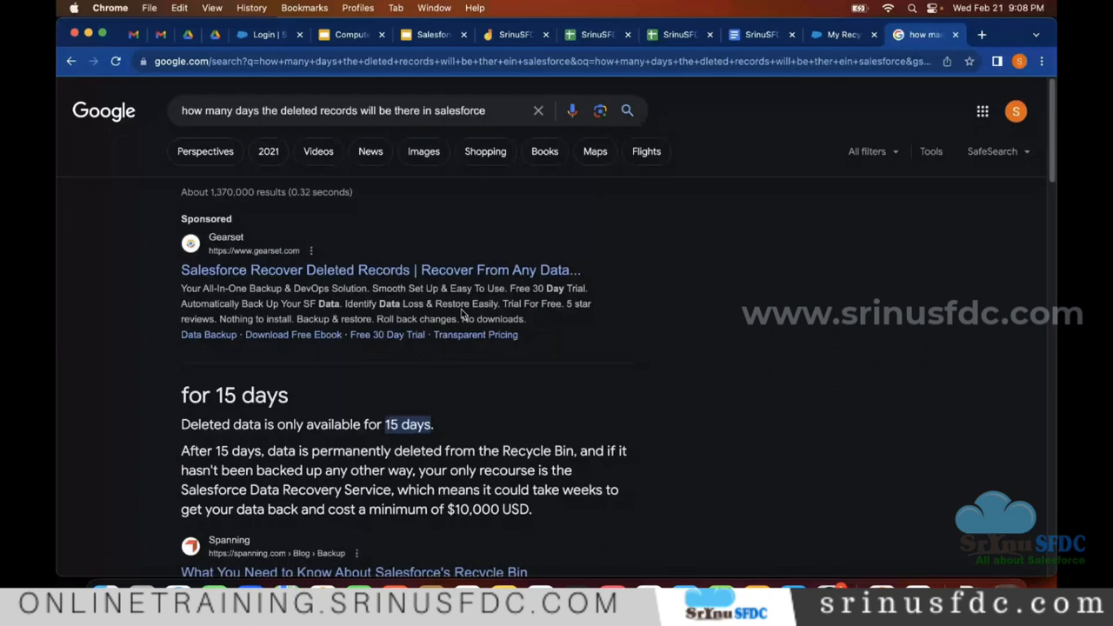
# Examine the search results for the Recycle Bin retention period, highlighting the number of days in the featured answer
pyautogui.scroll(-3, 462, 315)
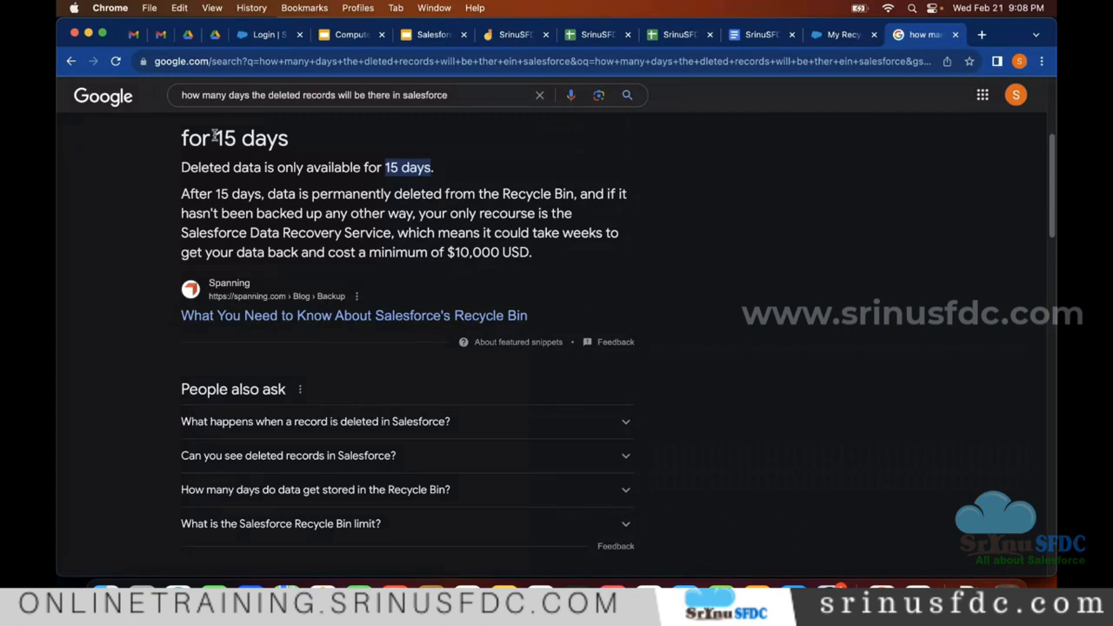
pyautogui.moveTo(214, 139); pyautogui.dragTo(301, 143)
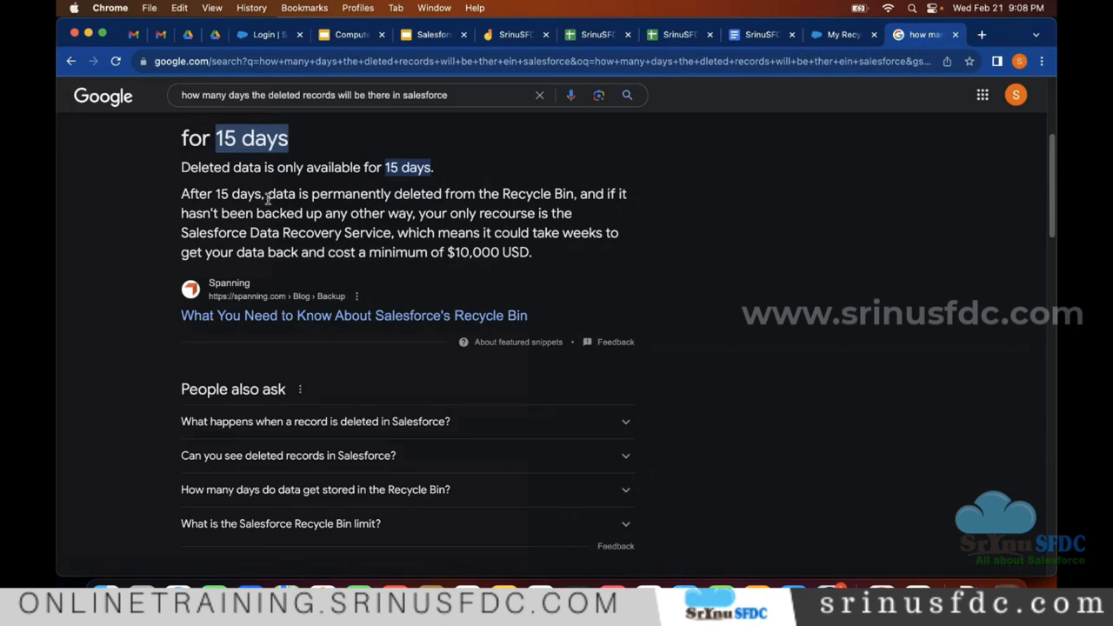
pyautogui.scroll(-1, 380, 261)
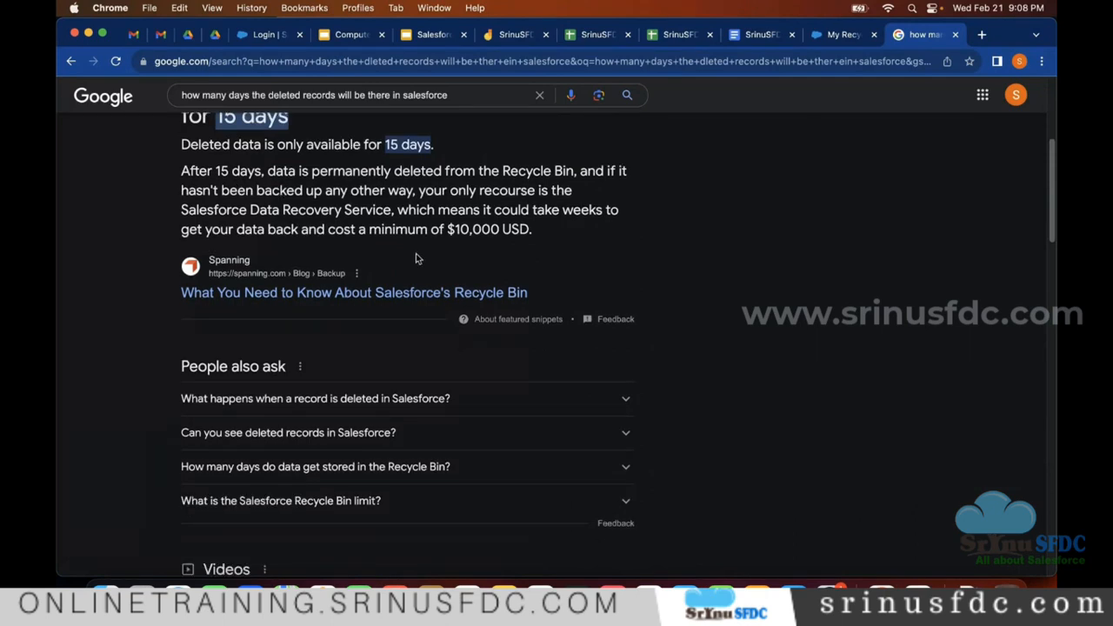
pyautogui.scroll(-5, 417, 256)
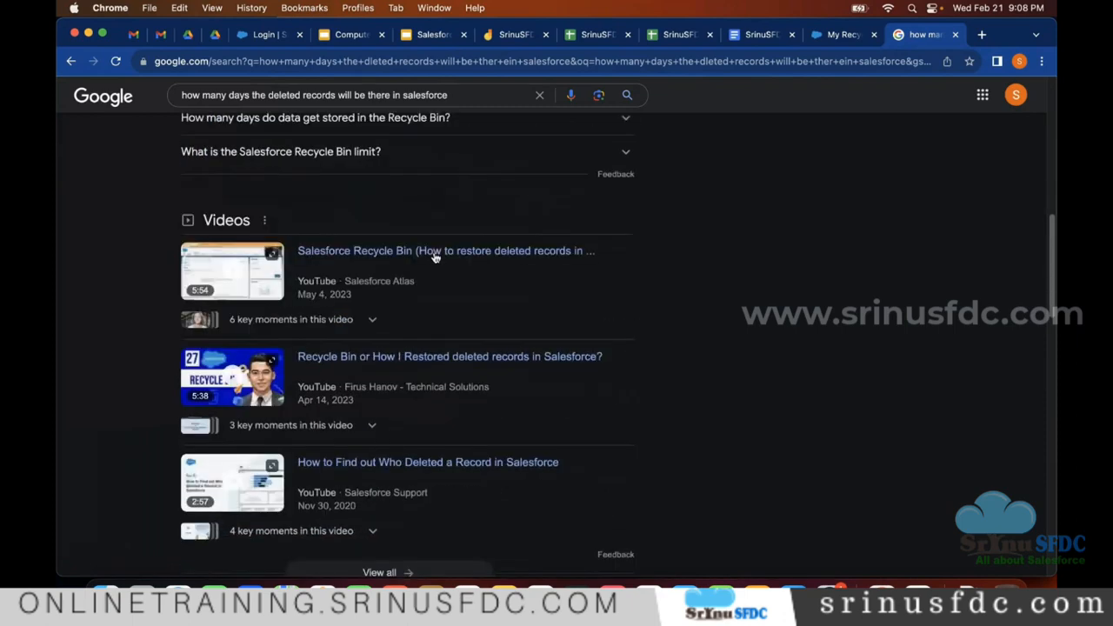
pyautogui.scroll(-5, 435, 256)
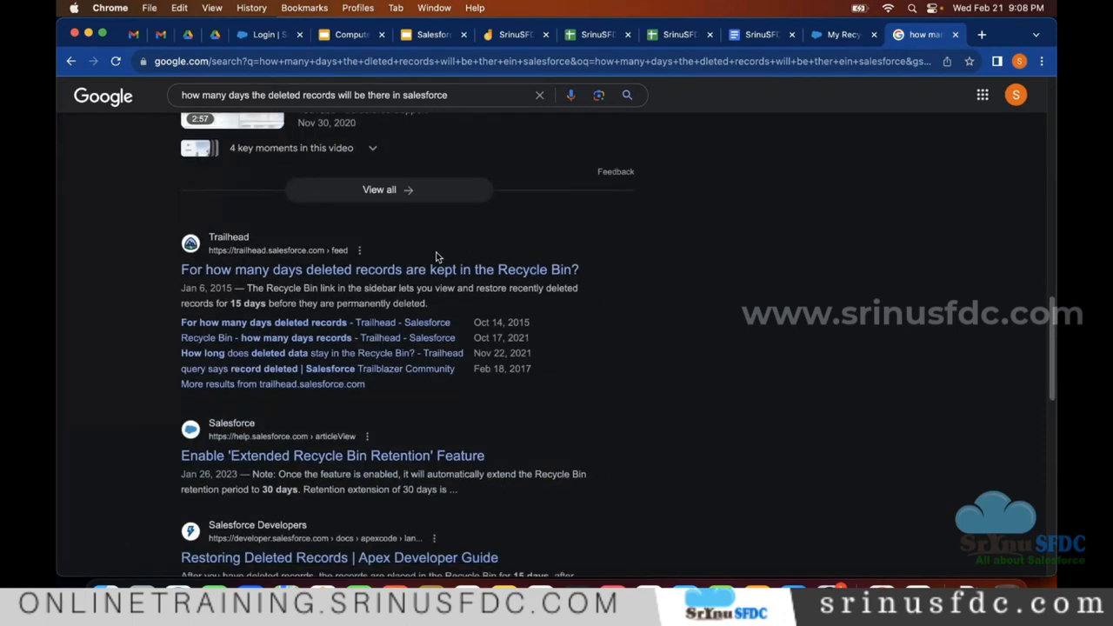
pyautogui.scroll(-2, 448, 257)
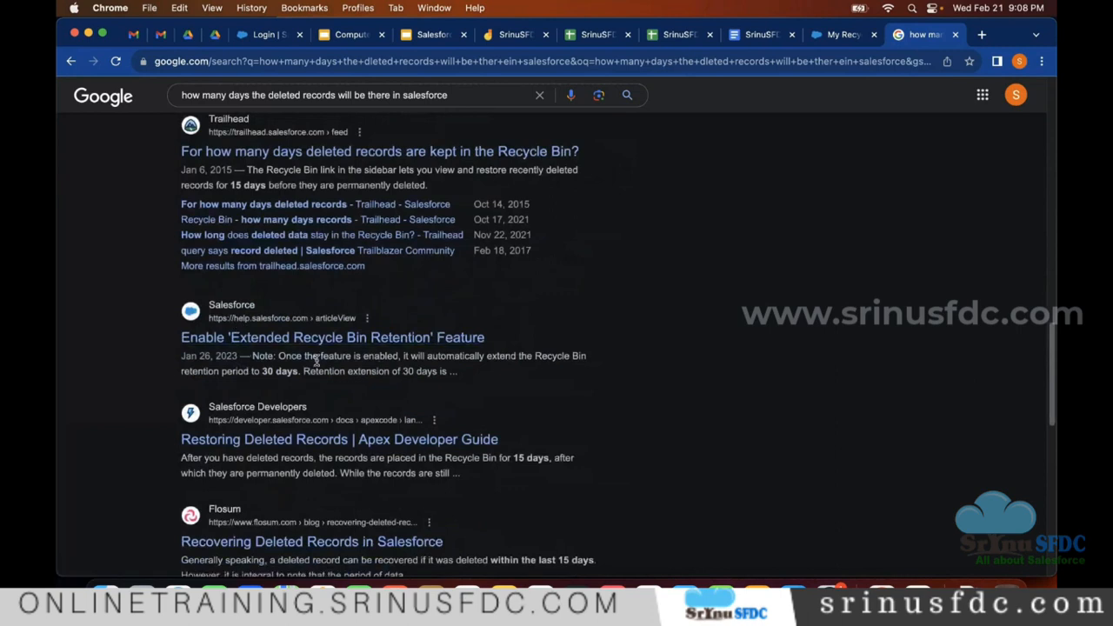
# Read the Salesforce Help article on enabling 'Extended Recycle Bin Retention', highlighting its Note paragraph, and return to the search results
pyautogui.click(231, 341)
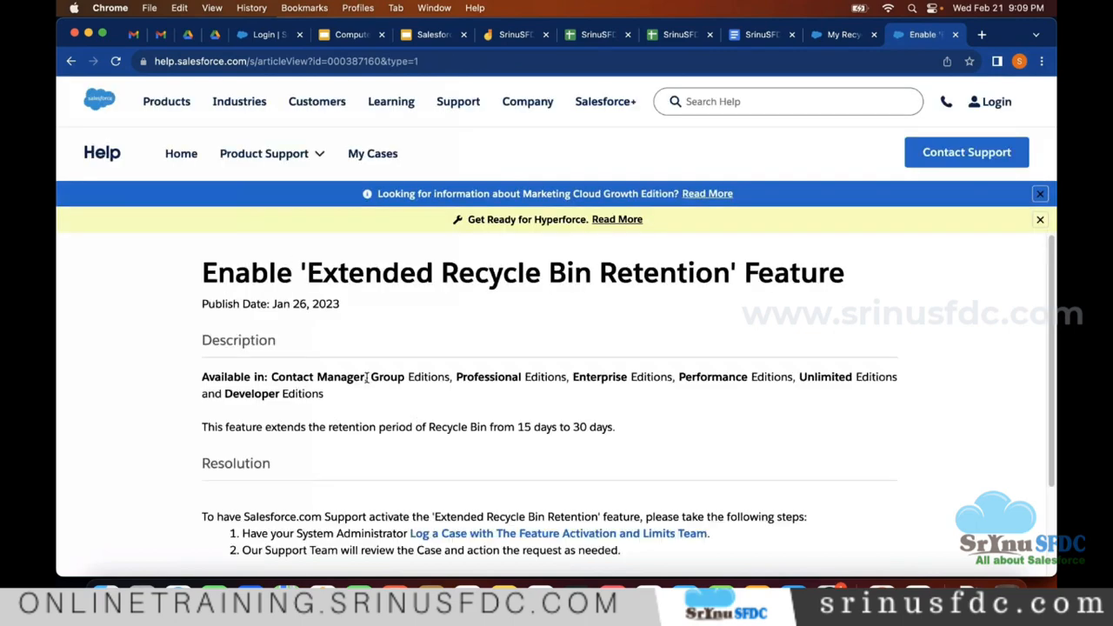
pyautogui.scroll(-5, 405, 365)
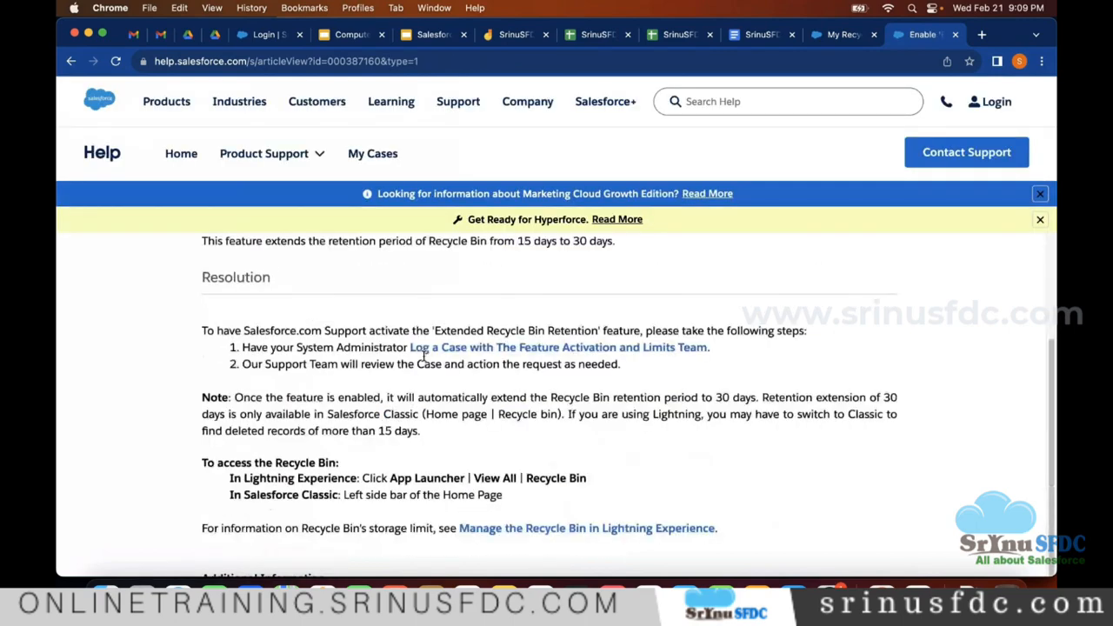
pyautogui.scroll(-1, 512, 350)
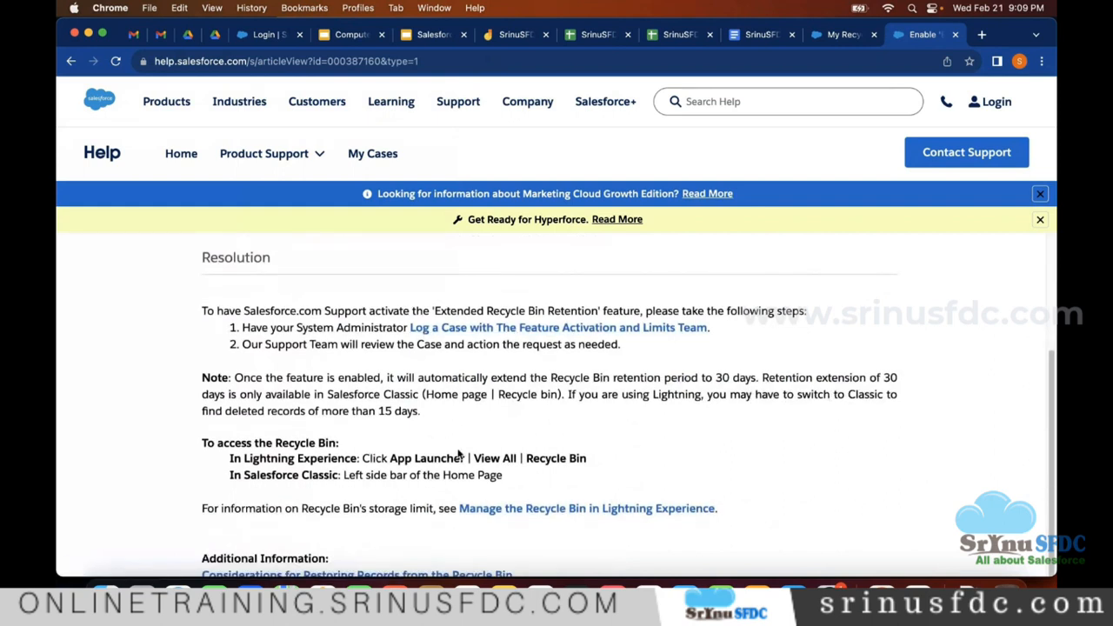
pyautogui.doubleClick(357, 412)
pyautogui.tripleClick(357, 412)
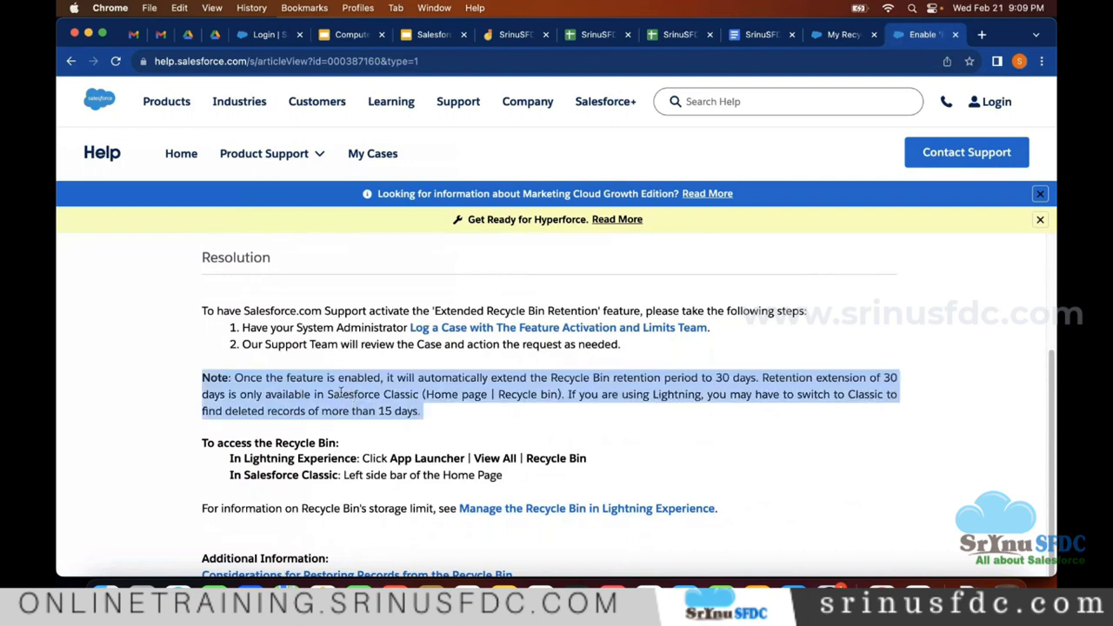
pyautogui.scroll(-1, 386, 437)
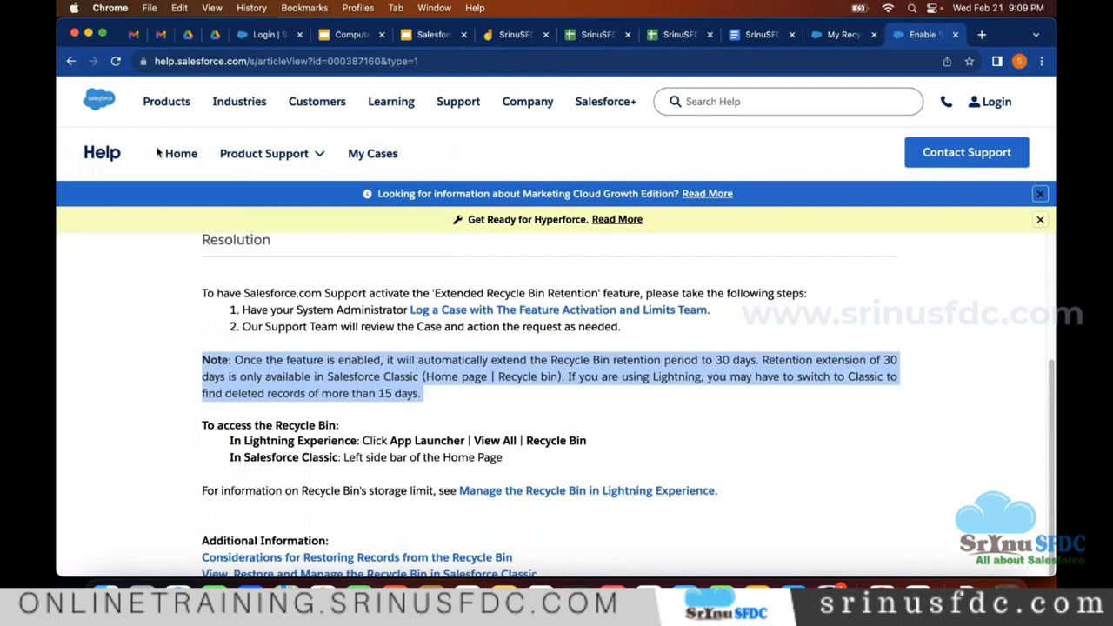
pyautogui.click(71, 61)
pyautogui.scroll(-5, 274, 271)
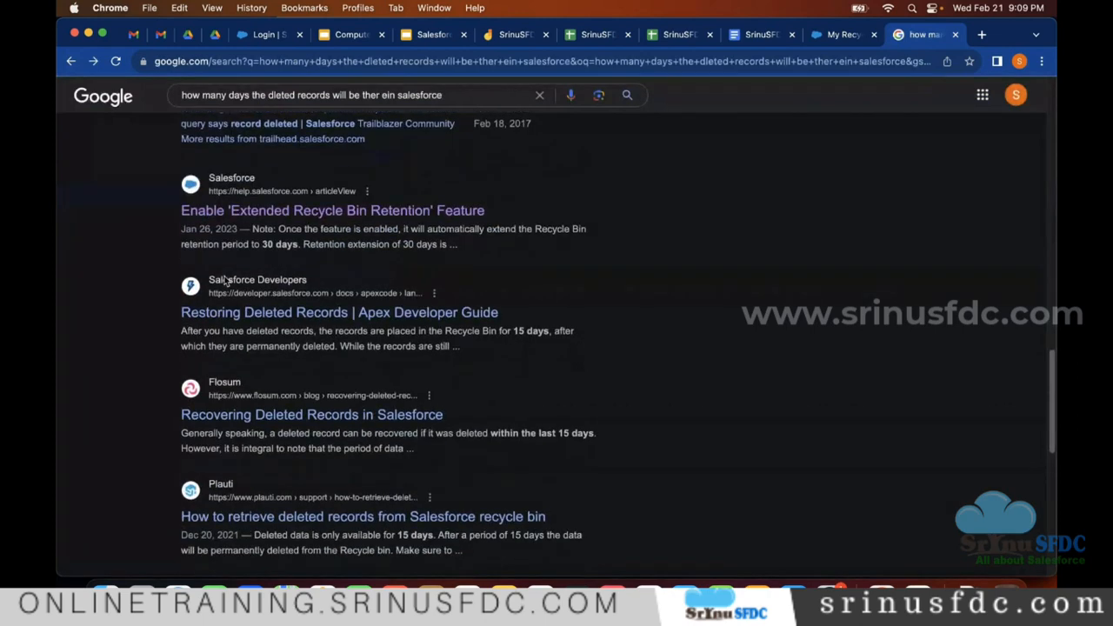
# Reopen the 'Extended Recycle Bin Retention' article from the search results and search Salesforce Help for "recycle bin limits"
pyautogui.scroll(-1, 225, 280)
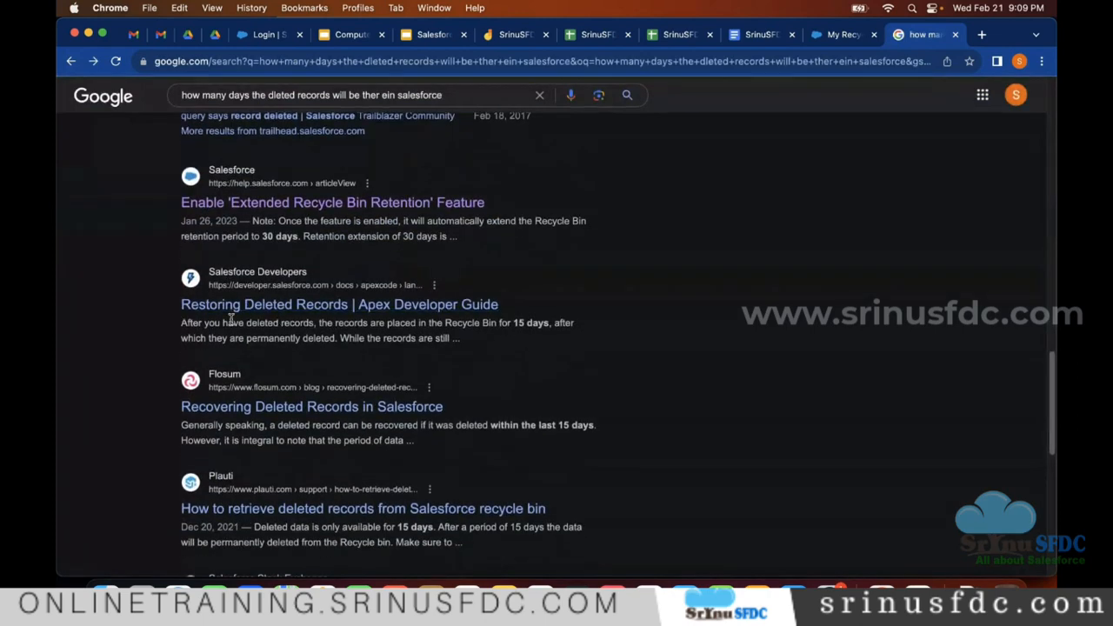
pyautogui.scroll(5, 132, 308)
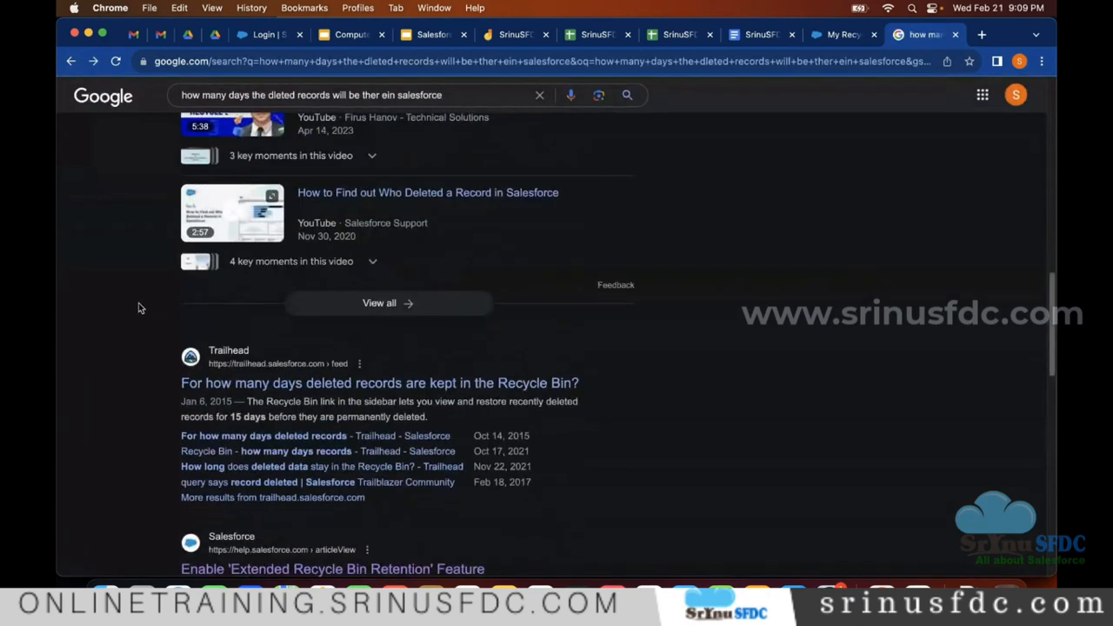
pyautogui.scroll(2, 149, 314)
pyautogui.click(206, 197)
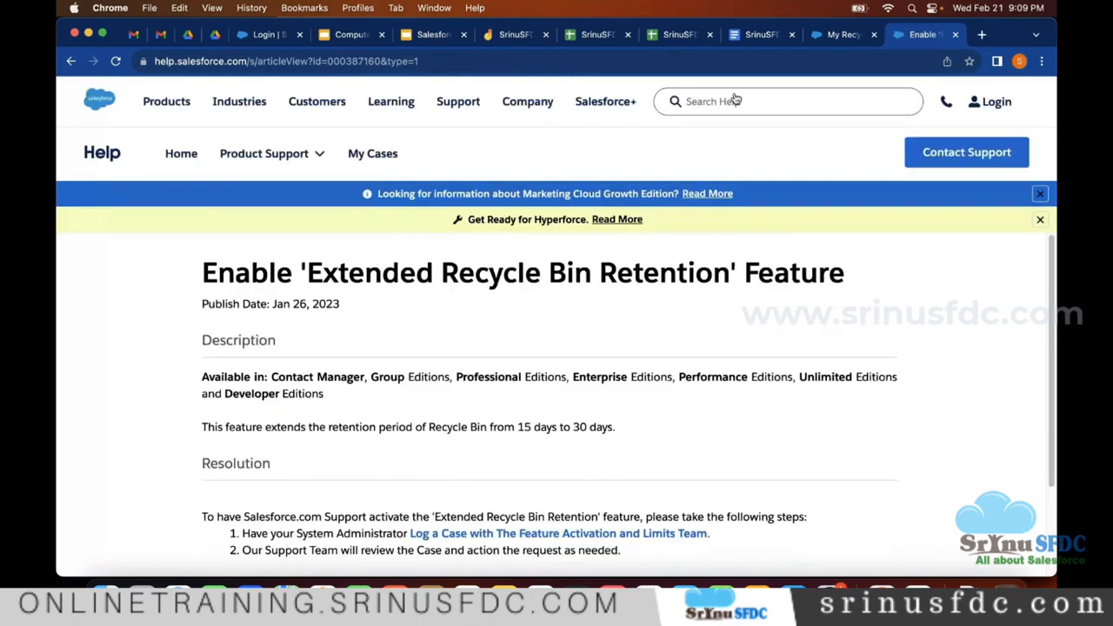
pyautogui.click(735, 101)
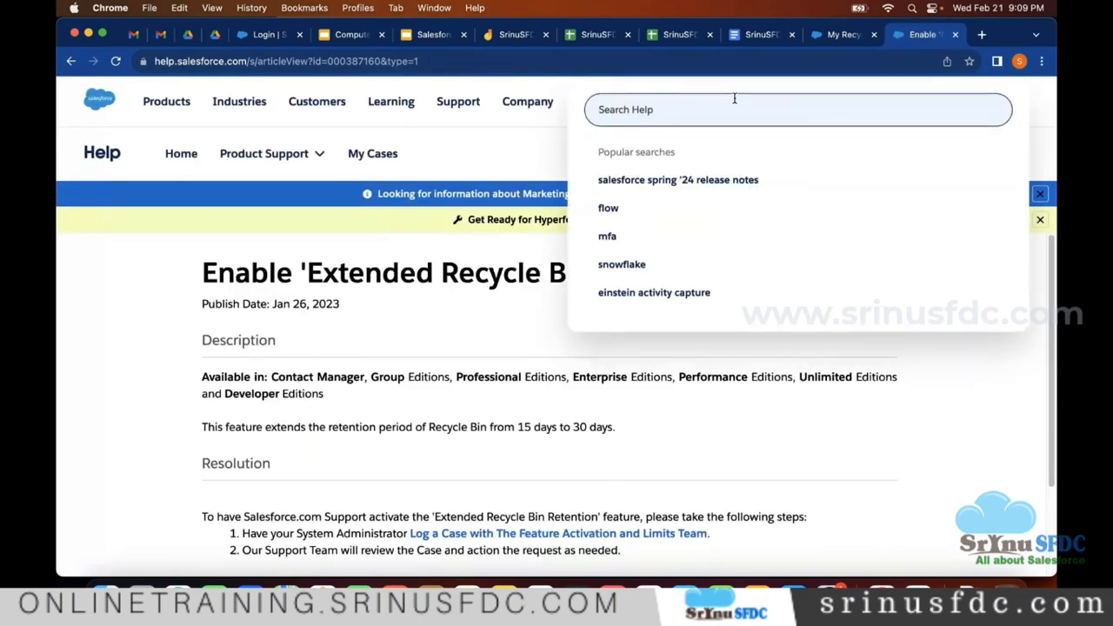
pyautogui.write('recycle bin')
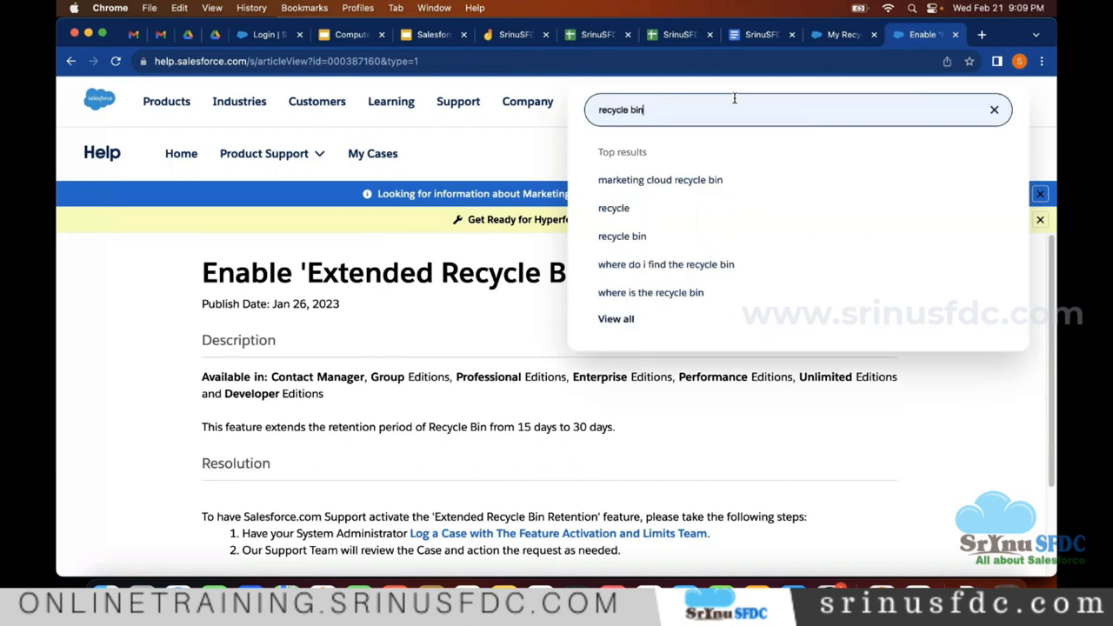
pyautogui.write(' limits')
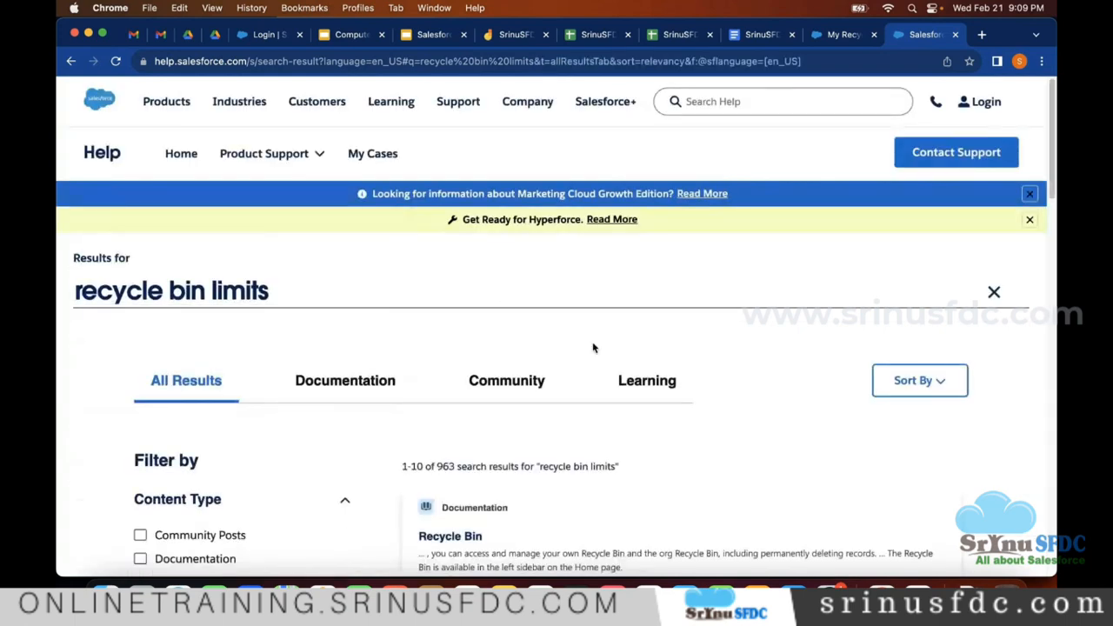
# Open the Recycle Bin documentation page from the Help results and look over its linked subtopics
pyautogui.scroll(-3, 661, 365)
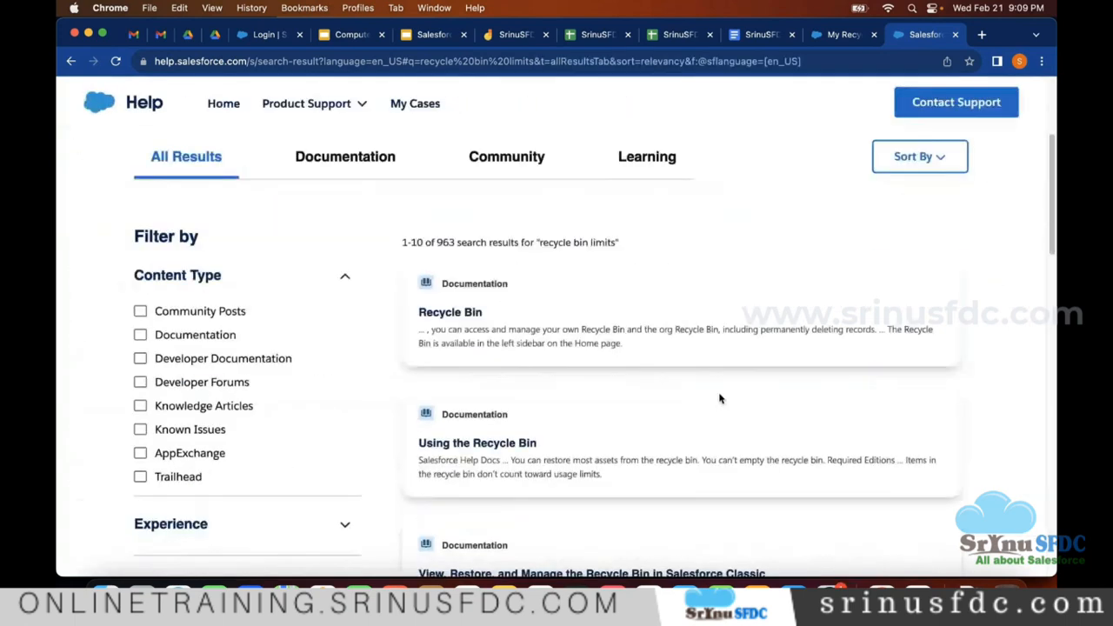
pyautogui.click(467, 318)
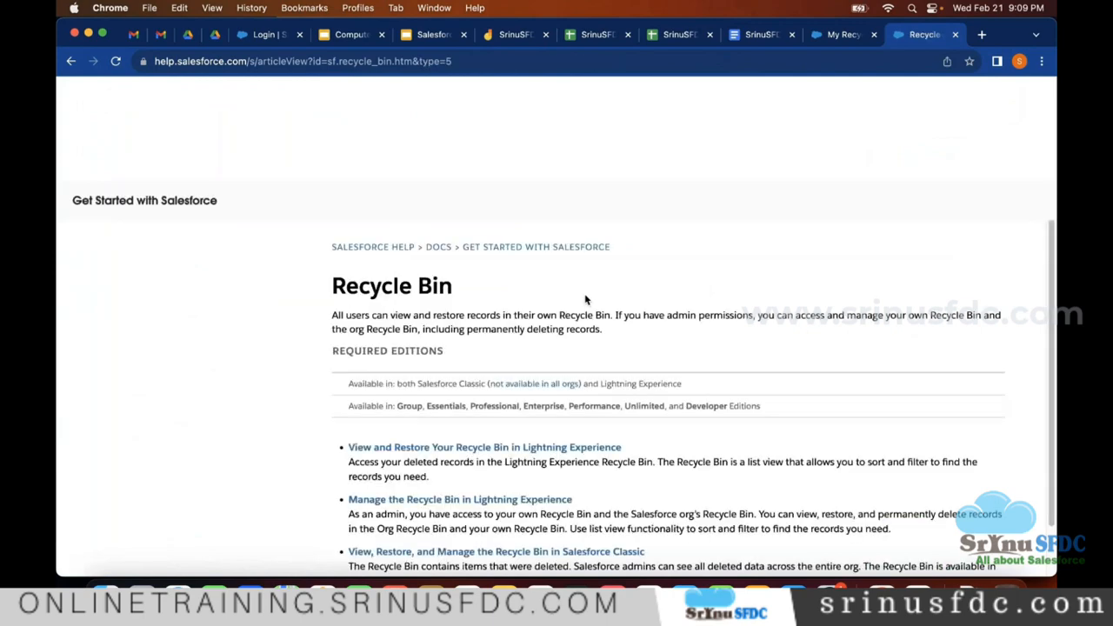
pyautogui.scroll(-3, 660, 306)
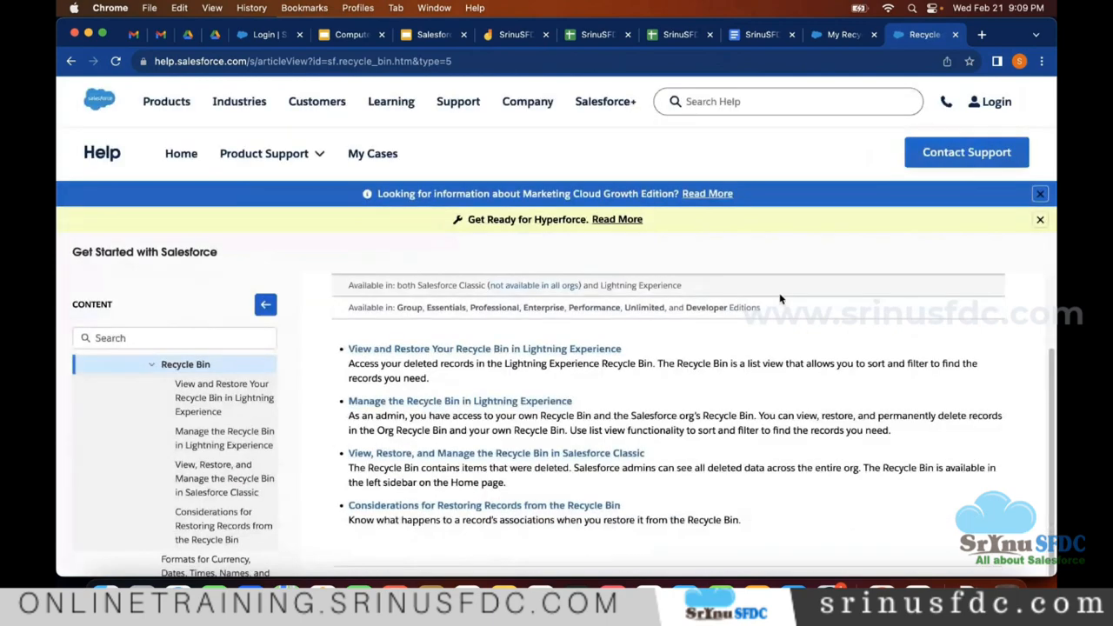
pyautogui.scroll(-2, 777, 298)
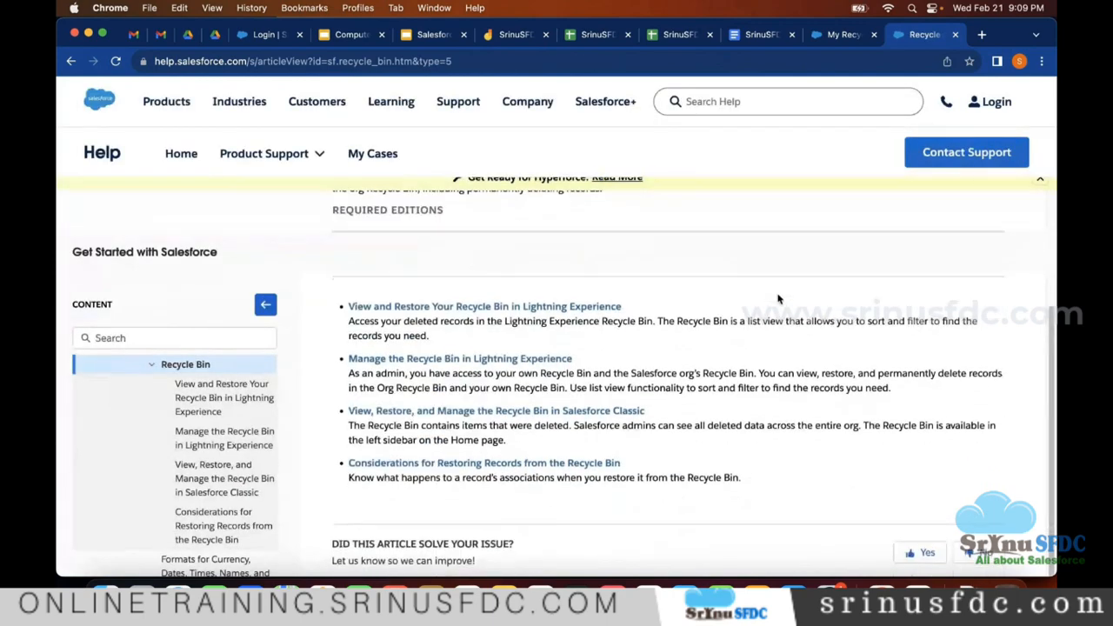
pyautogui.scroll(-3, 765, 302)
pyautogui.scroll(5, 750, 307)
pyautogui.scroll(-1, 656, 315)
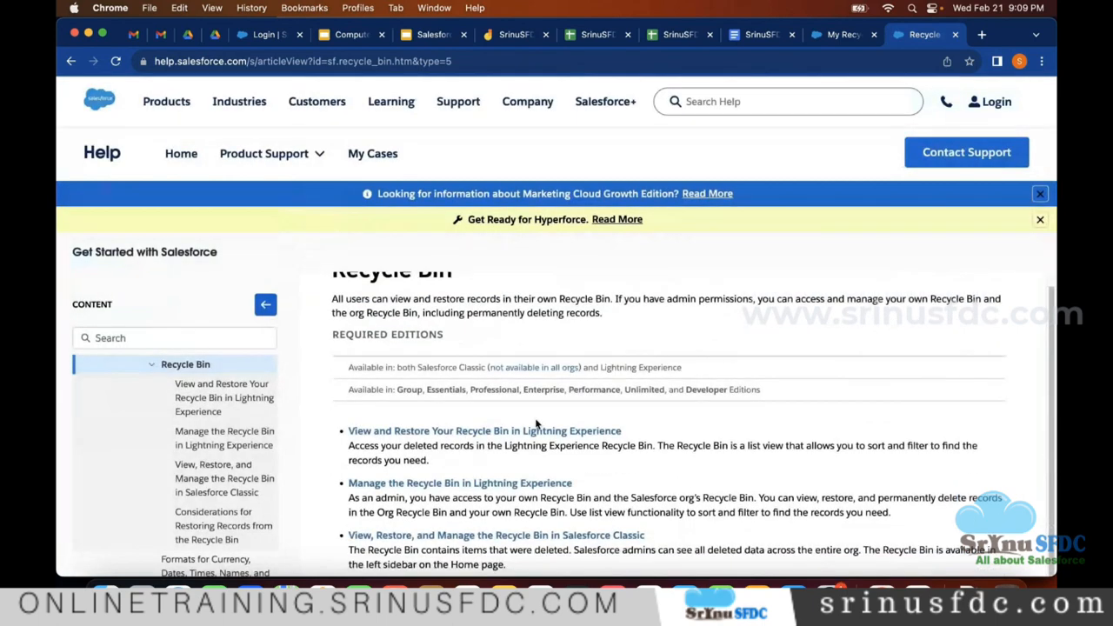
# Read the help topic 'View and Restore Your Recycle Bin in Lightning Experience'
pyautogui.click(528, 436)
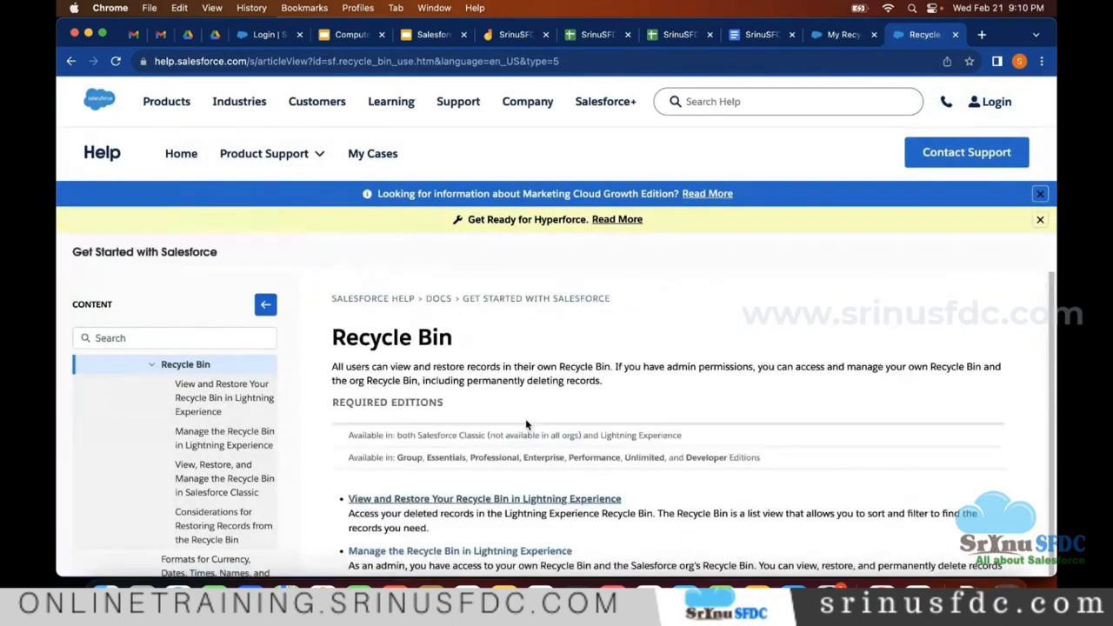
pyautogui.scroll(-7, 861, 365)
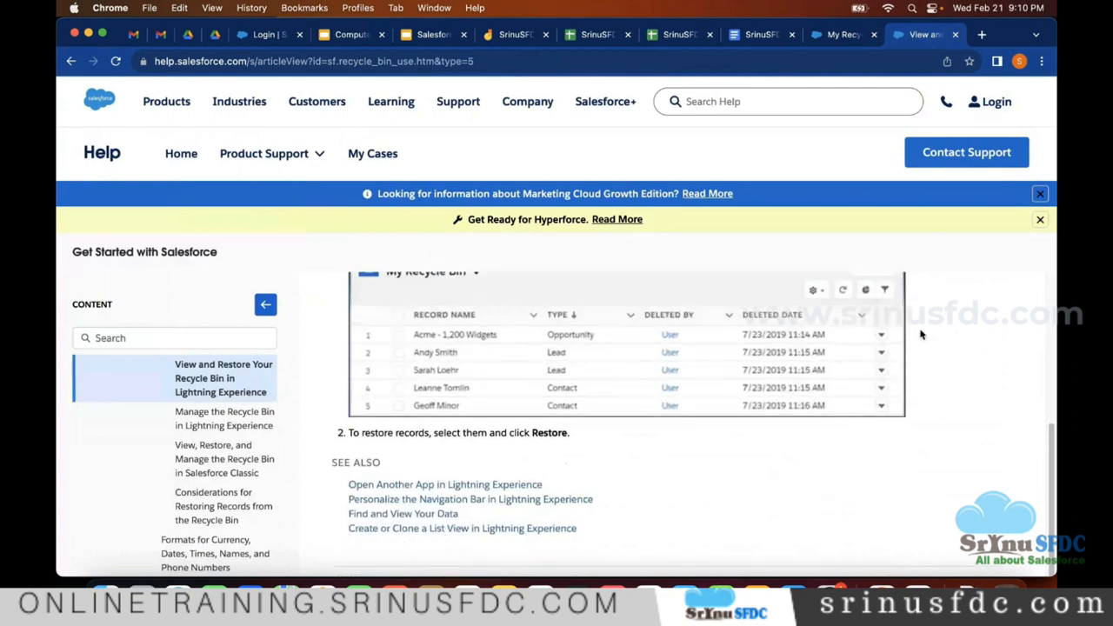
pyautogui.scroll(-5, 908, 332)
pyautogui.scroll(15, 547, 391)
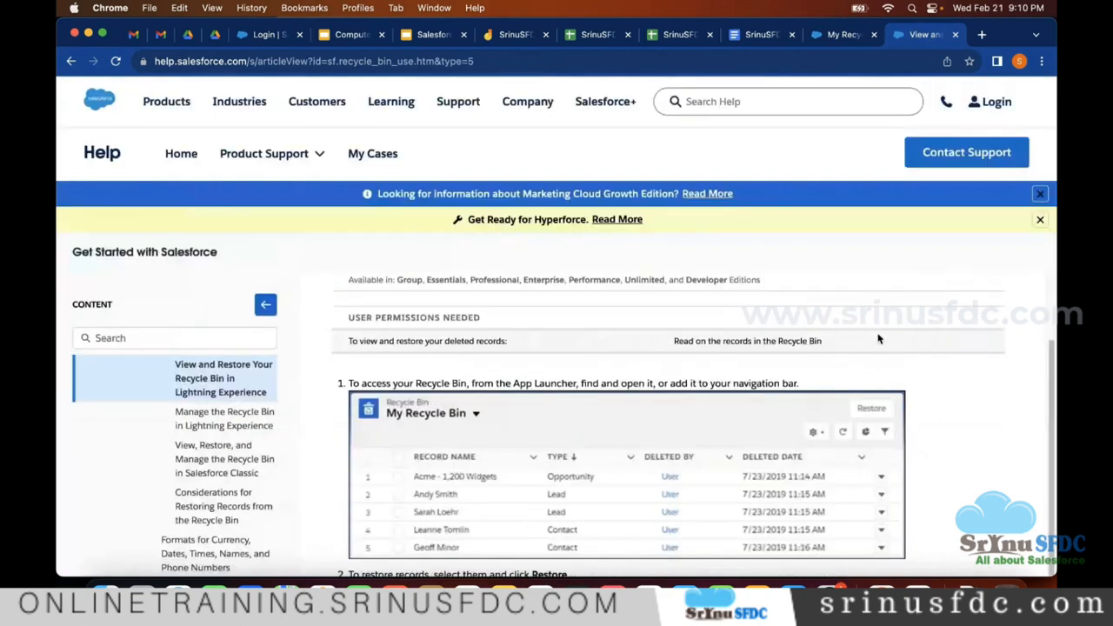
# Read the help topic 'Manage the Recycle Bin in Lightning Experience' through to its closing note on emptying the bin
pyautogui.click(218, 422)
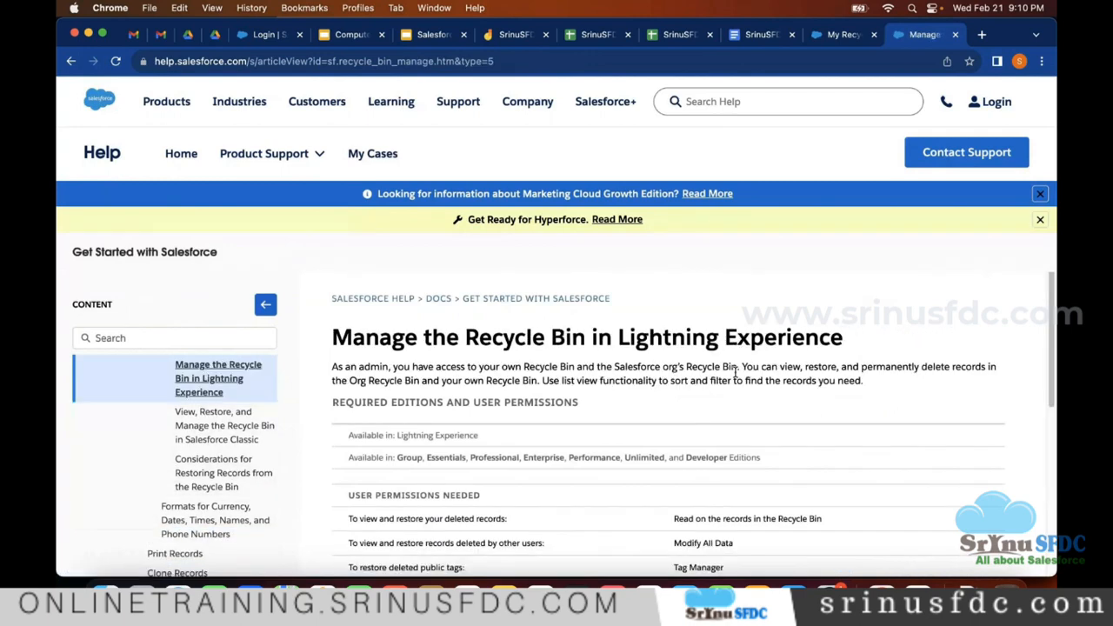
pyautogui.scroll(-5, 737, 372)
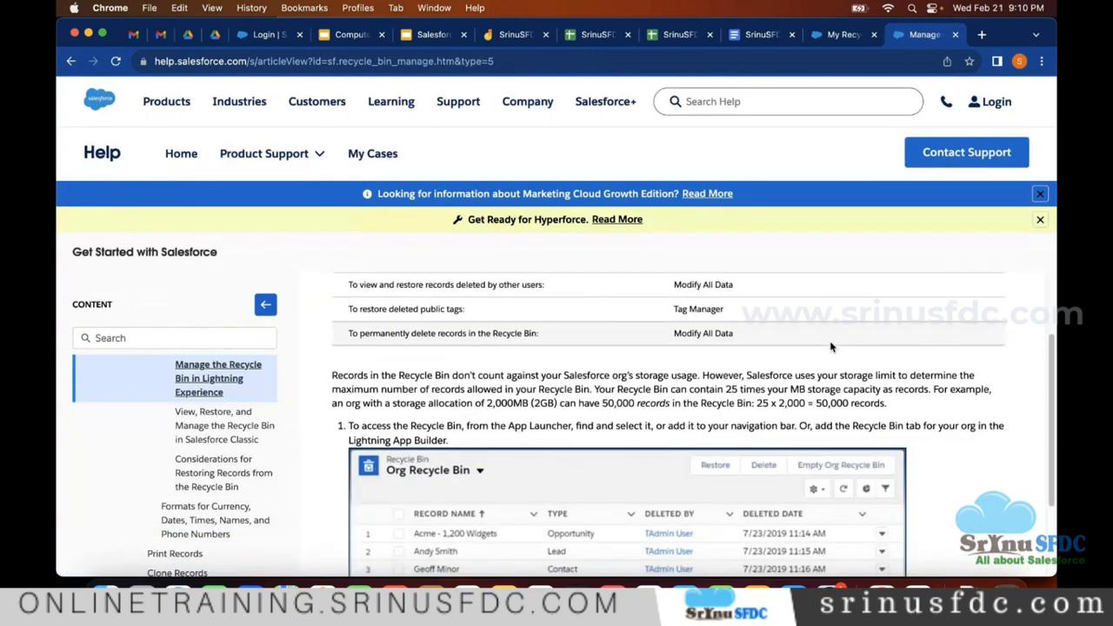
pyautogui.scroll(-1, 833, 346)
pyautogui.scroll(-5, 833, 347)
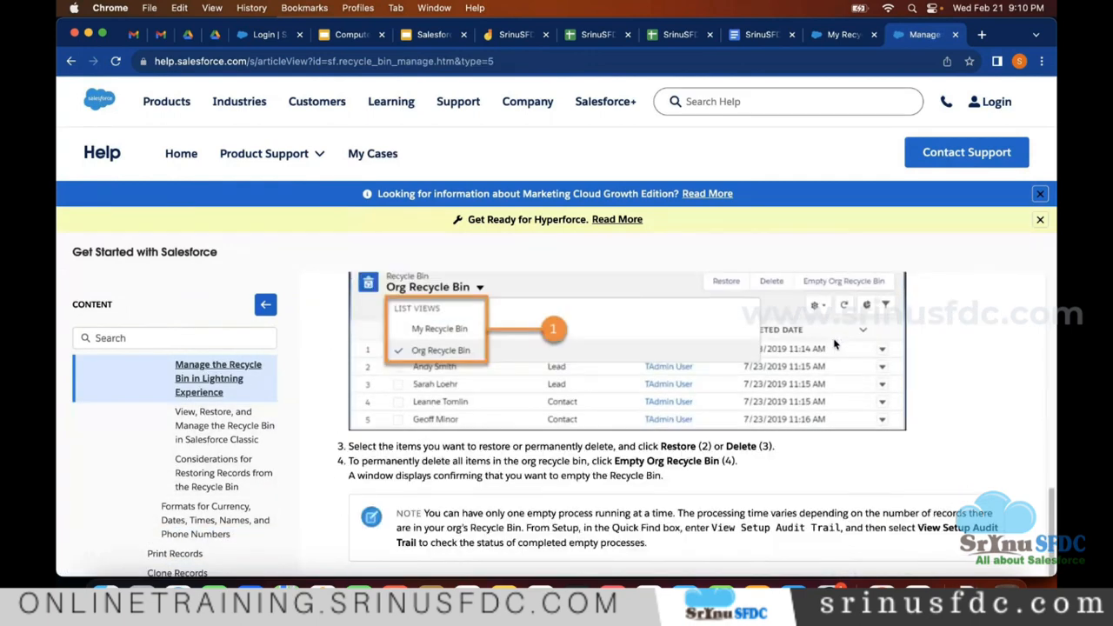
pyautogui.scroll(-2, 833, 346)
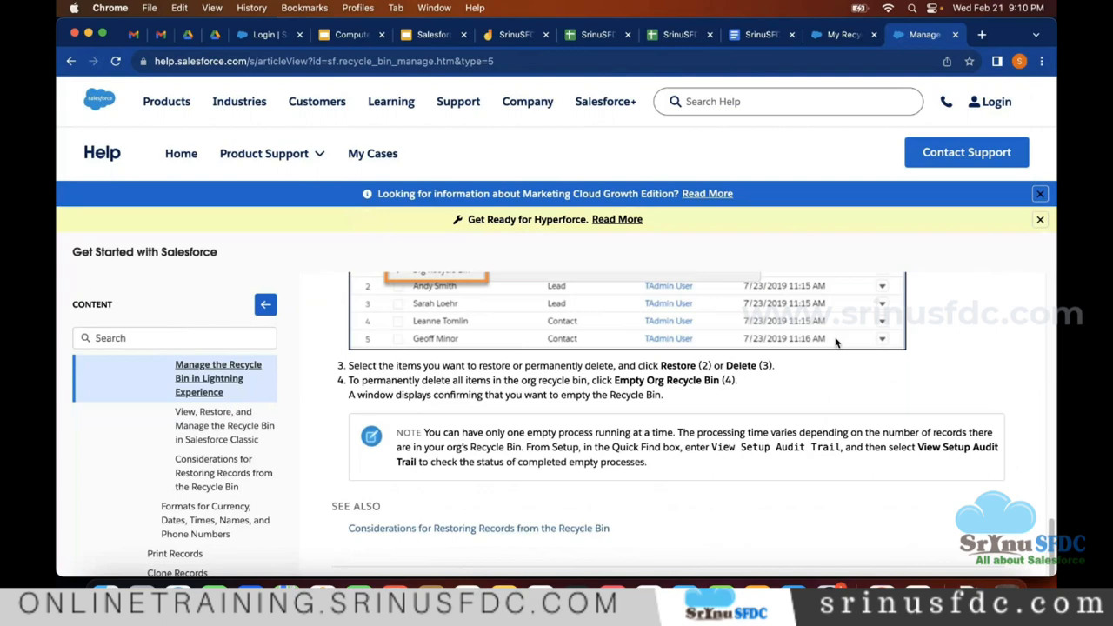
# Read 'Considerations for Restoring Records from the Recycle Bin' and briefly check the topic on currency, date, time, name and phone number formats
pyautogui.click(209, 474)
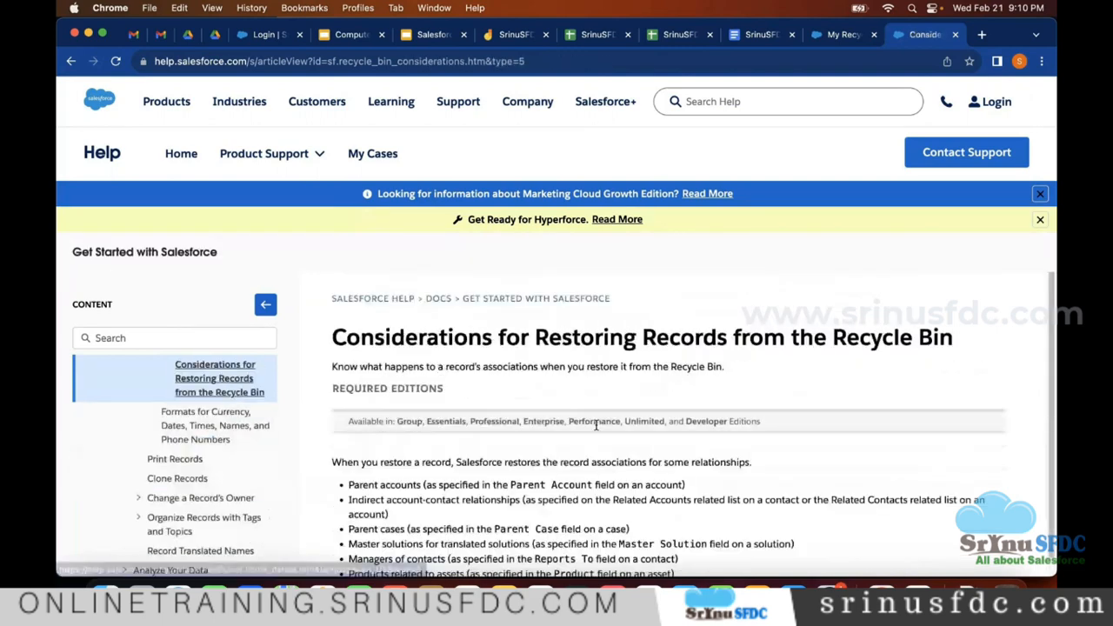
pyautogui.scroll(-5, 636, 443)
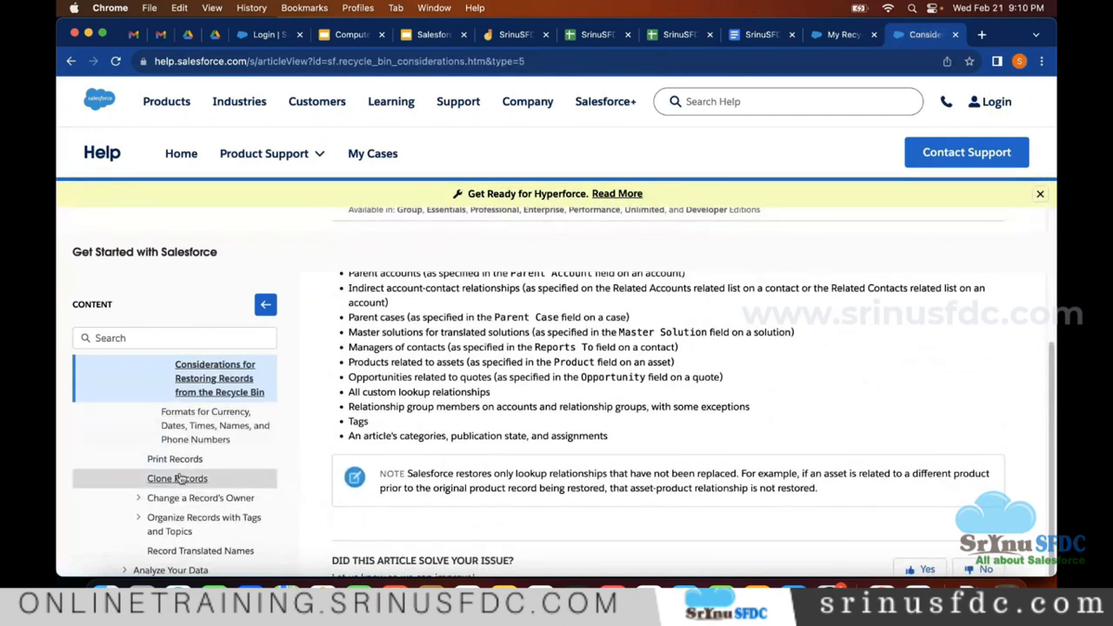
pyautogui.click(190, 440)
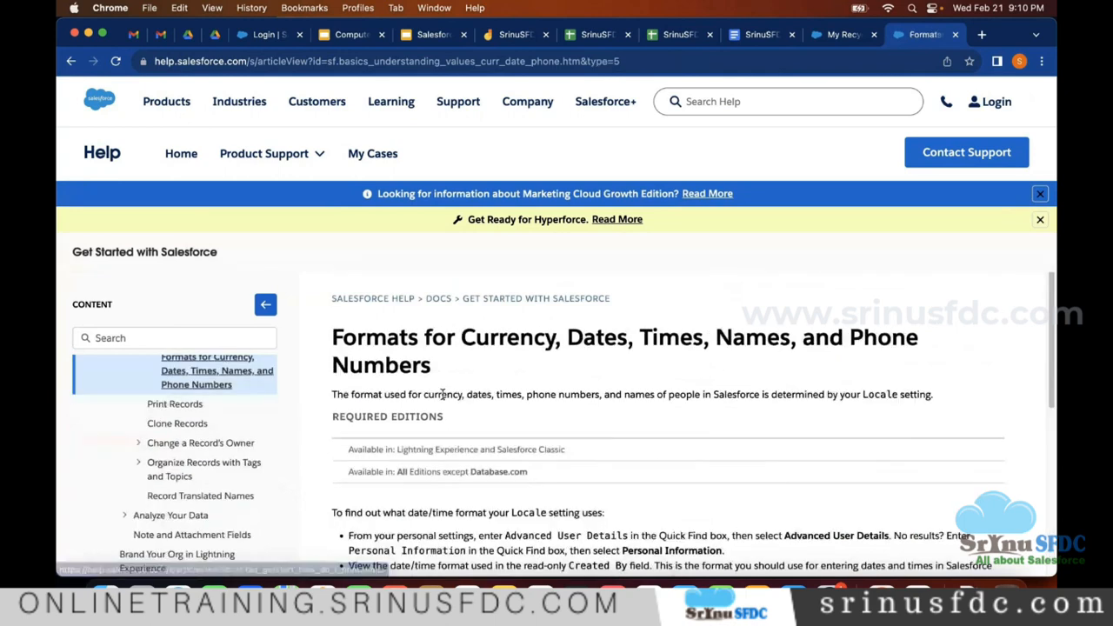
pyautogui.click(72, 61)
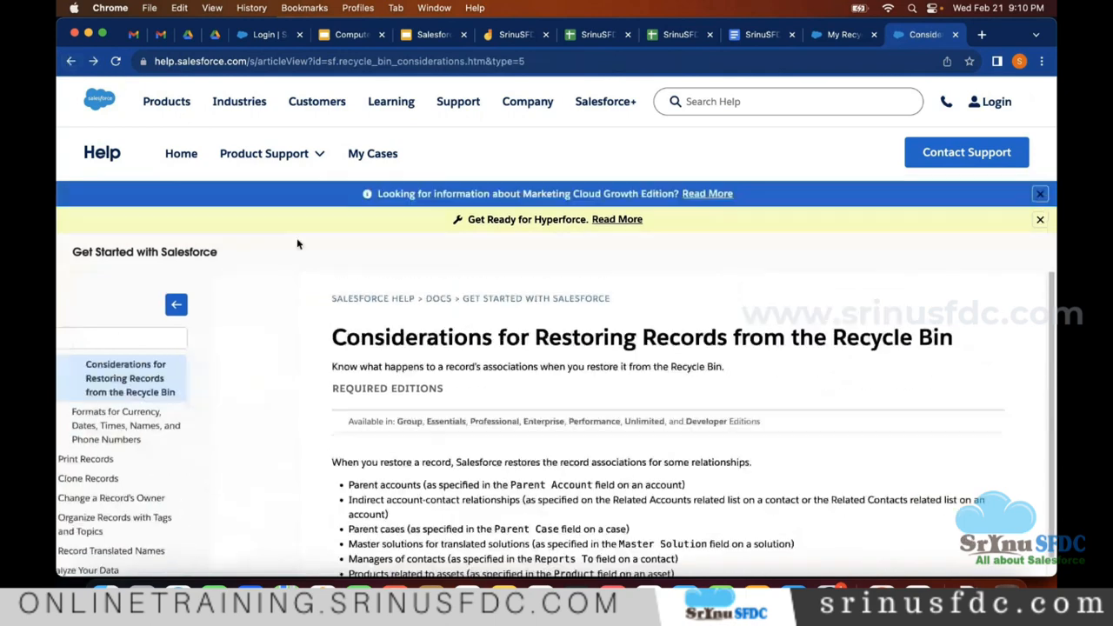
# Go back through the help pages to the Google results and review the featured answer on deleted record retention
pyautogui.click(68, 60)
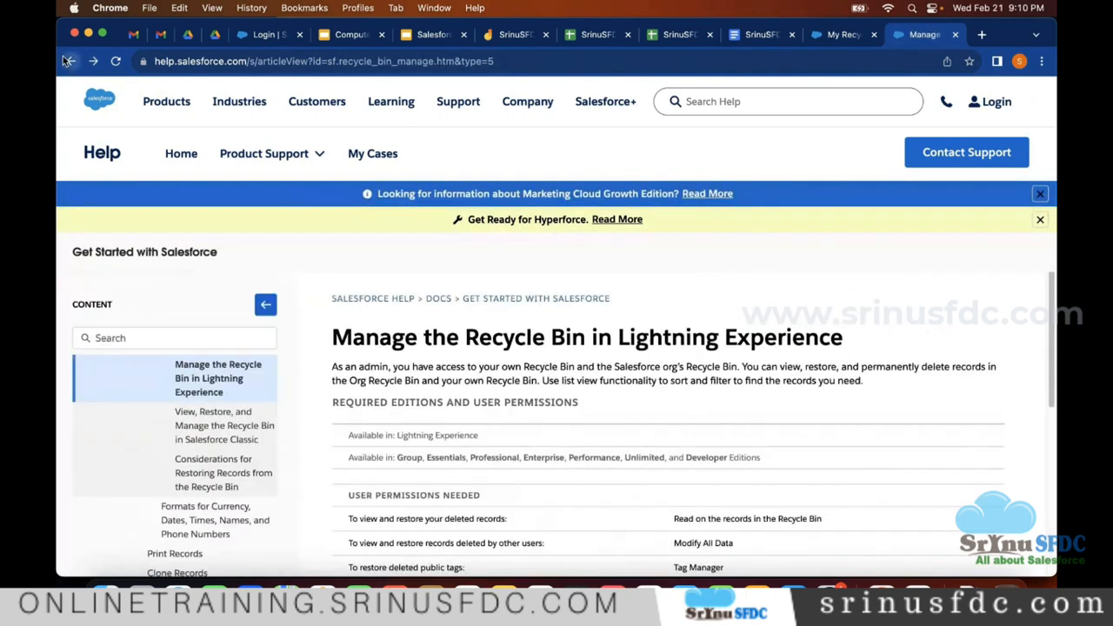
pyautogui.click(68, 61)
pyautogui.click(67, 61)
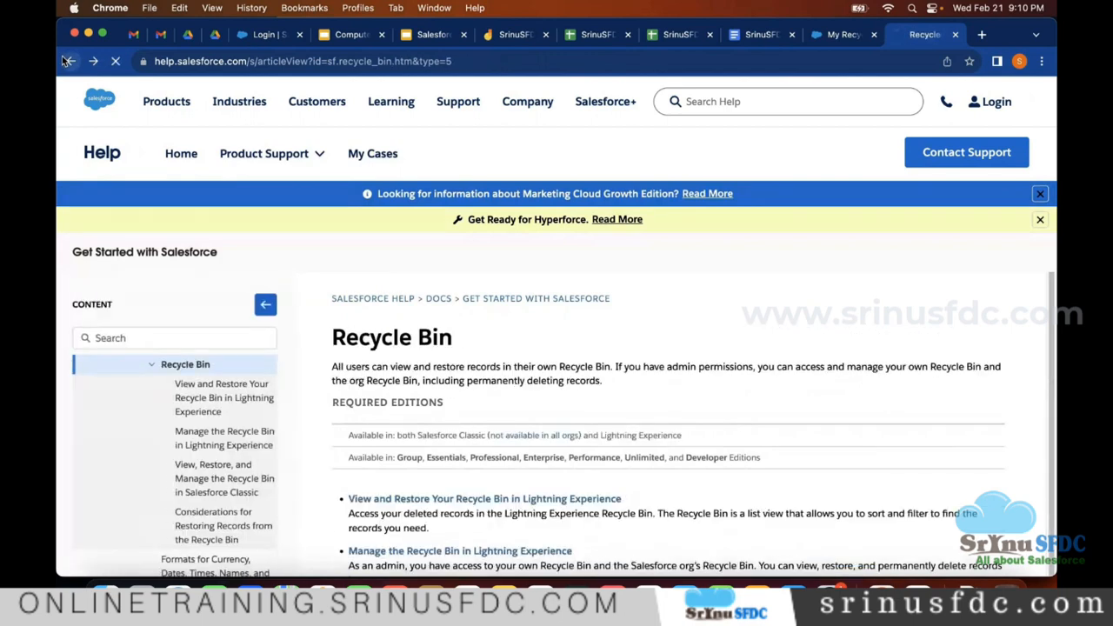
pyautogui.click(68, 61)
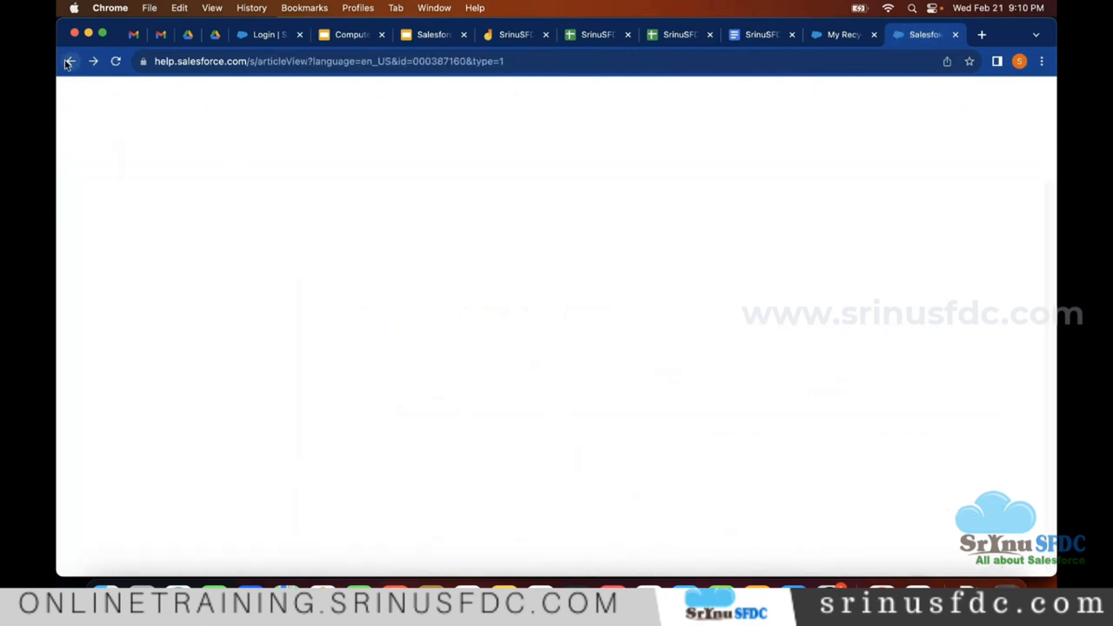
pyautogui.click(68, 61)
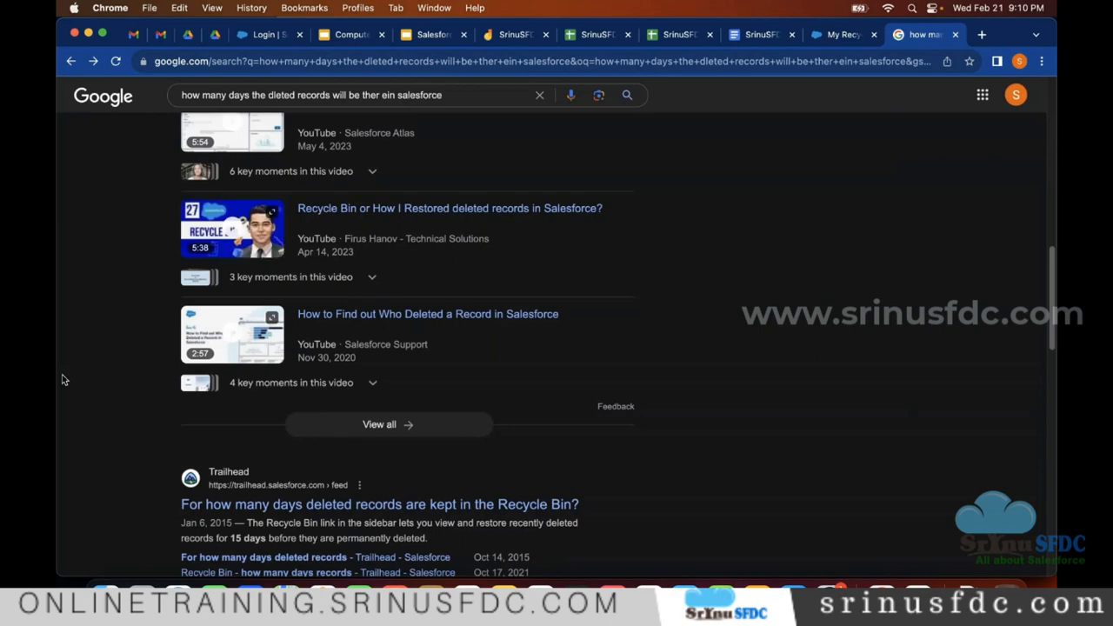
pyautogui.scroll(-5, 152, 327)
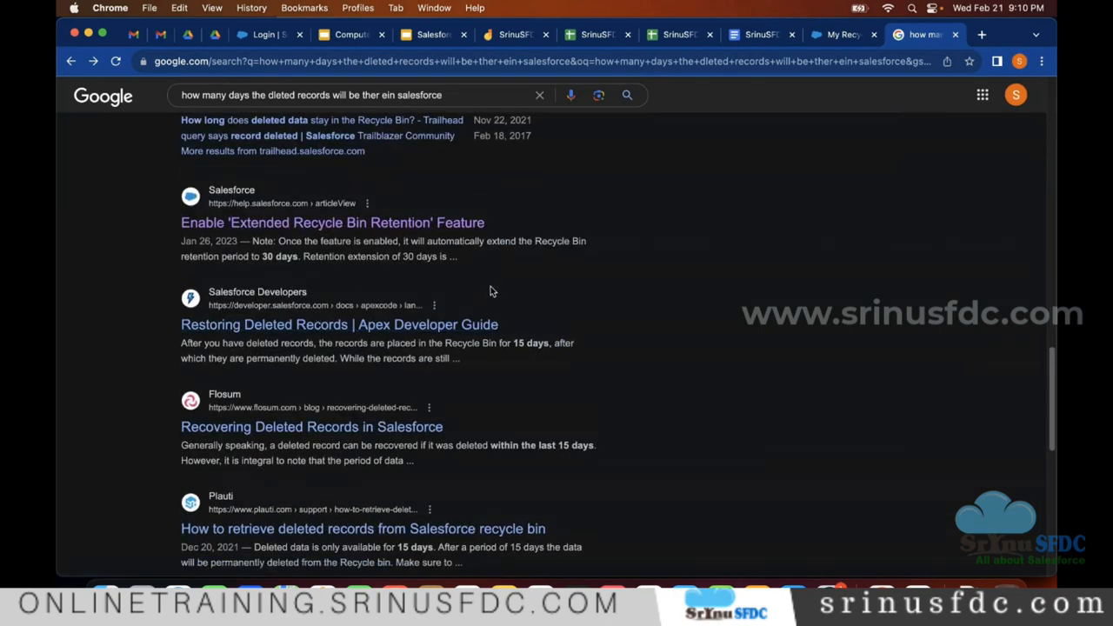
pyautogui.scroll(9, 485, 306)
pyautogui.scroll(5, 504, 306)
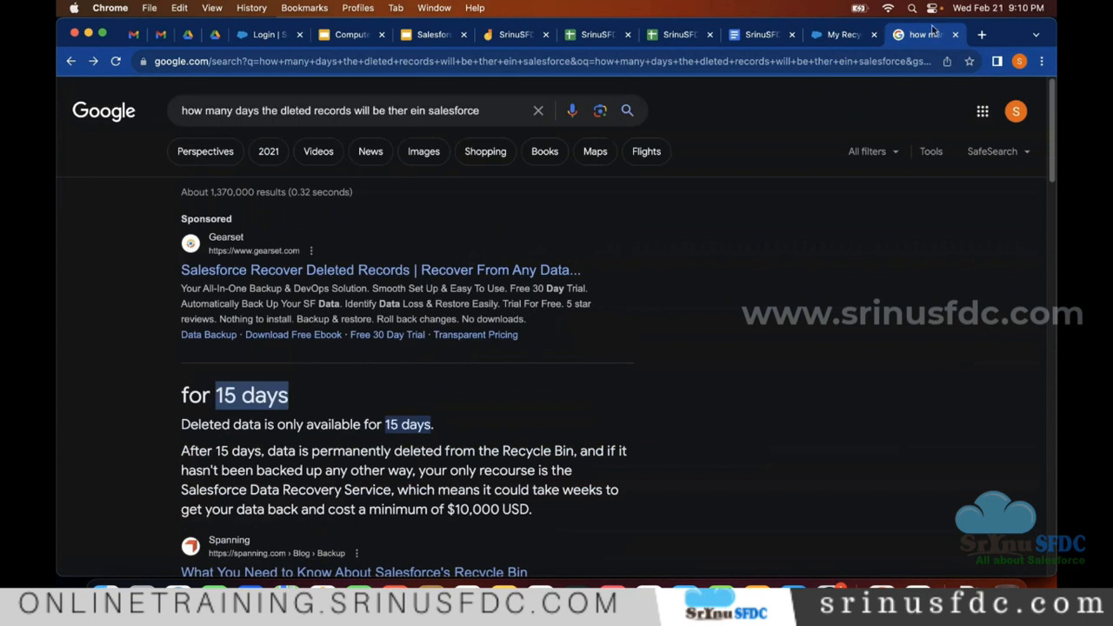
# Restore the Iphone 16 First Campaign record from My Recycle Bin and return to the Campaigns list
pyautogui.click(834, 34)
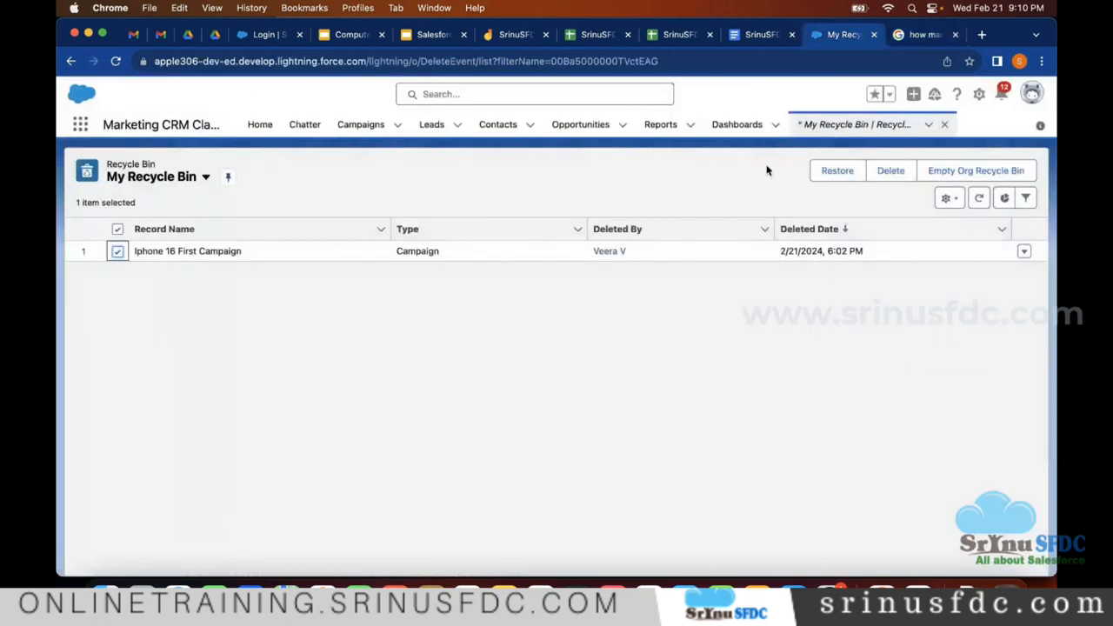
pyautogui.click(828, 177)
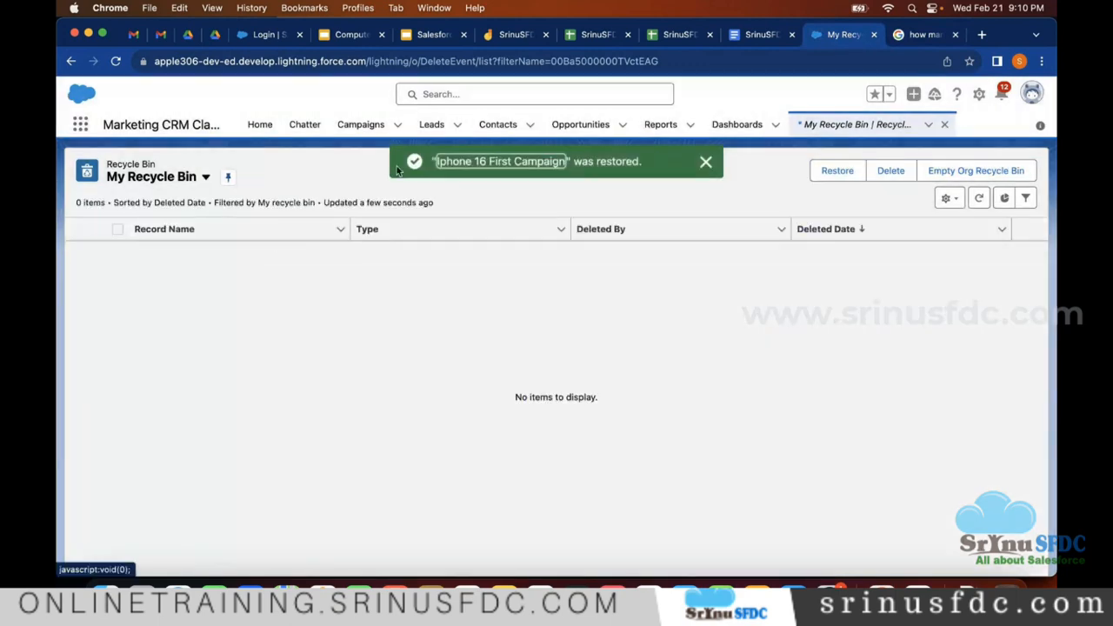
pyautogui.click(353, 133)
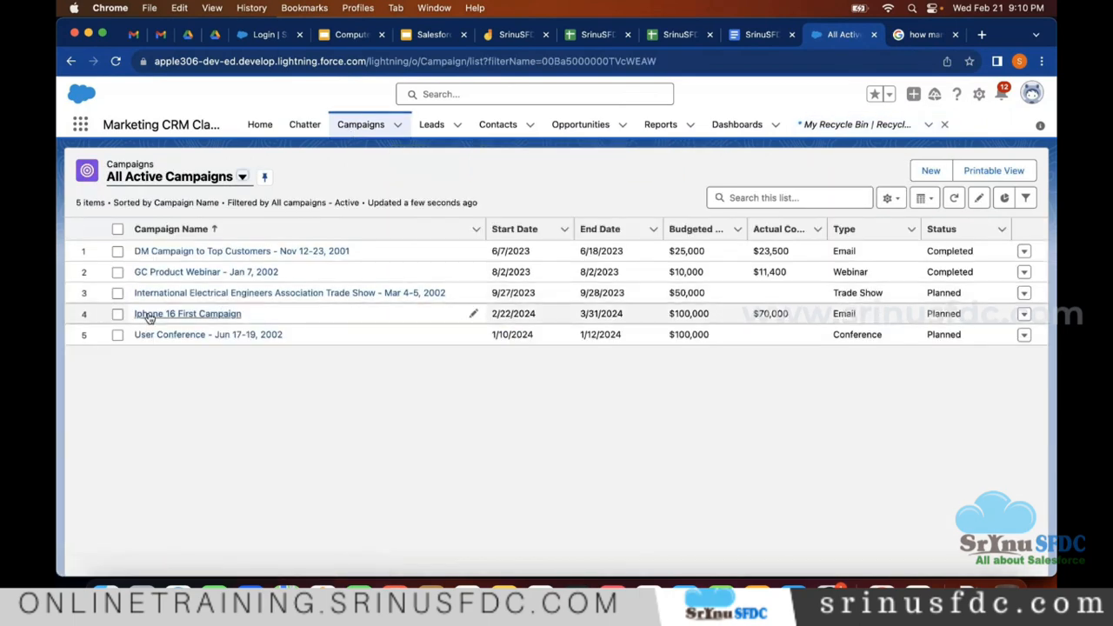
# Open the Iphone 16 First Campaign record from All Active Campaigns and review its detail fields
pyautogui.click(203, 317)
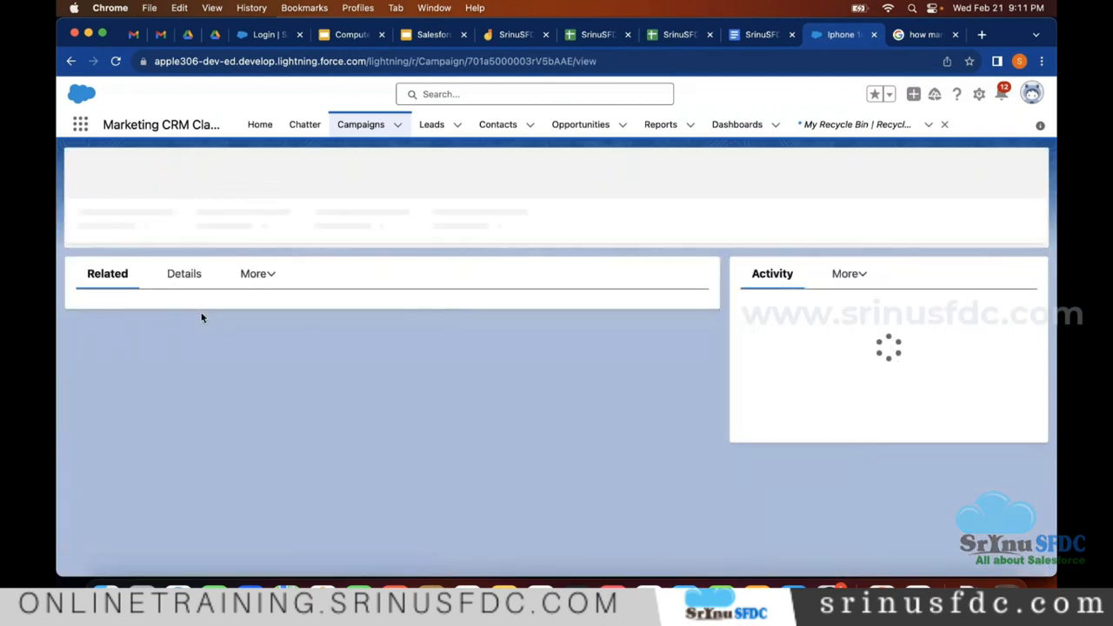
pyautogui.click(190, 278)
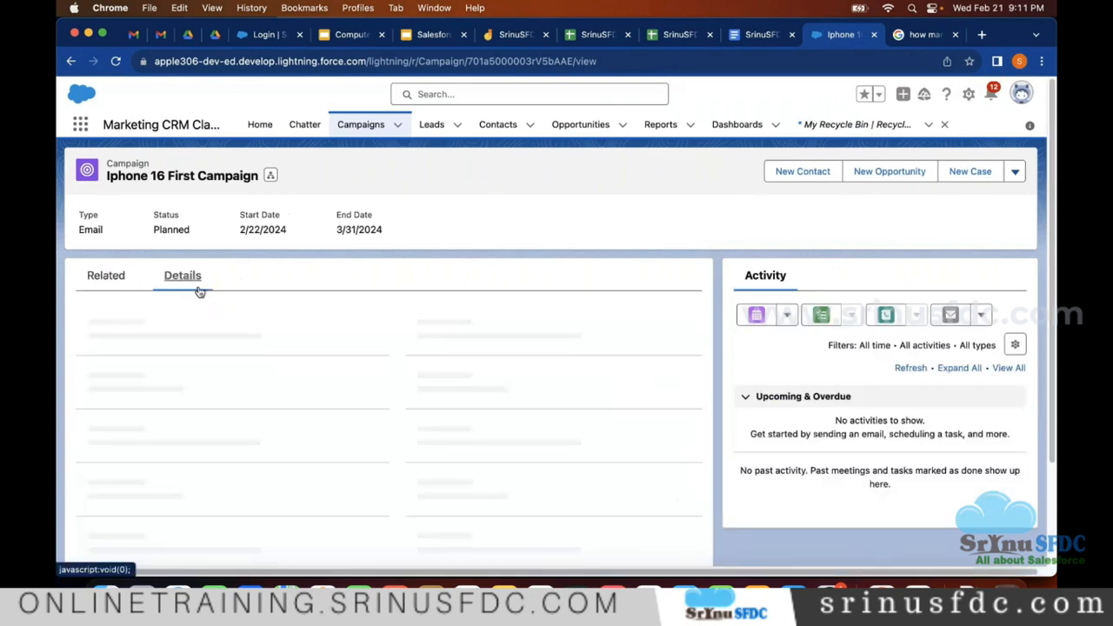
pyautogui.scroll(-5, 292, 326)
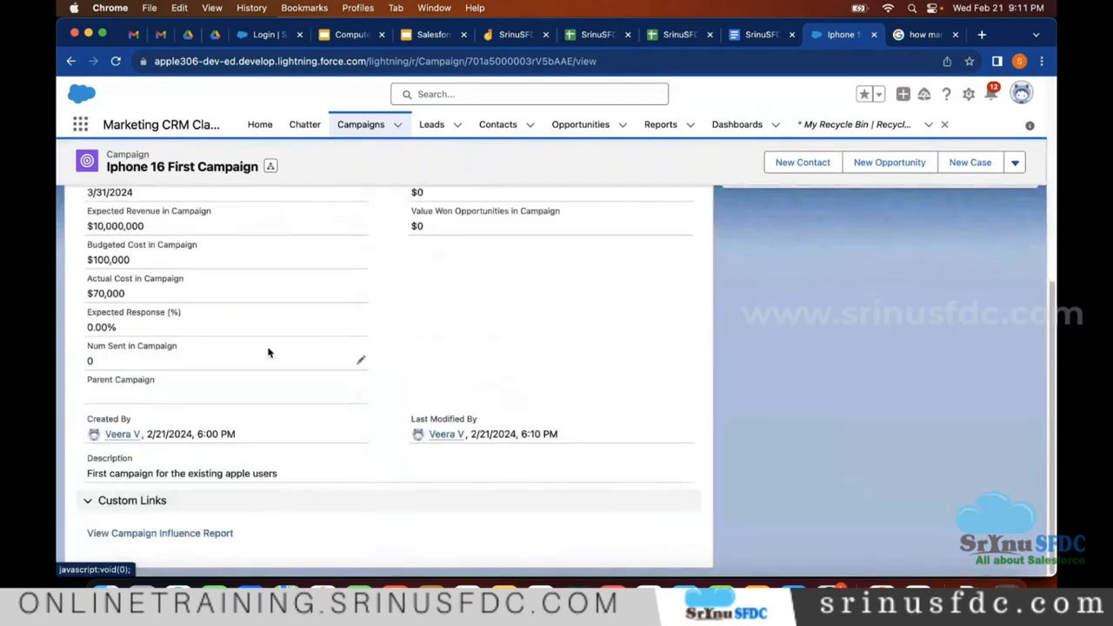
pyautogui.scroll(5, 269, 350)
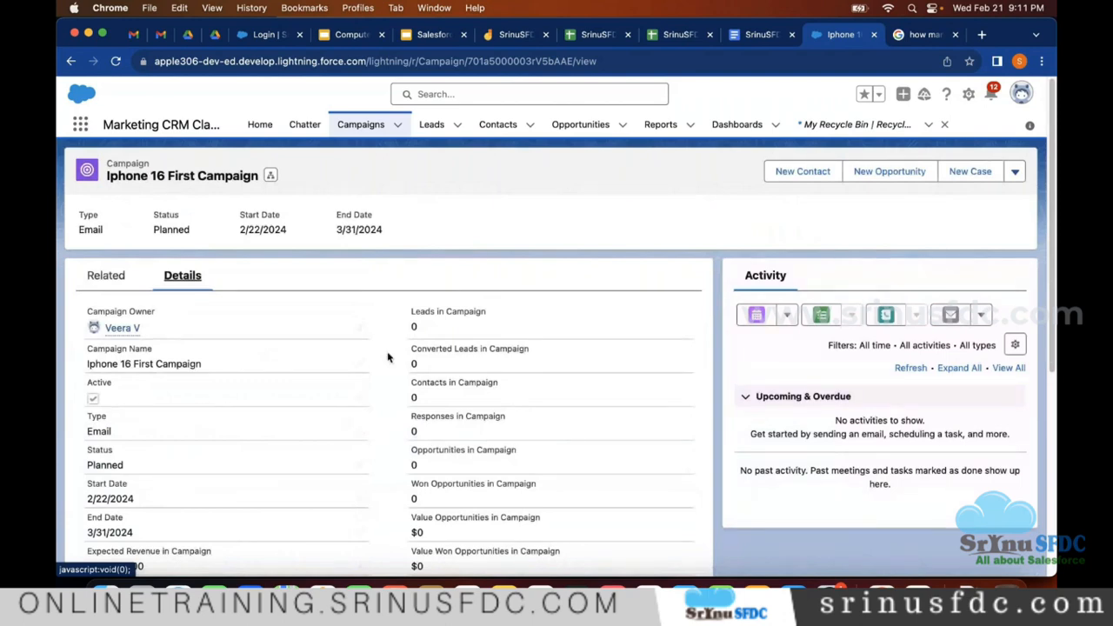
# Review the Iphone 16 First Campaign record from its highlighted fields down to the description and custom links
pyautogui.scroll(-5, 360, 356)
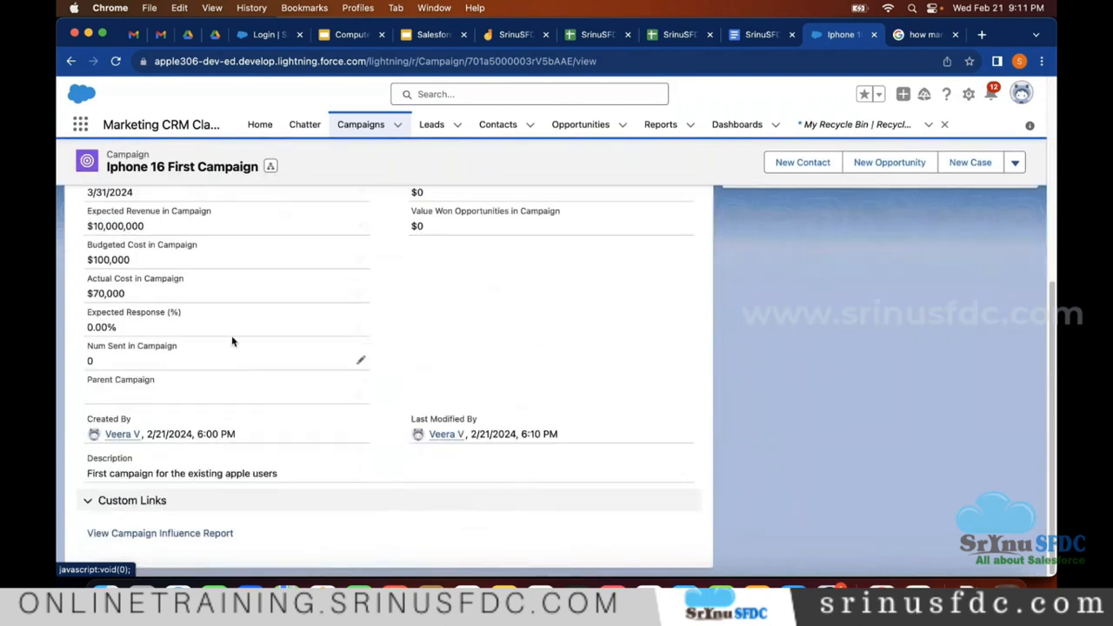
pyautogui.scroll(4, 235, 322)
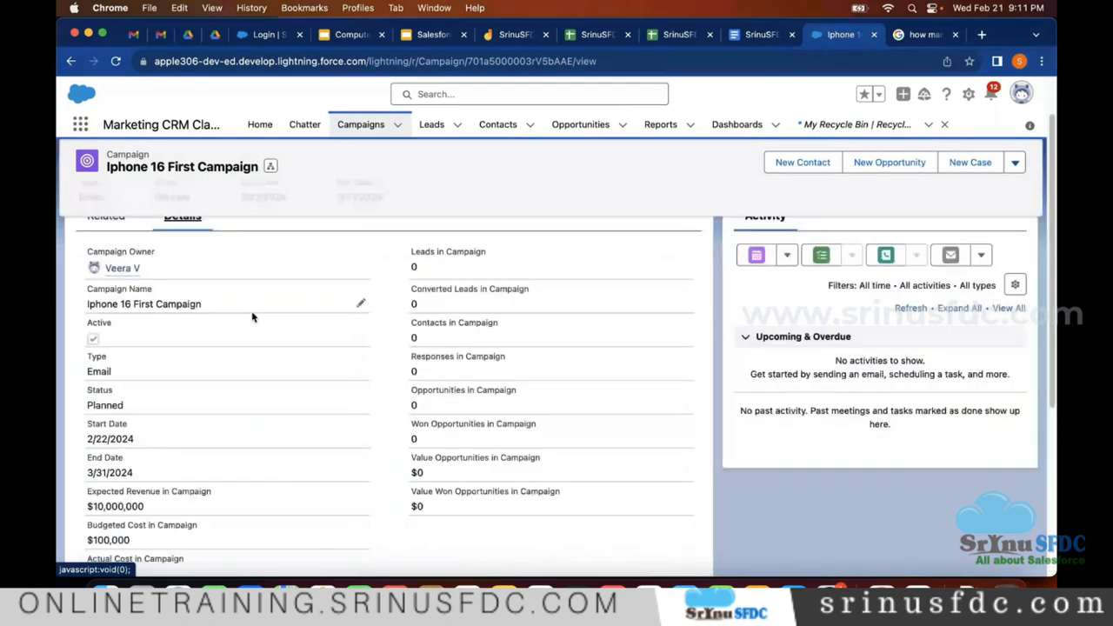
pyautogui.scroll(2, 256, 336)
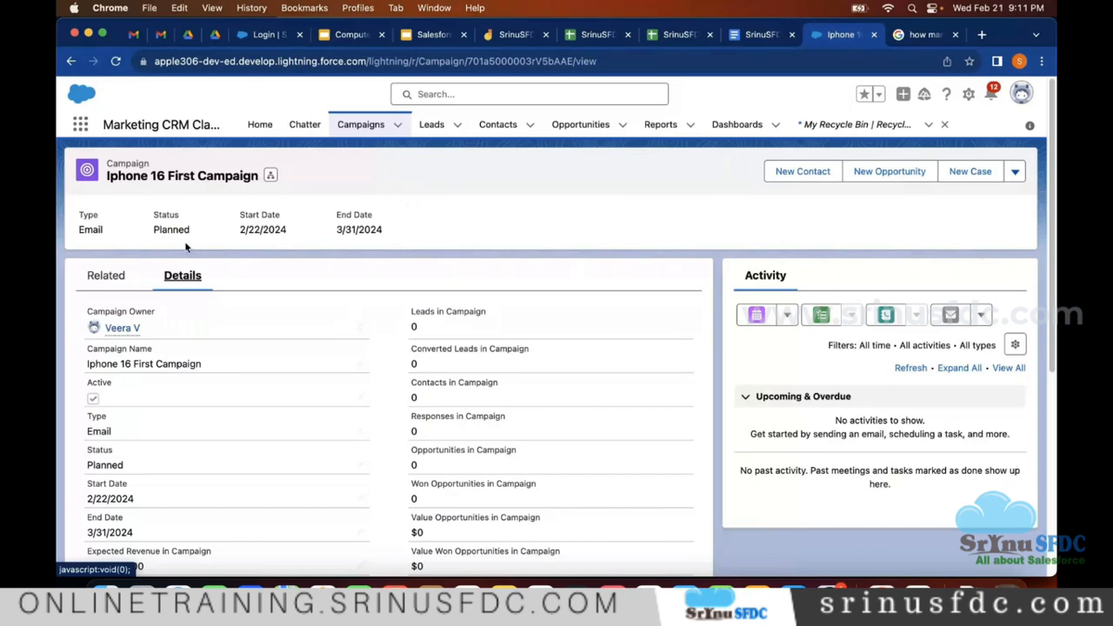
pyautogui.scroll(-1, 186, 246)
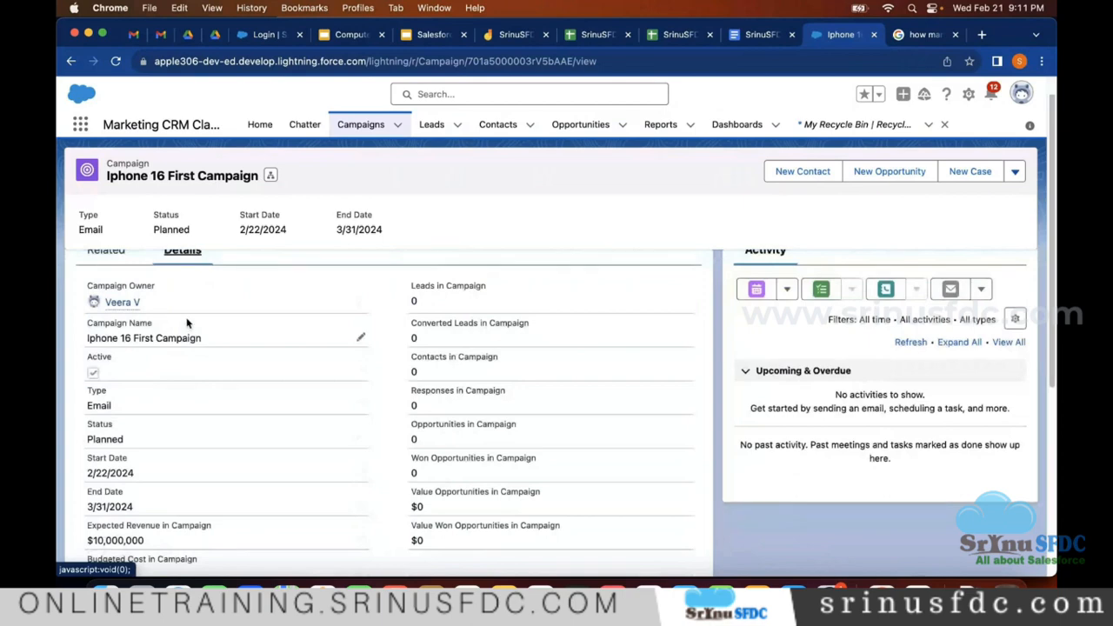
pyautogui.scroll(1, 183, 320)
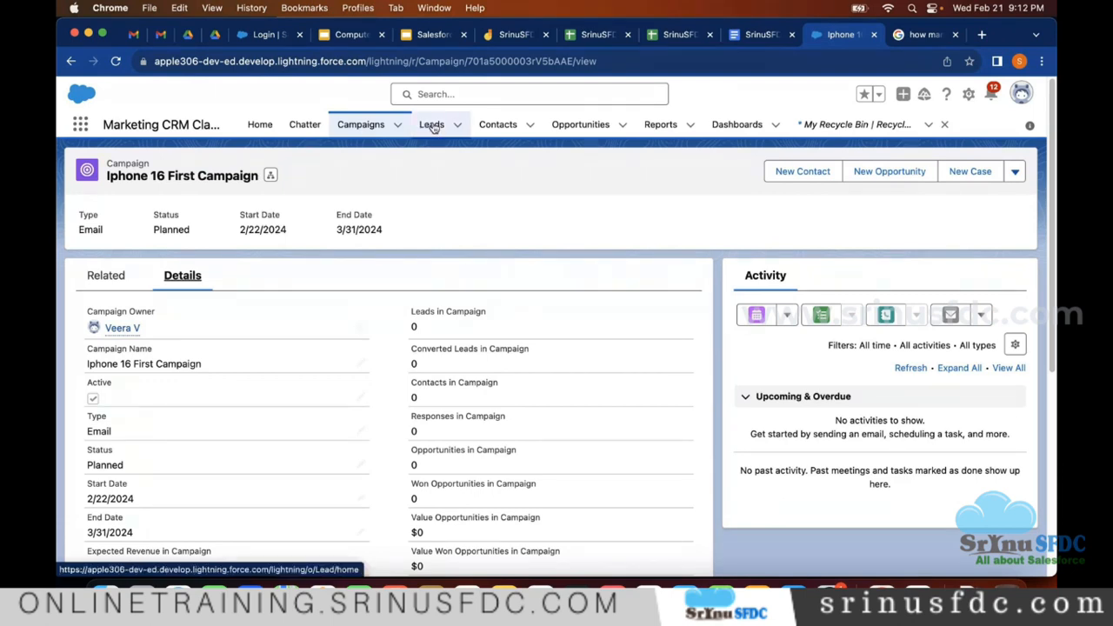
pyautogui.click(928, 34)
pyautogui.click(777, 64)
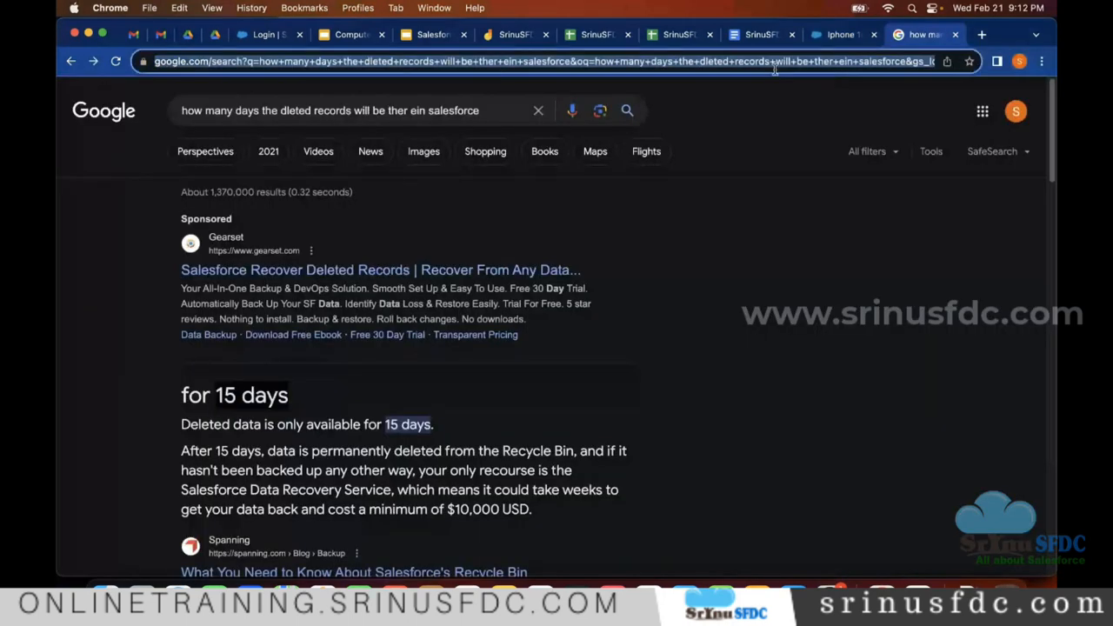
pyautogui.write('for')
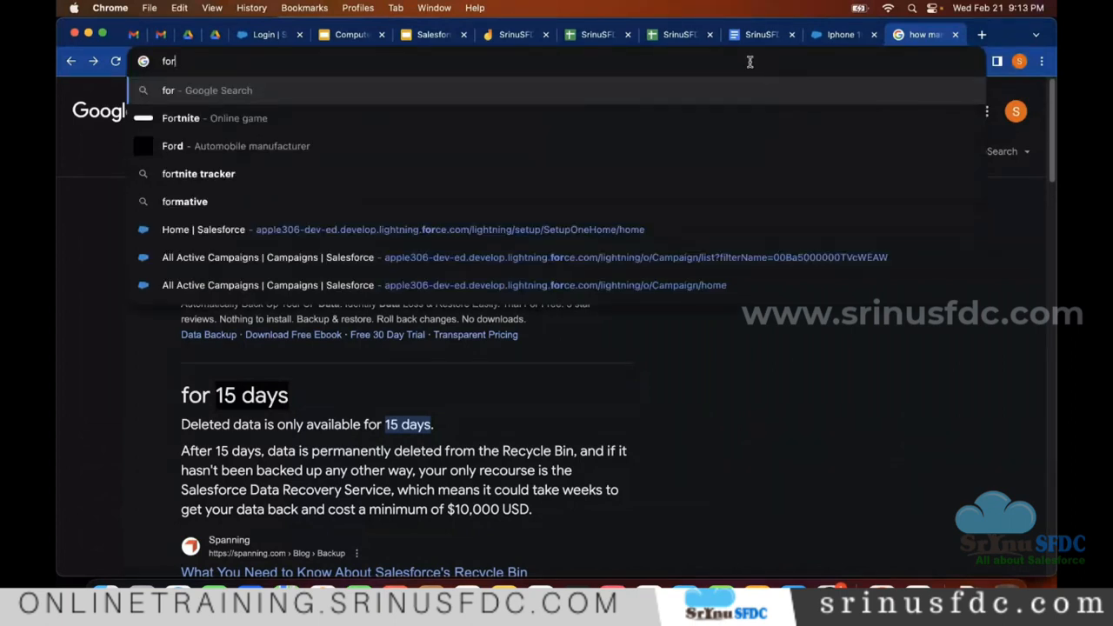
pyautogui.press('Escape')
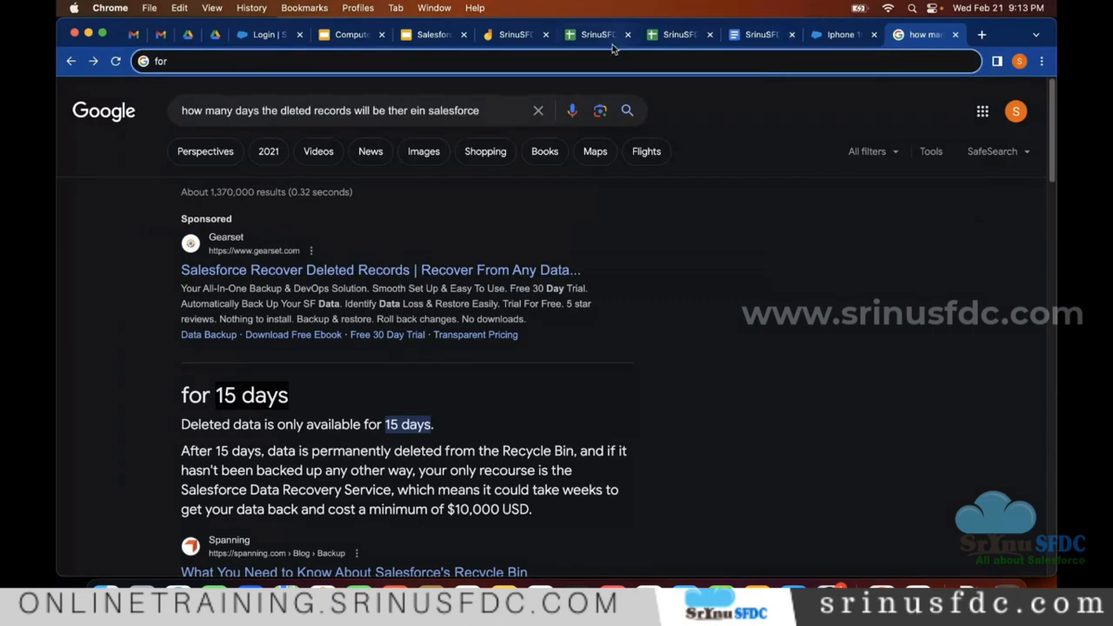
pyautogui.click(161, 35)
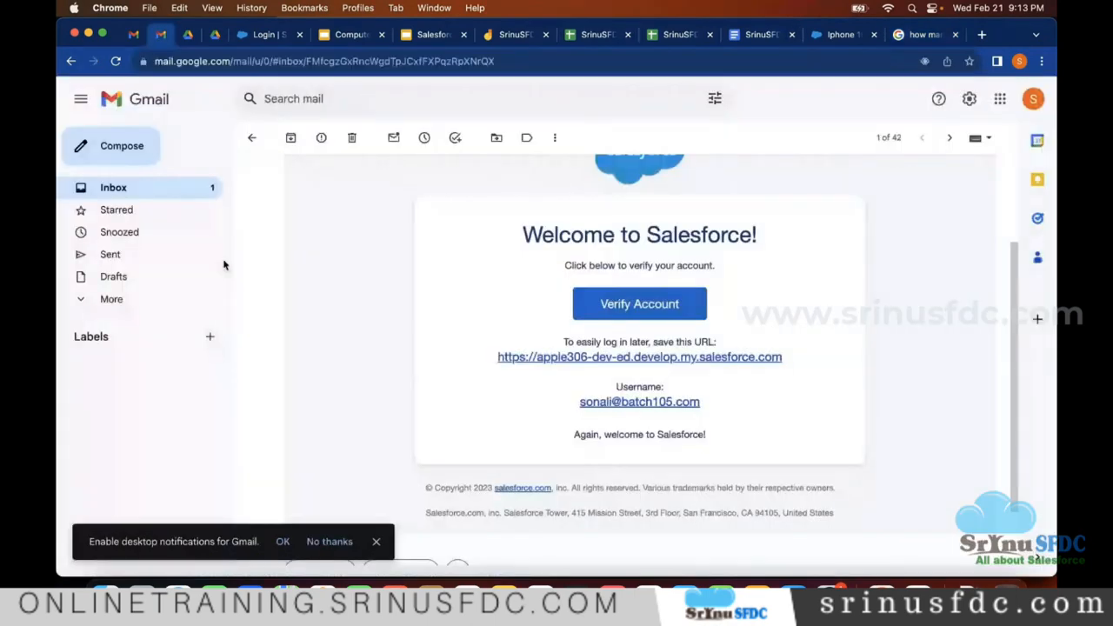
pyautogui.click(221, 189)
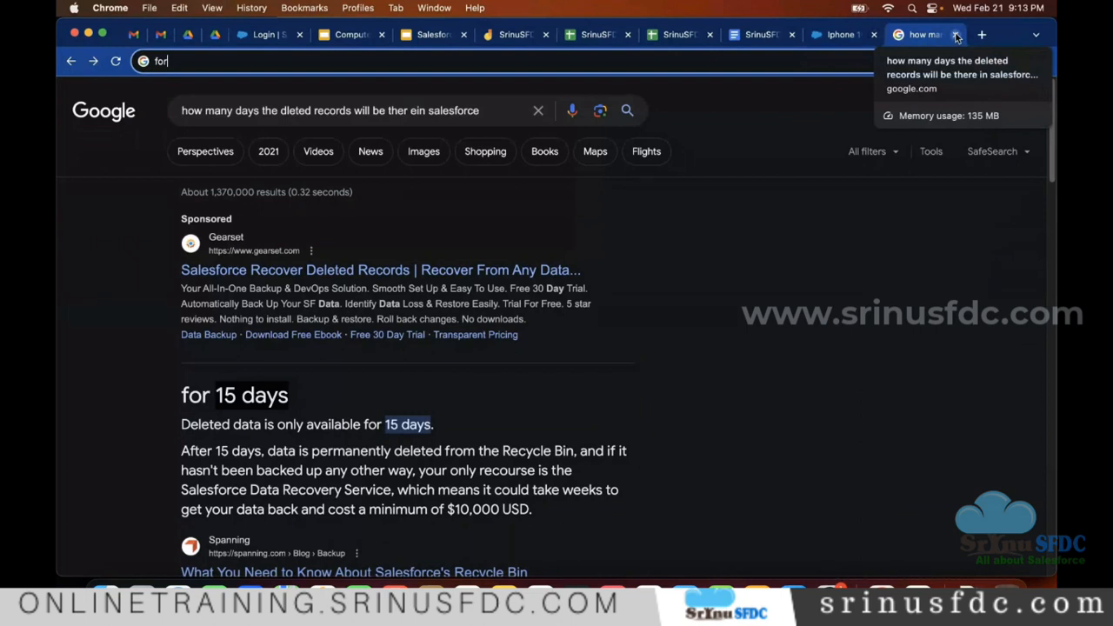
# Close the Google results, inspect the web address of the open Salesforce login page, and return to the Iphone 16 First Campaign record
pyautogui.click(956, 35)
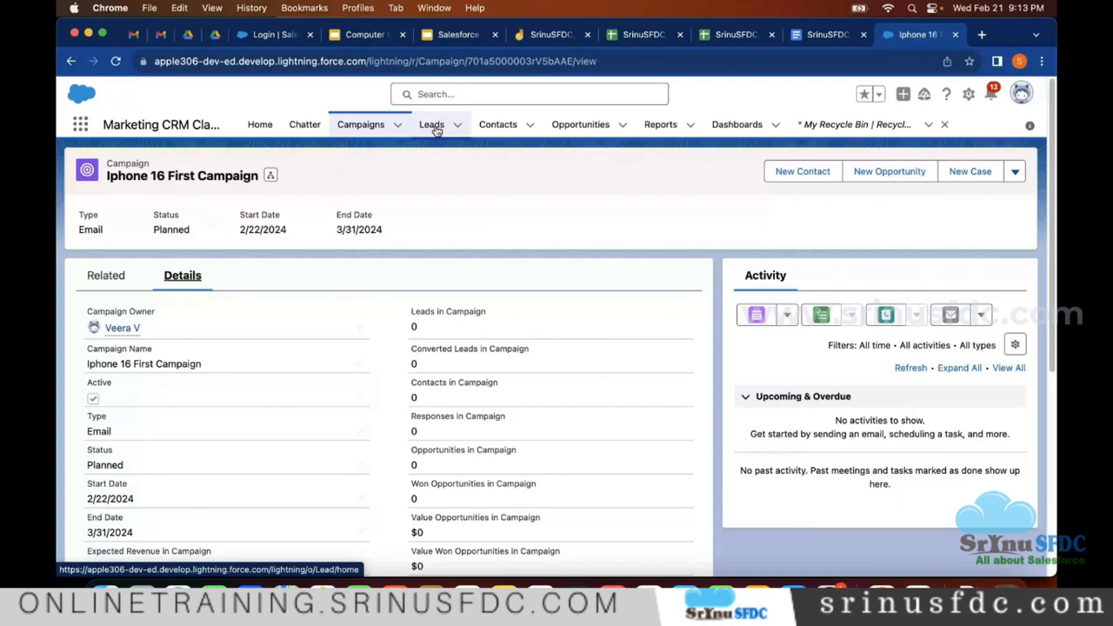
pyautogui.click(273, 36)
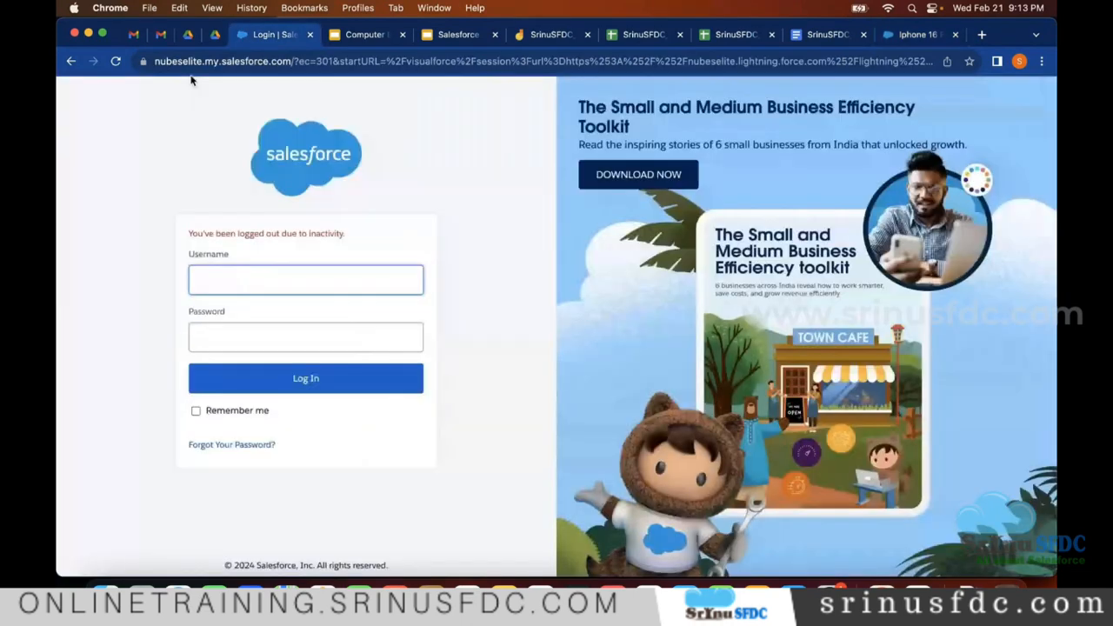
pyautogui.doubleClick(187, 63)
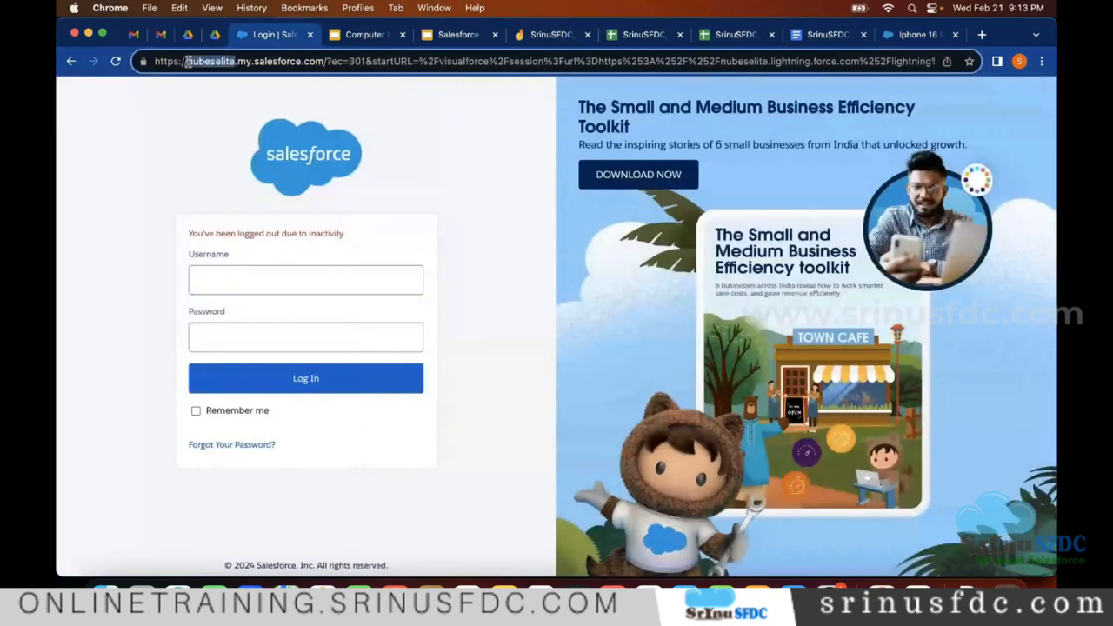
pyautogui.press('super+a')
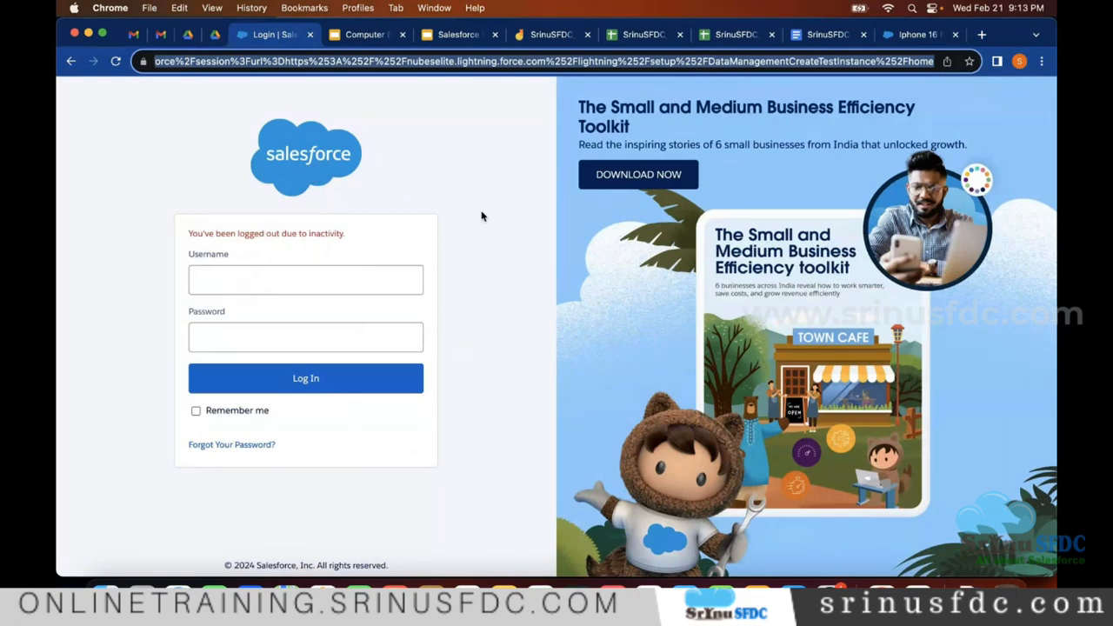
pyautogui.click(894, 39)
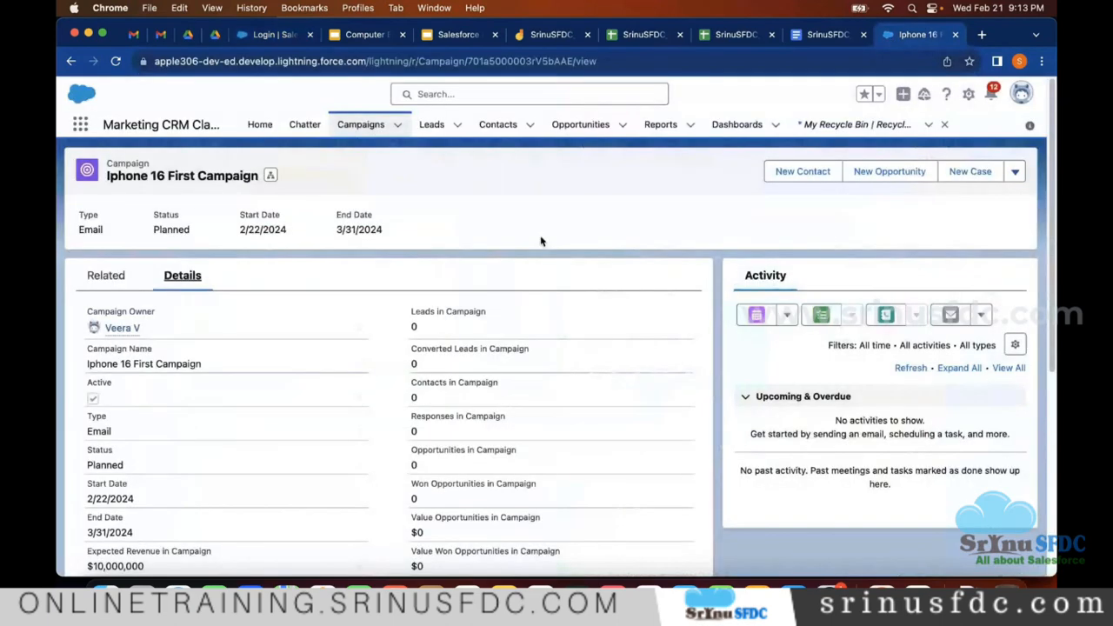
# Open the Leads object, check the Created period options for My Leads, and go back to the All Active Campaigns list
pyautogui.click(434, 126)
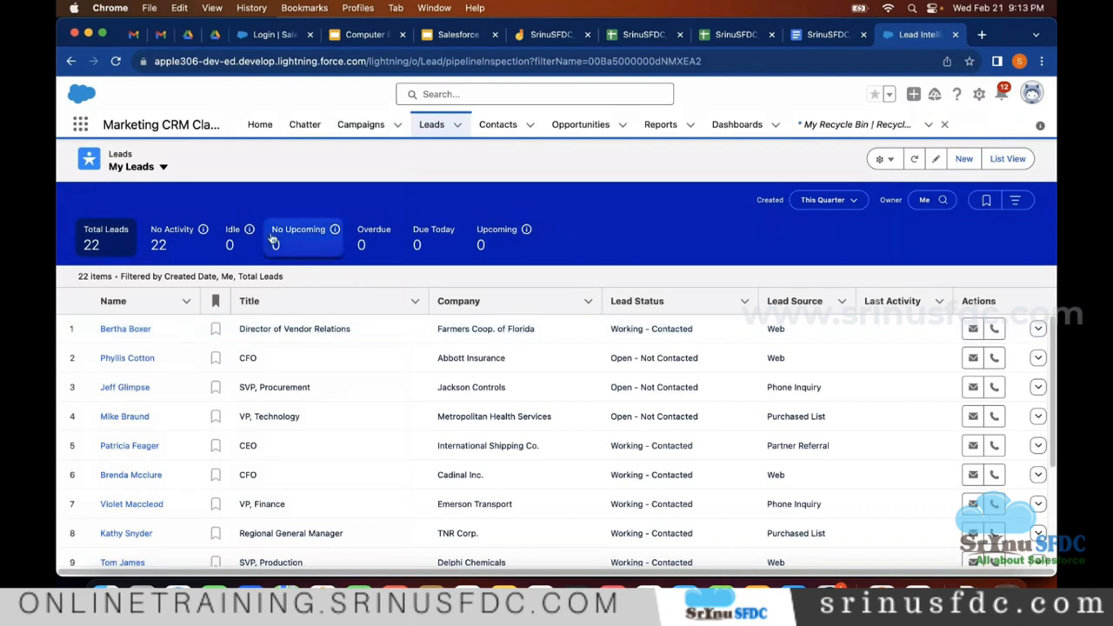
pyautogui.click(835, 202)
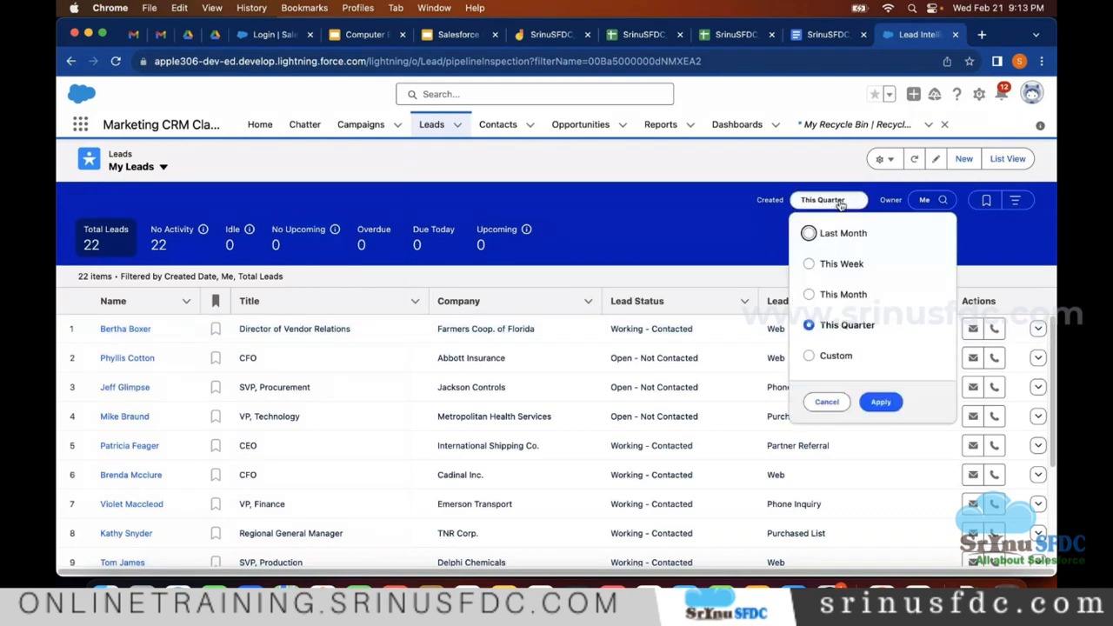
pyautogui.click(168, 194)
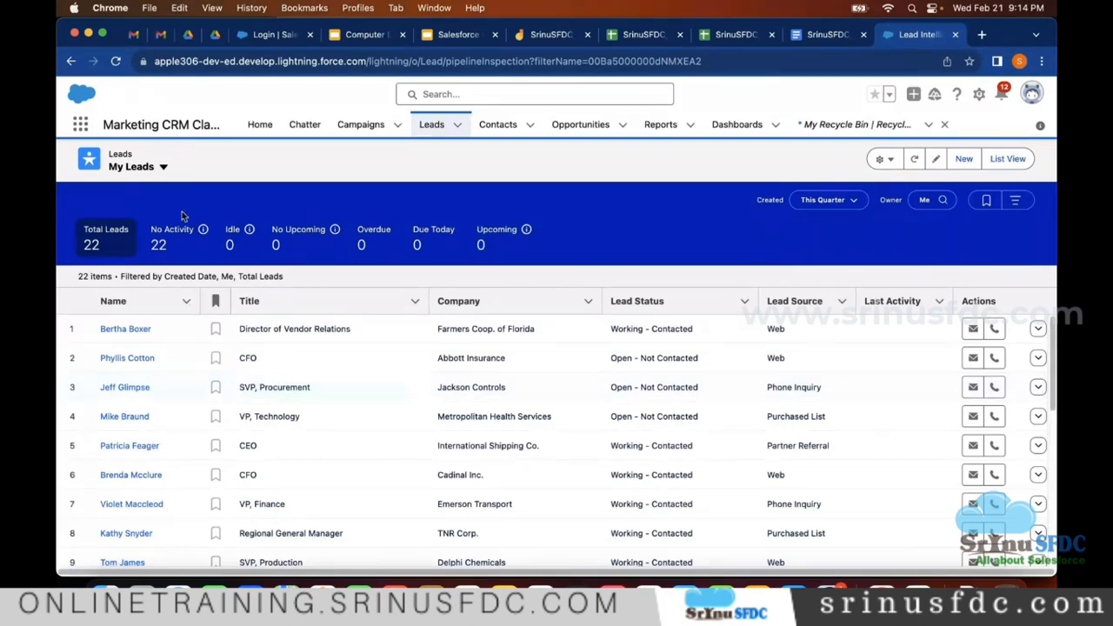
pyautogui.click(152, 174)
pyautogui.click(356, 130)
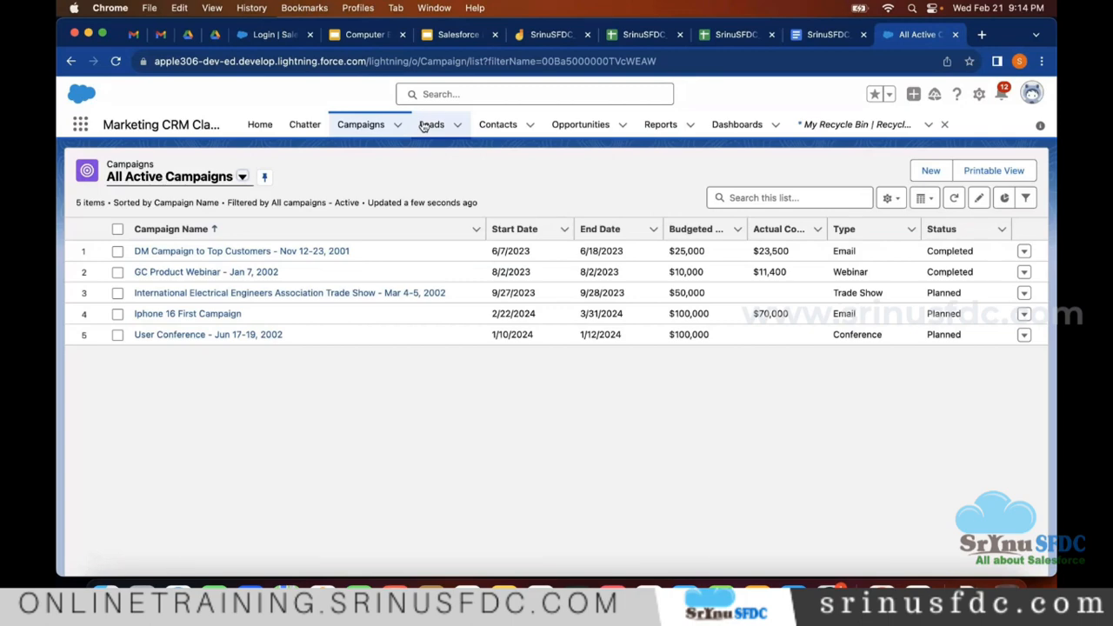
# Open the My Leads list and read through its lead records from first to last
pyautogui.click(426, 124)
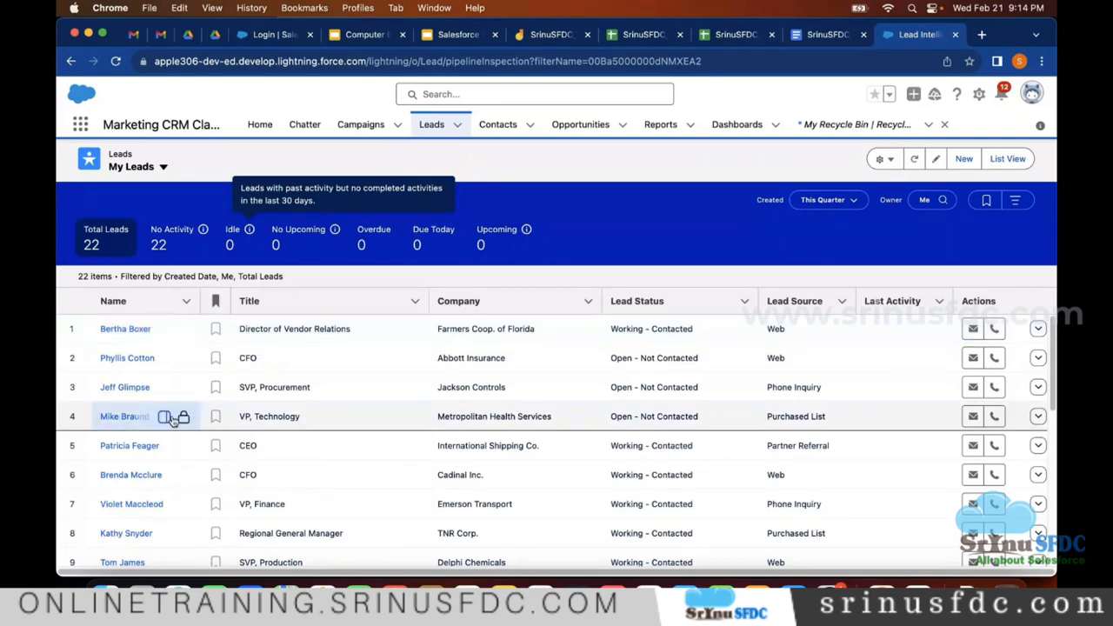
pyautogui.scroll(-5, 149, 426)
pyautogui.scroll(-2, 148, 392)
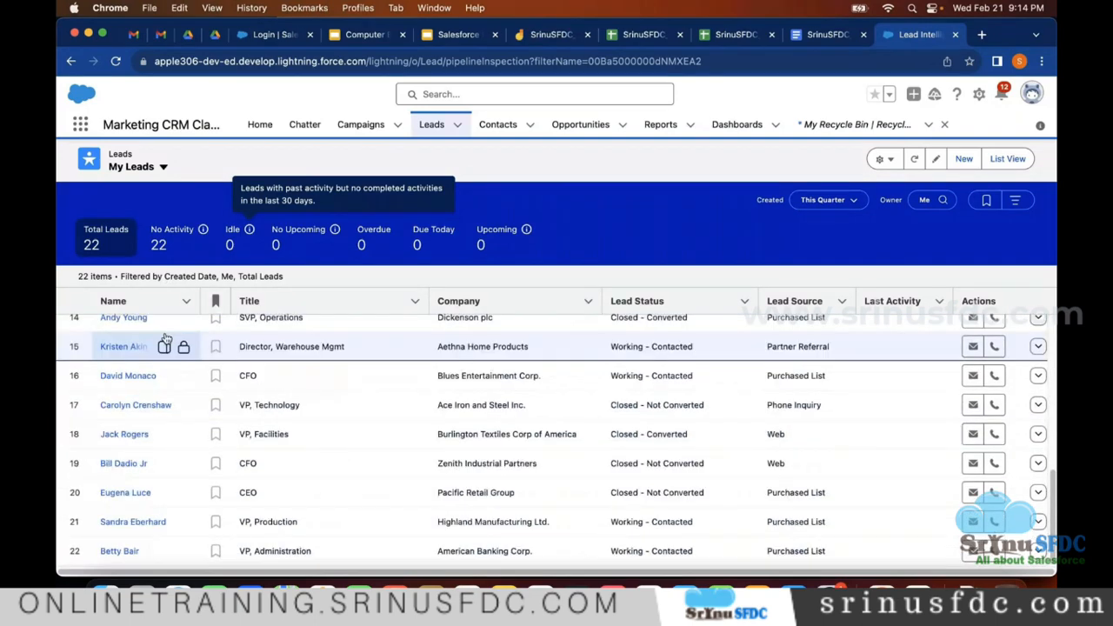
pyautogui.scroll(7, 165, 339)
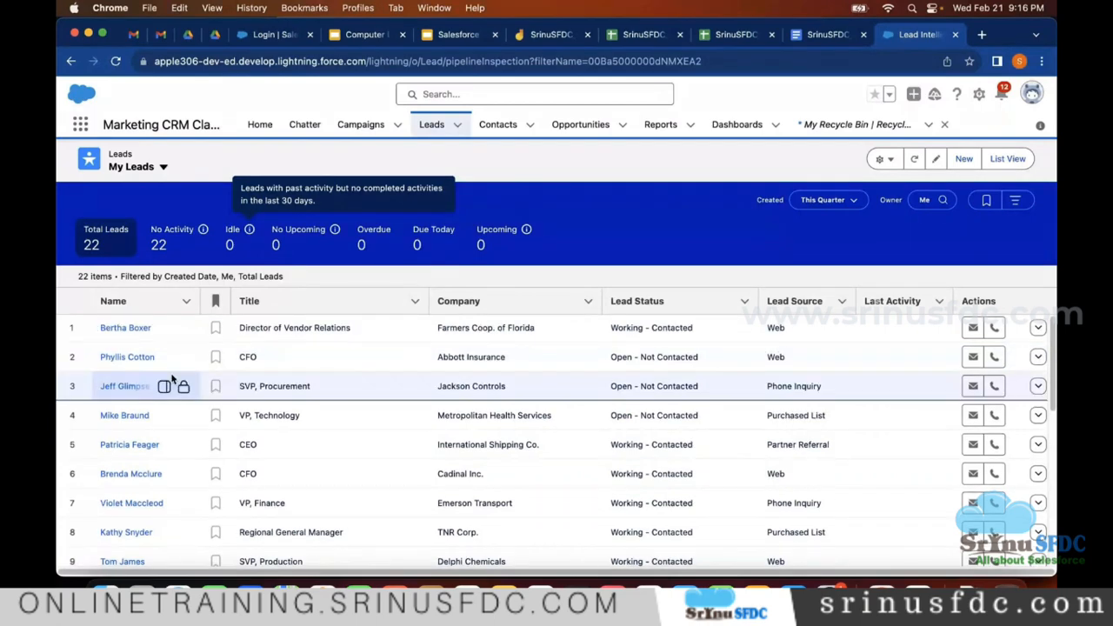
pyautogui.scroll(-1, 171, 380)
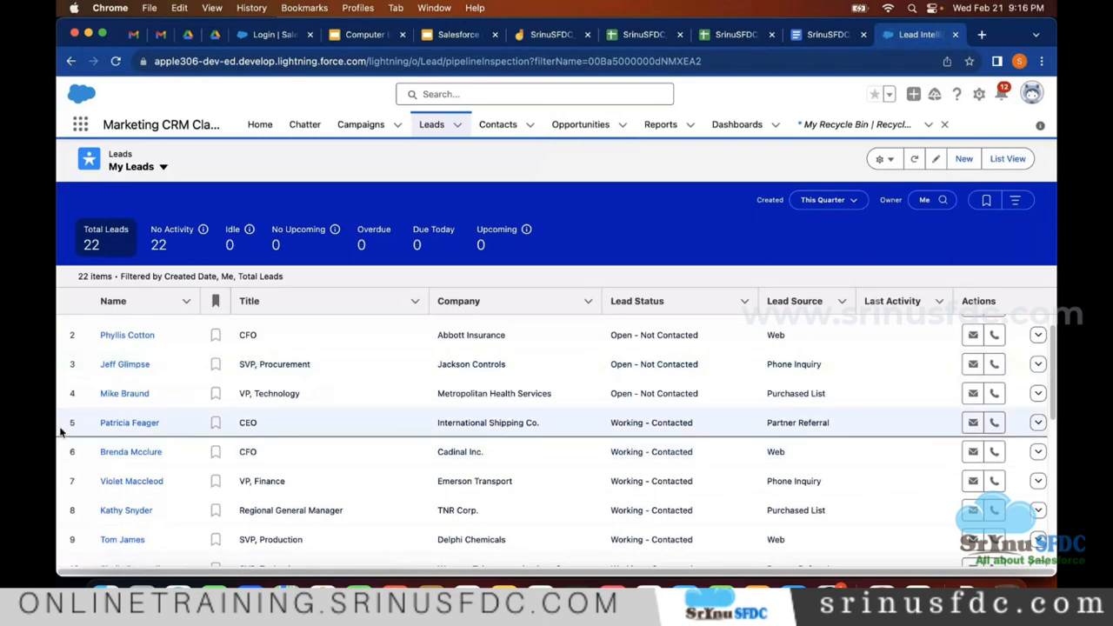
pyautogui.scroll(1, 96, 418)
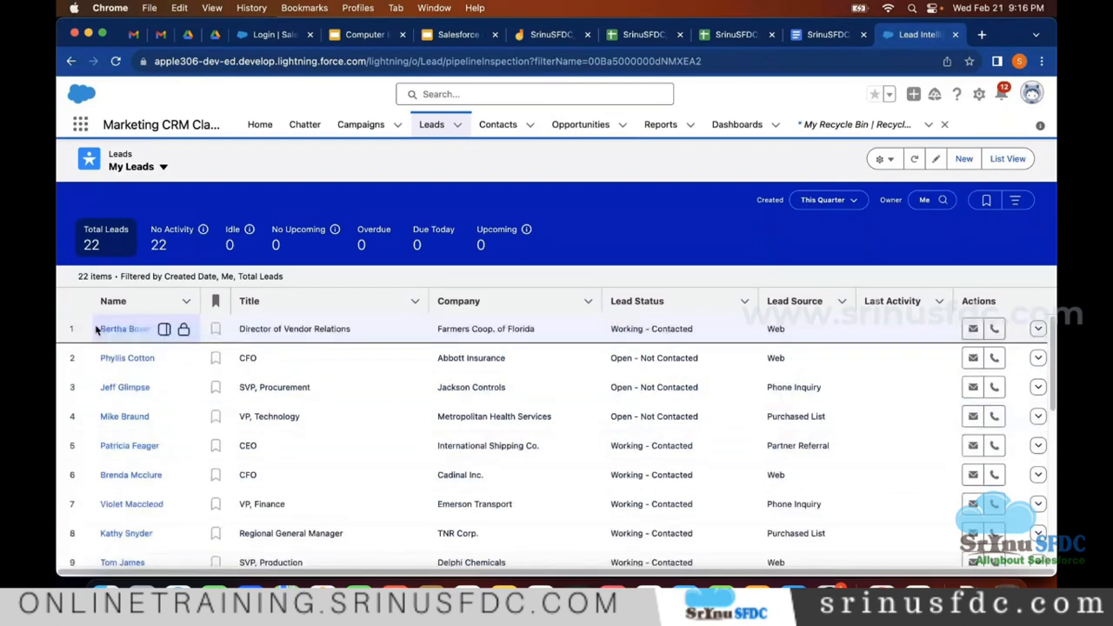
# Open the Farmers Coop. of Florida lead from My Leads and show its detail fields
pyautogui.click(160, 334)
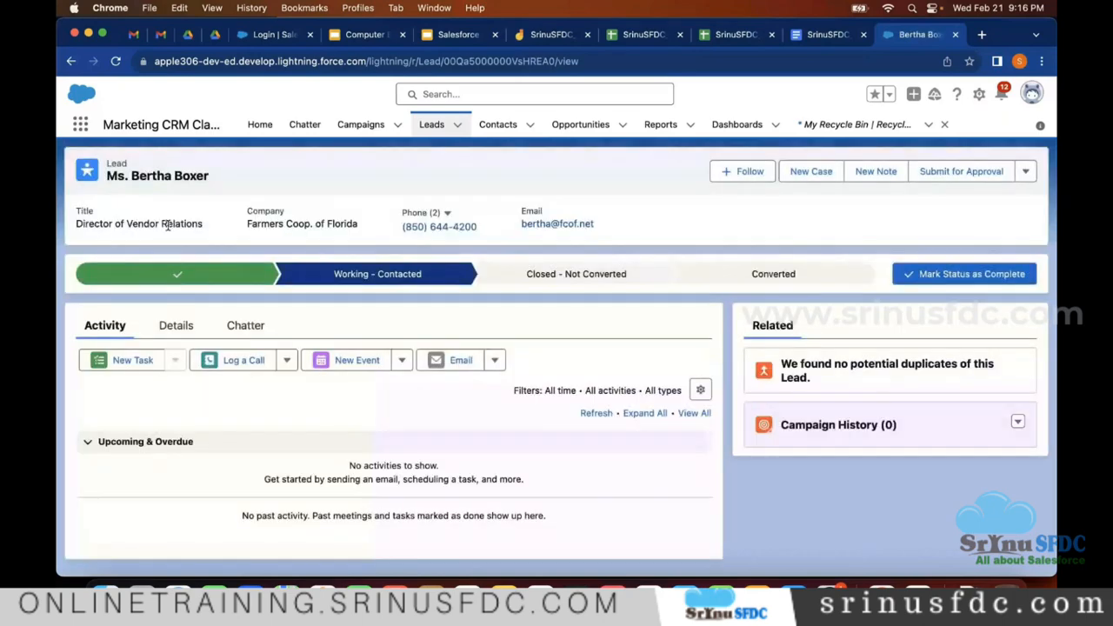
pyautogui.click(165, 326)
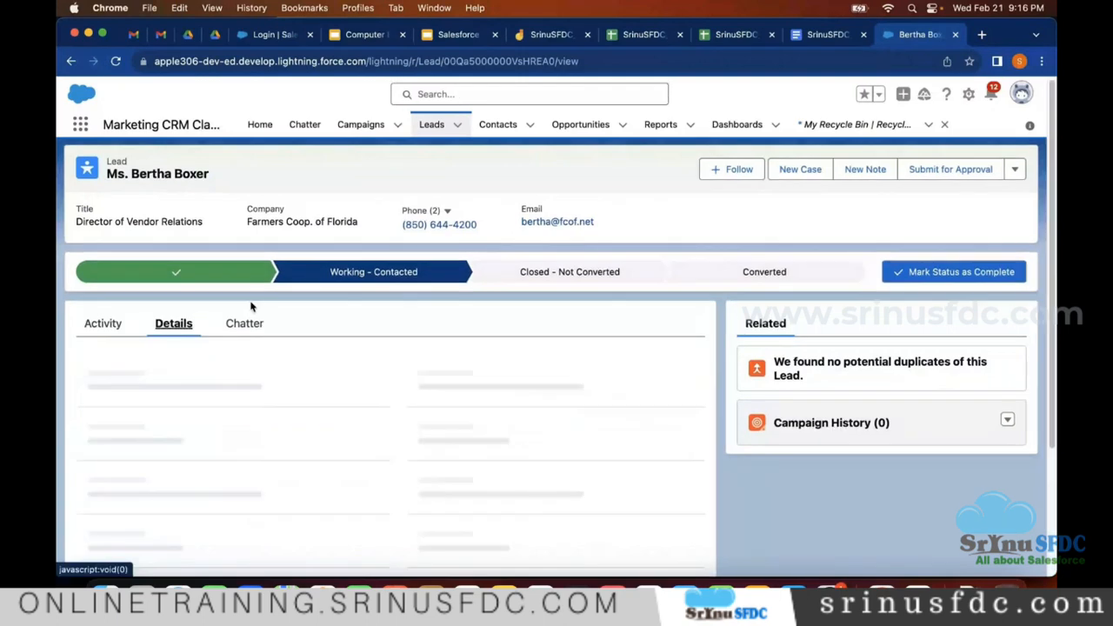
pyautogui.scroll(-2, 250, 306)
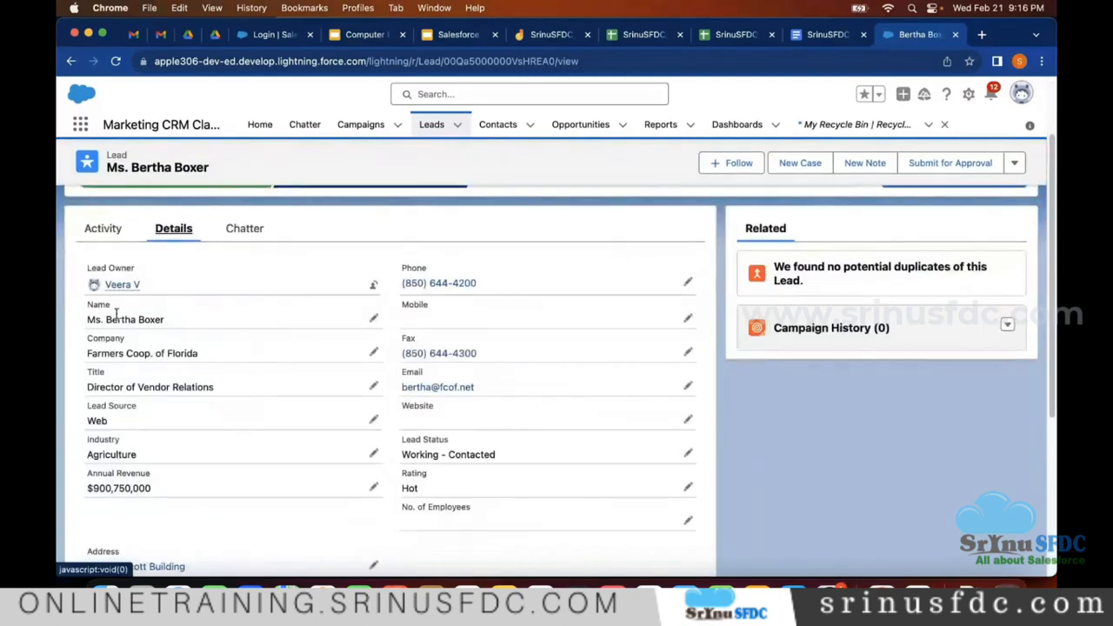
# Open the Farmers Coop. of Florida lead's details for editing and examine the name parts, company, contact and status fields
pyautogui.doubleClick(262, 326)
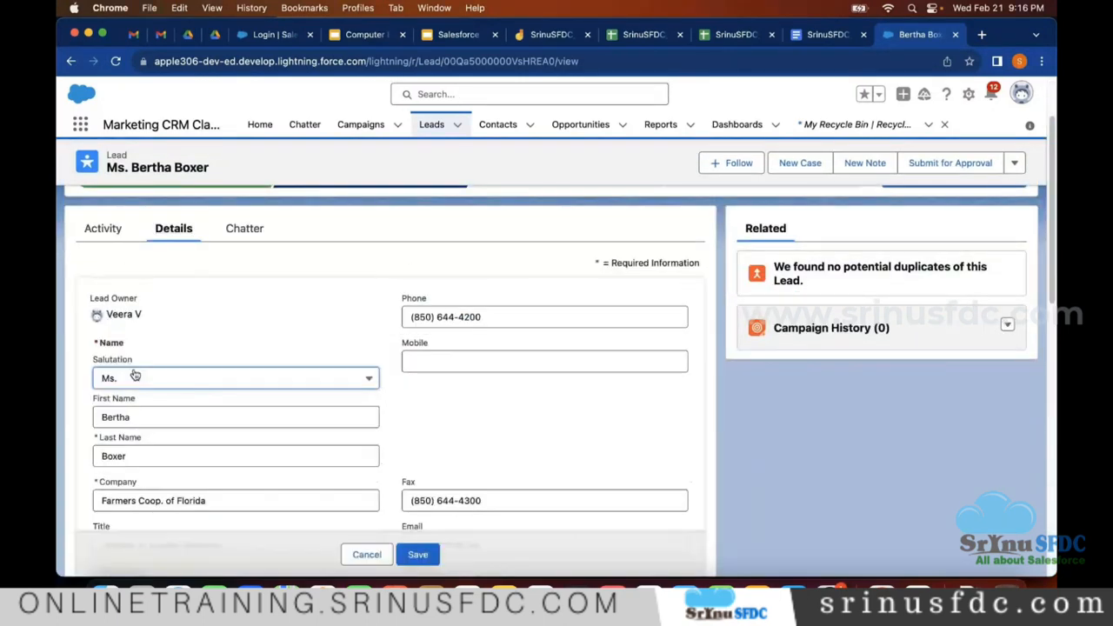
pyautogui.scroll(-1, 234, 366)
pyautogui.scroll(-1, 218, 382)
pyautogui.scroll(-1, 226, 369)
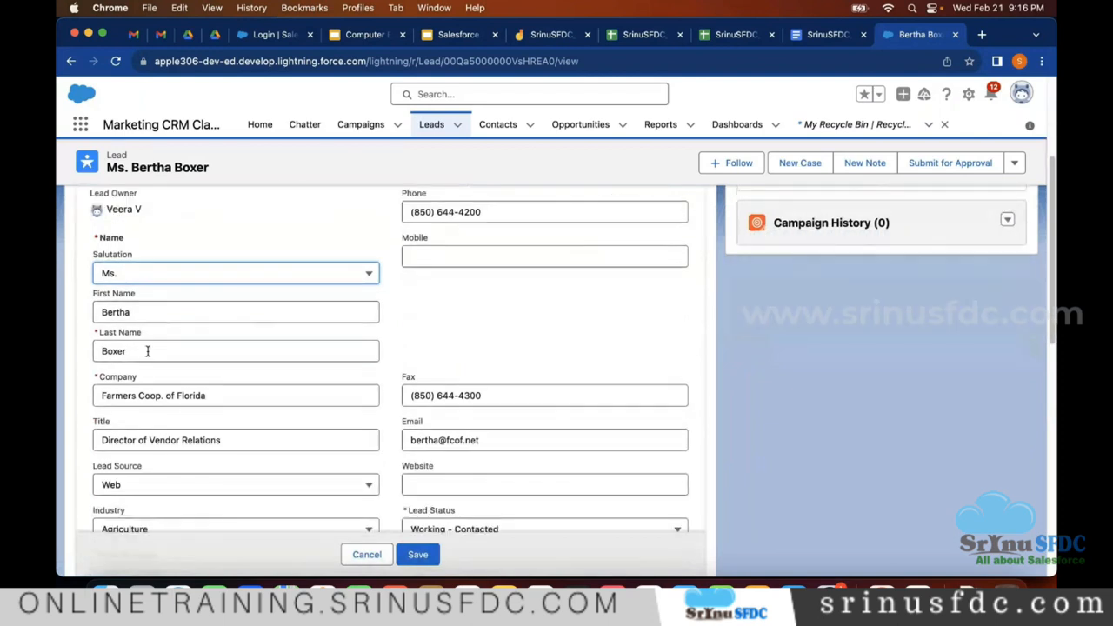
pyautogui.scroll(-2, 217, 345)
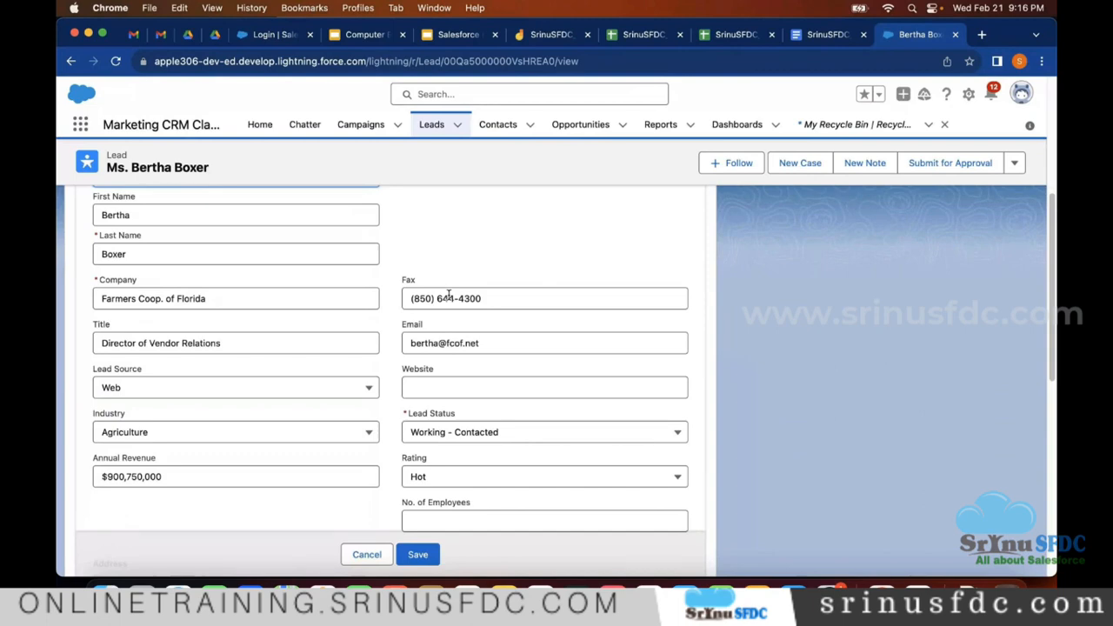
pyautogui.scroll(1, 226, 462)
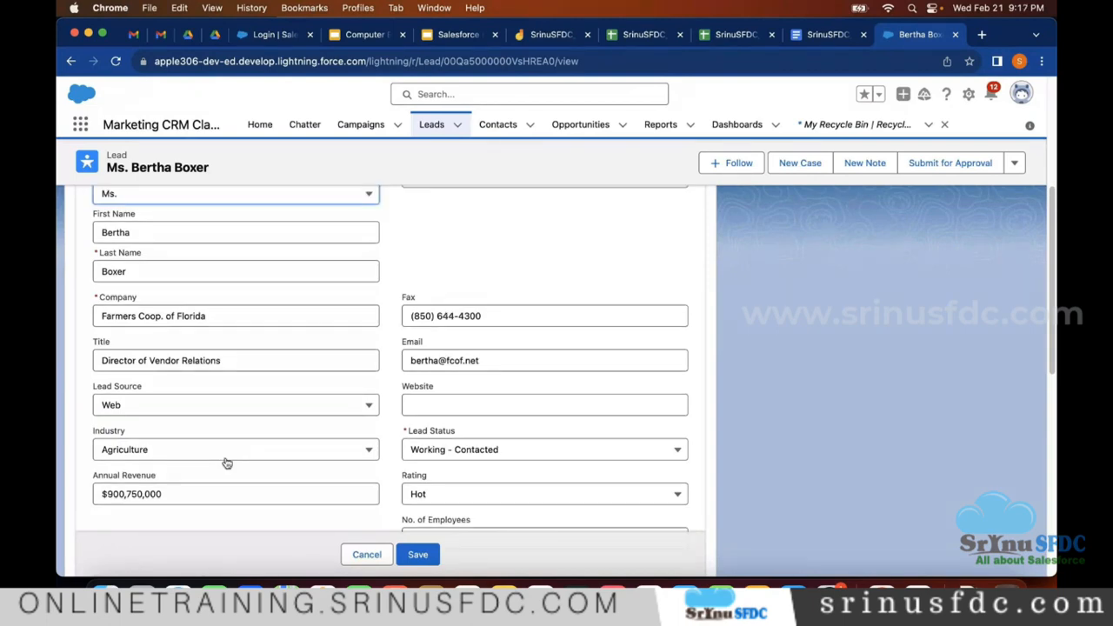
pyautogui.scroll(5, 226, 462)
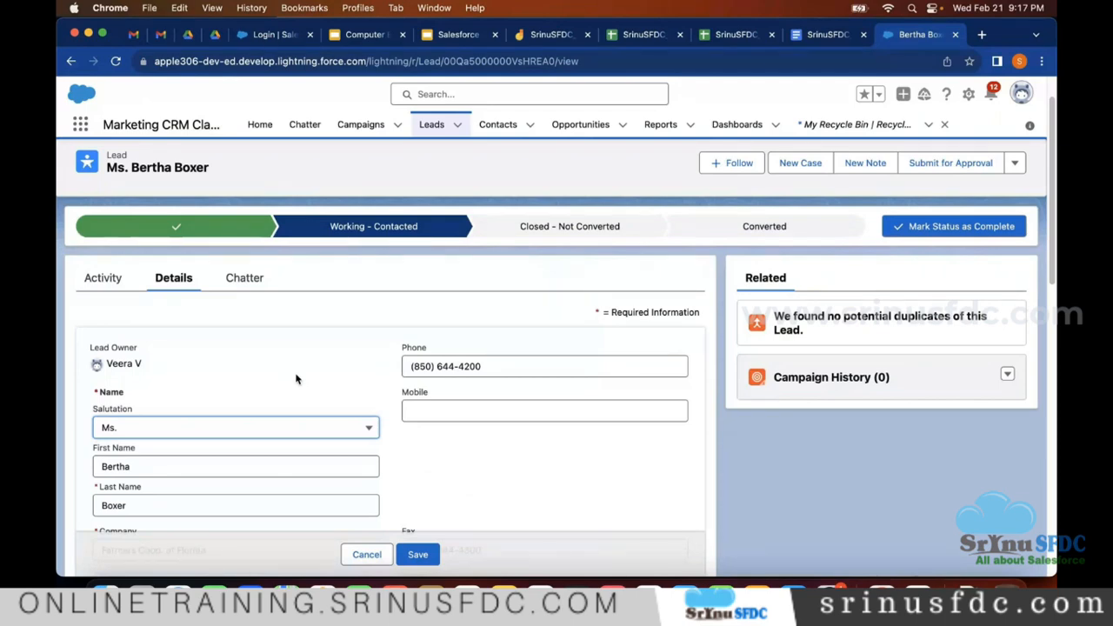
# Read through the lead's editable fields from Salutation to the address Street, and leave editing without saving
pyautogui.scroll(-1, 295, 379)
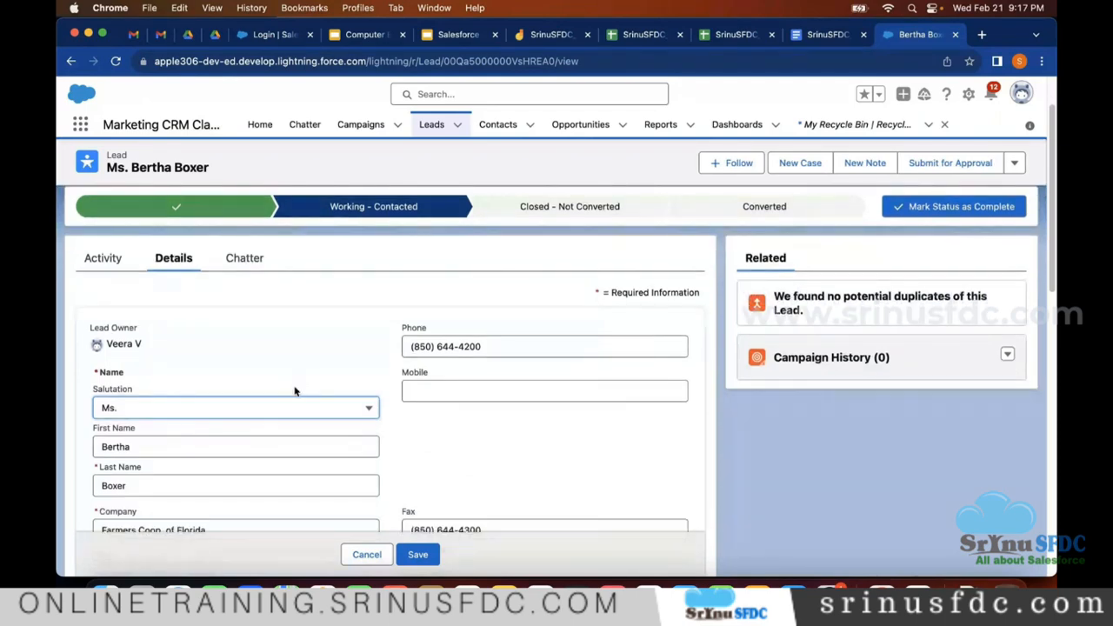
pyautogui.scroll(-1, 348, 336)
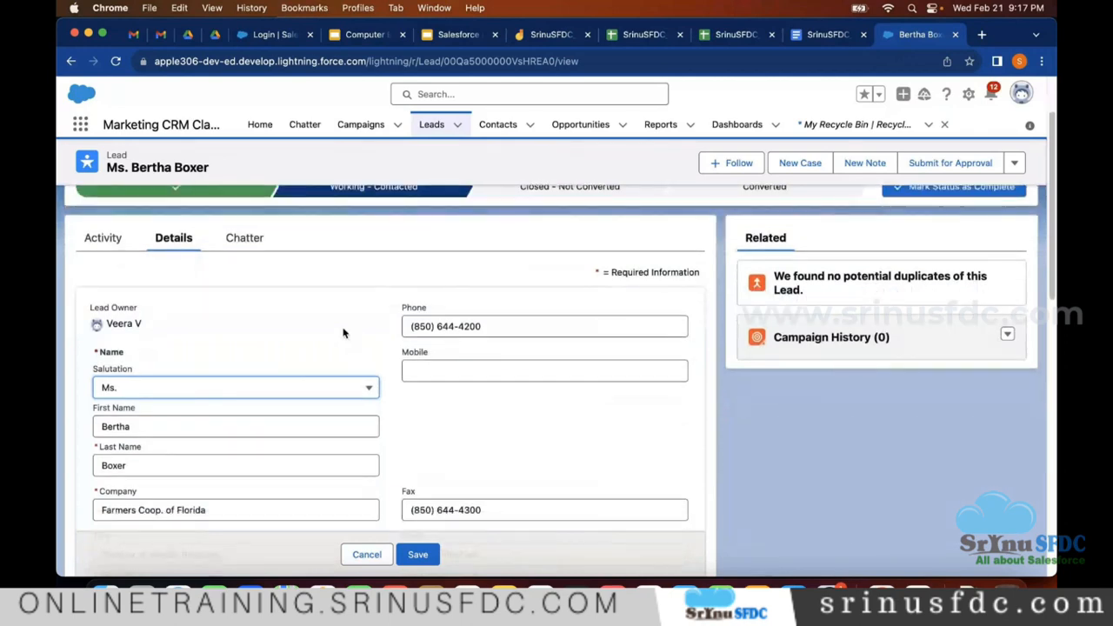
pyautogui.scroll(-5, 344, 331)
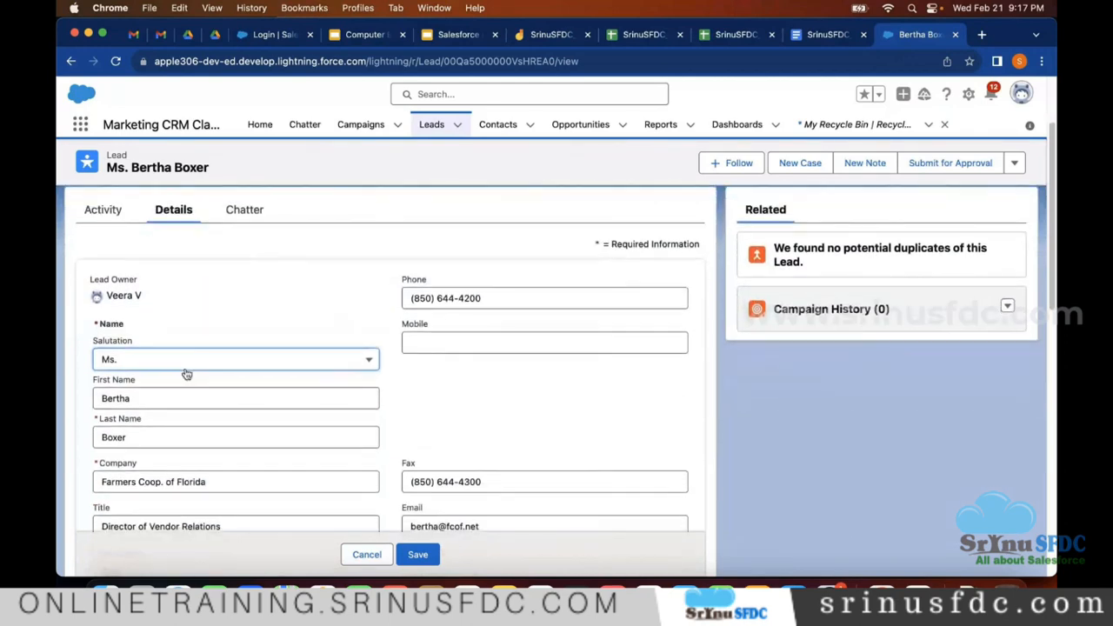
pyautogui.scroll(-1, 184, 370)
pyautogui.scroll(-1, 264, 343)
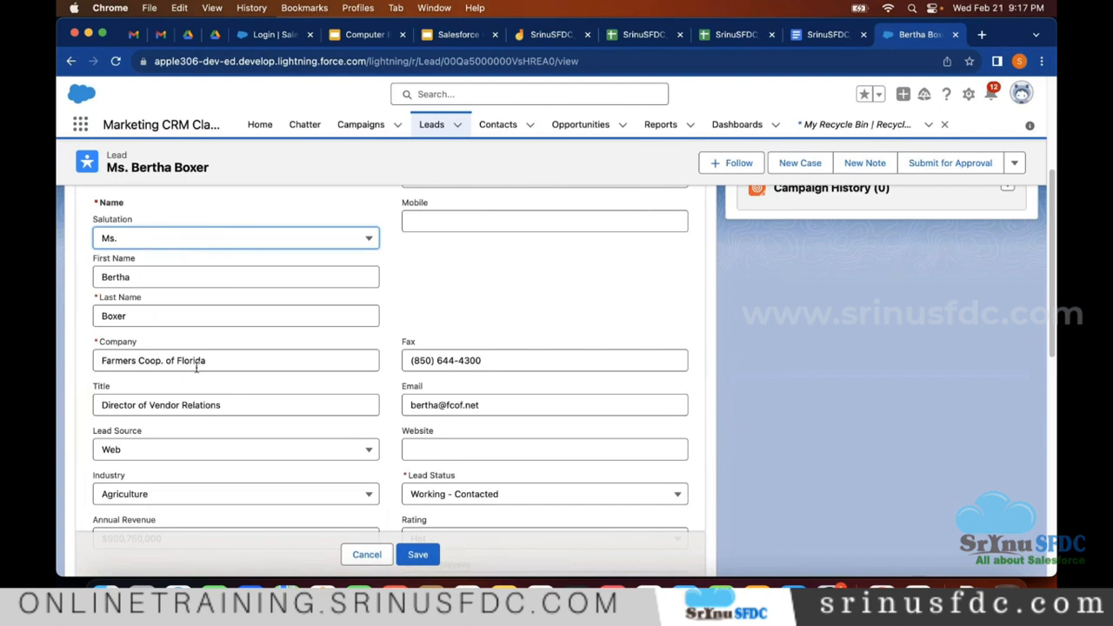
pyautogui.scroll(-1, 192, 415)
pyautogui.scroll(-1, 221, 378)
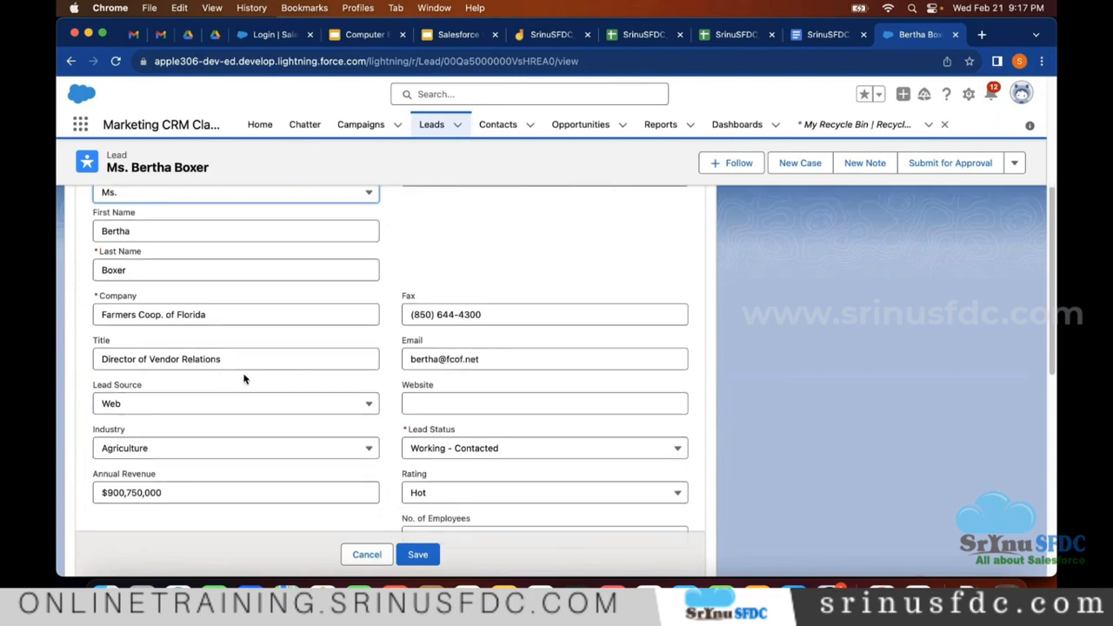
pyautogui.scroll(-1, 244, 379)
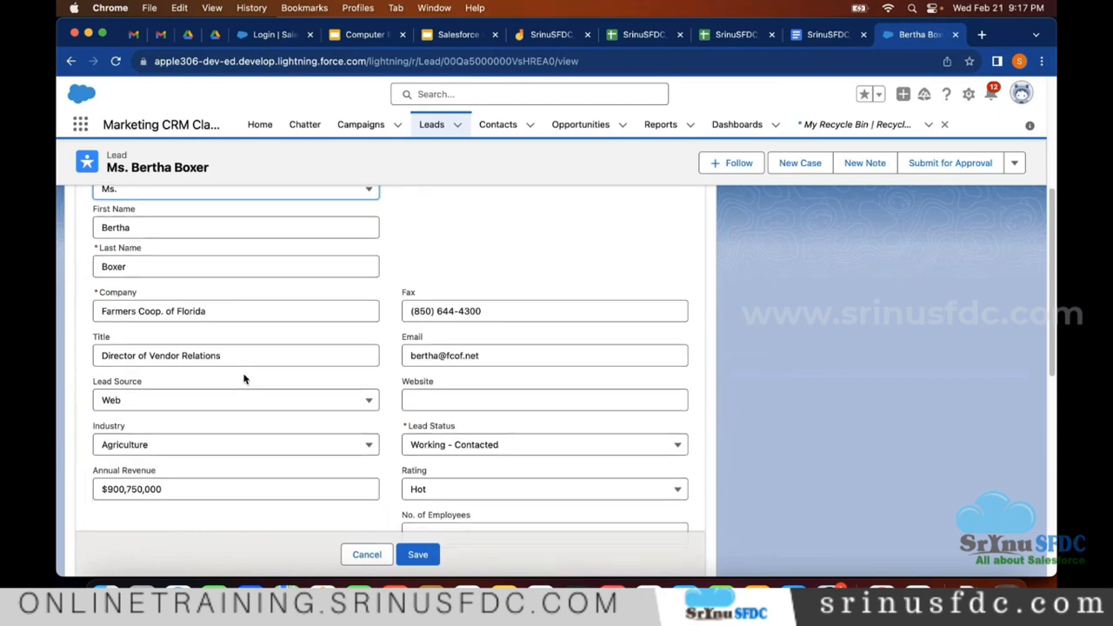
pyautogui.scroll(-5, 244, 379)
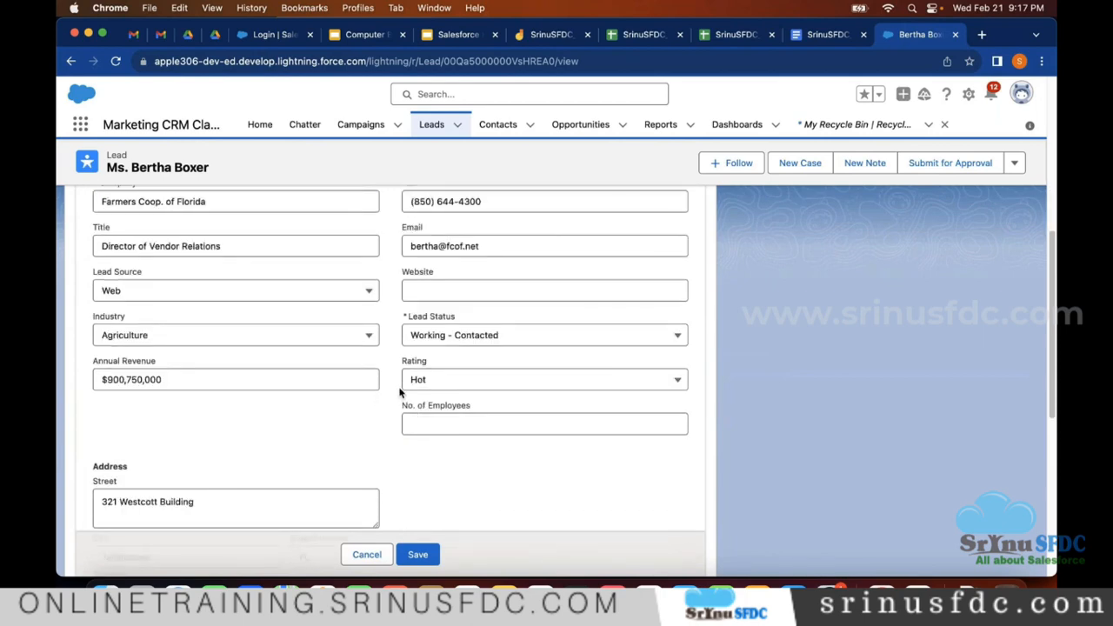
pyautogui.scroll(10, 185, 431)
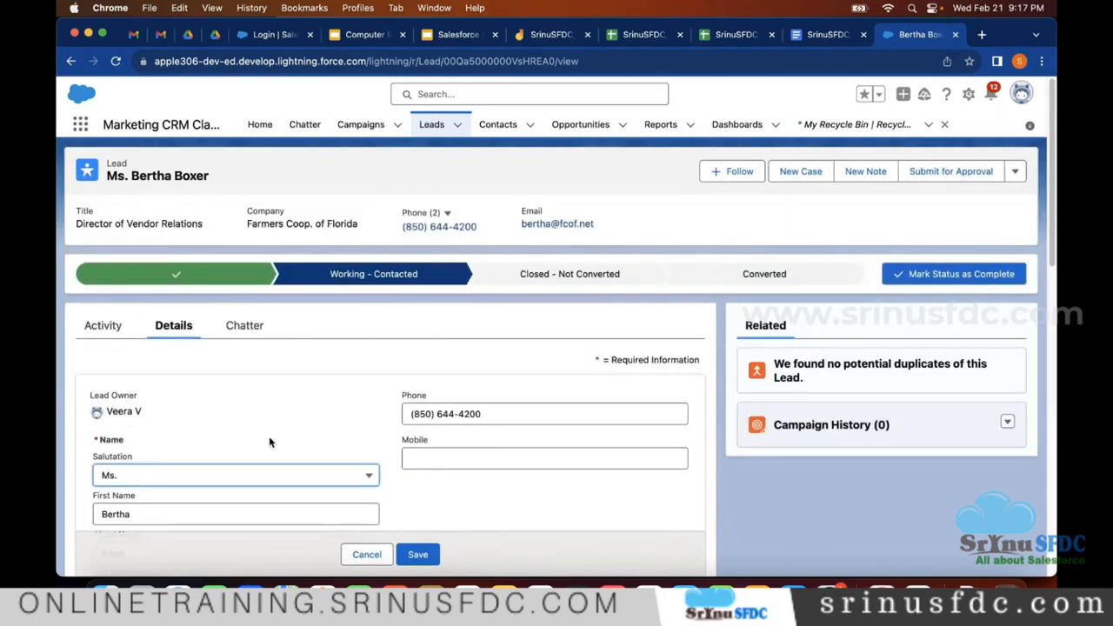
pyautogui.click(367, 554)
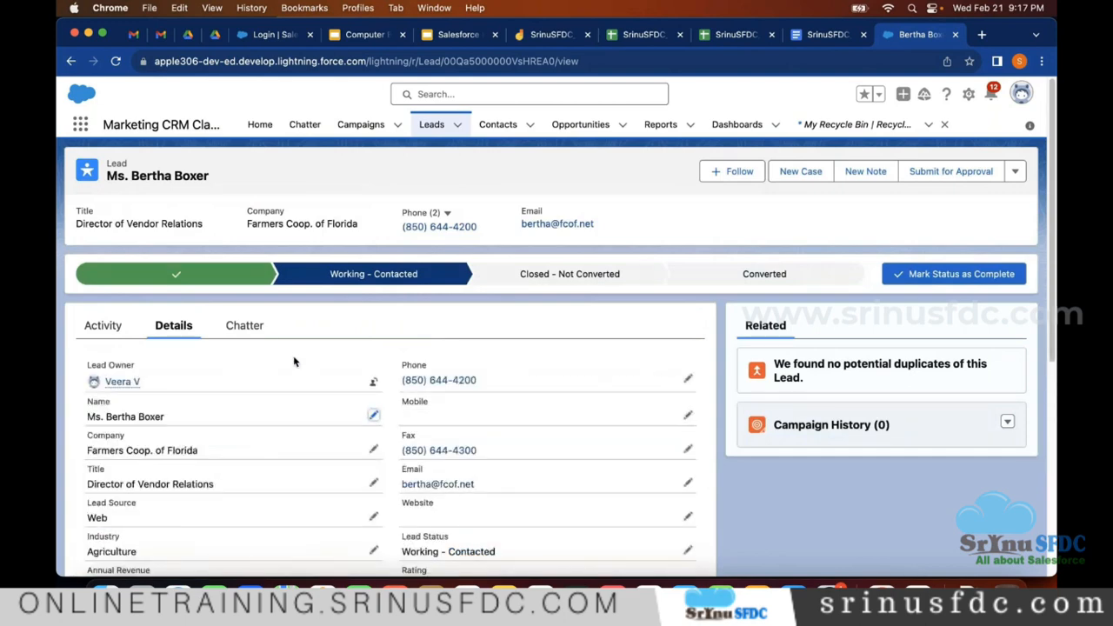
# Review the lead's detail fields in view mode from Lead Owner to Product Interest
pyautogui.scroll(-1, 370, 345)
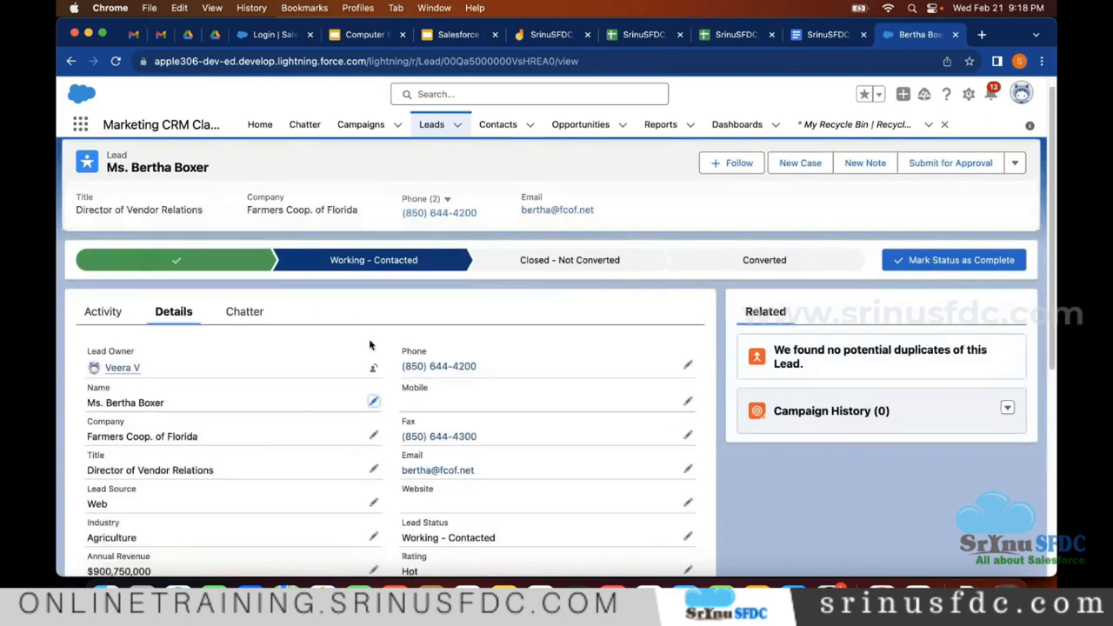
pyautogui.scroll(-1, 642, 345)
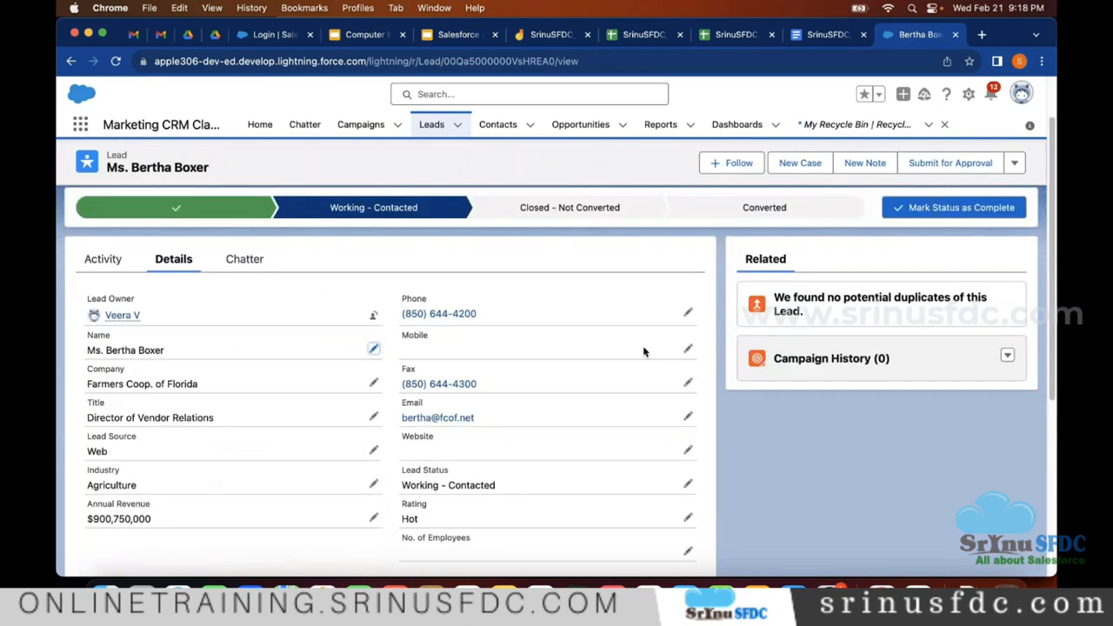
pyautogui.scroll(-2, 642, 346)
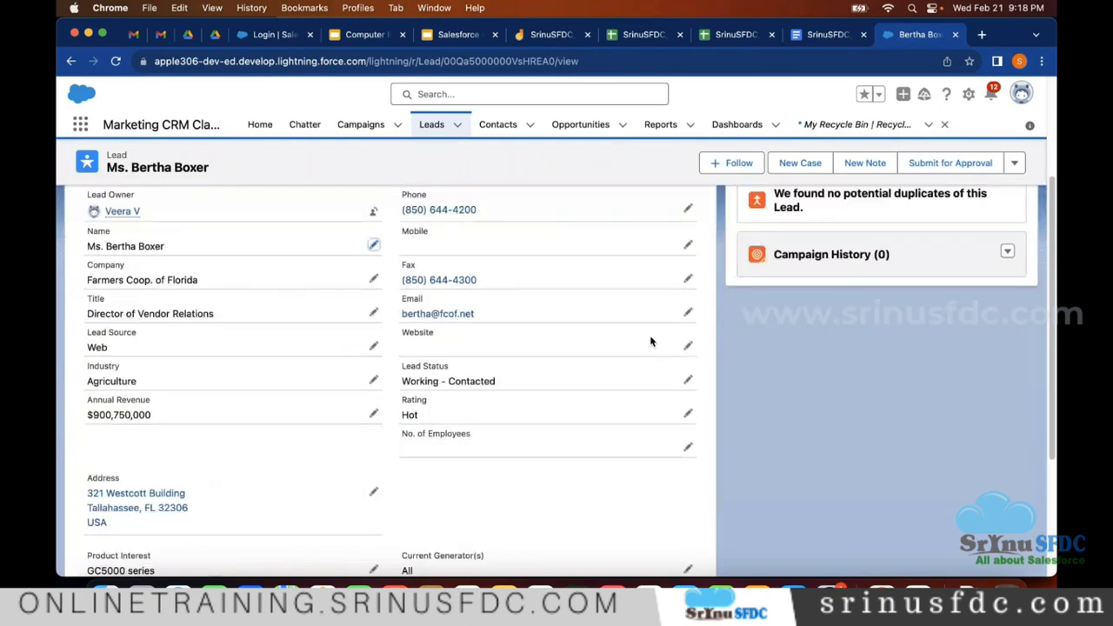
# Set the lead's status to Open - Not Contacted and save the record
pyautogui.click(689, 383)
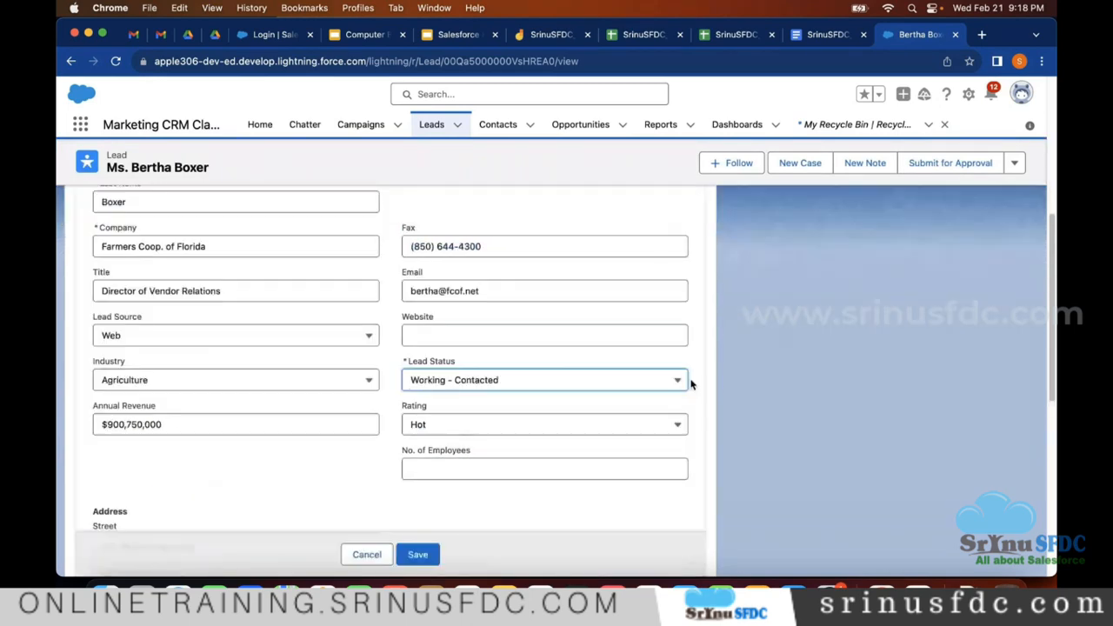
pyautogui.click(624, 390)
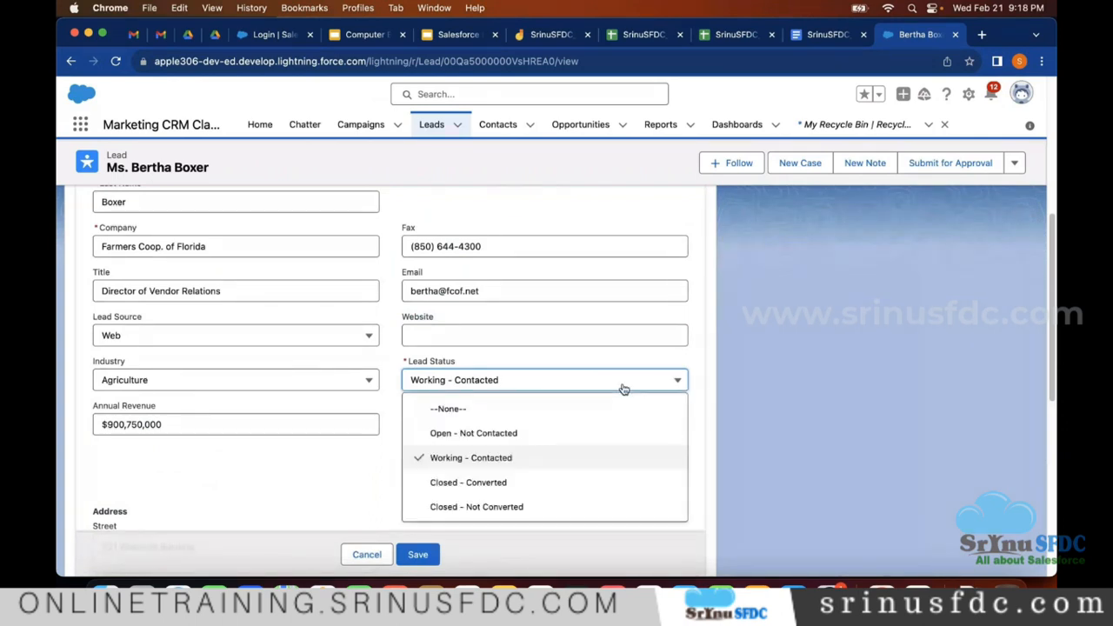
pyautogui.click(491, 434)
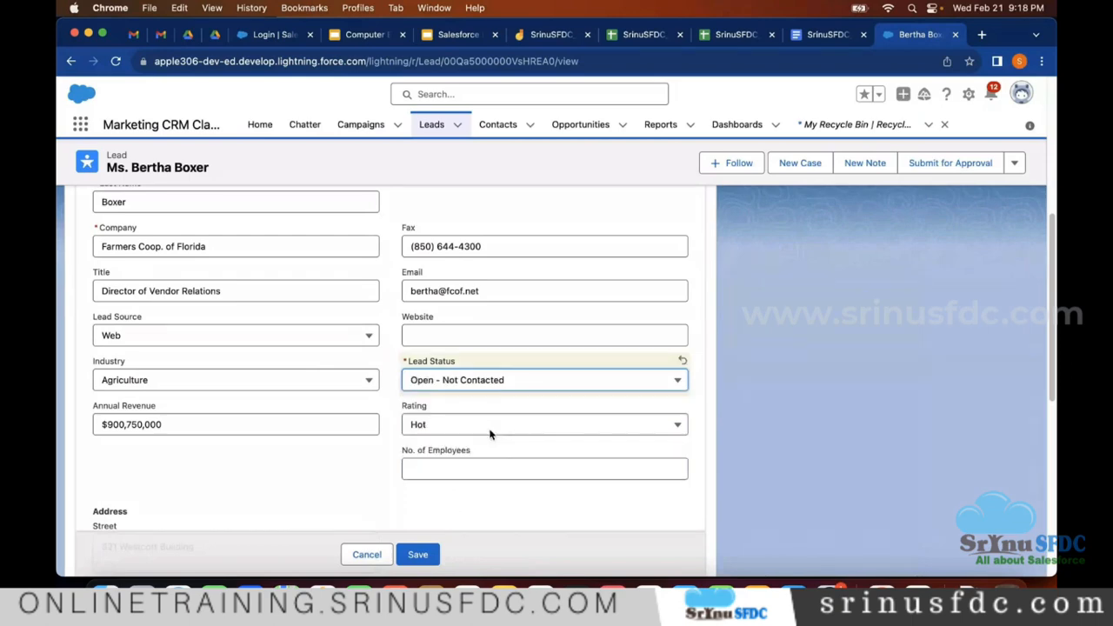
pyautogui.click(427, 552)
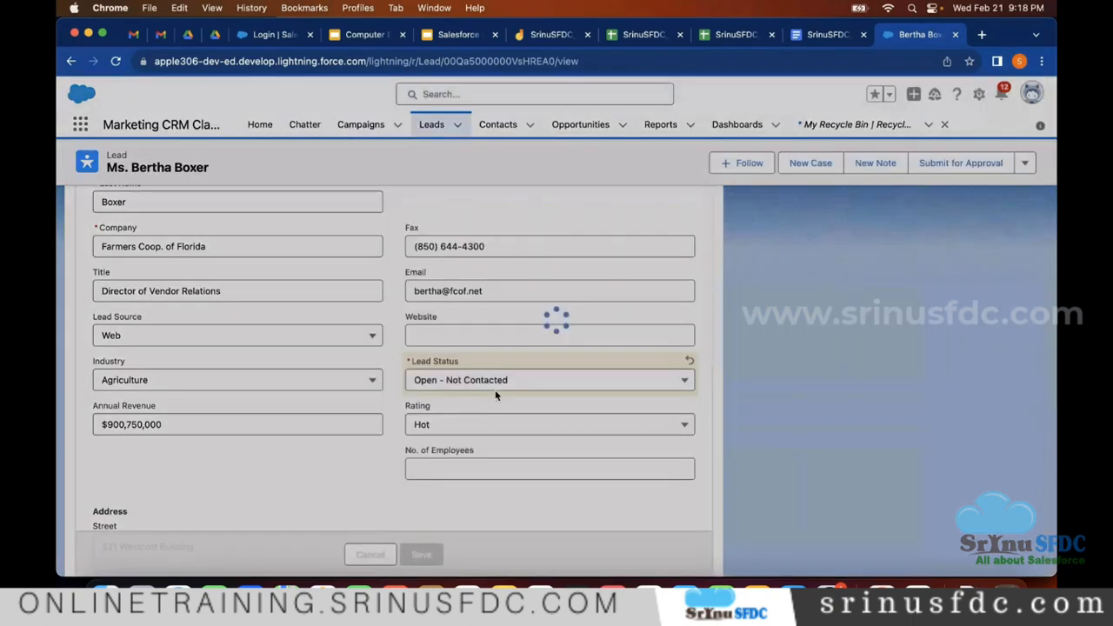
pyautogui.scroll(5, 294, 244)
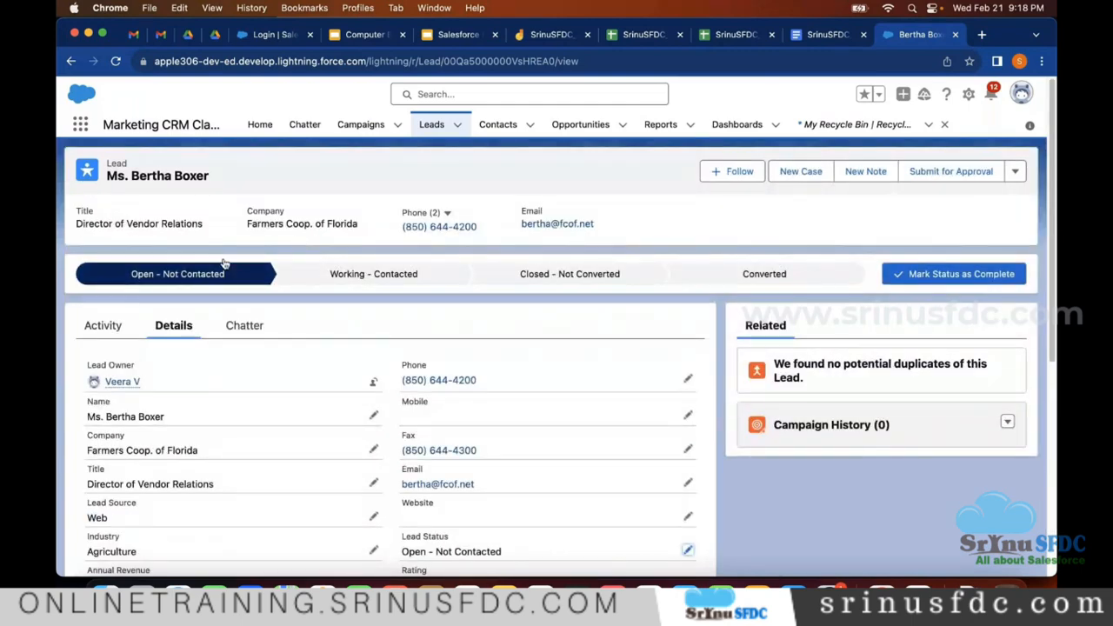
pyautogui.scroll(-1, 529, 362)
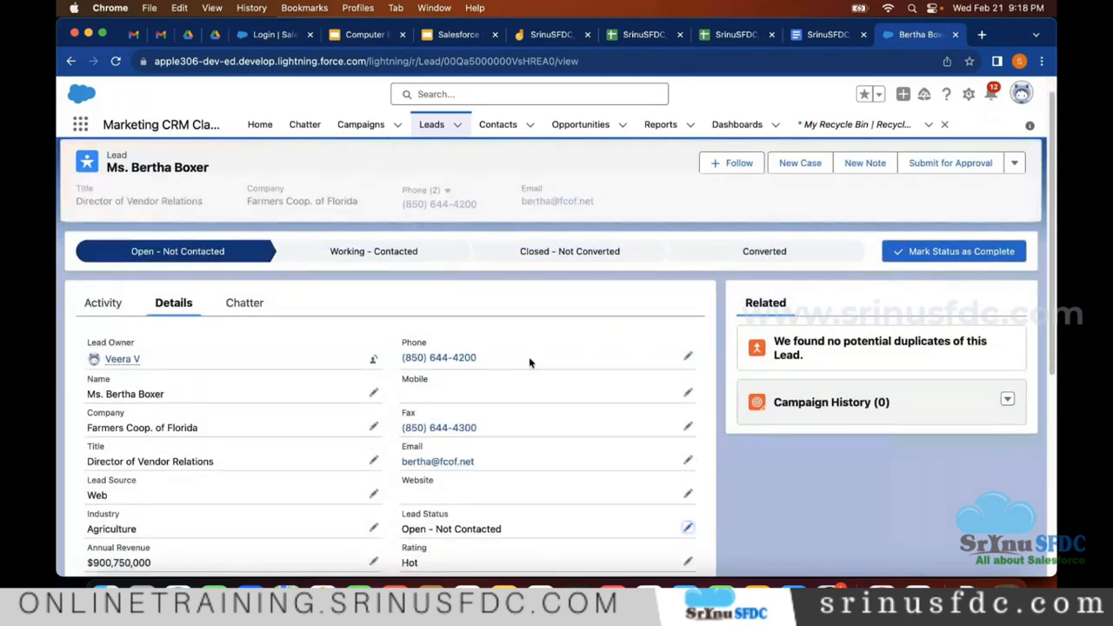
pyautogui.scroll(-2, 483, 376)
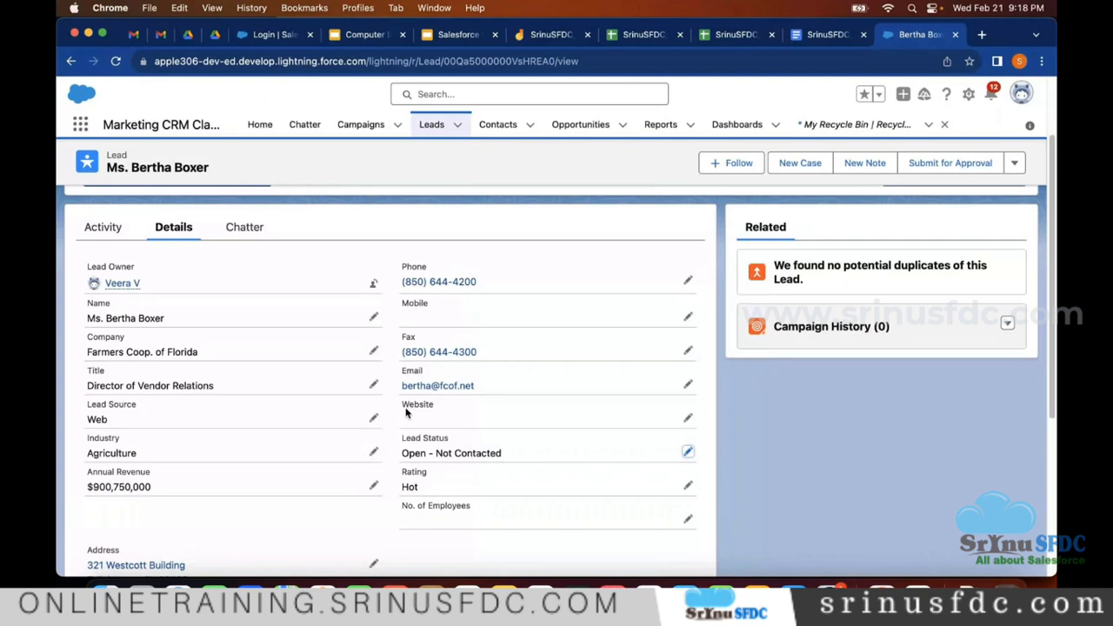
# Set the lead's status to Working - Contacted and save the record
pyautogui.scroll(1, 587, 370)
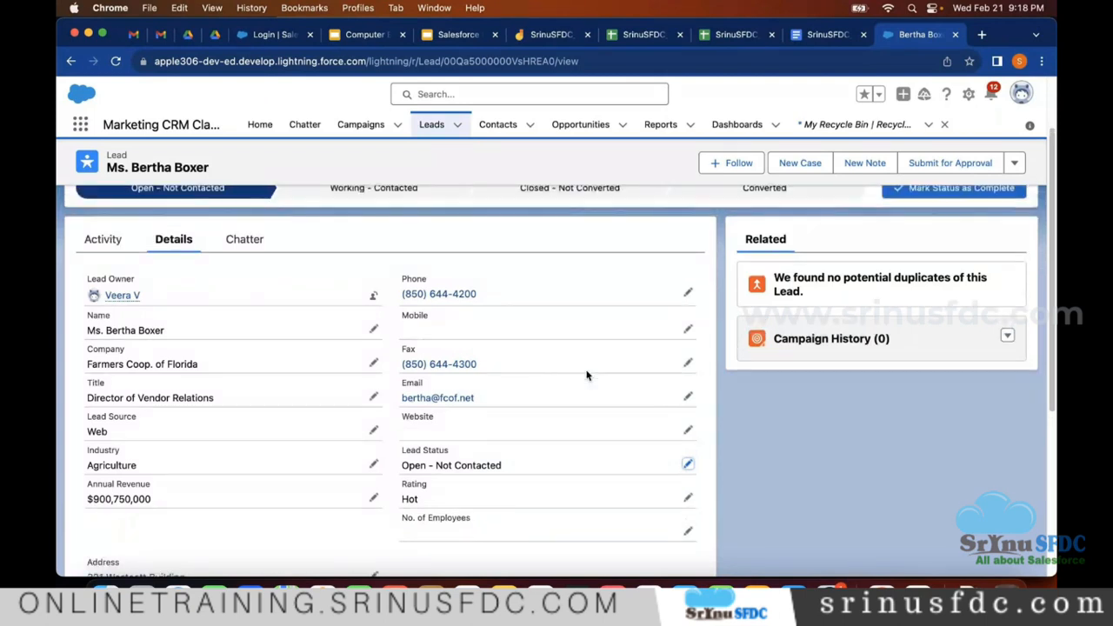
pyautogui.click(688, 464)
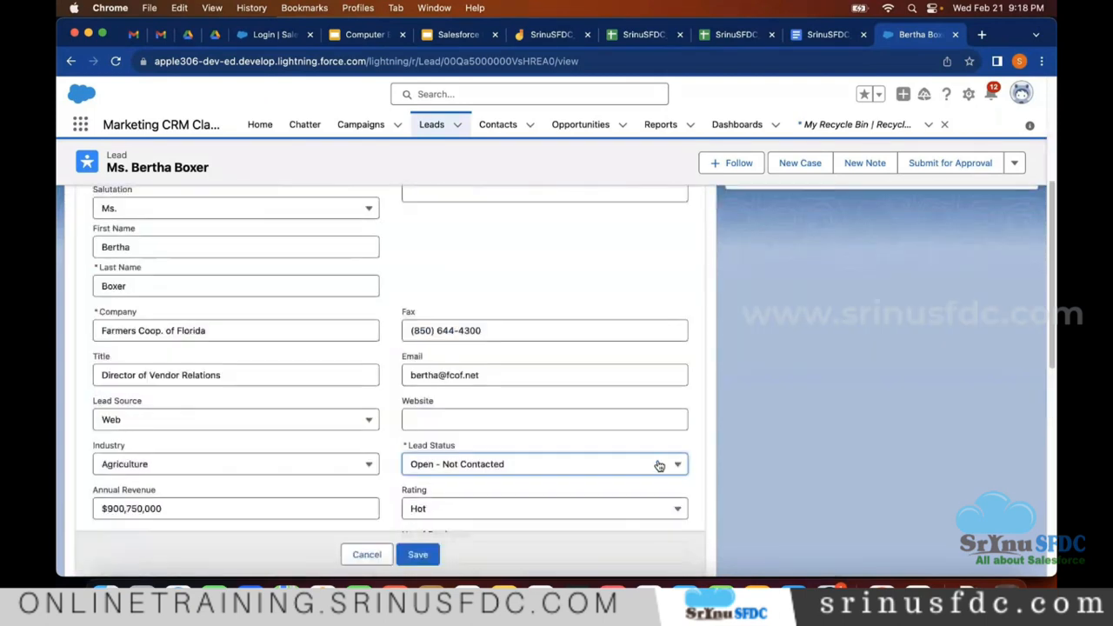
pyautogui.click(659, 466)
pyautogui.click(466, 391)
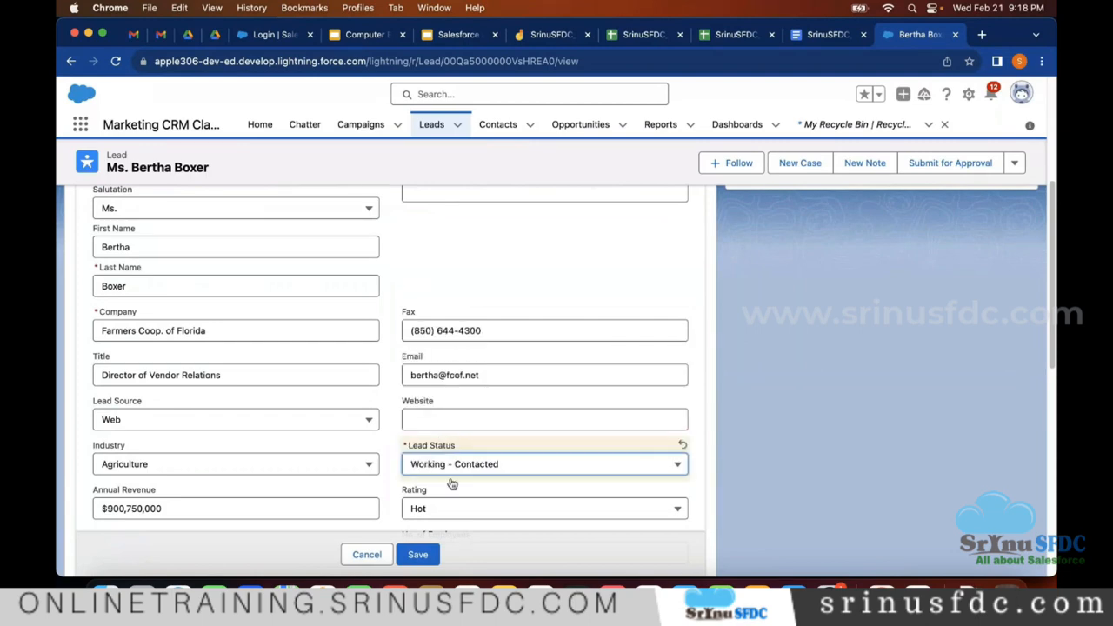
pyautogui.click(417, 554)
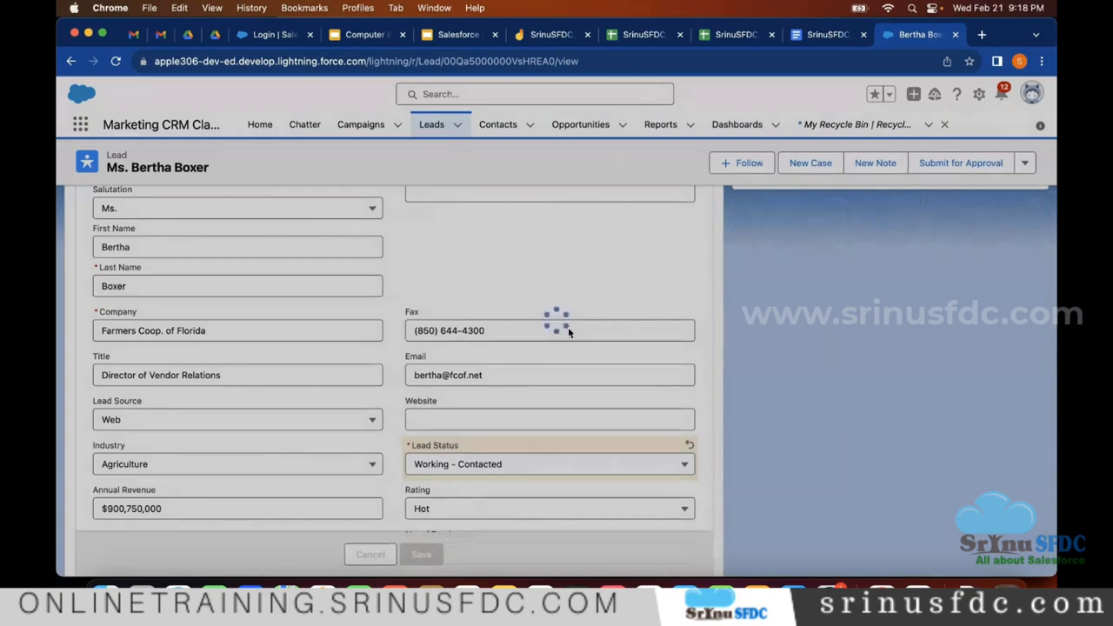
pyautogui.scroll(1, 468, 342)
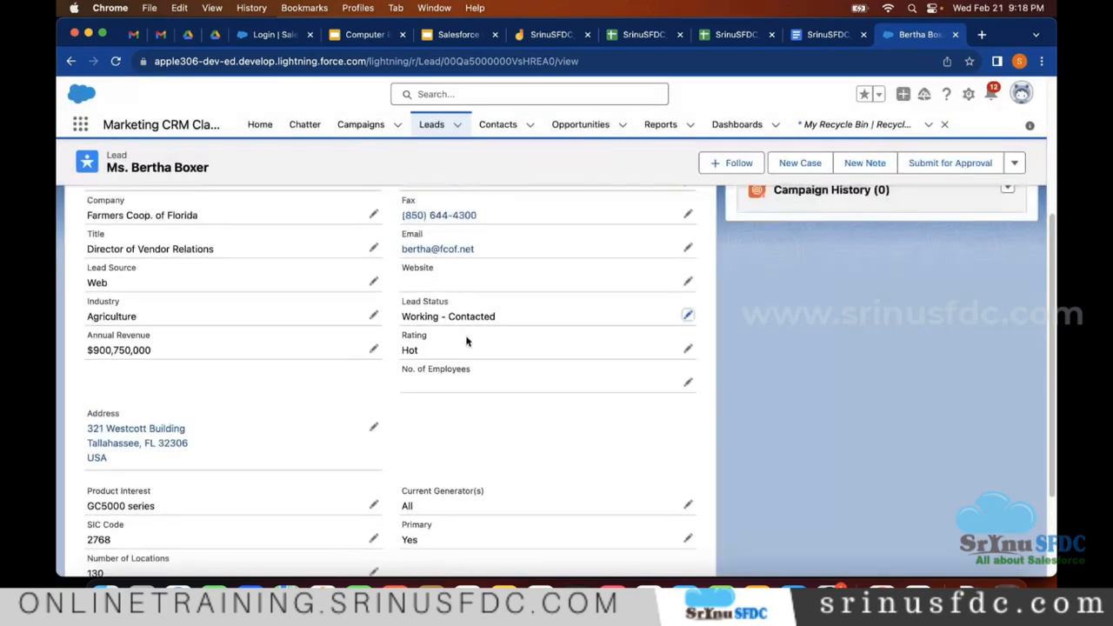
pyautogui.scroll(2, 374, 343)
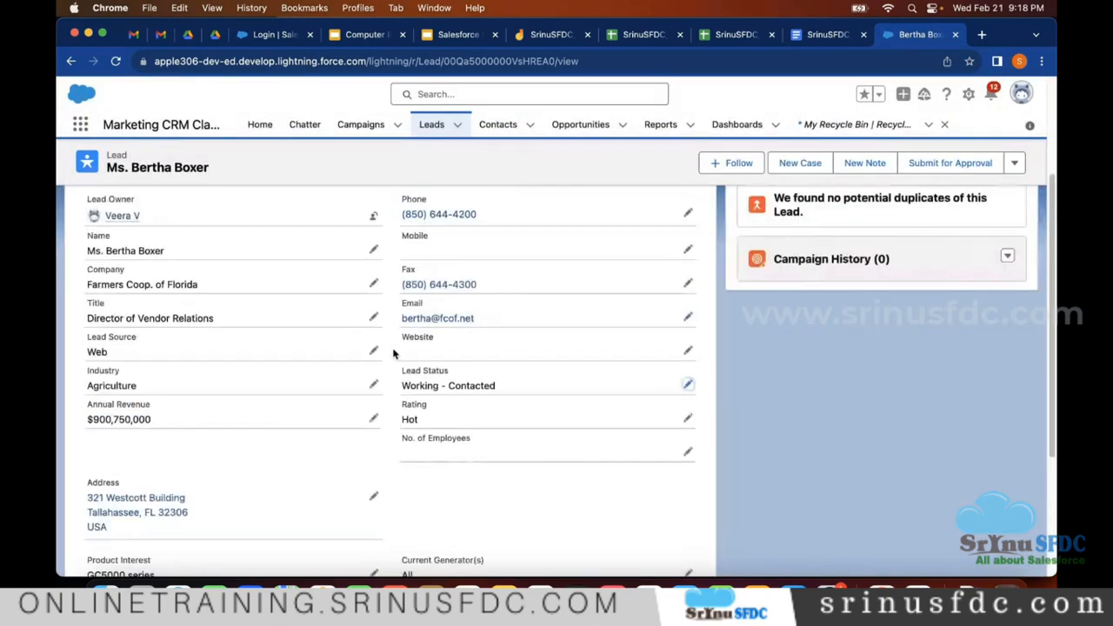
# Set the lead's status to Closed - Converted and save the record
pyautogui.scroll(-1, 387, 365)
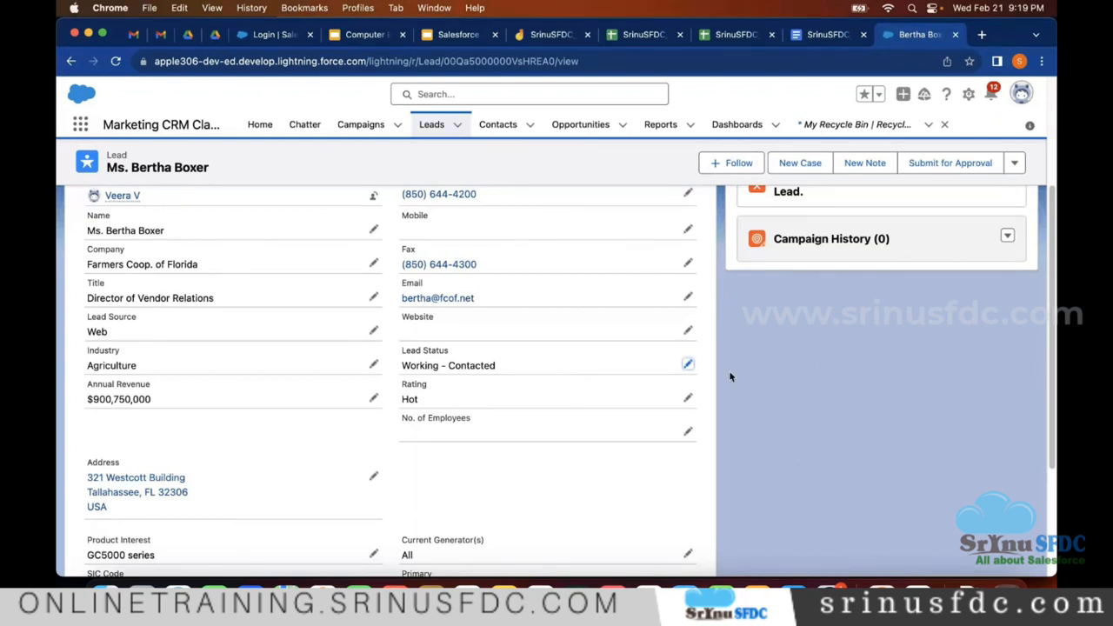
pyautogui.click(691, 368)
pyautogui.click(534, 372)
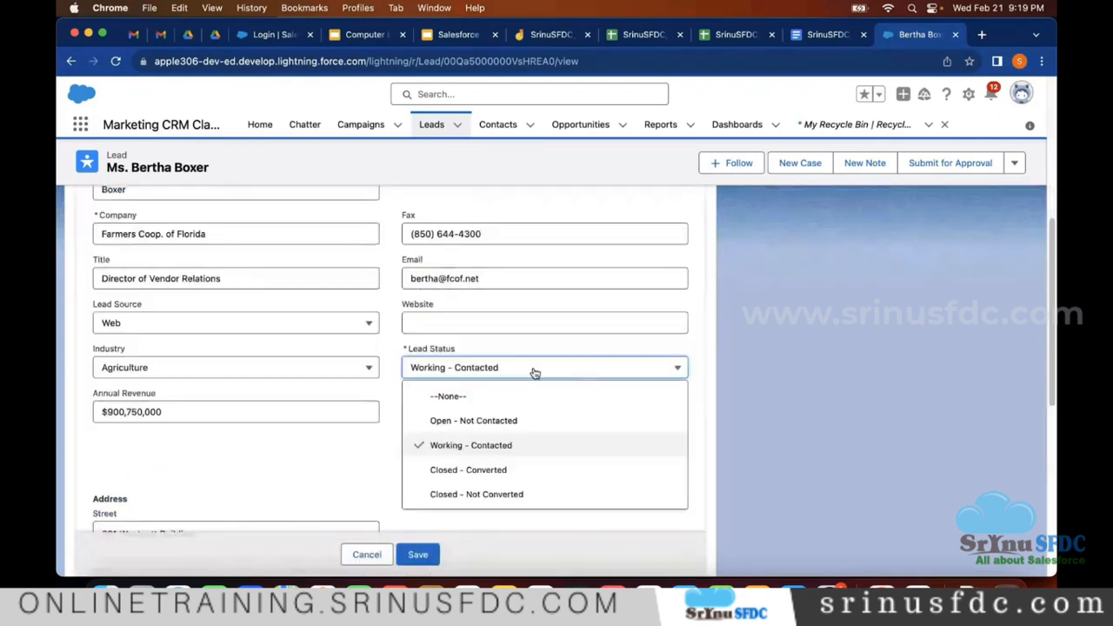
pyautogui.click(477, 470)
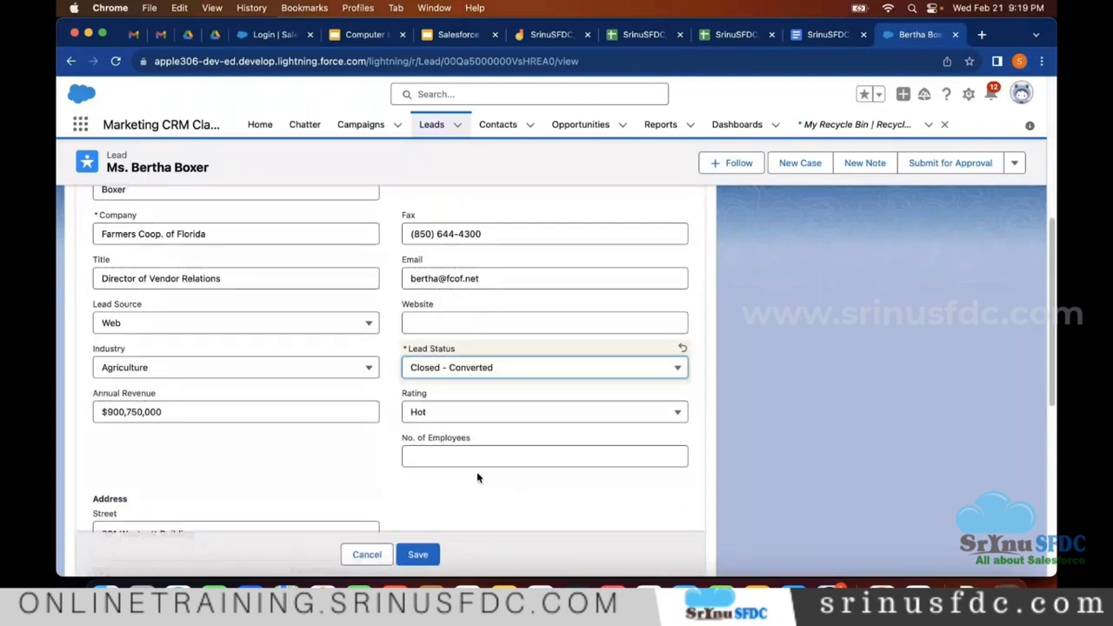
pyautogui.click(418, 554)
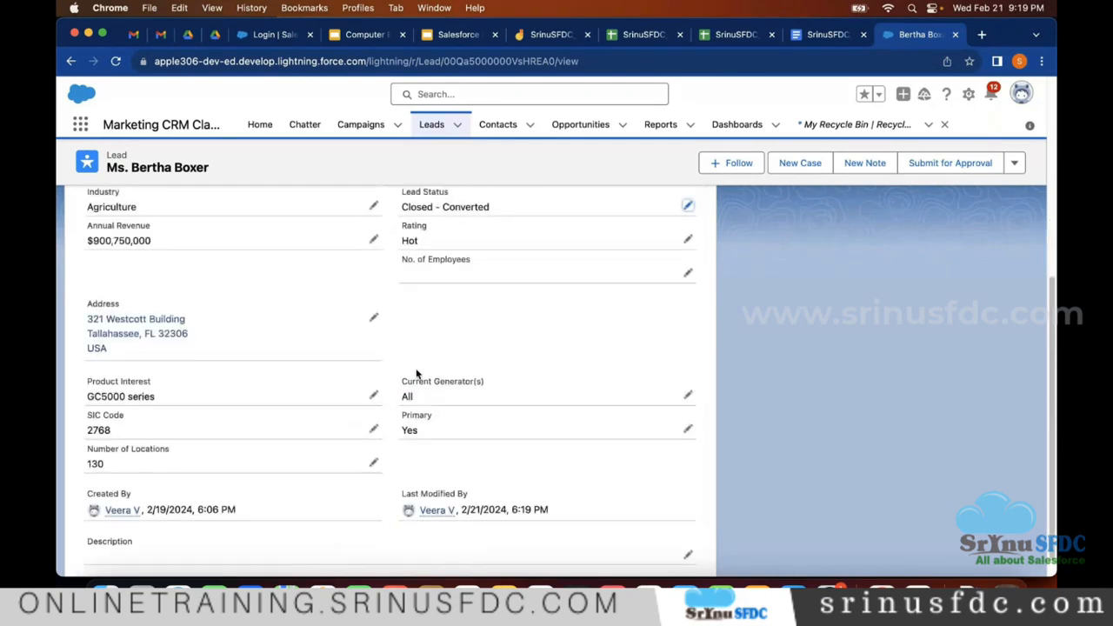
# Start the lead conversion for the open lead record
pyautogui.scroll(5, 526, 299)
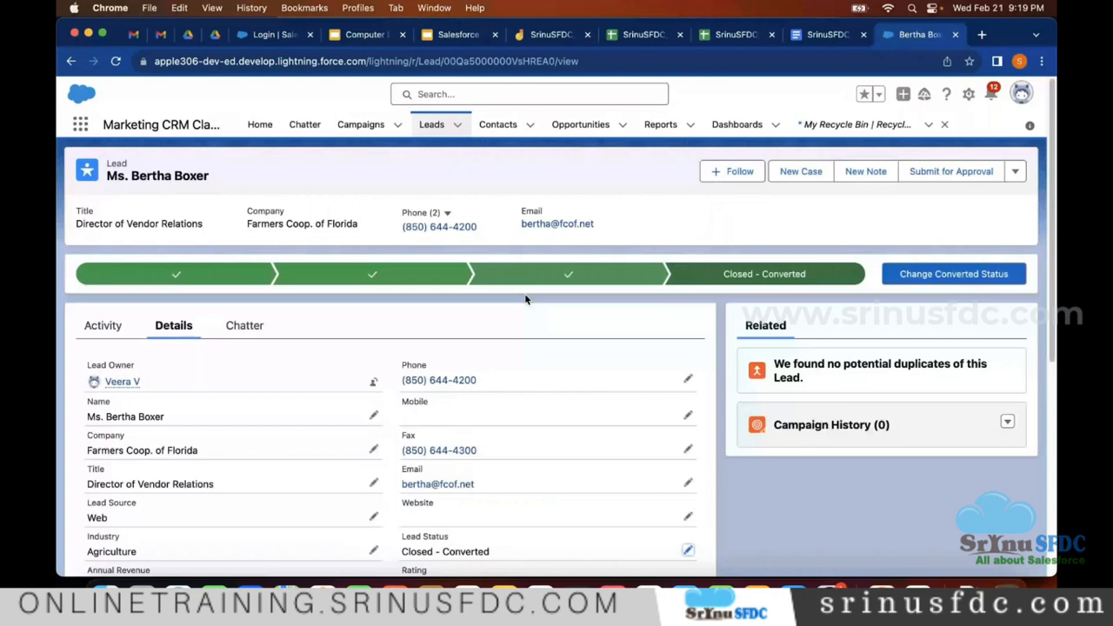
pyautogui.click(1015, 174)
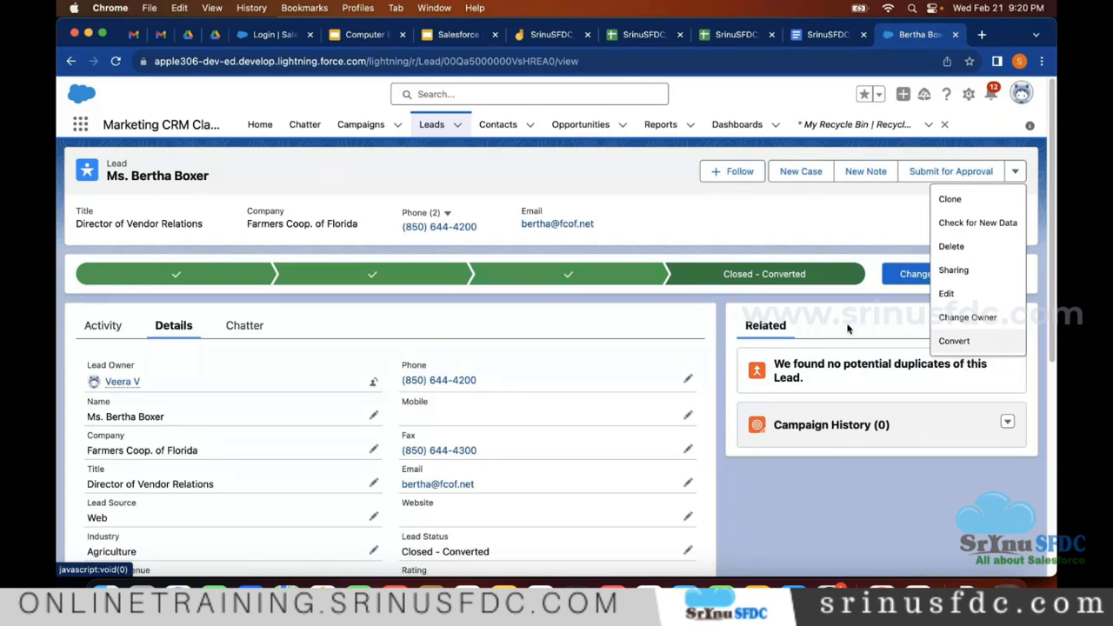
pyautogui.click(957, 342)
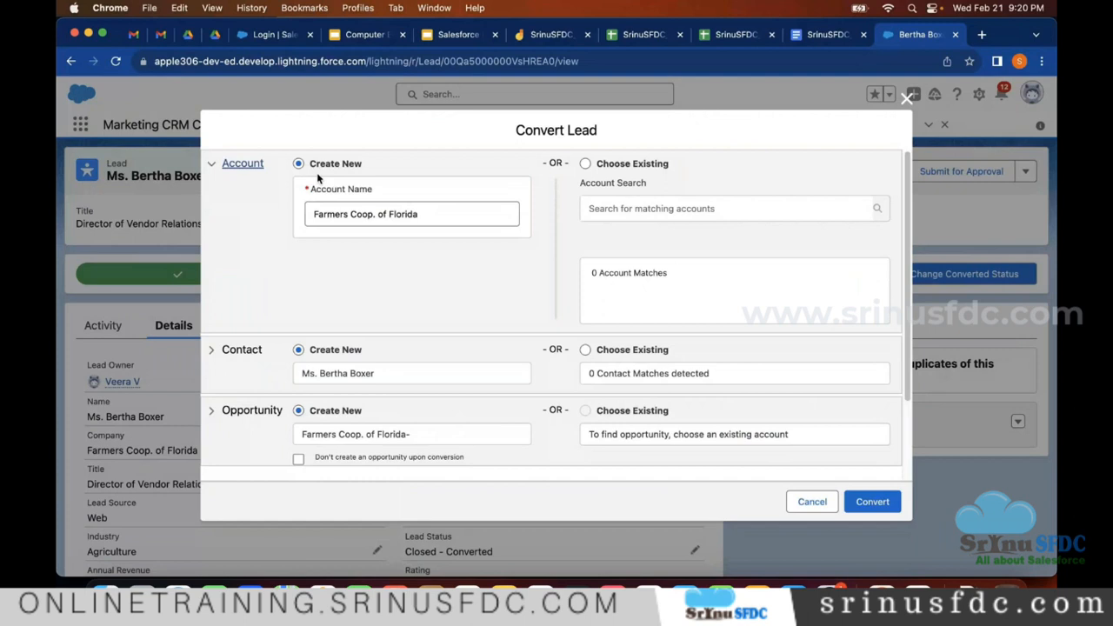
# Review the account, contact, opportunity, record owner and converted status settings for the lead conversion
pyautogui.tripleClick(349, 215)
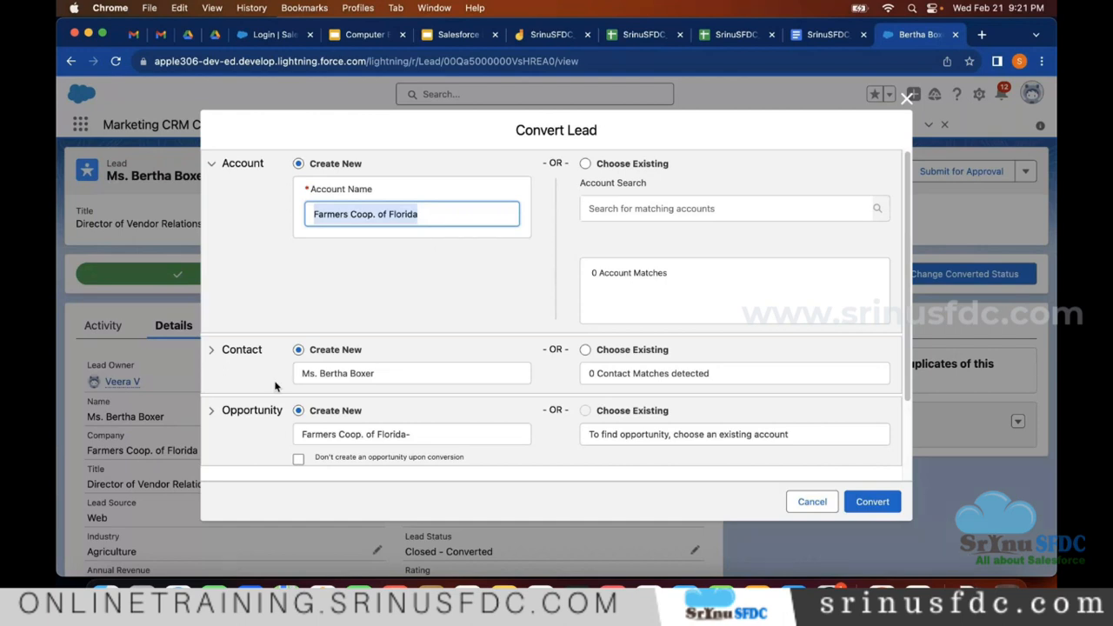
pyautogui.scroll(-1, 444, 362)
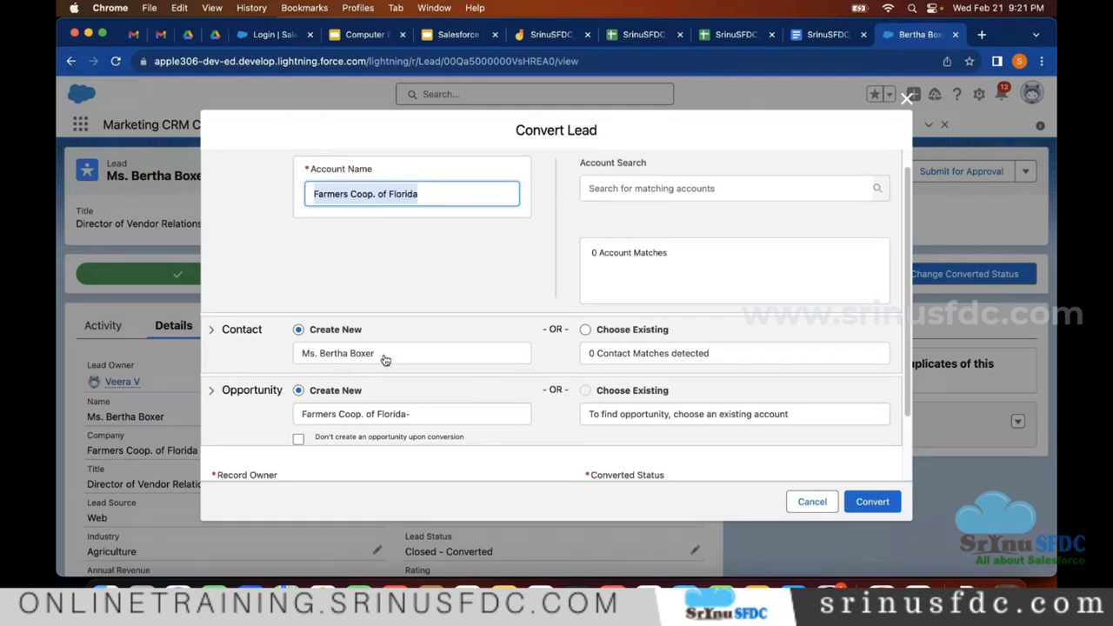
pyautogui.scroll(-1, 435, 348)
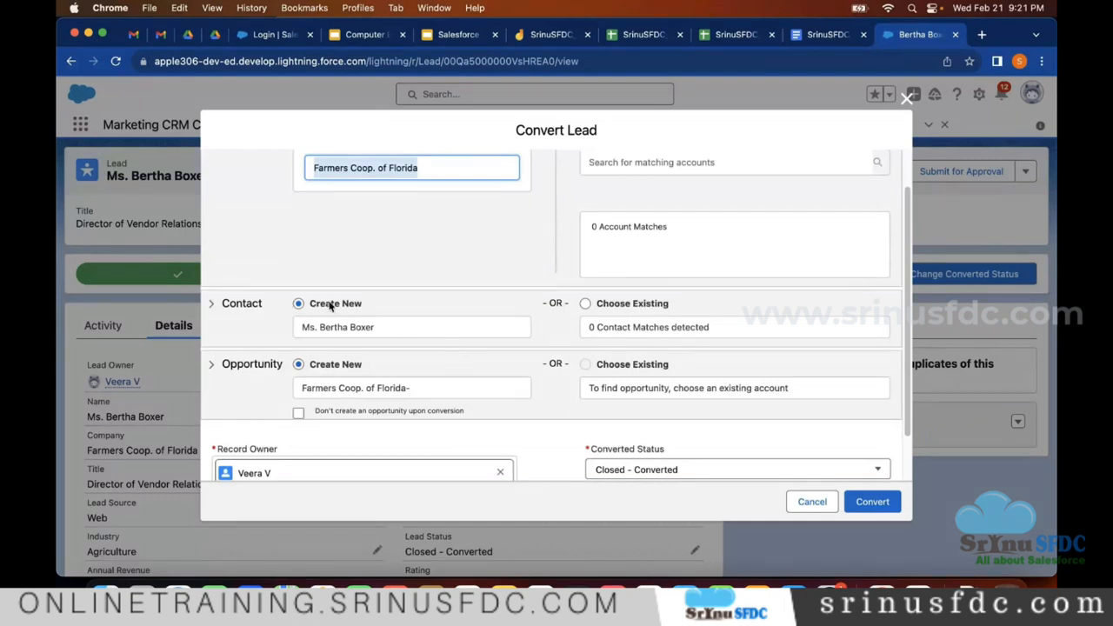
pyautogui.scroll(2, 386, 301)
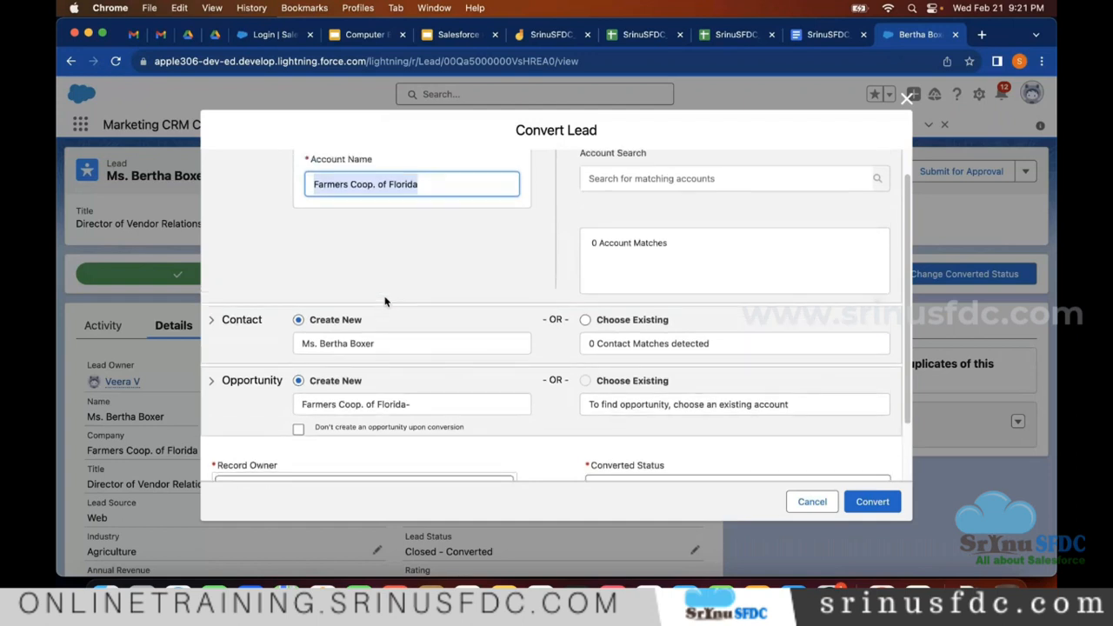
pyautogui.scroll(3, 385, 301)
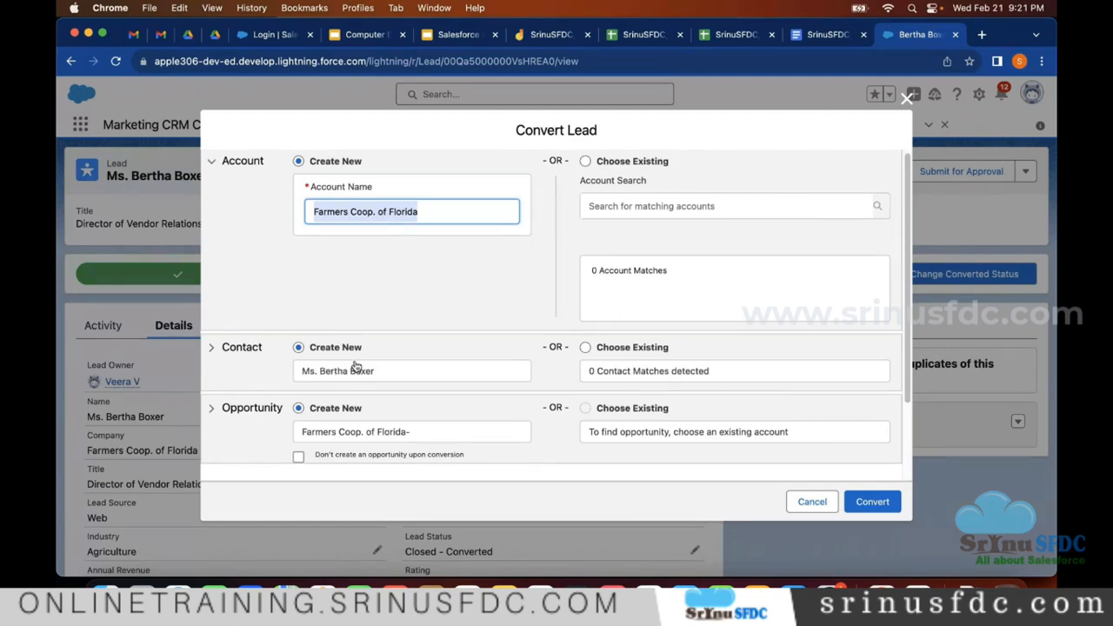
pyautogui.scroll(-1, 509, 363)
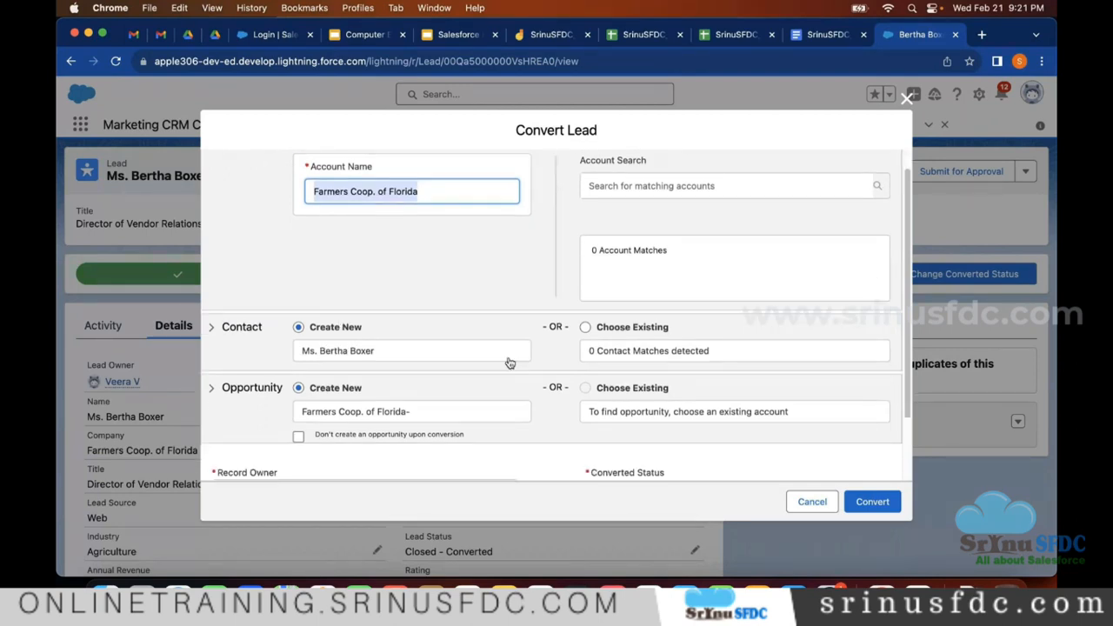
pyautogui.scroll(-1, 511, 357)
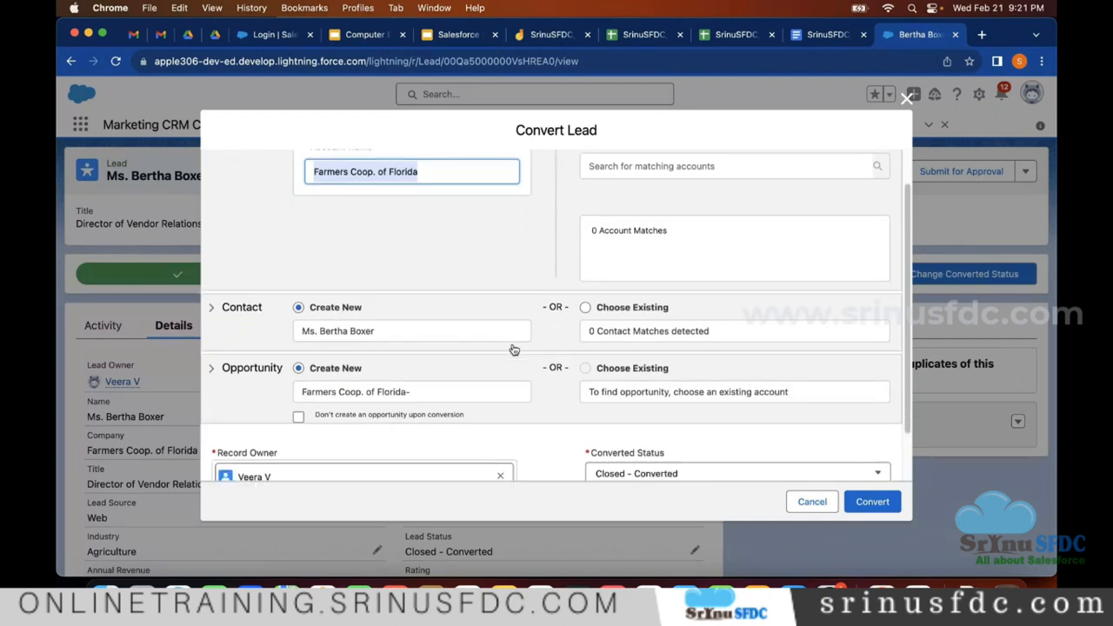
pyautogui.scroll(-2, 513, 350)
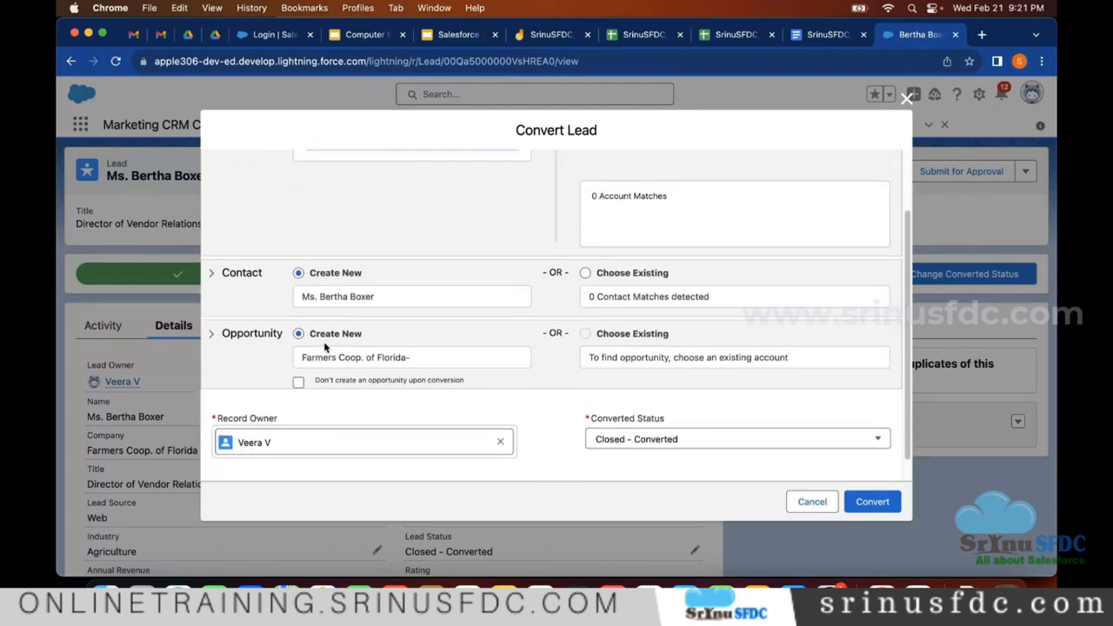
pyautogui.scroll(-1, 336, 348)
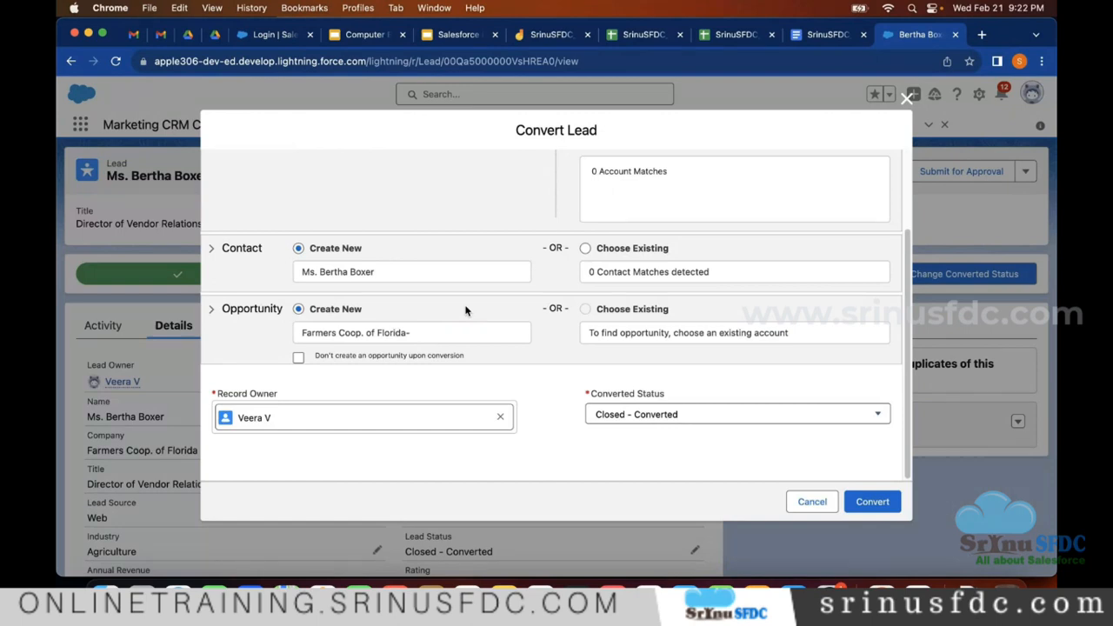
# Name the new opportunity Salesforce Admin+Dev in the lead conversion
pyautogui.click(370, 333)
pyautogui.click(373, 335)
pyautogui.press('super+a')
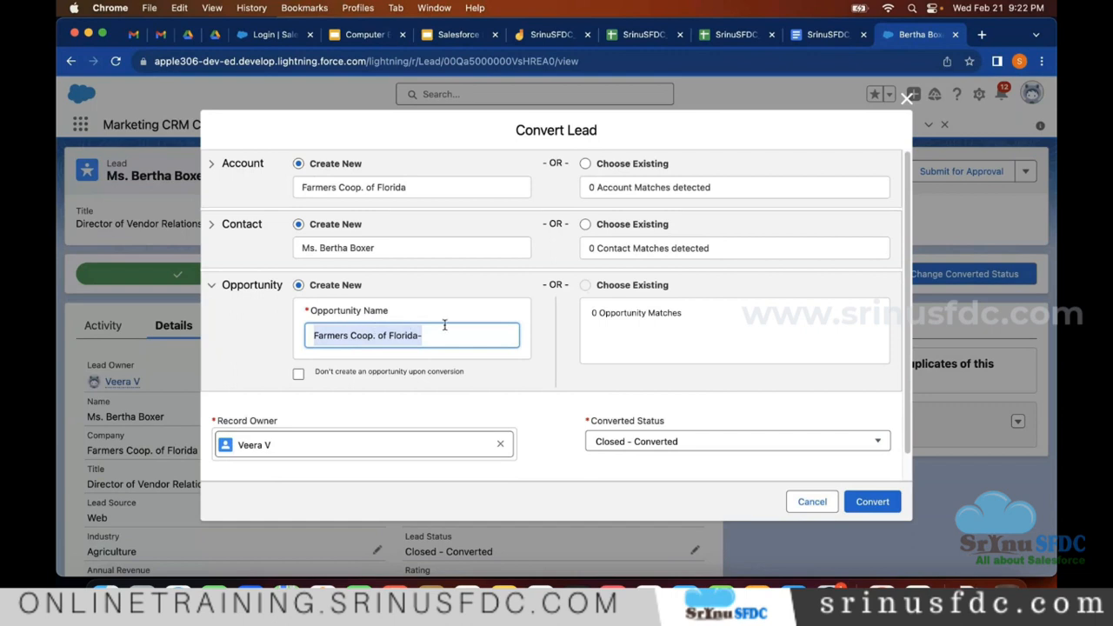
pyautogui.write('Salesfor')
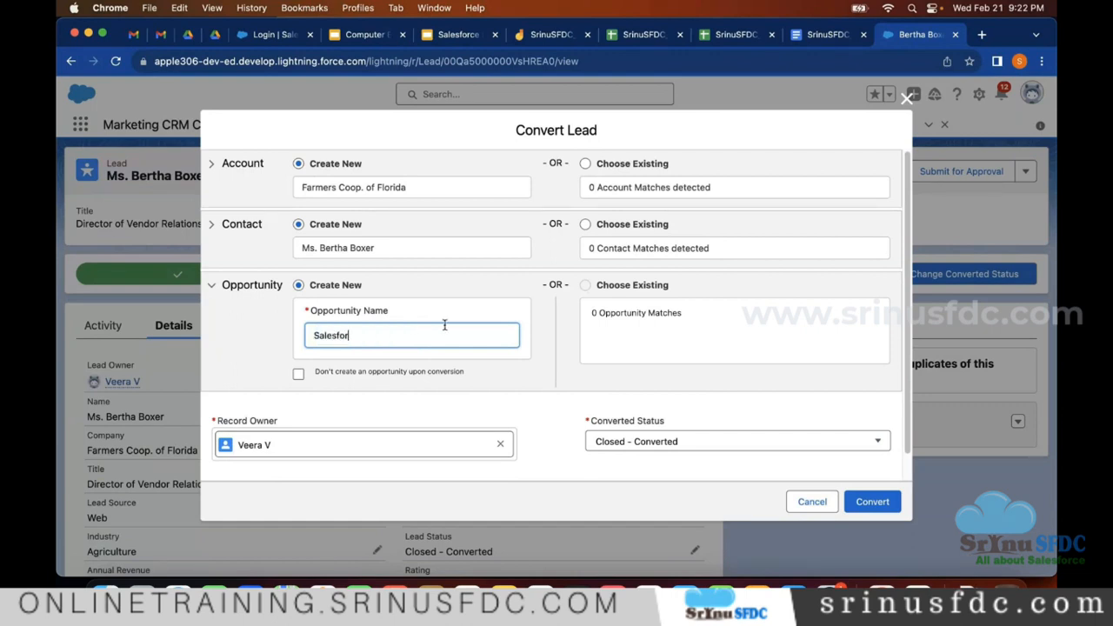
pyautogui.write('ce Admin_D')
pyautogui.press('BackSpace')
pyautogui.press('BackSpace')
pyautogui.press('BackSpace')
pyautogui.write('+Dev')
pyautogui.click(585, 164)
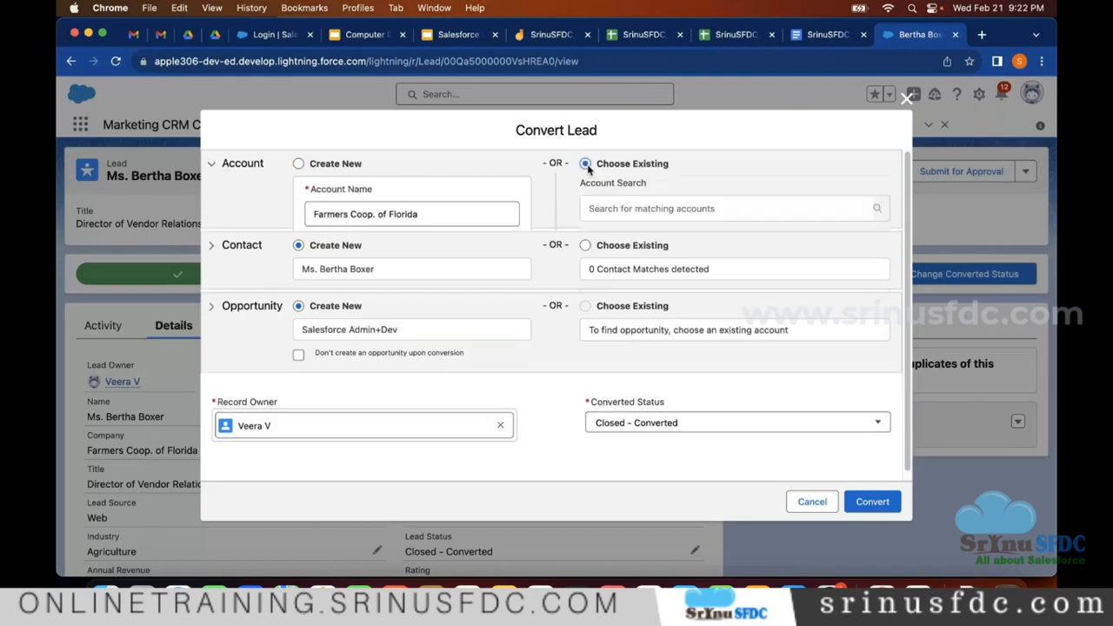
pyautogui.click(736, 207)
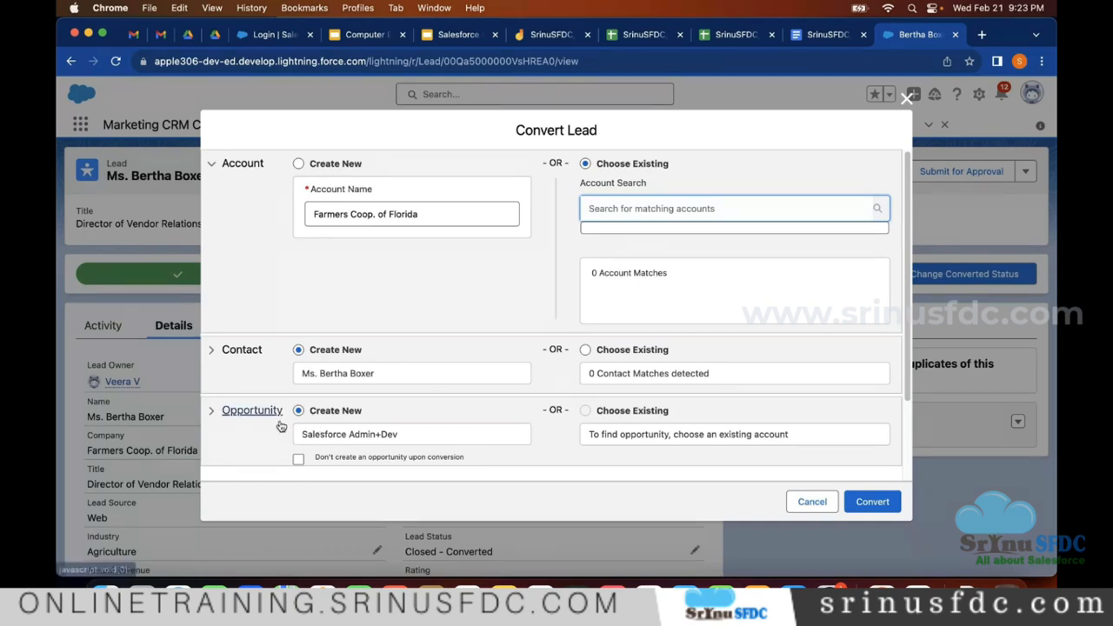
pyautogui.moveTo(220, 390); pyautogui.dragTo(268, 422)
pyautogui.click(434, 318)
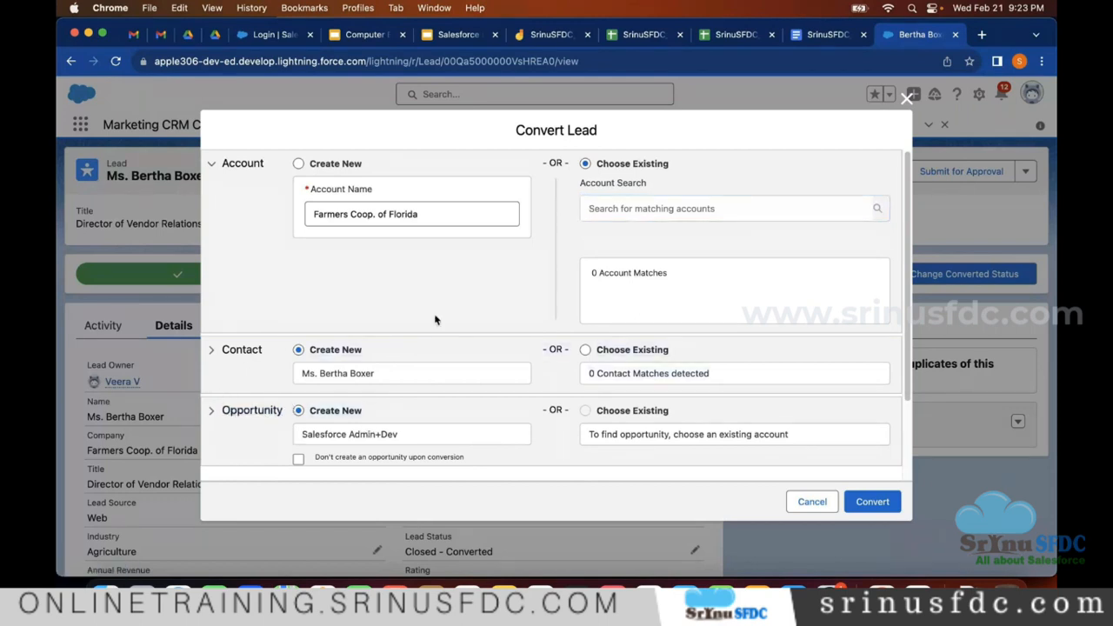
pyautogui.click(353, 165)
# Convert the lead into a new account, contact and opportunity
pyautogui.click(849, 502)
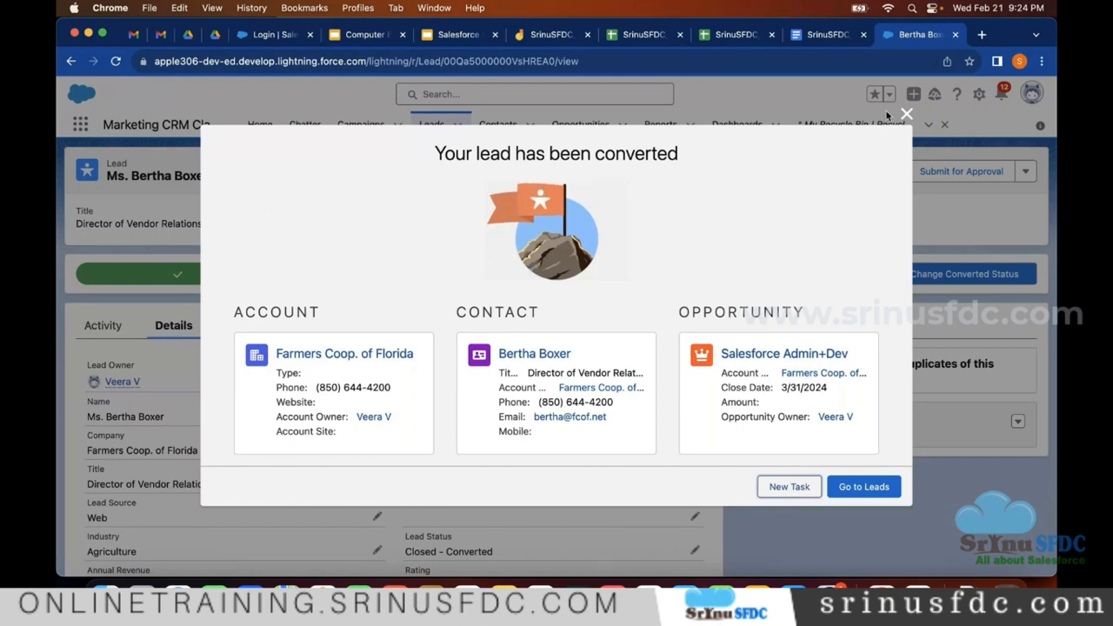
# Open the new Farmers Coop. of Florida account and review its detail fields from owner to billing address
pyautogui.click(335, 355)
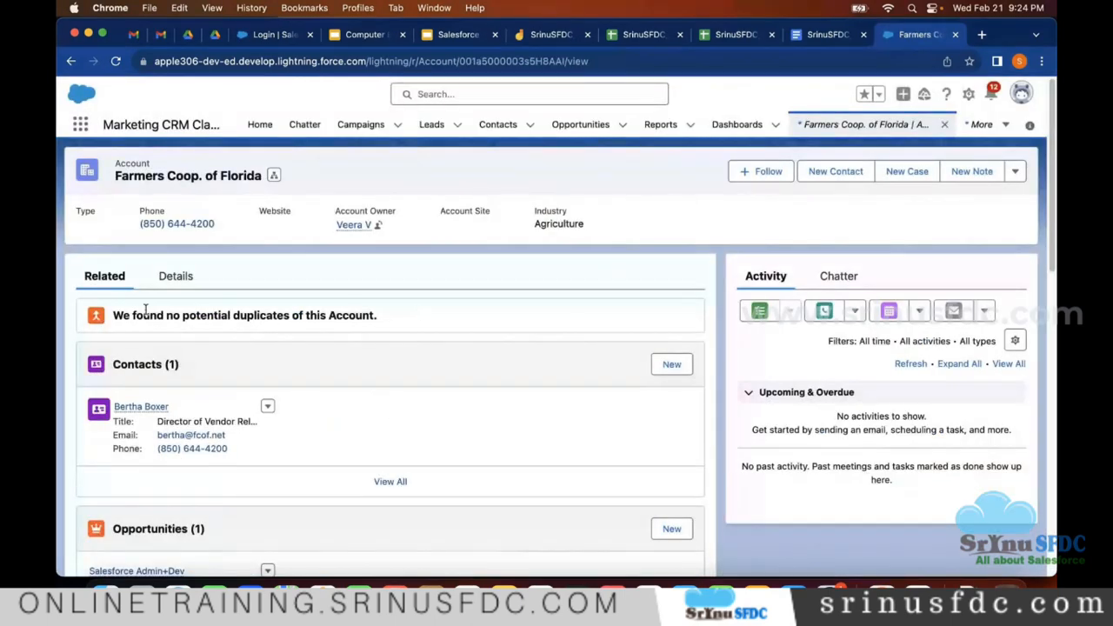
pyautogui.click(175, 276)
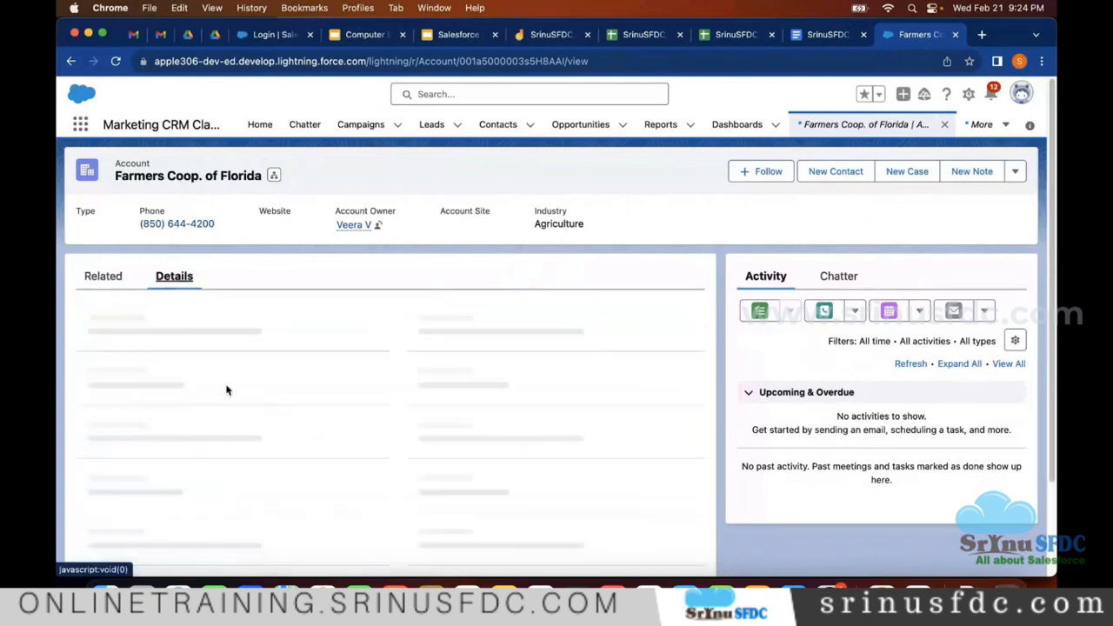
pyautogui.scroll(-1, 237, 365)
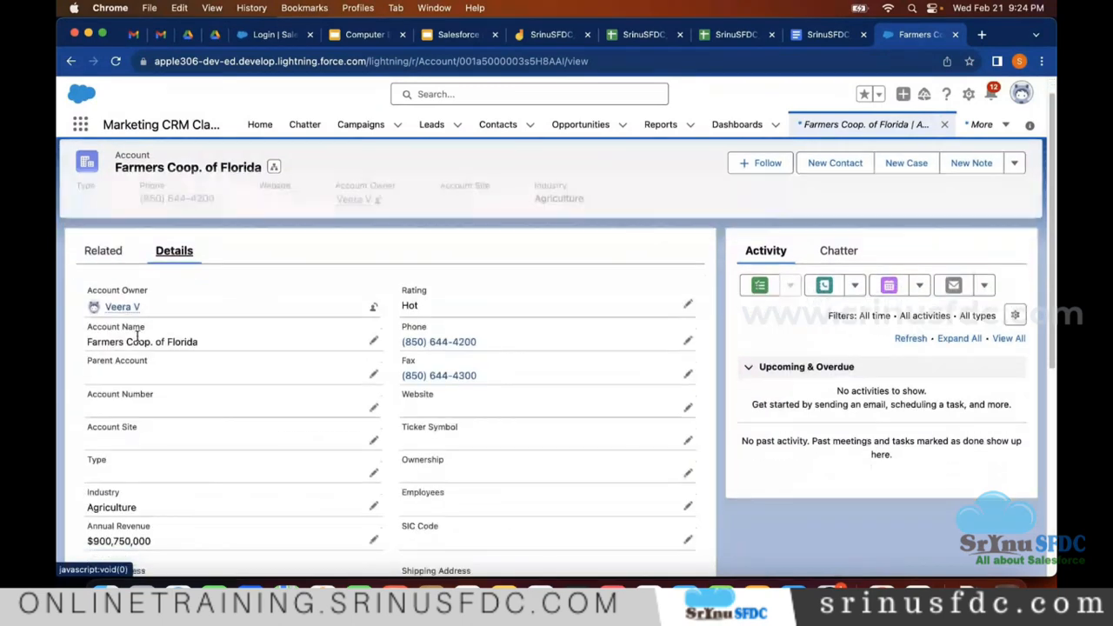
pyautogui.scroll(-1, 459, 331)
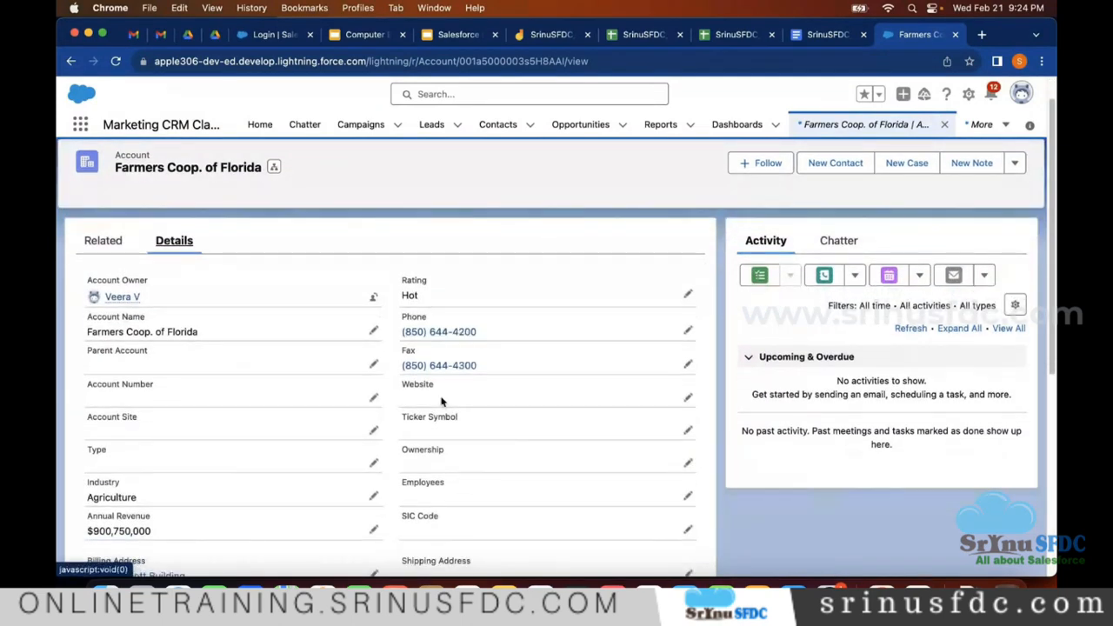
pyautogui.scroll(-5, 264, 435)
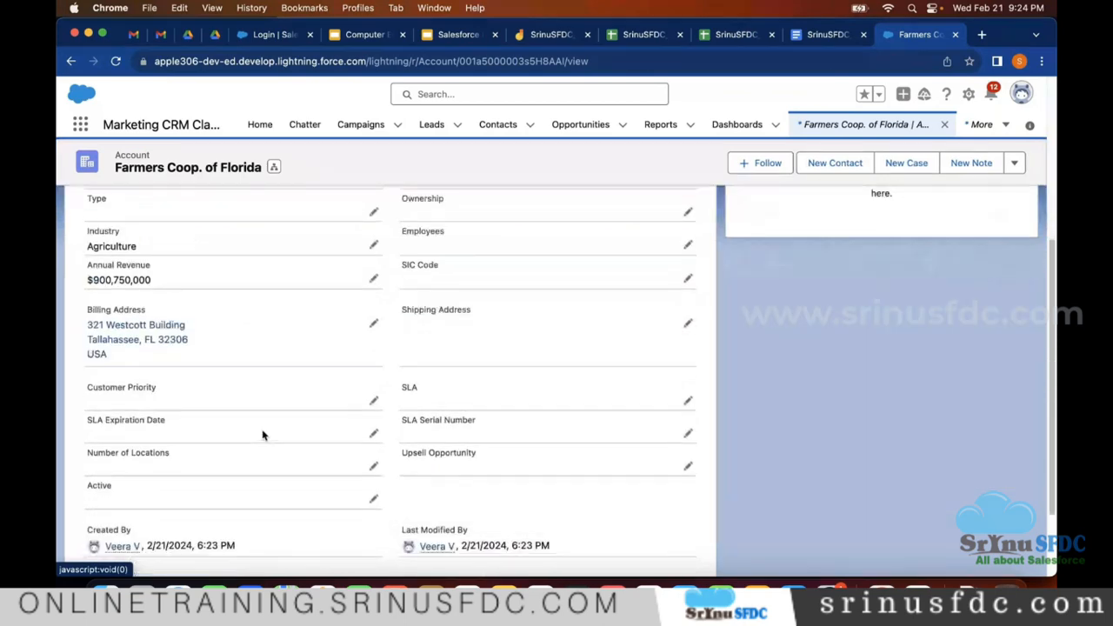
pyautogui.scroll(6, 117, 270)
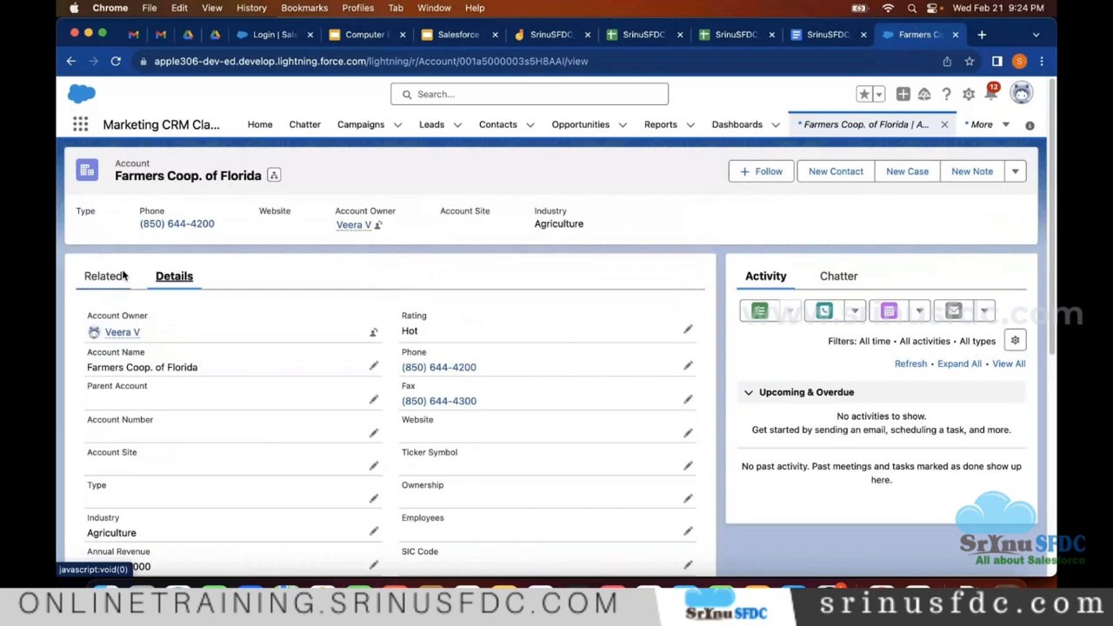
# Review the related contacts and opportunities of the Farmers Coop. of Florida account
pyautogui.click(121, 275)
pyautogui.scroll(-1, 126, 350)
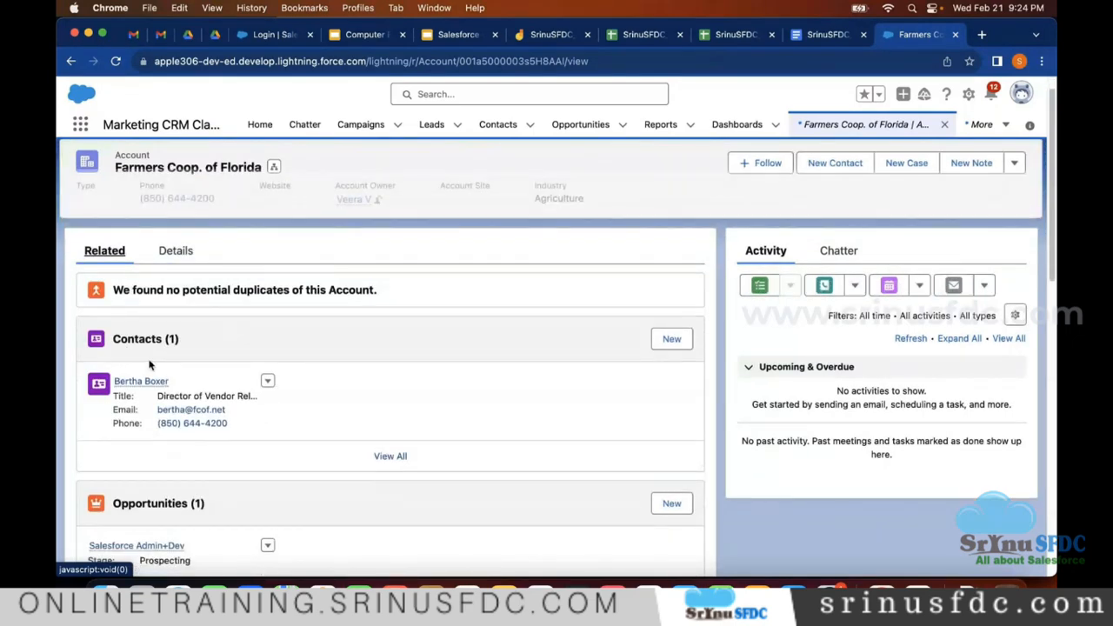
pyautogui.scroll(-1, 165, 395)
pyautogui.scroll(-2, 170, 403)
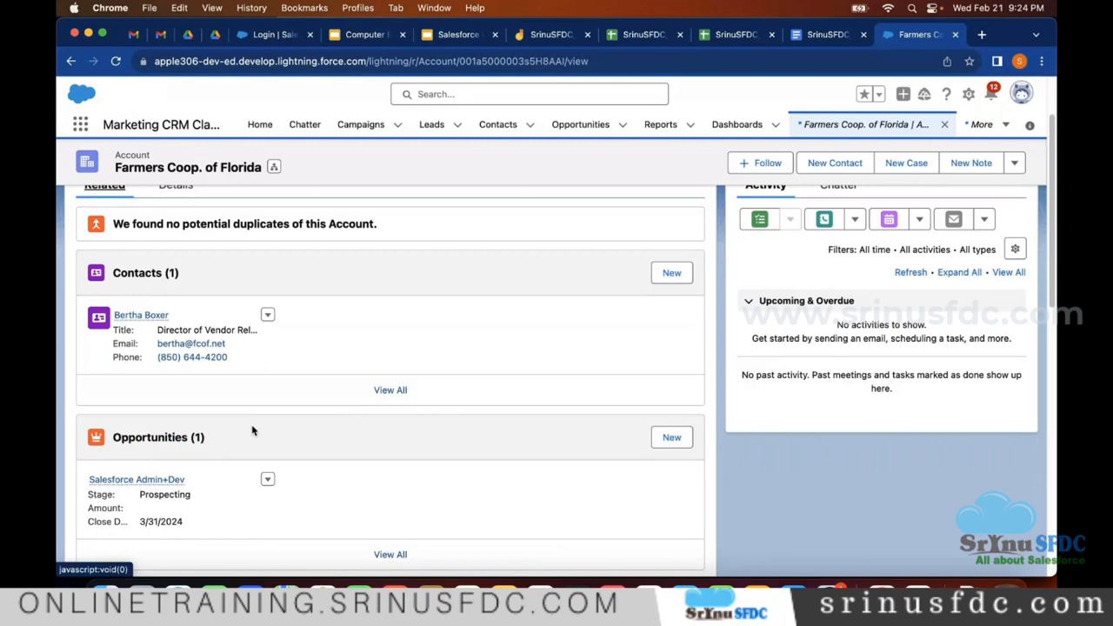
pyautogui.scroll(2, 252, 431)
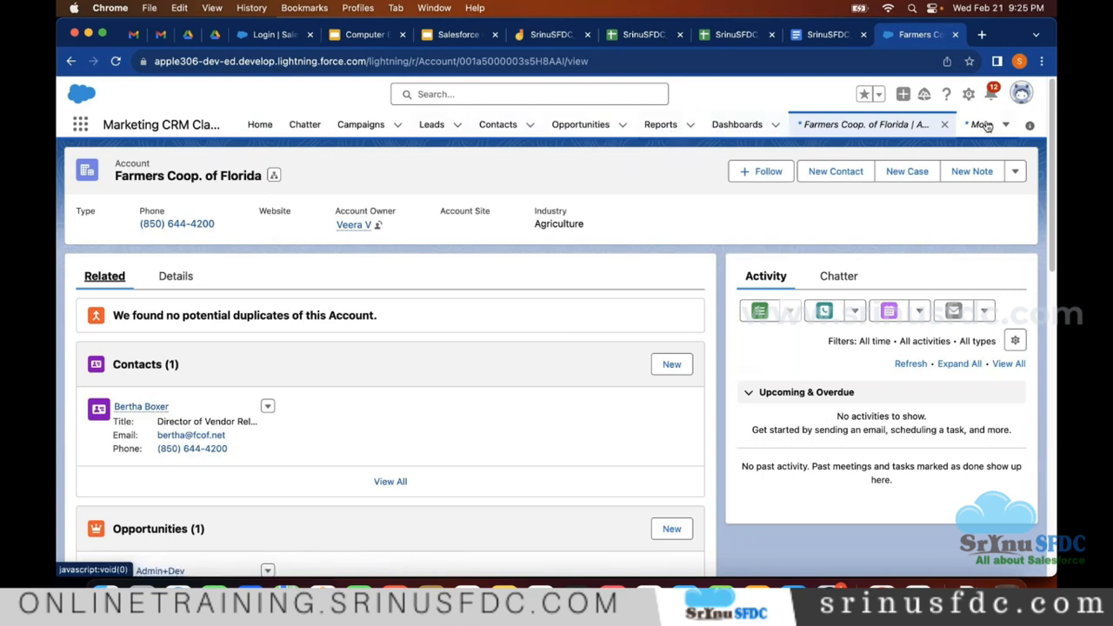
# Switch from the Marketing CRM Classic app to the Sales app, searching the available apps for sales
pyautogui.tripleClick(120, 118)
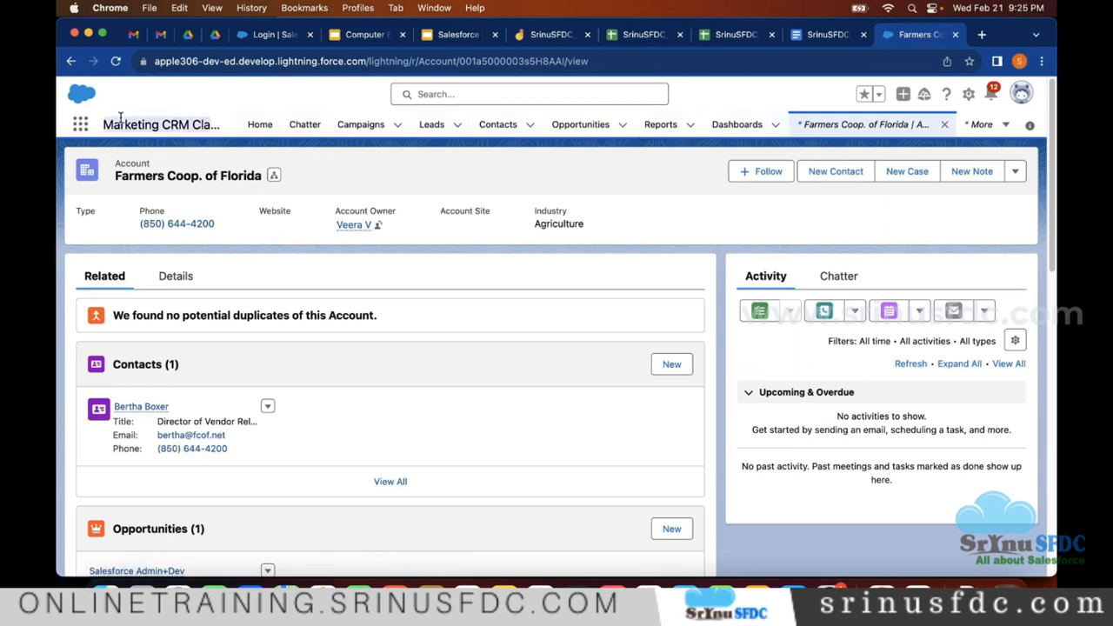
pyautogui.click(78, 126)
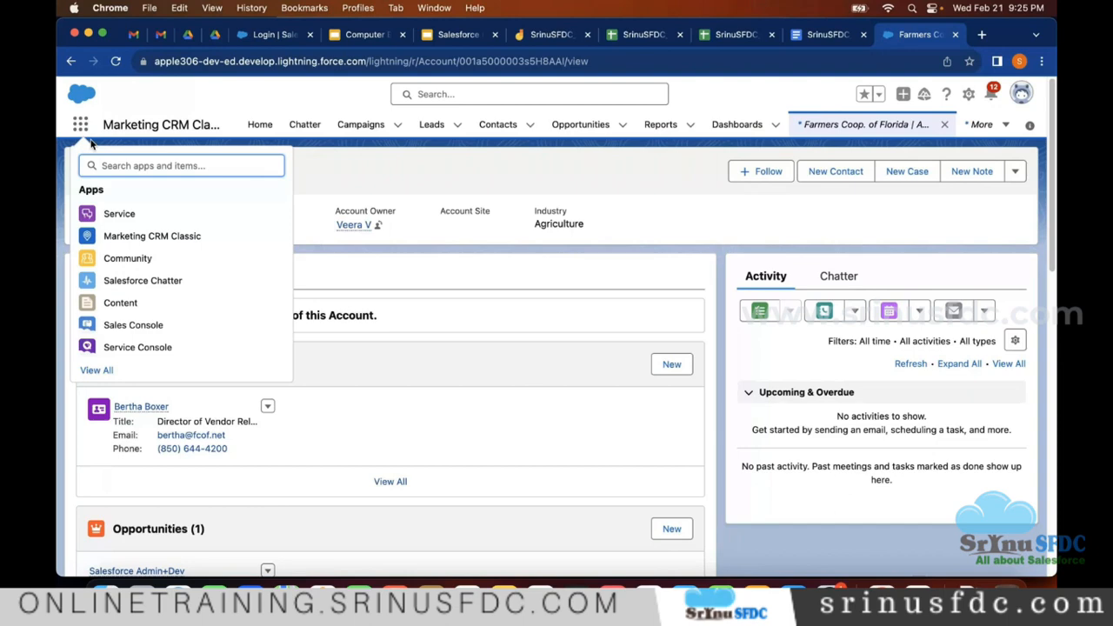
pyautogui.write('sales')
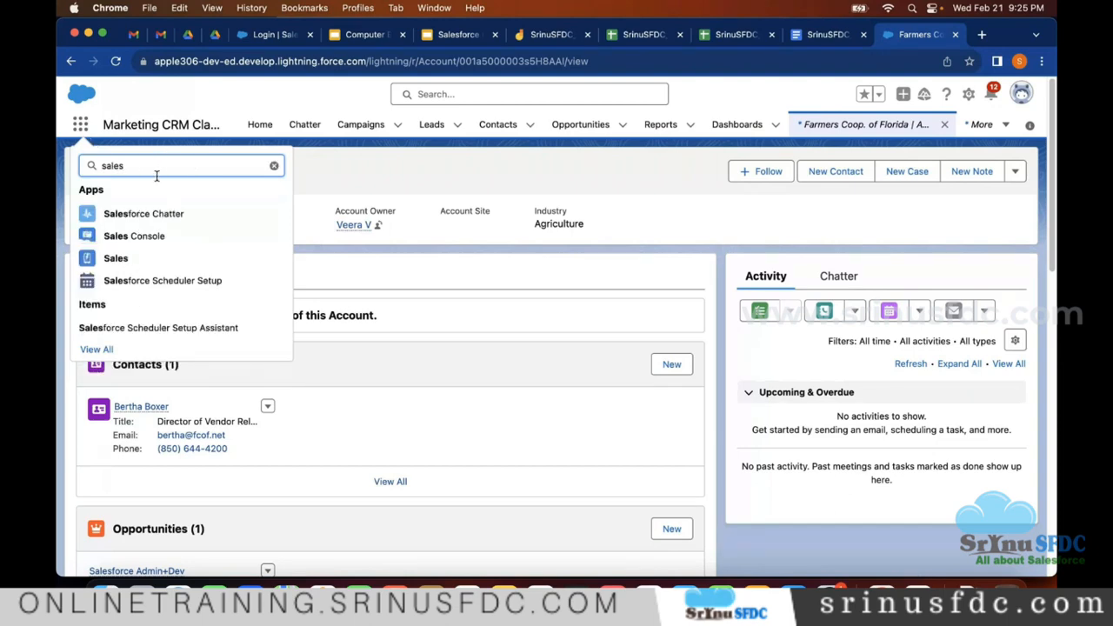
pyautogui.click(121, 264)
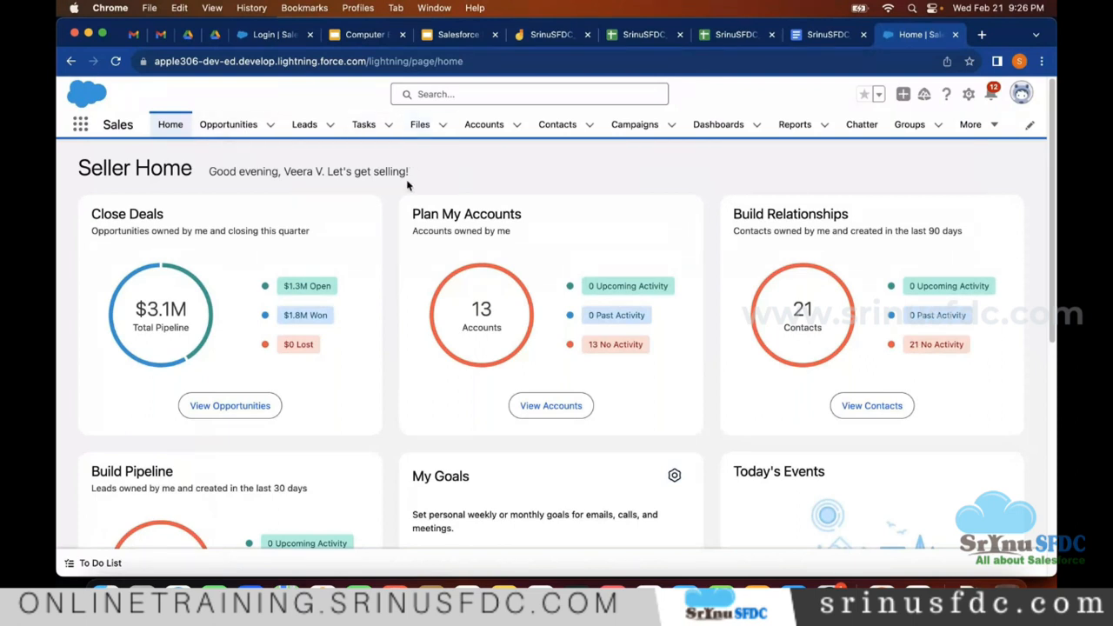
# Go to the opportunities, dismiss the pinned-lists tip and show the All Opportunities list view
pyautogui.click(228, 127)
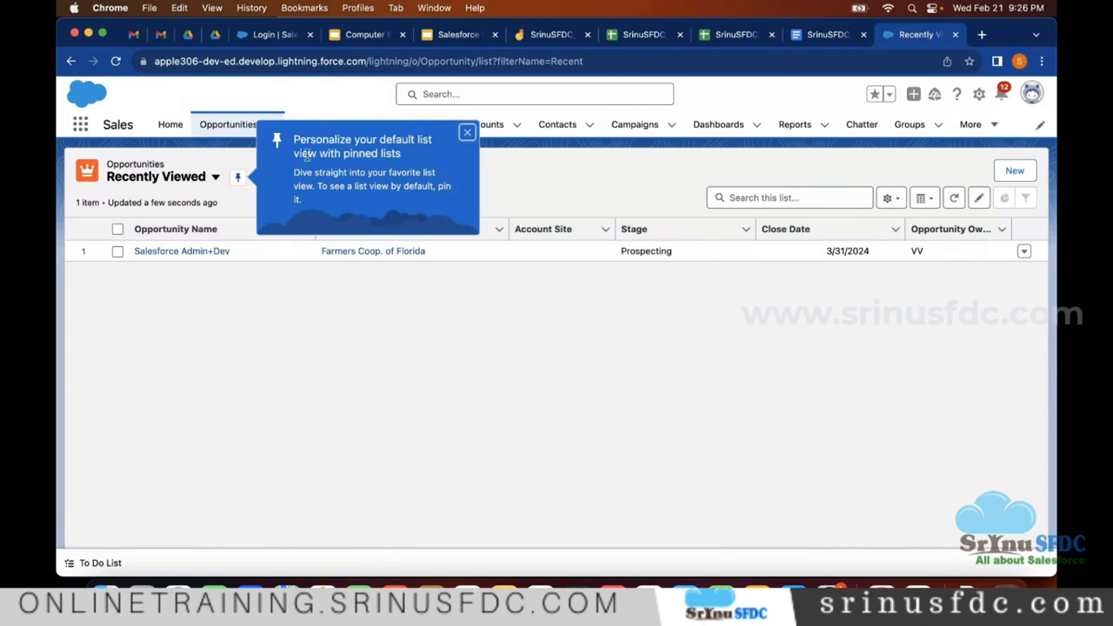
pyautogui.click(467, 132)
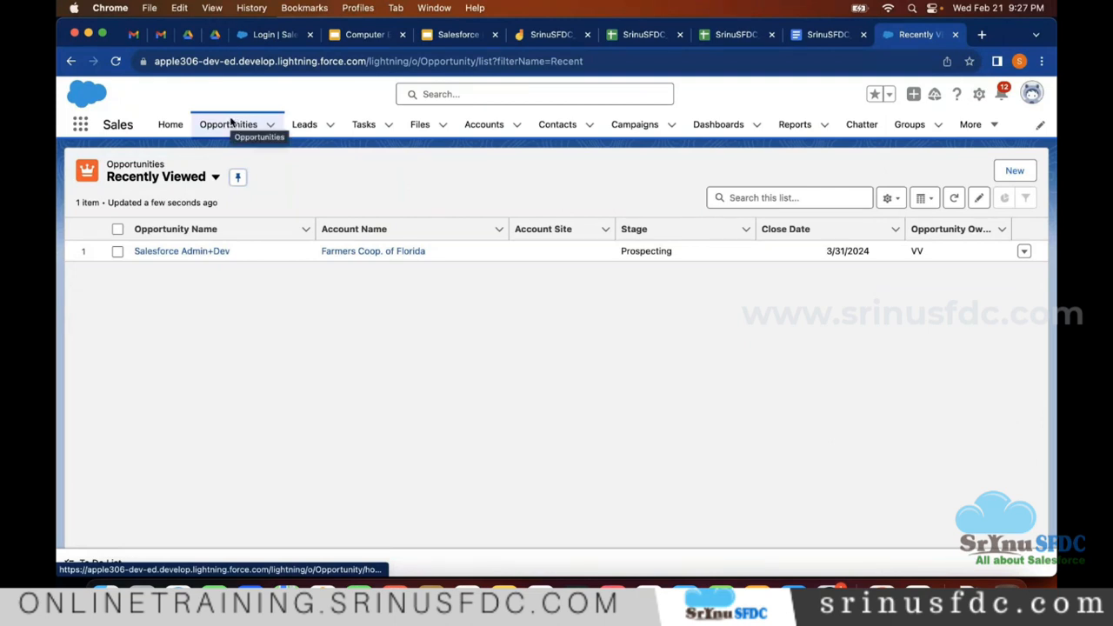
pyautogui.click(269, 226)
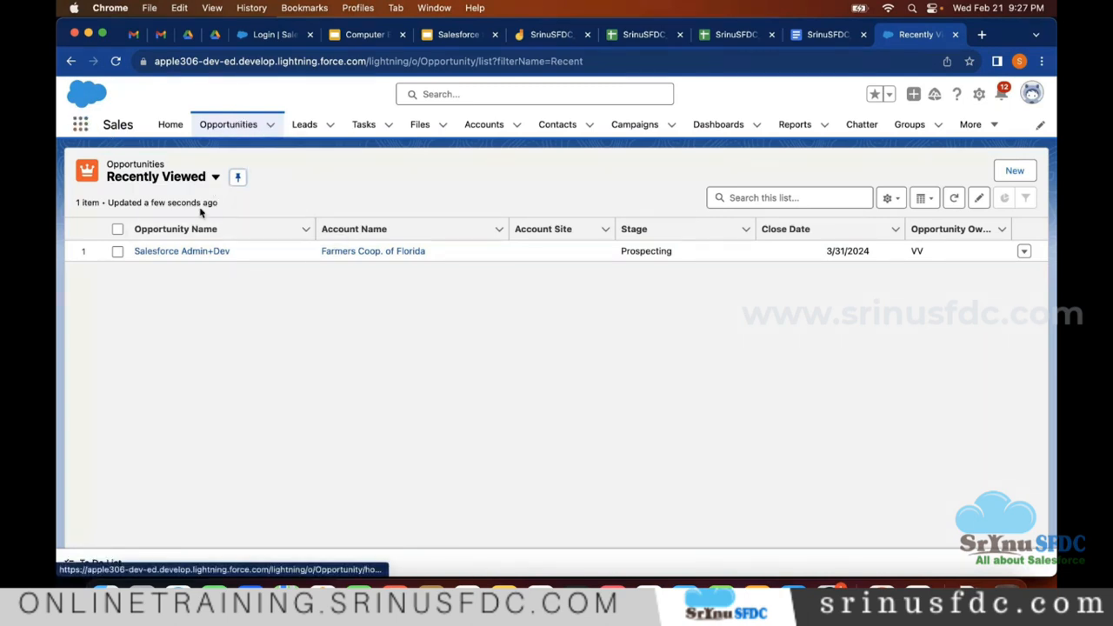
pyautogui.click(170, 178)
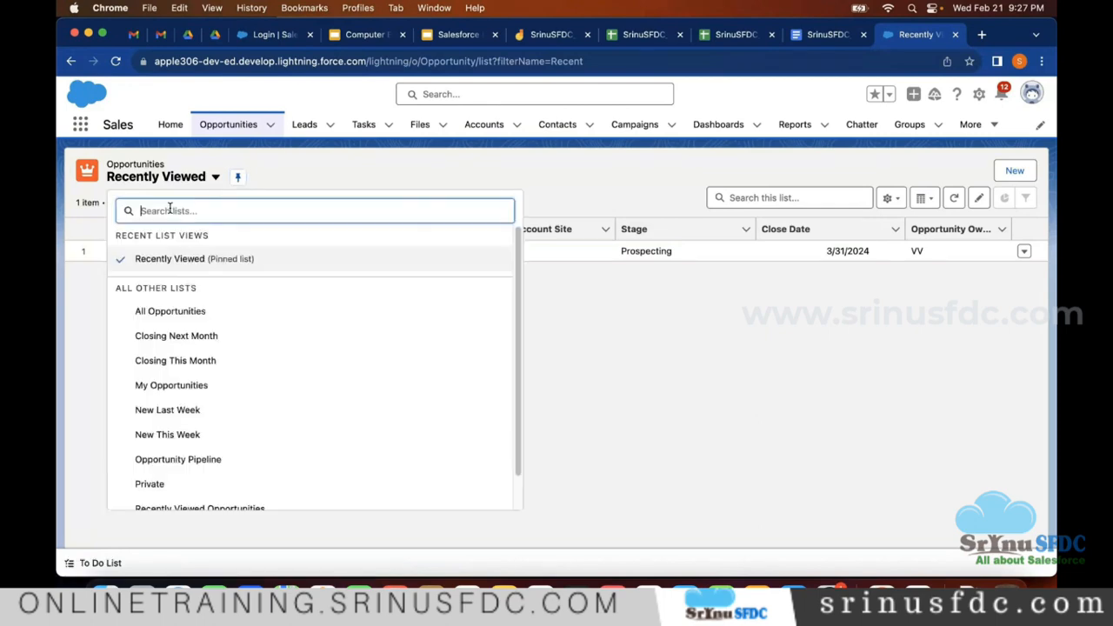
pyautogui.click(146, 310)
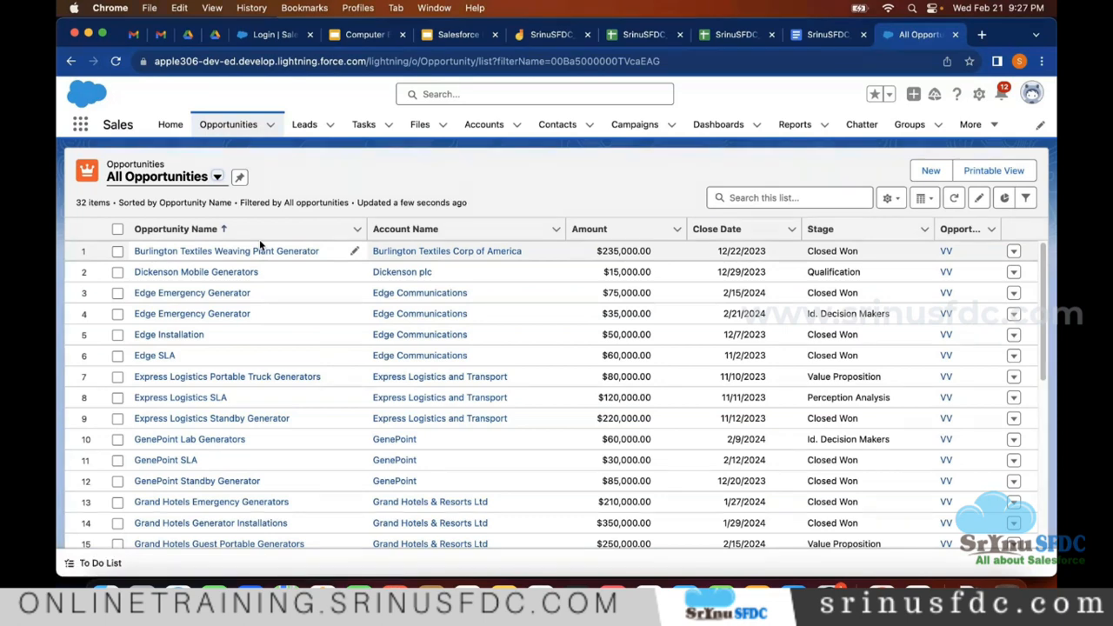
# Open the Burlington Textiles Weaving Plant Generator opportunity and show its detail fields
pyautogui.click(189, 250)
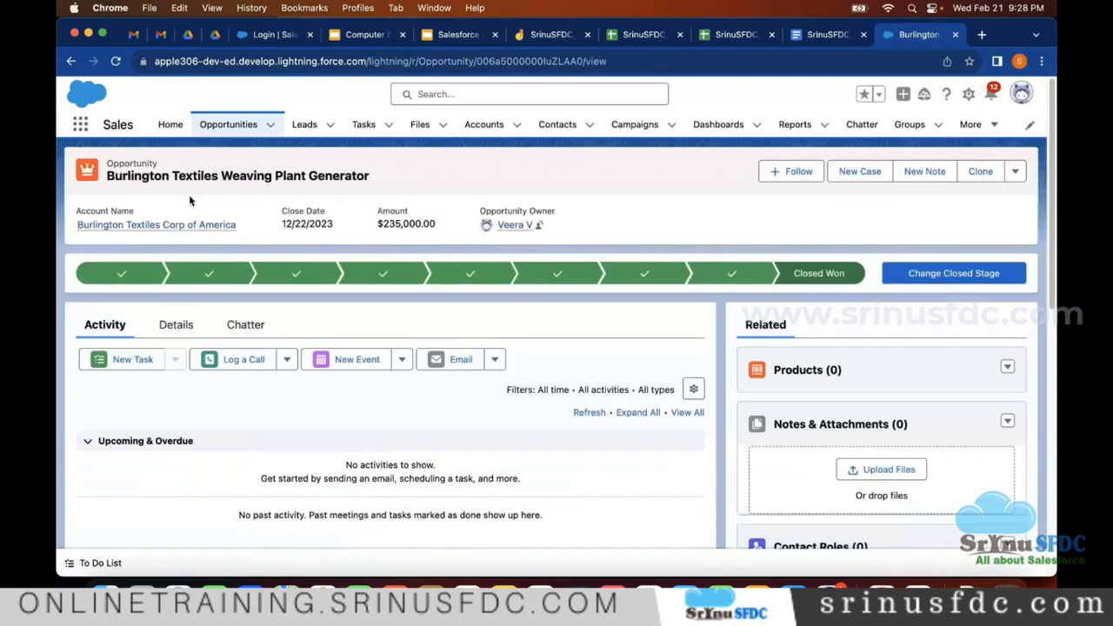
pyautogui.click(169, 311)
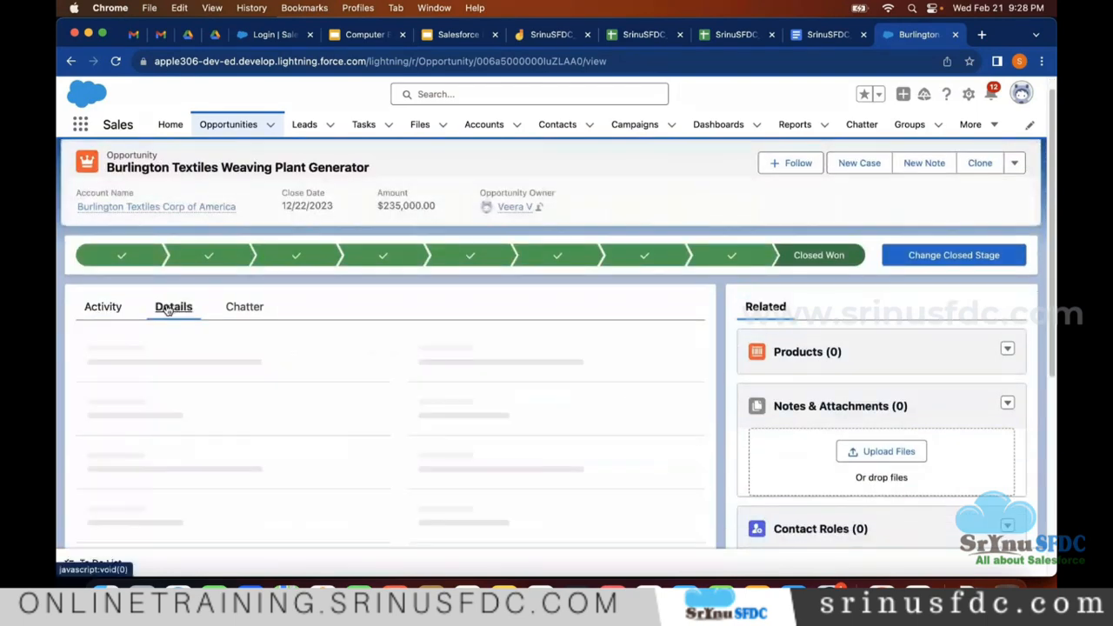
pyautogui.scroll(-3, 247, 295)
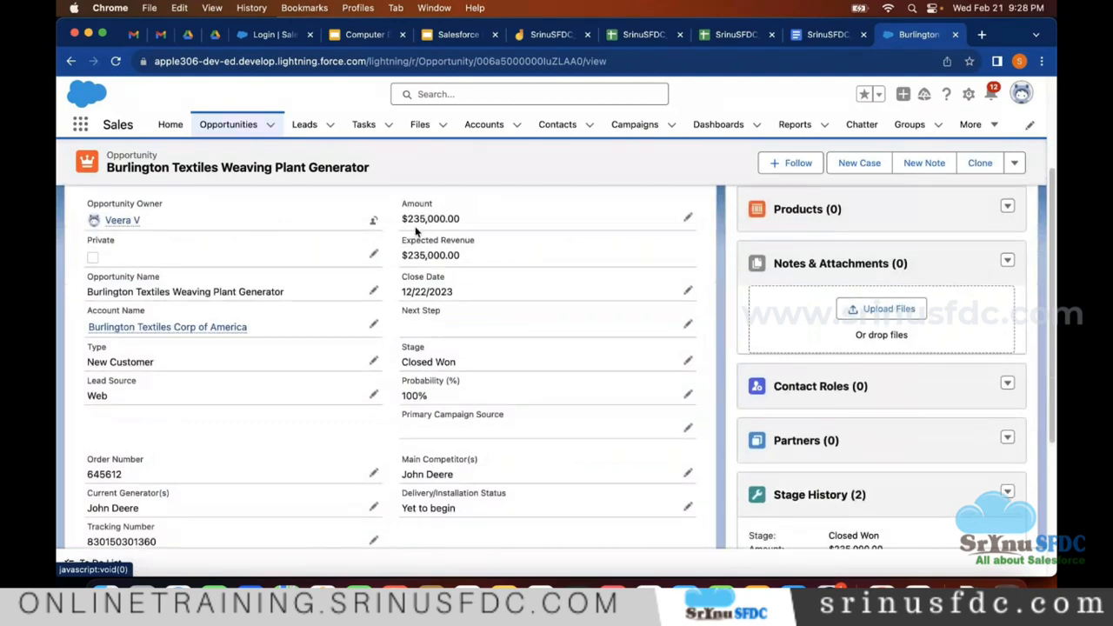
pyautogui.scroll(2, 416, 230)
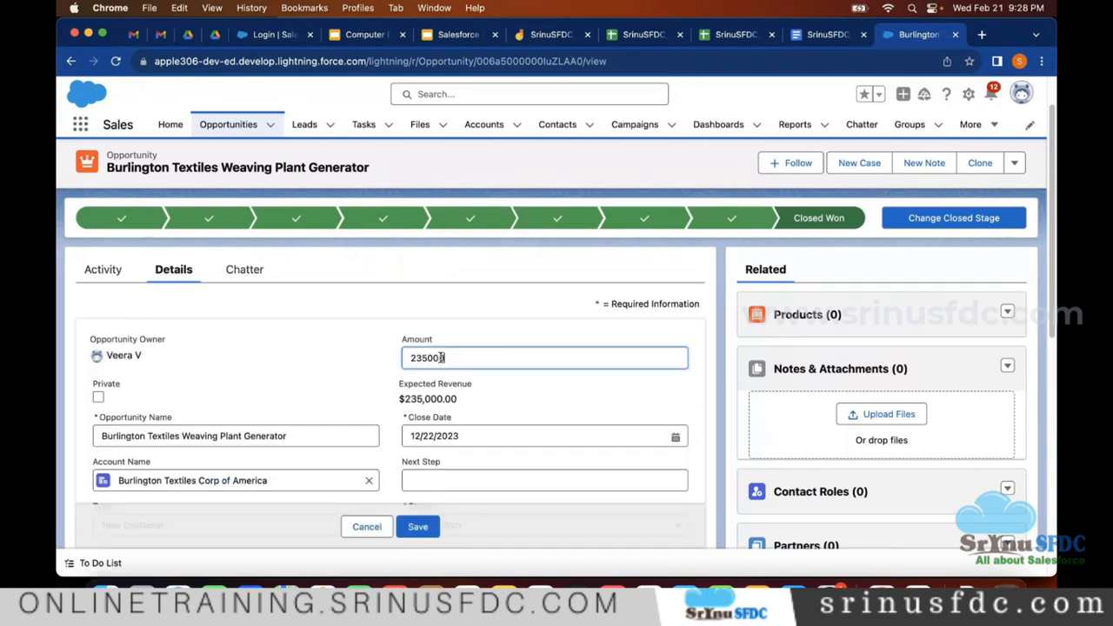
pyautogui.doubleClick(441, 356)
pyautogui.write('500')
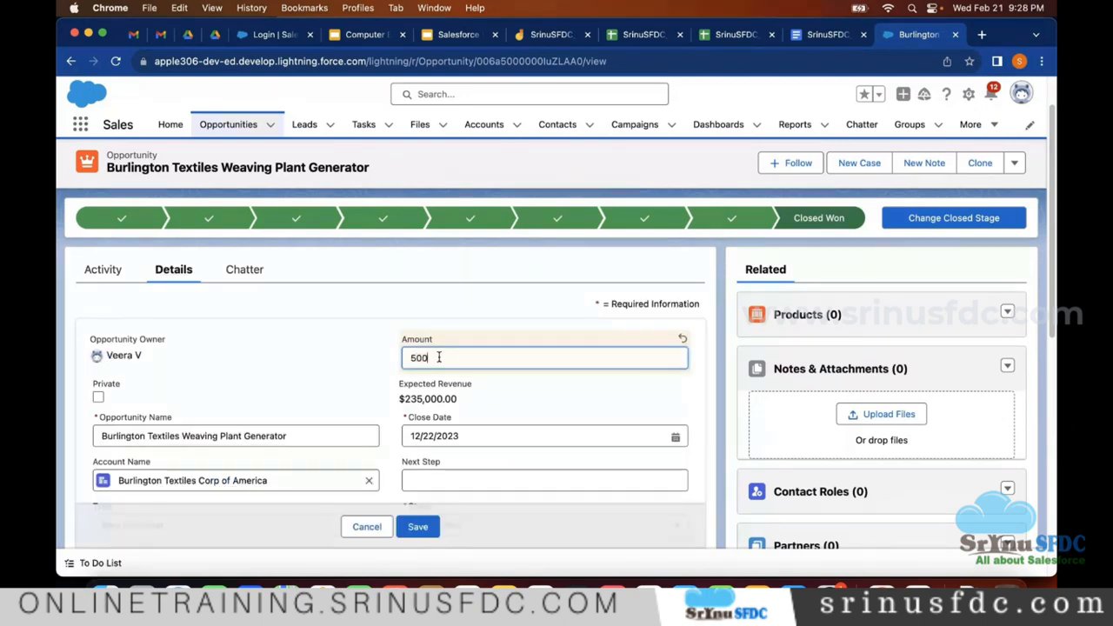
pyautogui.click(396, 359)
pyautogui.scroll(-2, 435, 330)
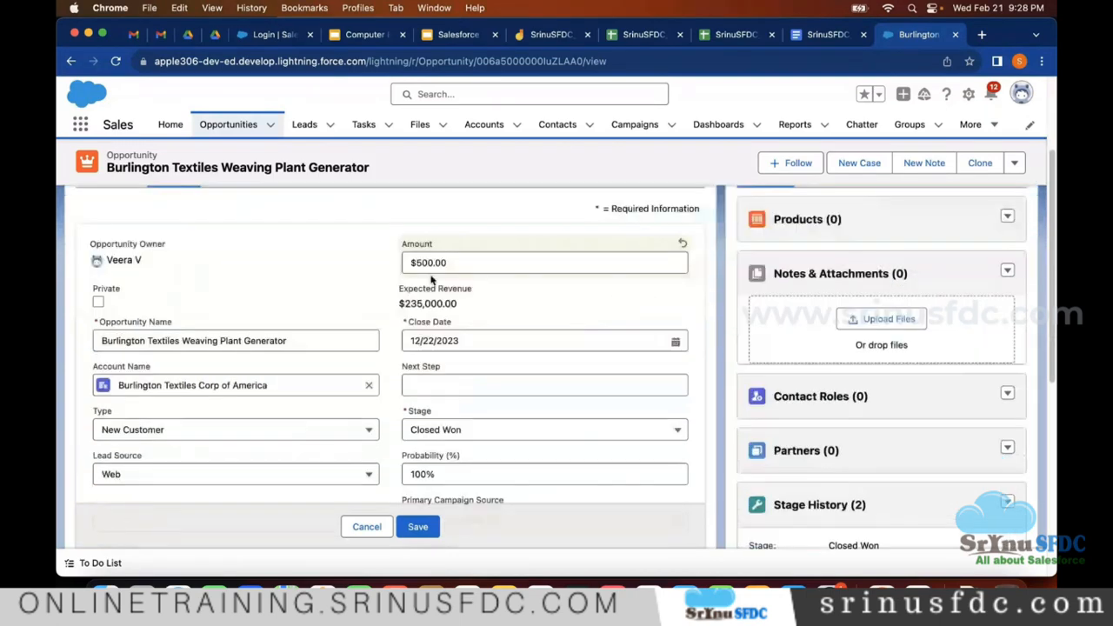
pyautogui.click(366, 526)
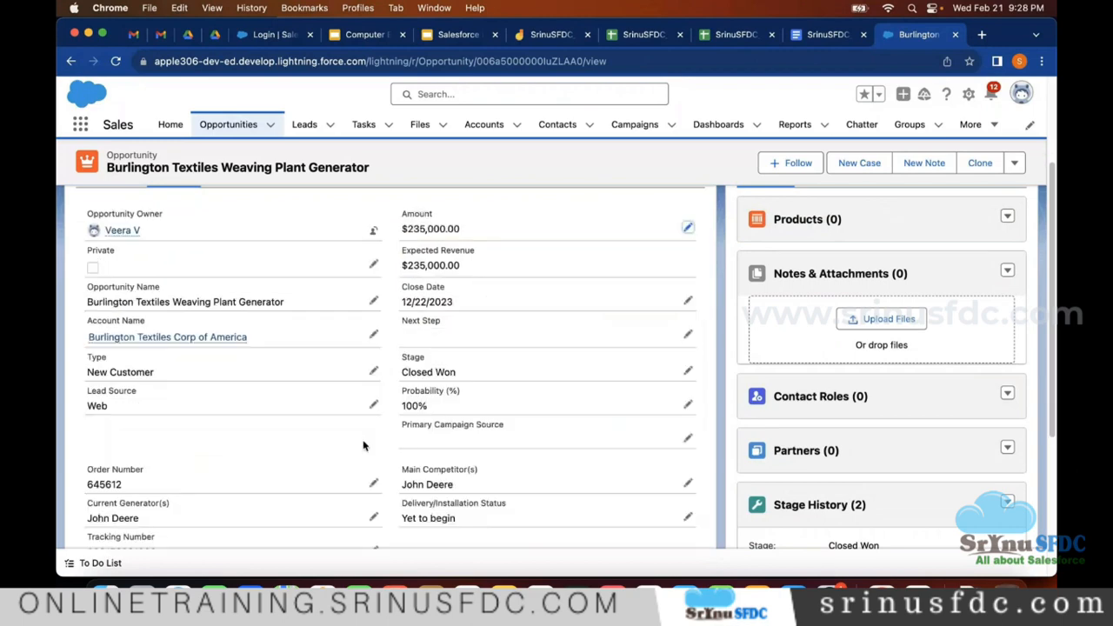
# Set the Burlington Textiles Weaving Plant Generator opportunity's close date to 12/23/2023
pyautogui.scroll(3, 363, 446)
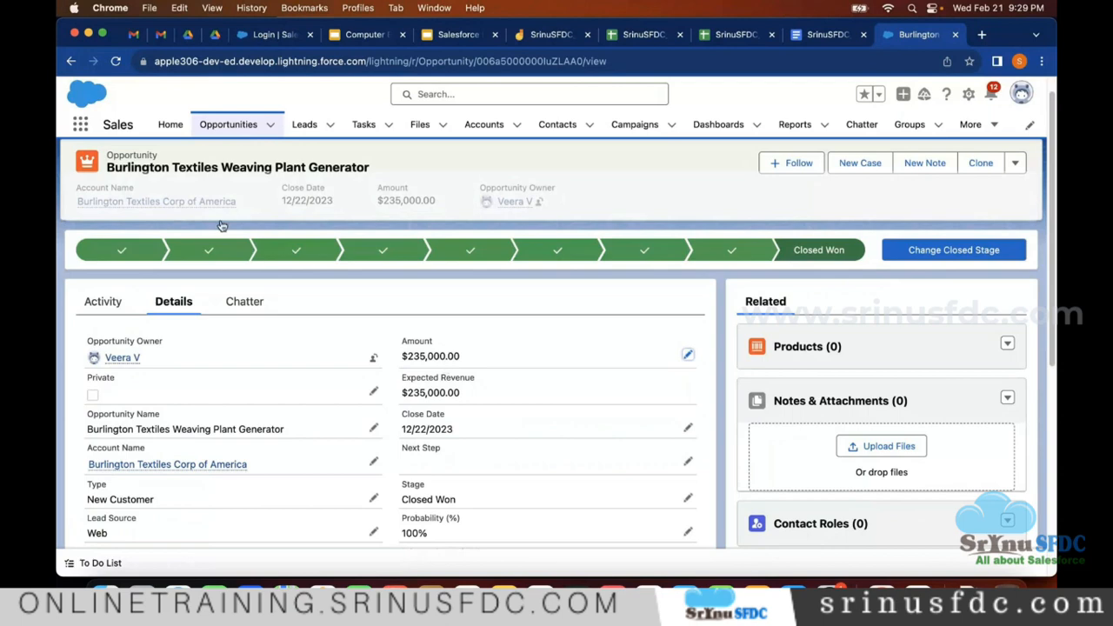
pyautogui.scroll(2, 227, 223)
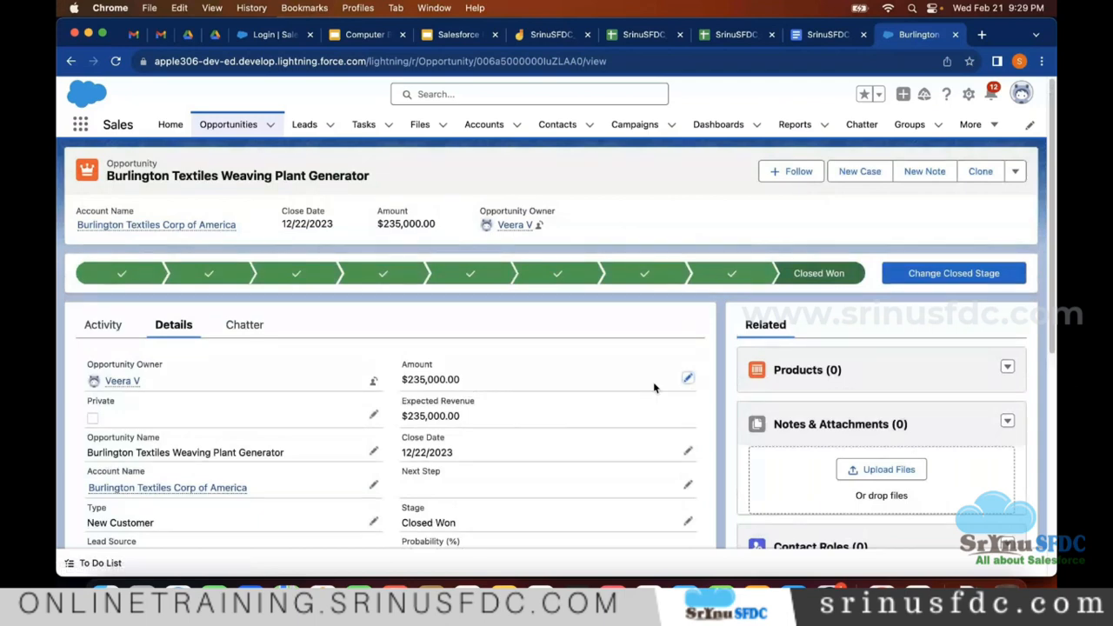
pyautogui.scroll(-1, 461, 375)
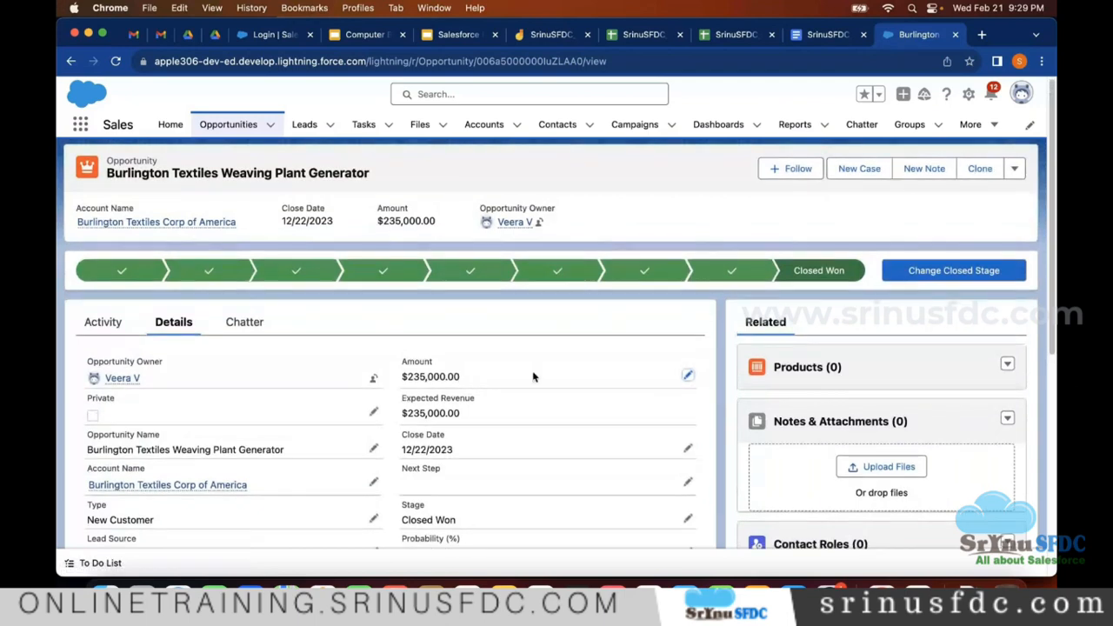
pyautogui.scroll(-3, 539, 367)
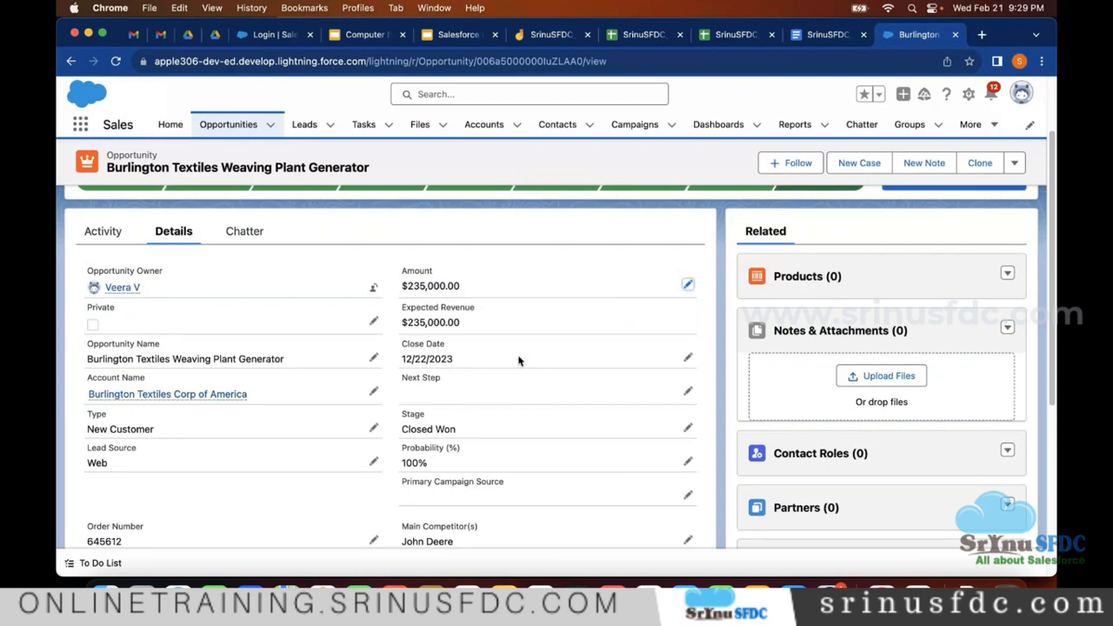
pyautogui.click(688, 358)
pyautogui.scroll(-2, 627, 383)
pyautogui.scroll(-1, 627, 378)
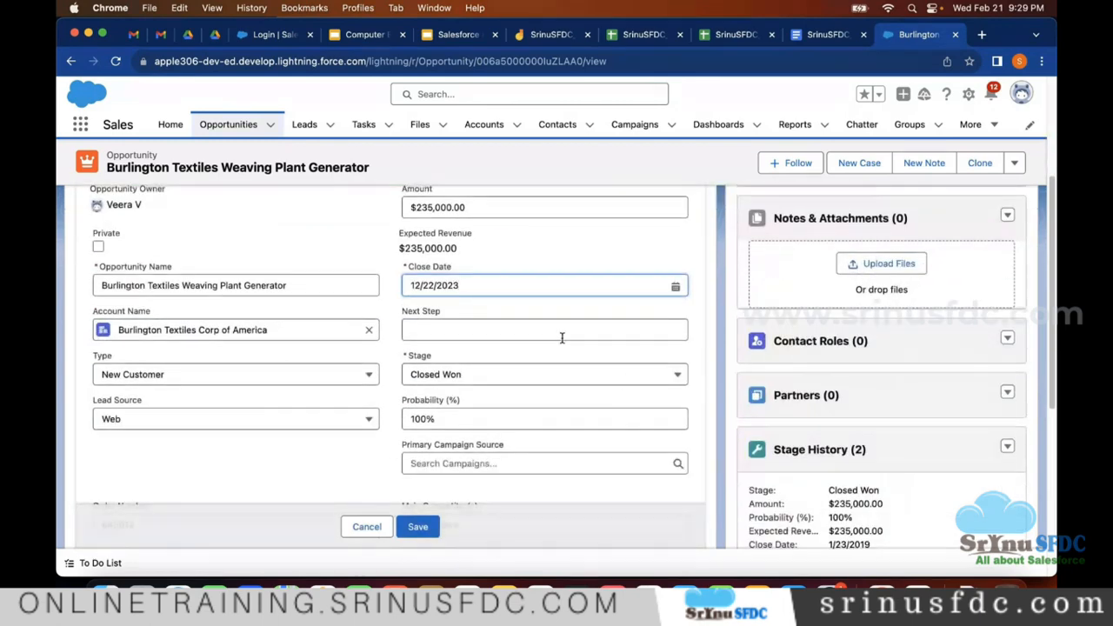
pyautogui.click(537, 287)
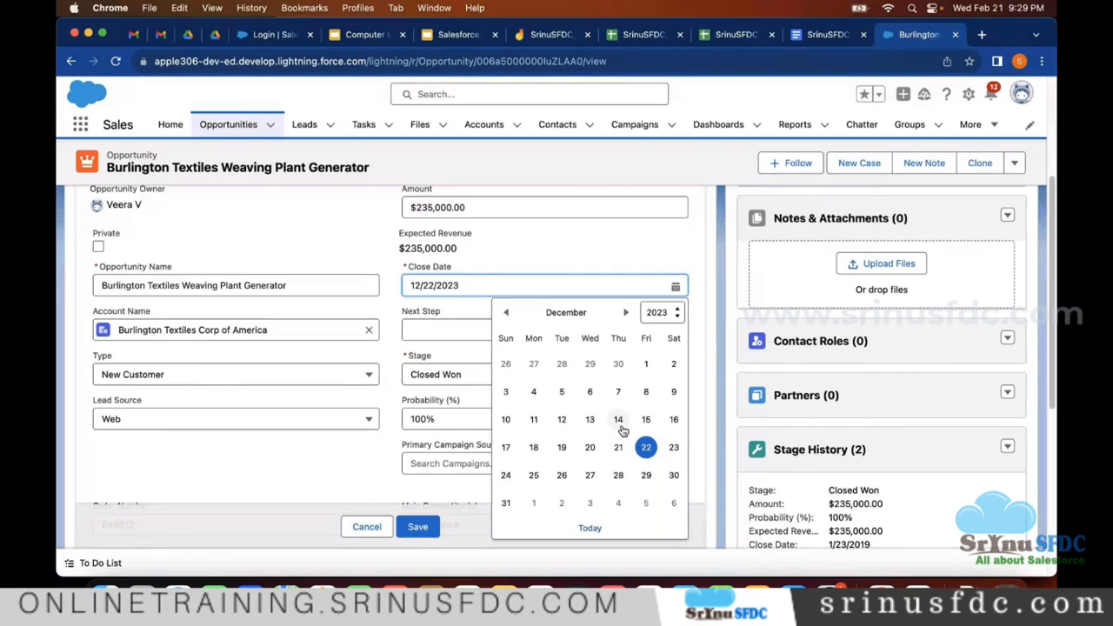
pyautogui.scroll(-1, 622, 430)
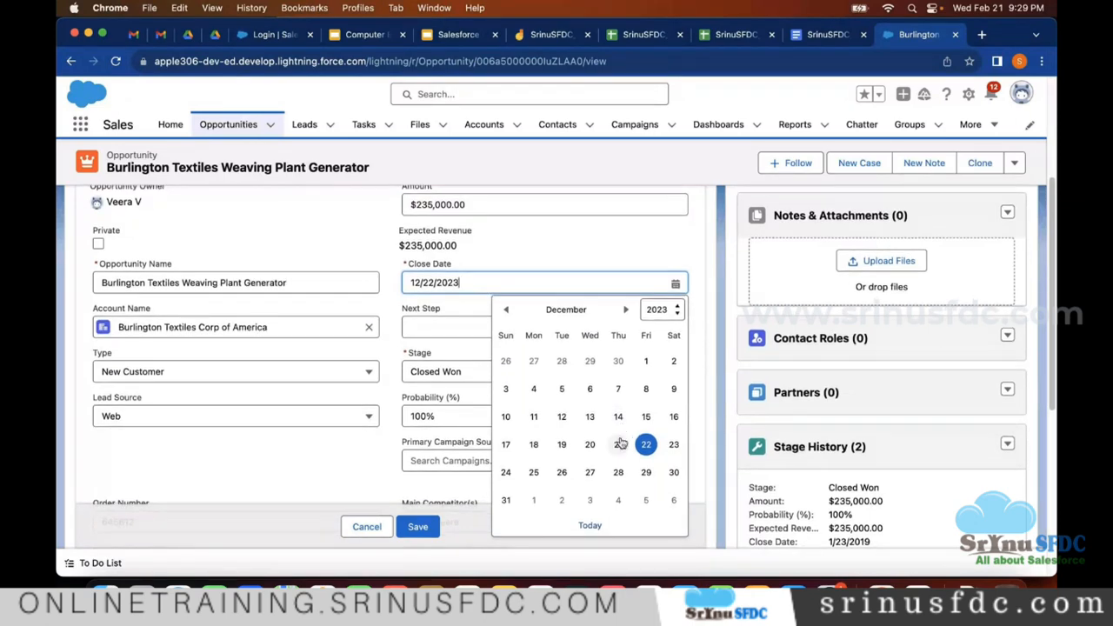
pyautogui.click(675, 446)
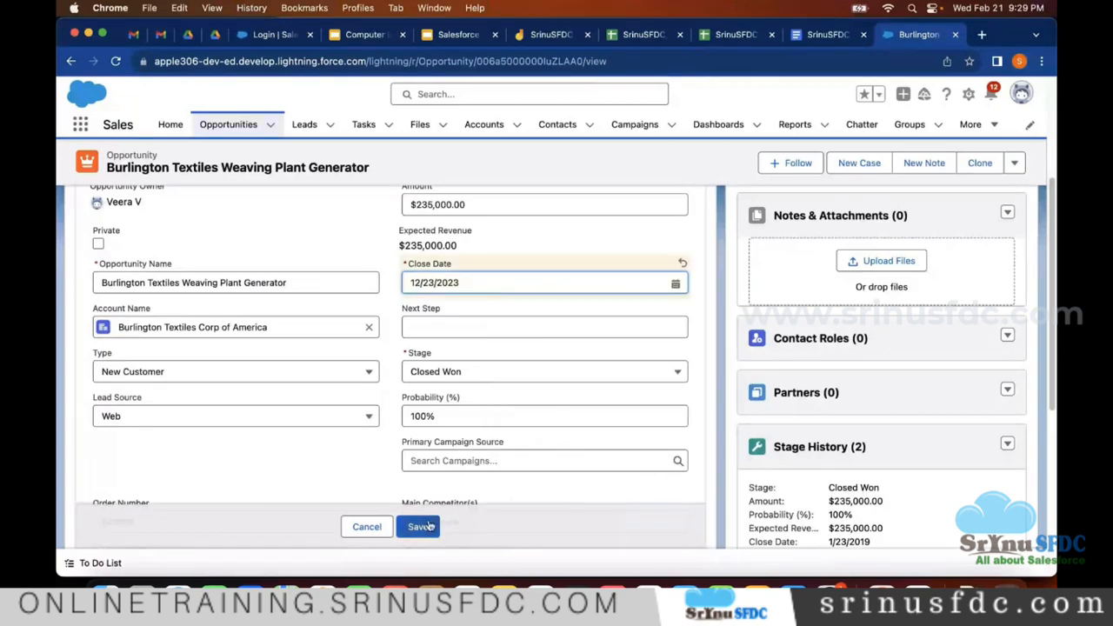
# Look through the available stages, keep Closed Won selected and save the opportunity
pyautogui.scroll(1, 429, 526)
pyautogui.scroll(2, 429, 526)
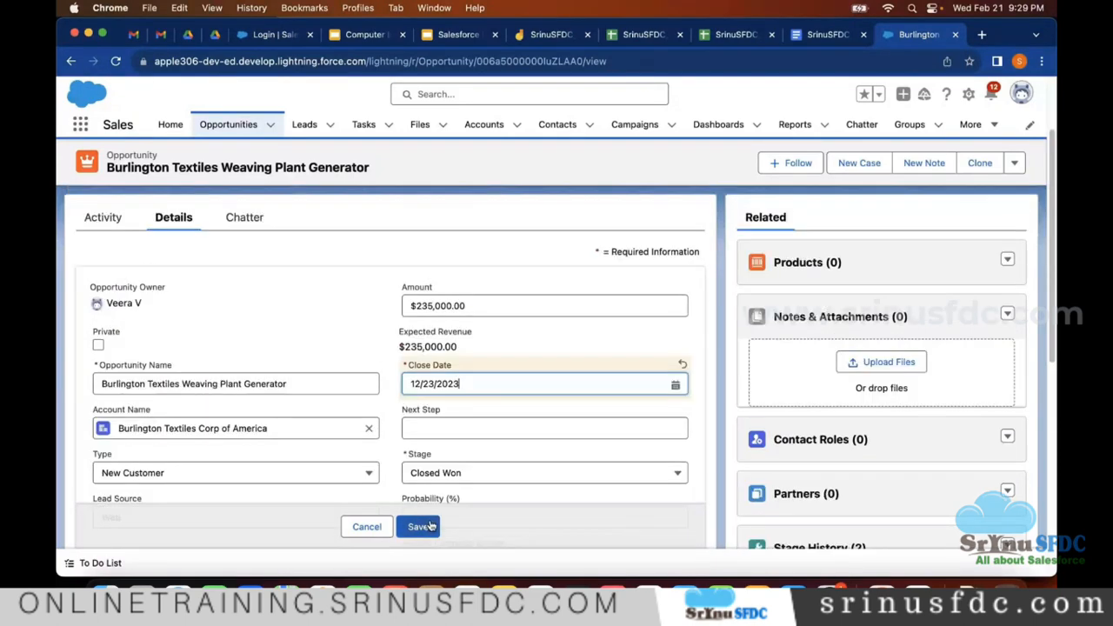
pyautogui.scroll(2, 439, 437)
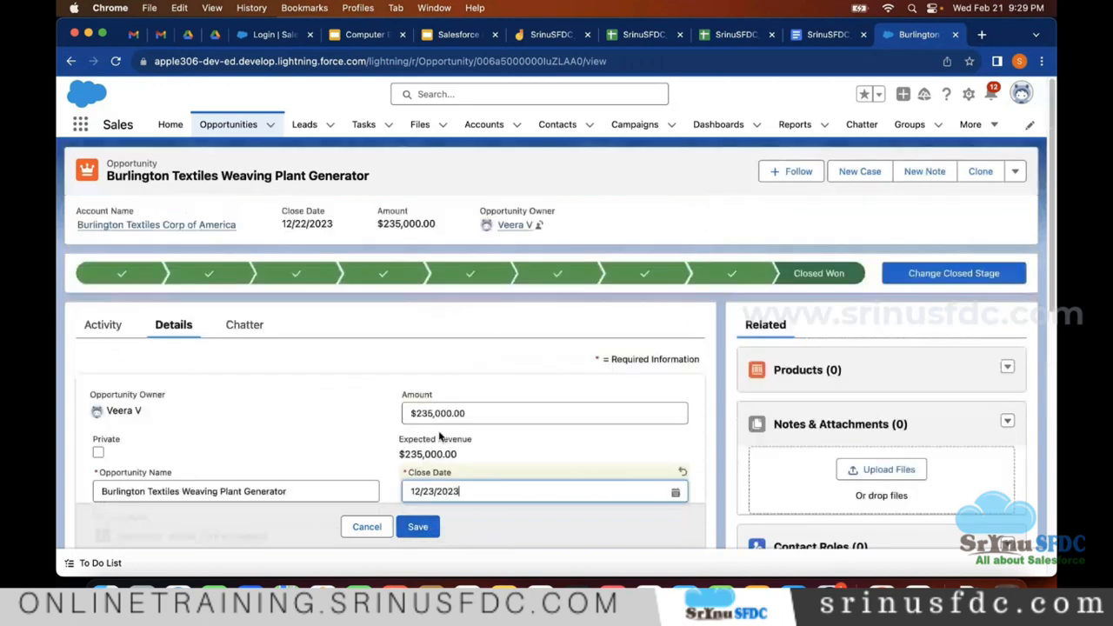
pyautogui.scroll(-1, 439, 437)
pyautogui.scroll(-4, 439, 432)
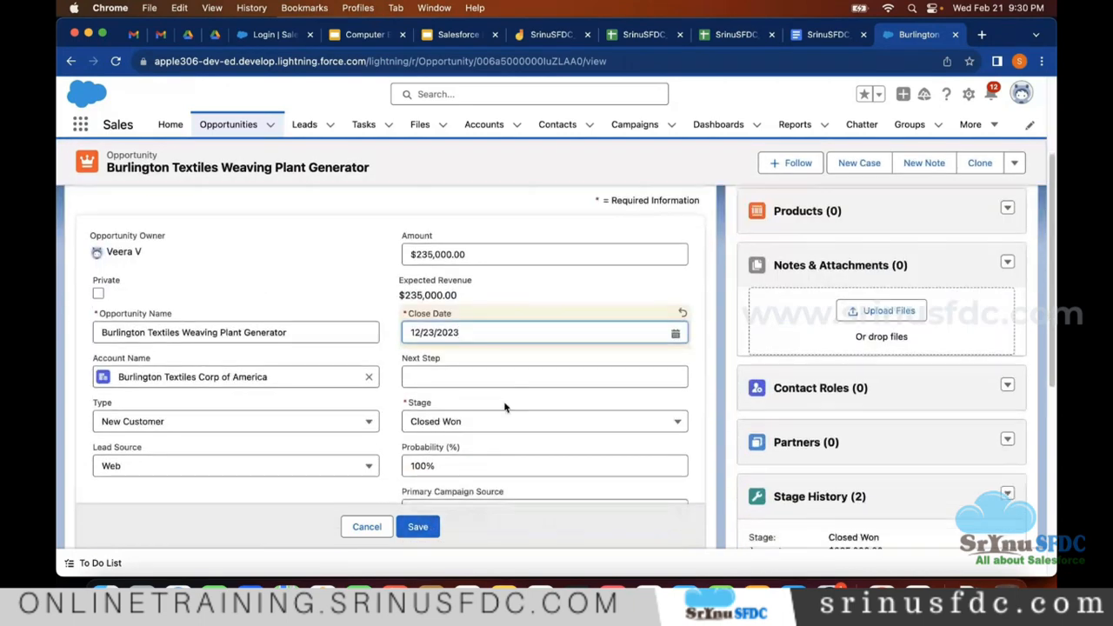
pyautogui.scroll(-1, 505, 407)
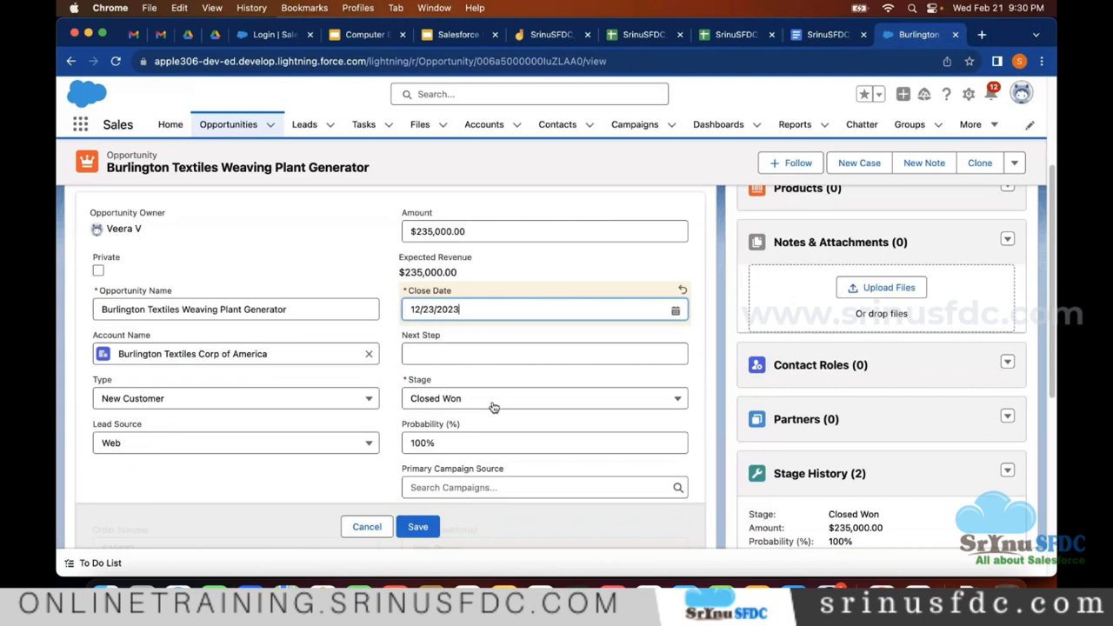
pyautogui.click(493, 407)
pyautogui.scroll(-3, 479, 247)
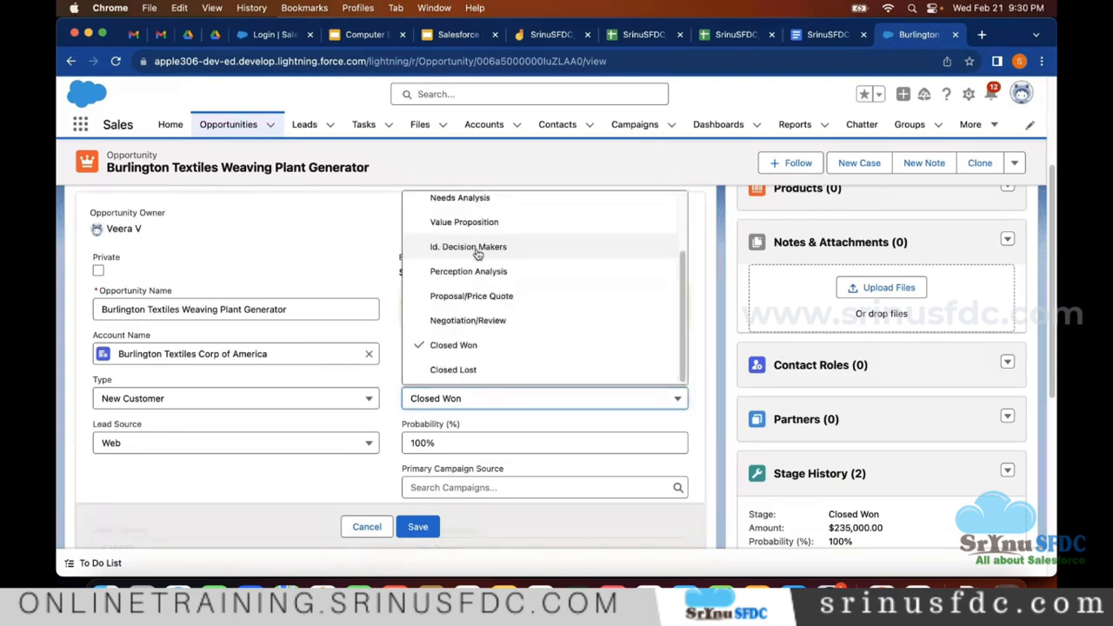
pyautogui.scroll(3, 477, 253)
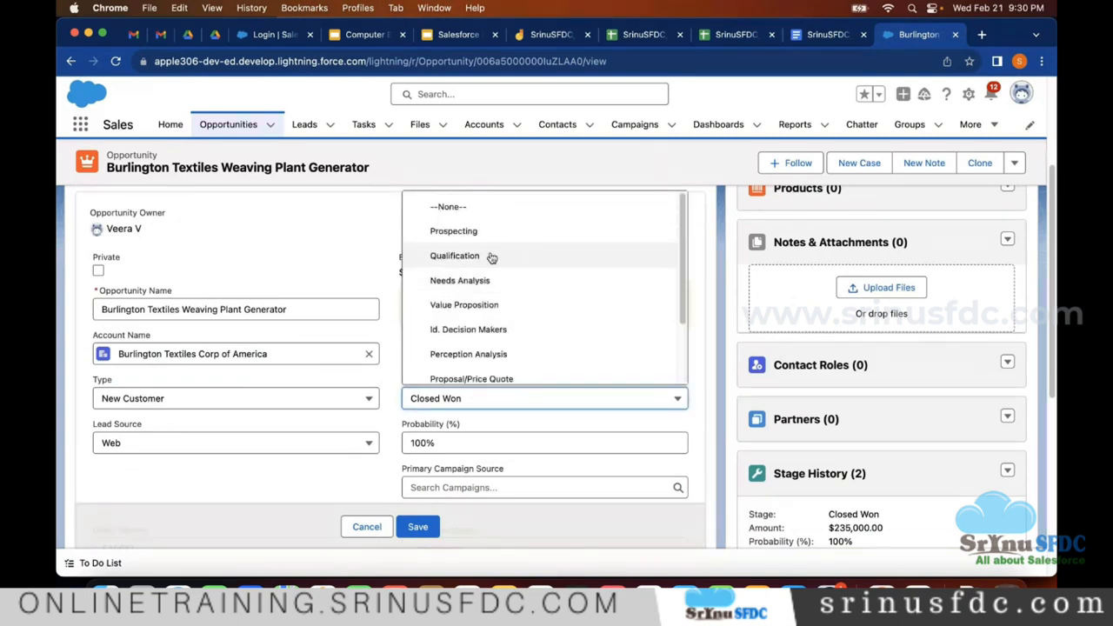
pyautogui.scroll(-1, 491, 256)
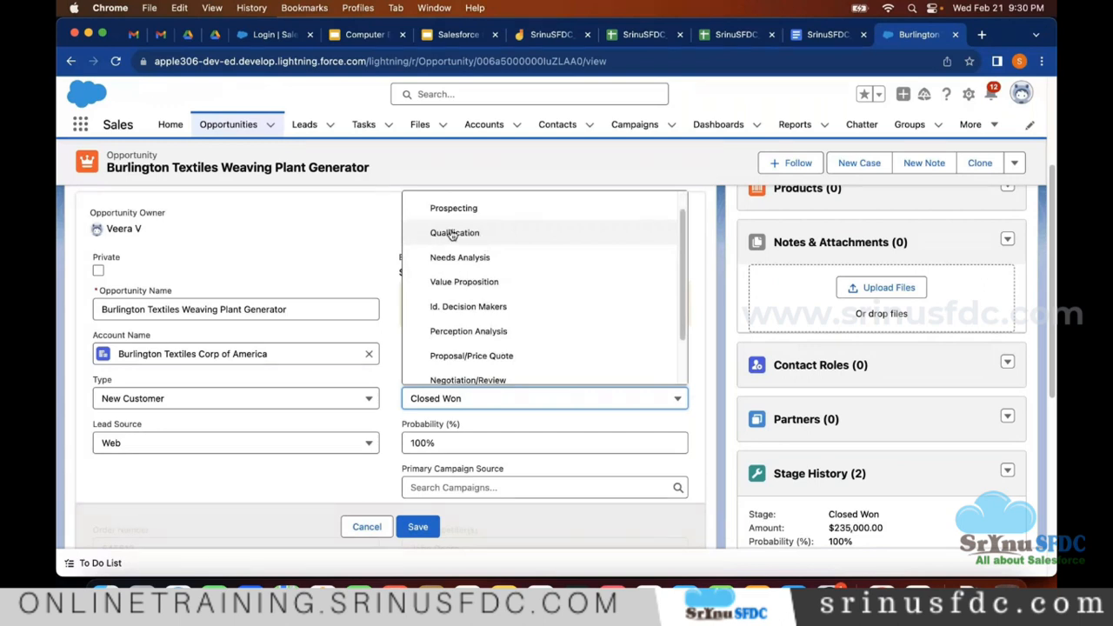
pyautogui.scroll(-1, 492, 307)
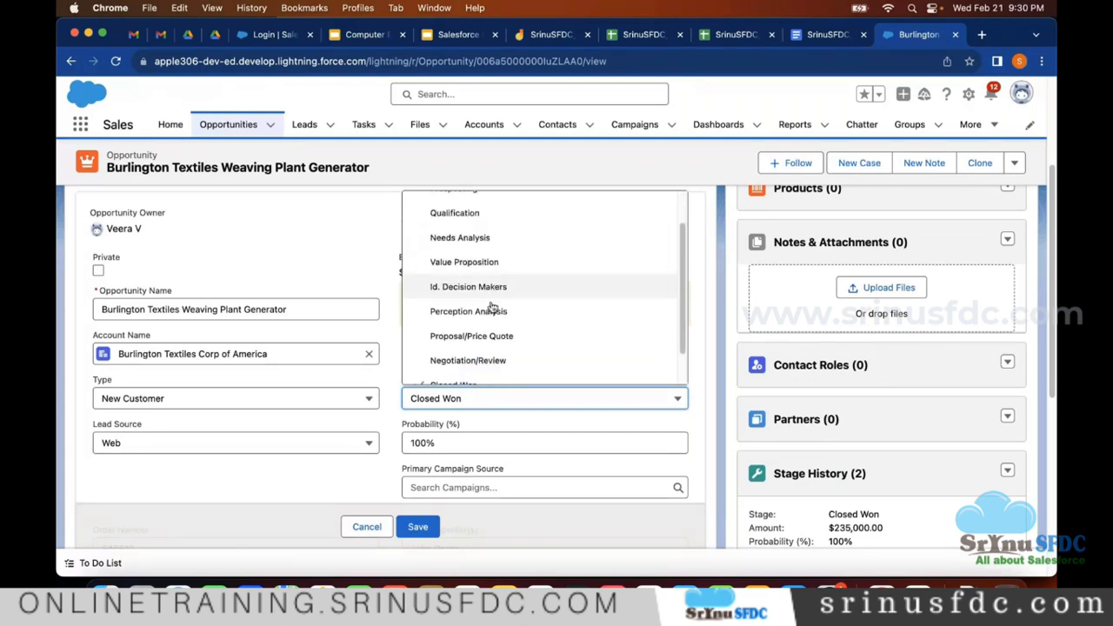
pyautogui.scroll(-1, 492, 307)
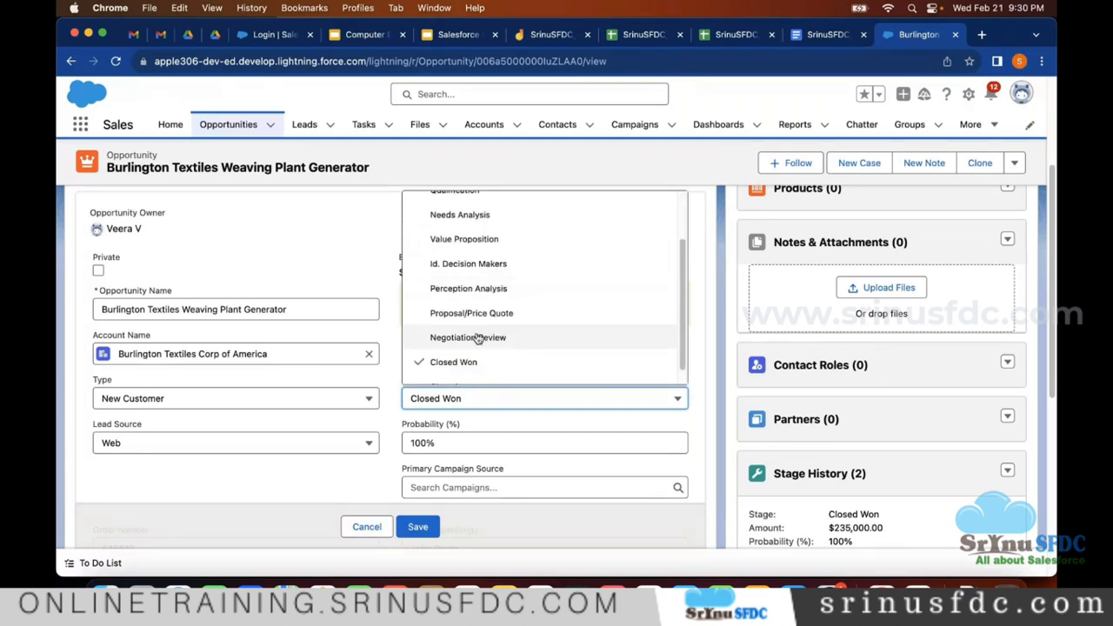
pyautogui.click(485, 363)
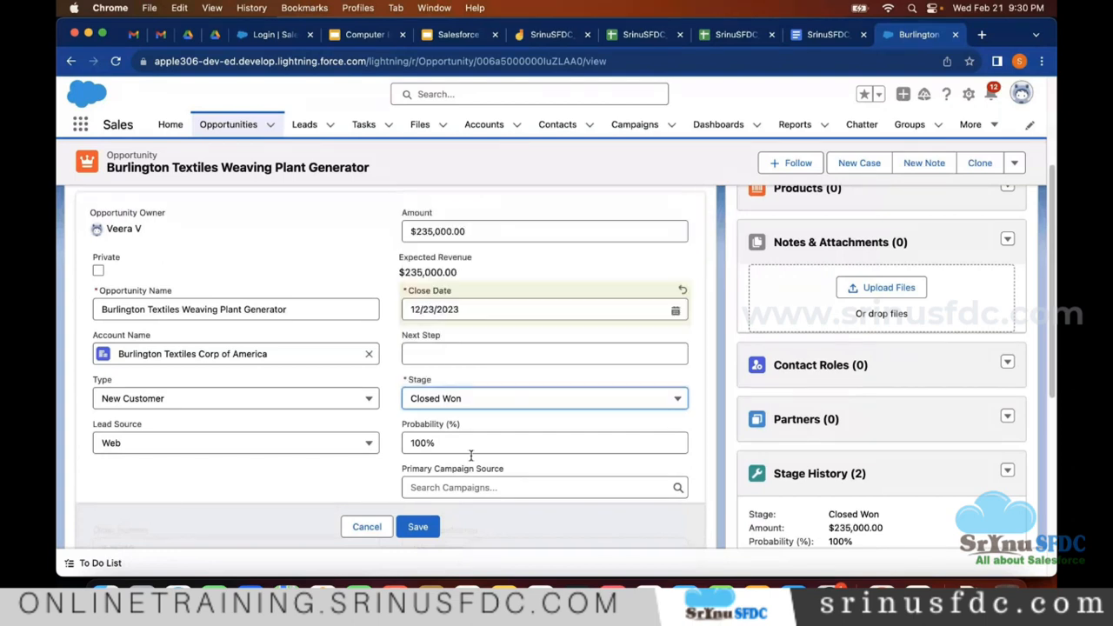
pyautogui.click(417, 527)
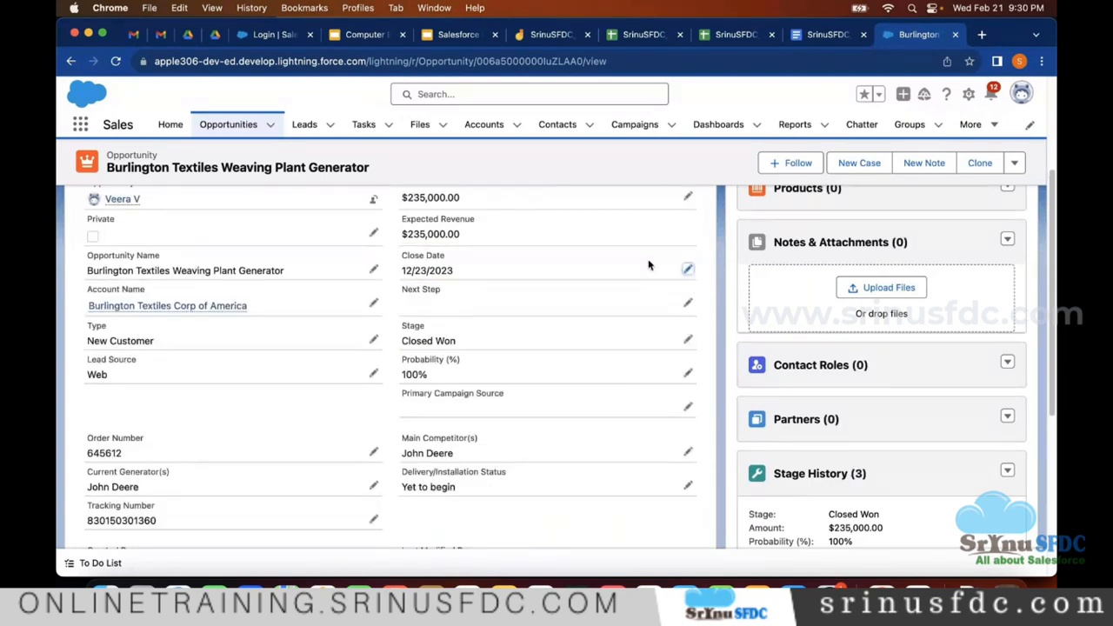
# Change the opportunity's stage to Closed Lost and save it
pyautogui.click(687, 340)
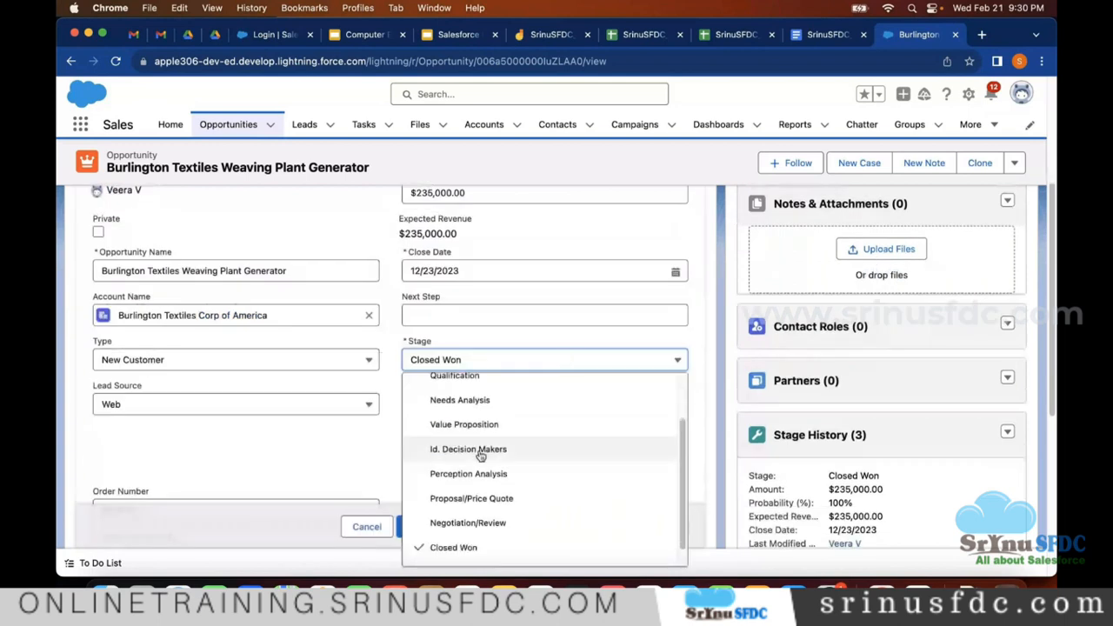
pyautogui.scroll(-1, 481, 456)
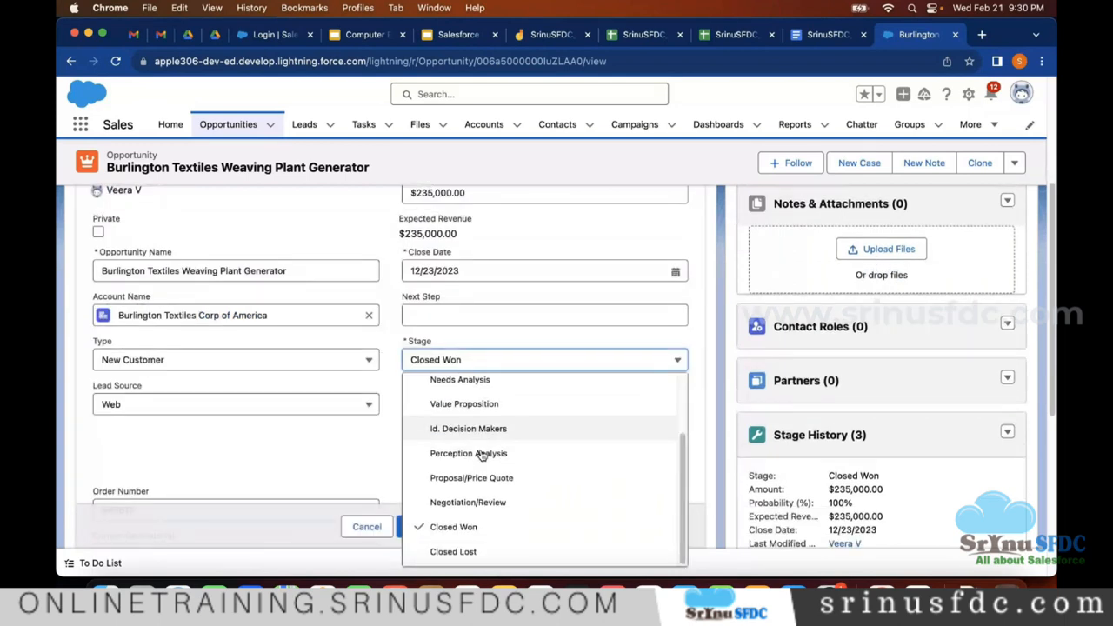
pyautogui.scroll(3, 480, 455)
pyautogui.press('Escape')
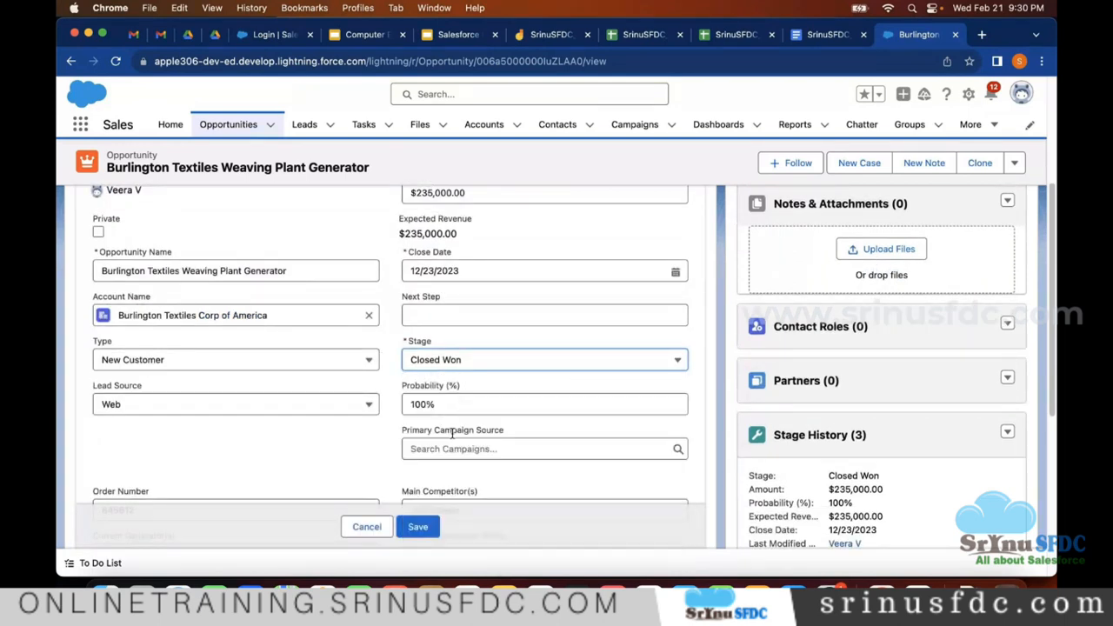
pyautogui.click(461, 359)
pyautogui.click(425, 540)
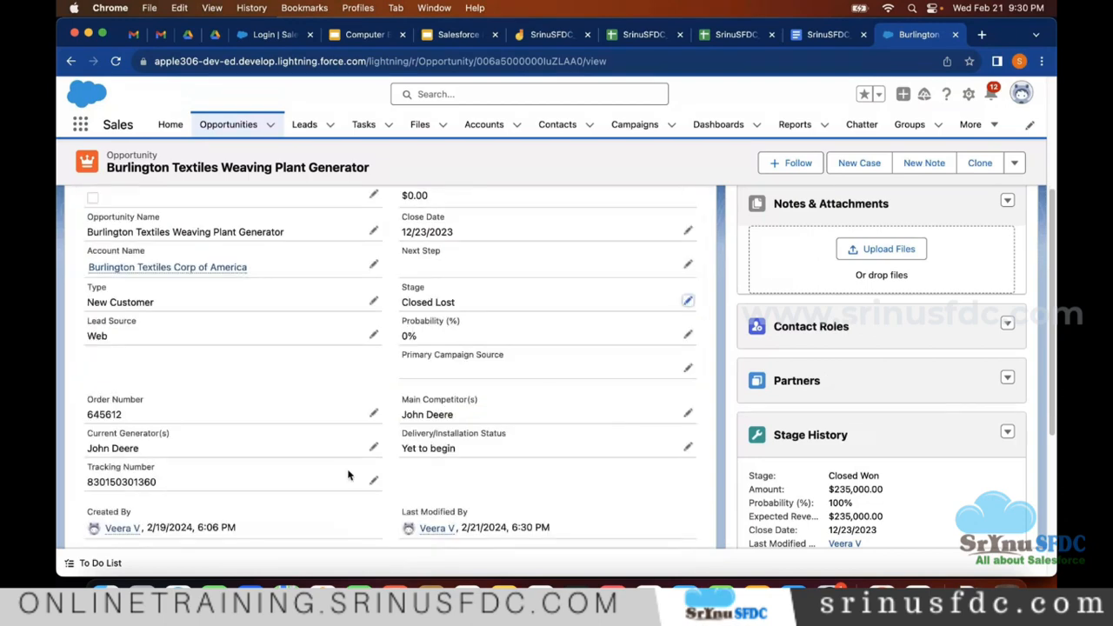
# Review the opportunity's stage path and its detail fields
pyautogui.scroll(5, 395, 355)
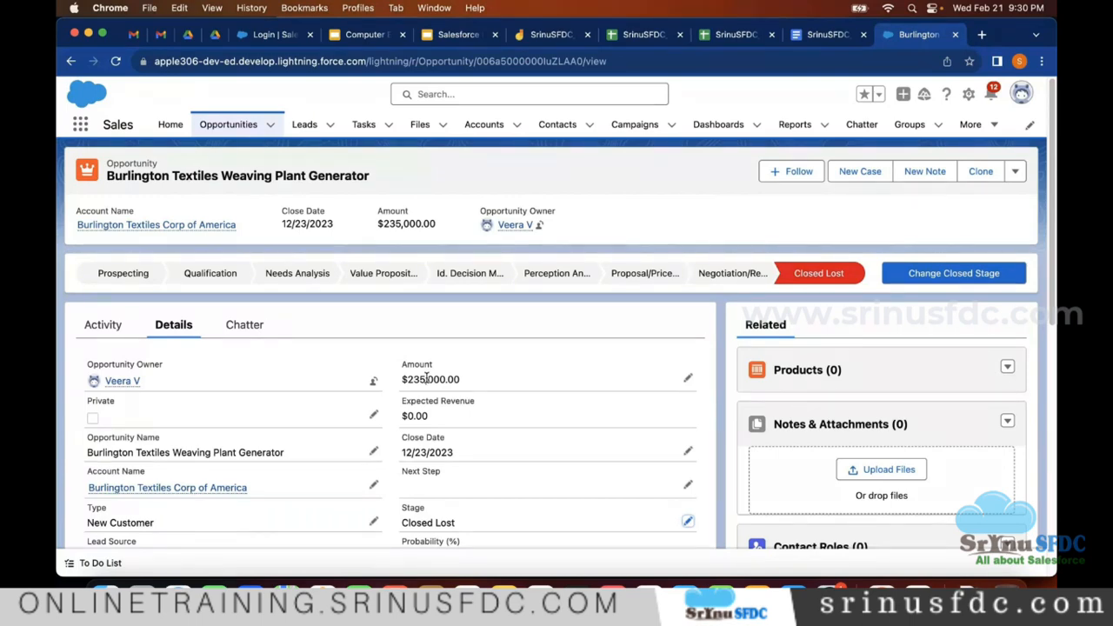
pyautogui.scroll(-5, 447, 355)
pyautogui.scroll(5, 348, 278)
pyautogui.scroll(-10, 435, 344)
pyautogui.scroll(10, 395, 363)
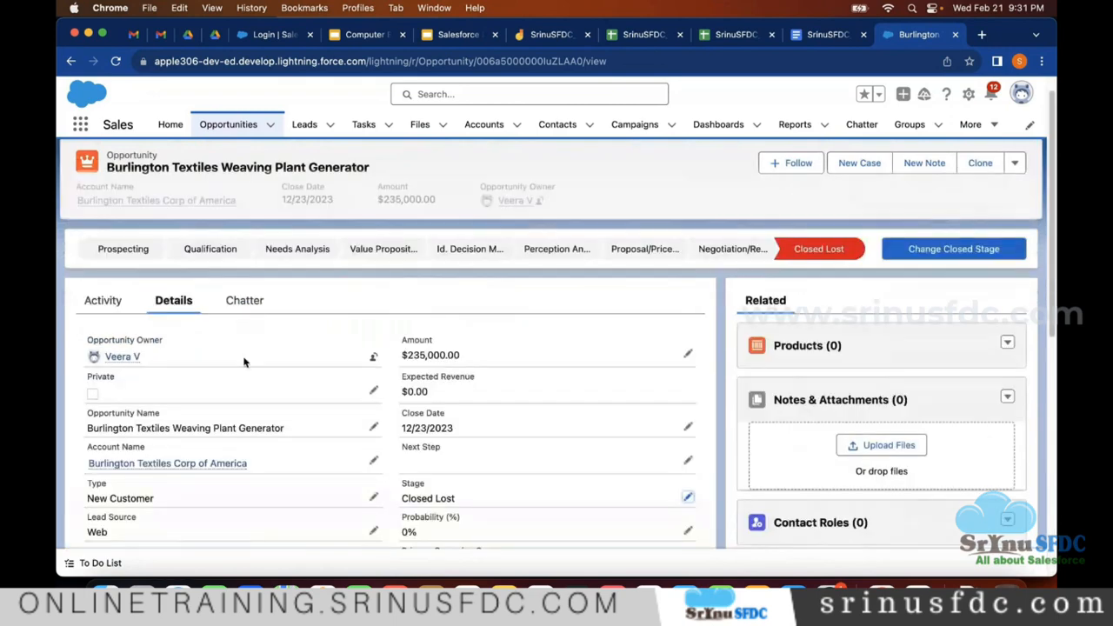
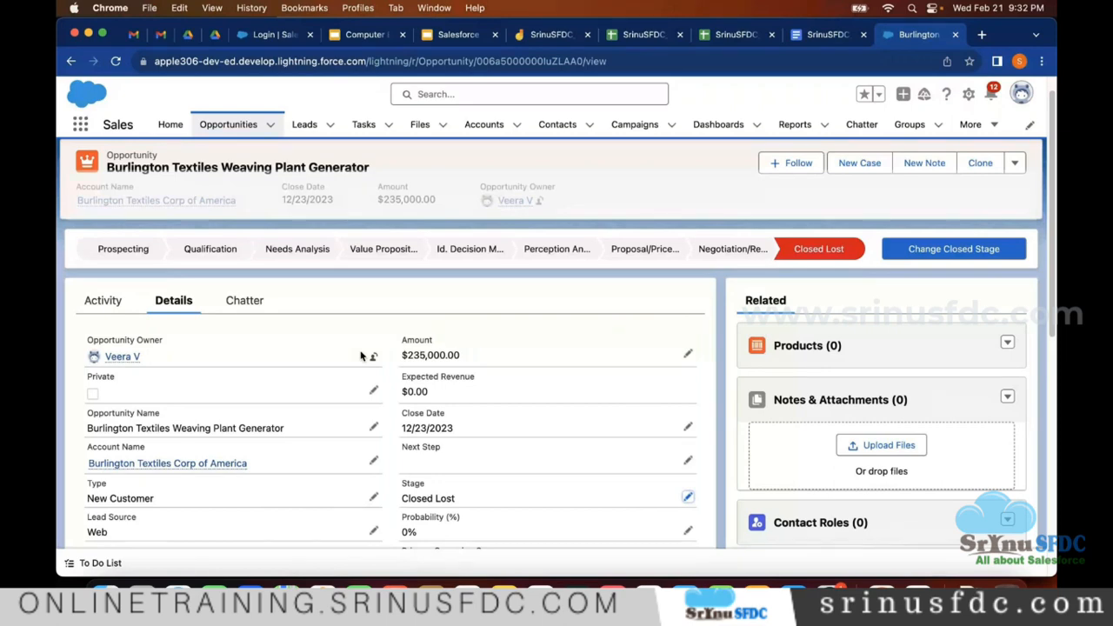
# Switch from the Sales app to the Service app, searching the available apps for "serv"
pyautogui.click(80, 125)
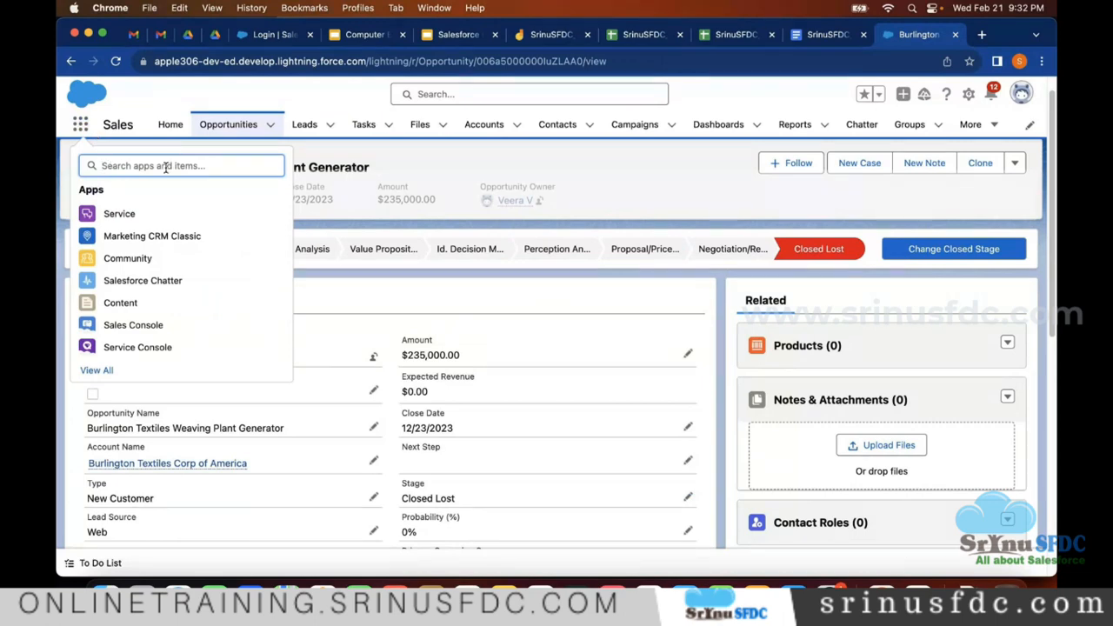
pyautogui.write('ser')
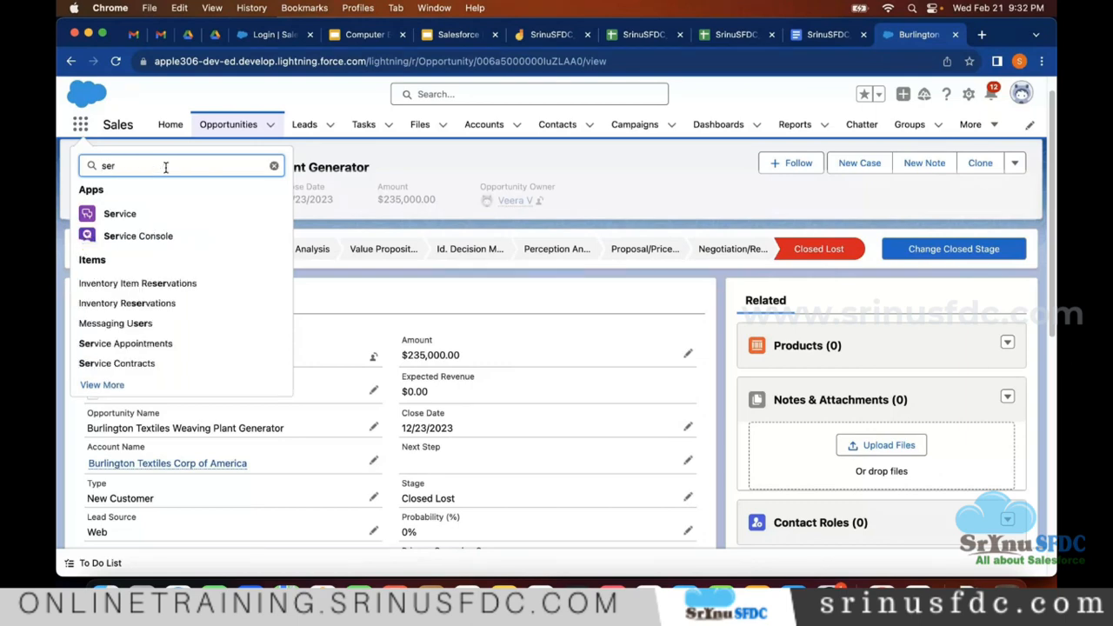
pyautogui.write('v')
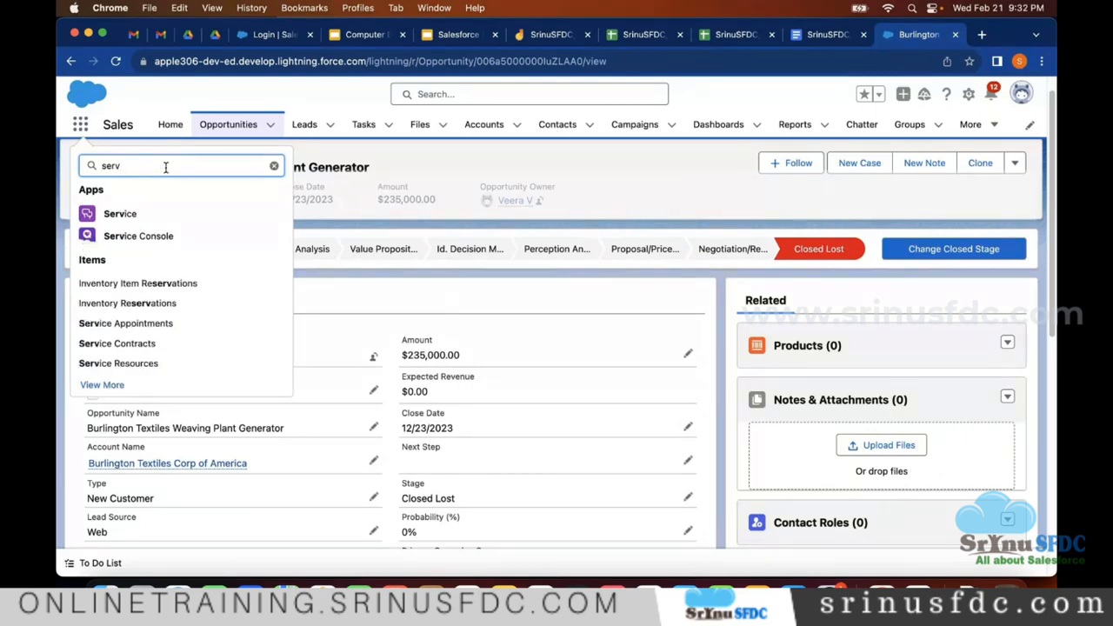
pyautogui.press('Return')
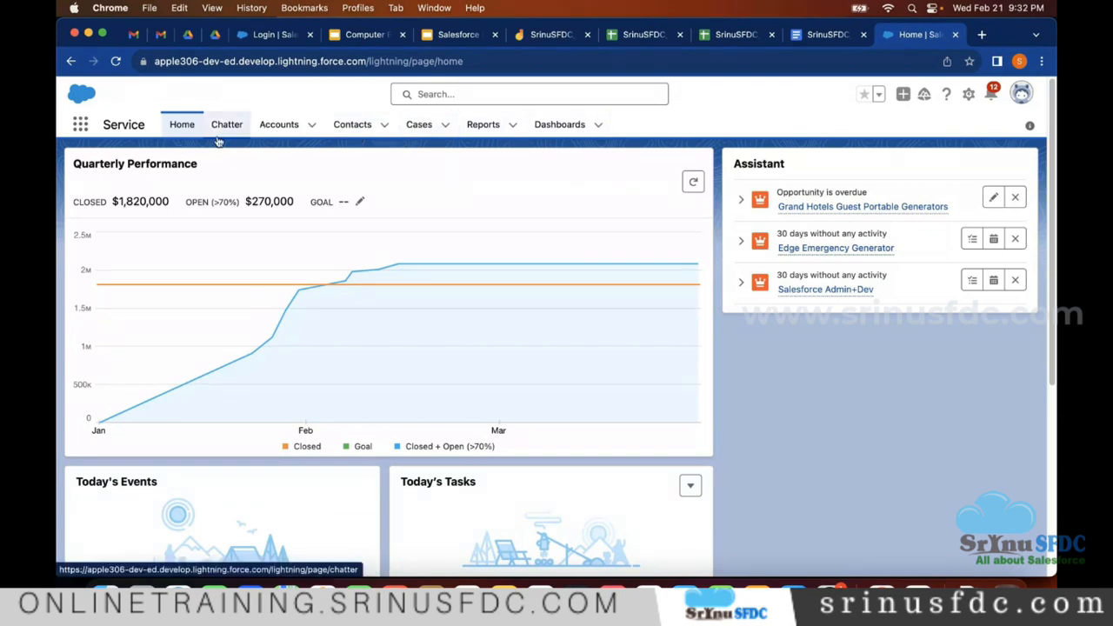
# Show the All Open Cases list view and open the case seeking guidance on electrical wiring installation for GC5060
pyautogui.click(423, 124)
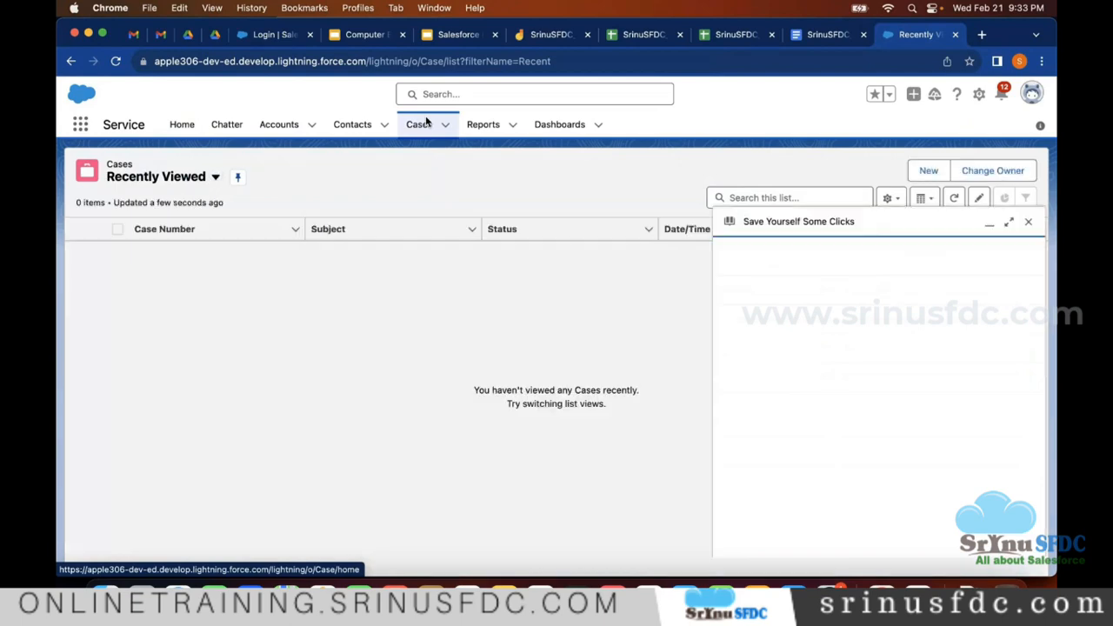
pyautogui.click(215, 177)
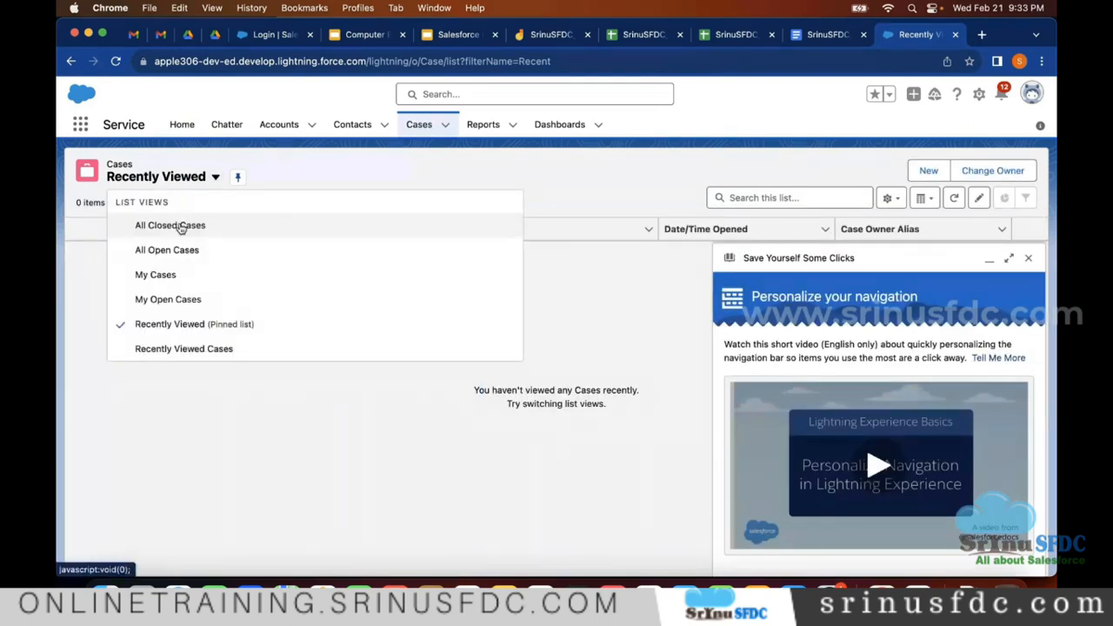
pyautogui.click(166, 249)
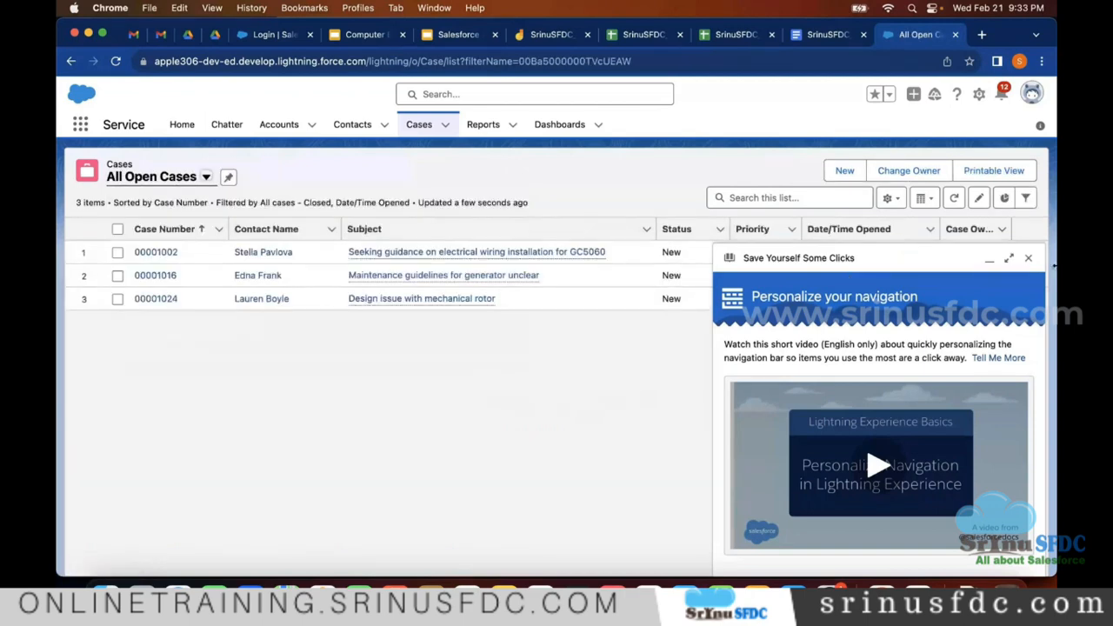
pyautogui.click(1029, 259)
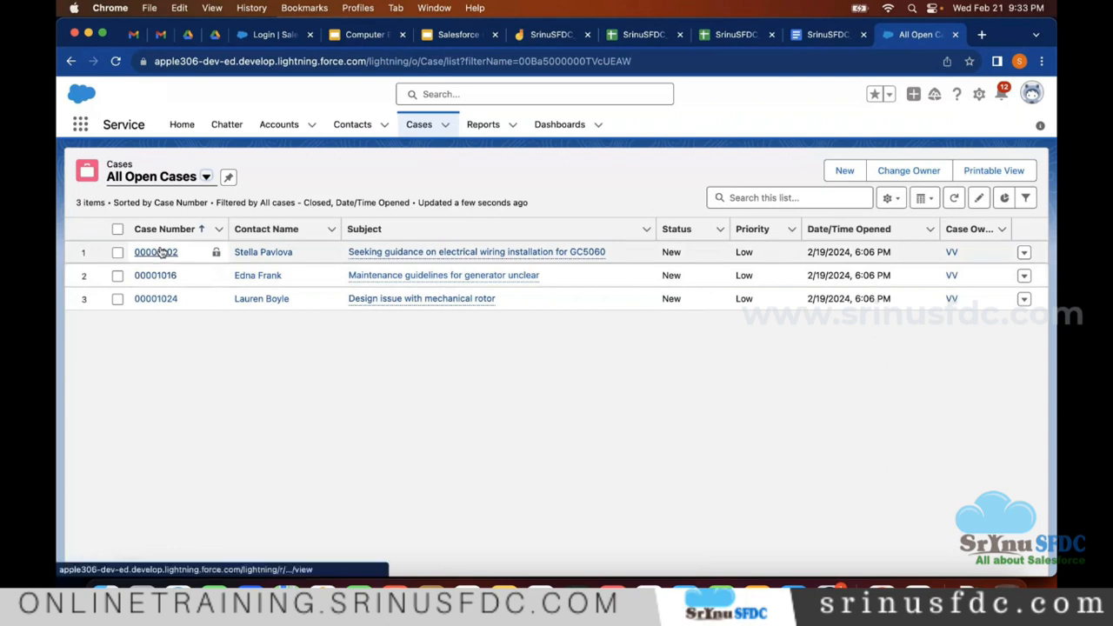
pyautogui.click(161, 252)
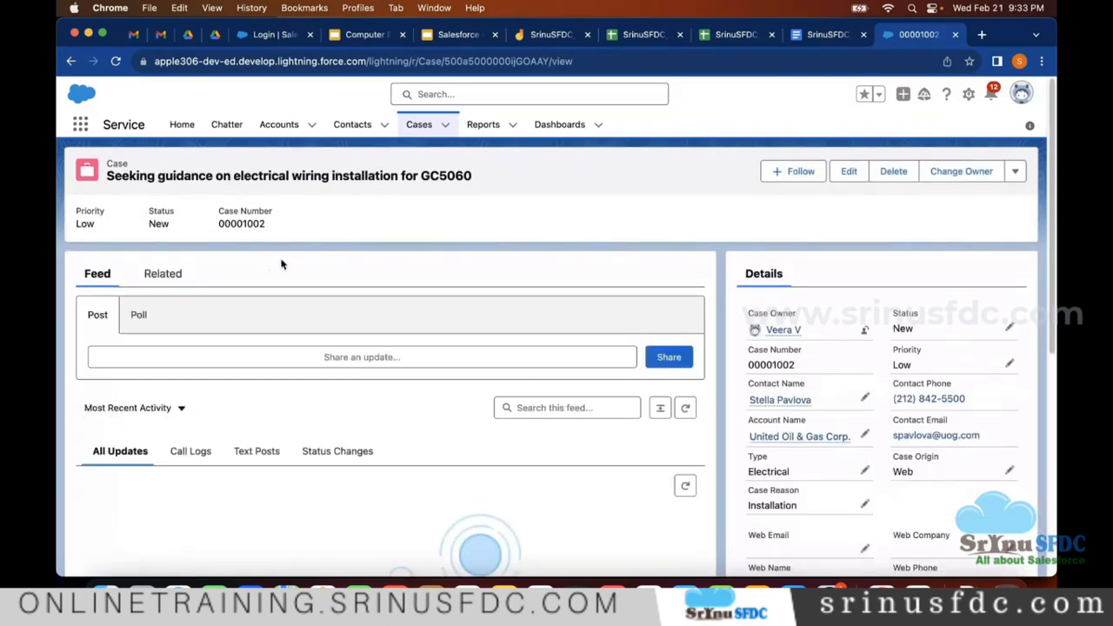
# Examine the case's detail fields, including the Priority choices and the Subject field in edit mode, without saving
pyautogui.scroll(-1, 280, 264)
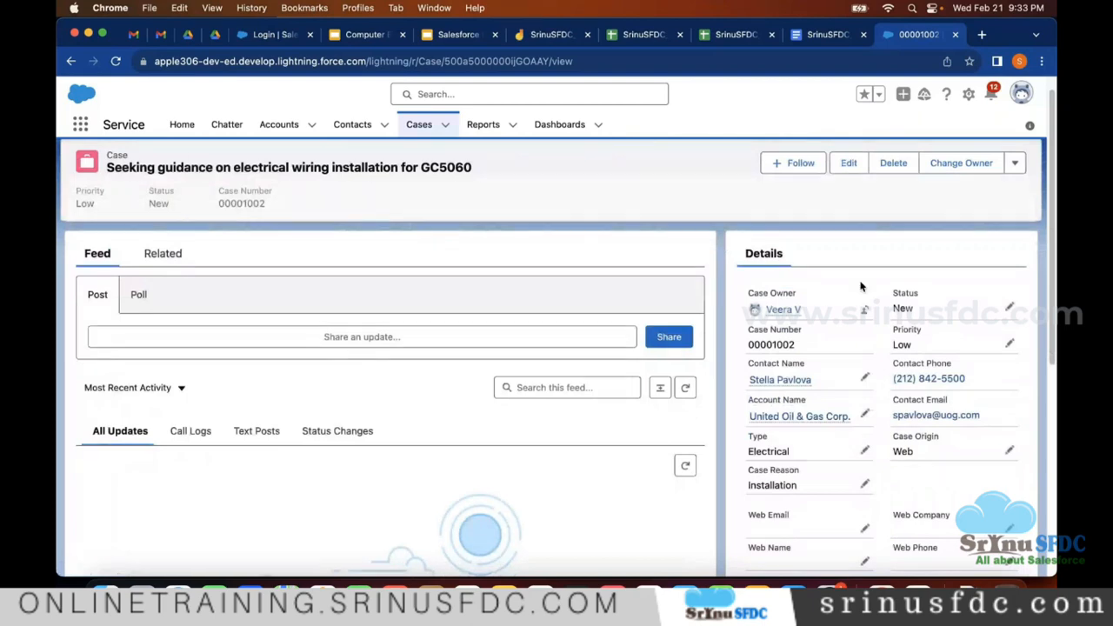
pyautogui.scroll(-3, 861, 287)
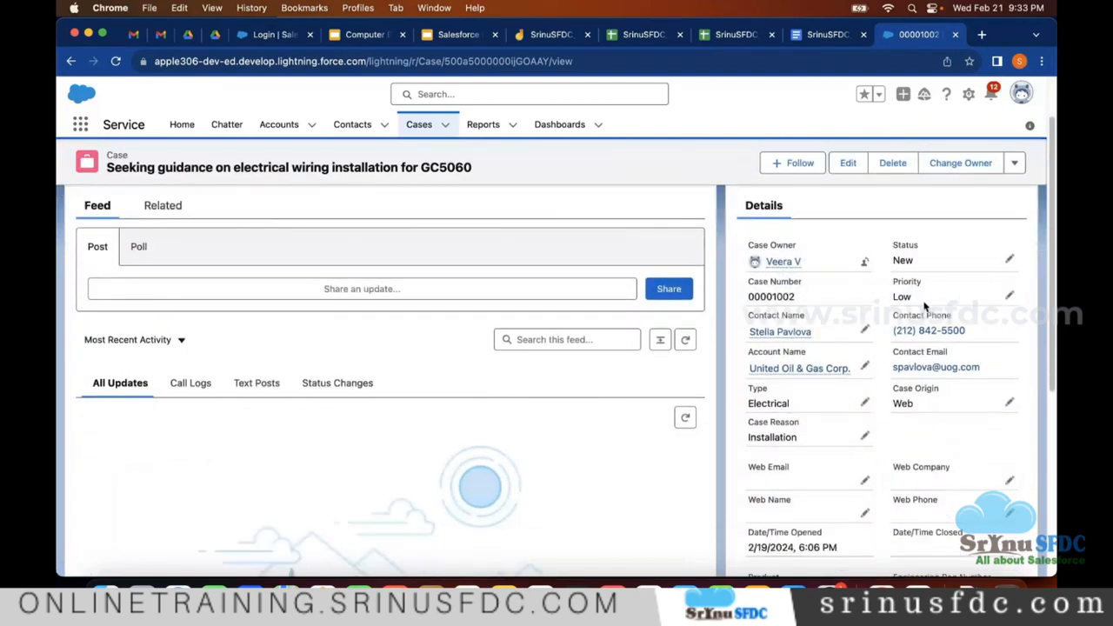
pyautogui.scroll(-1, 976, 271)
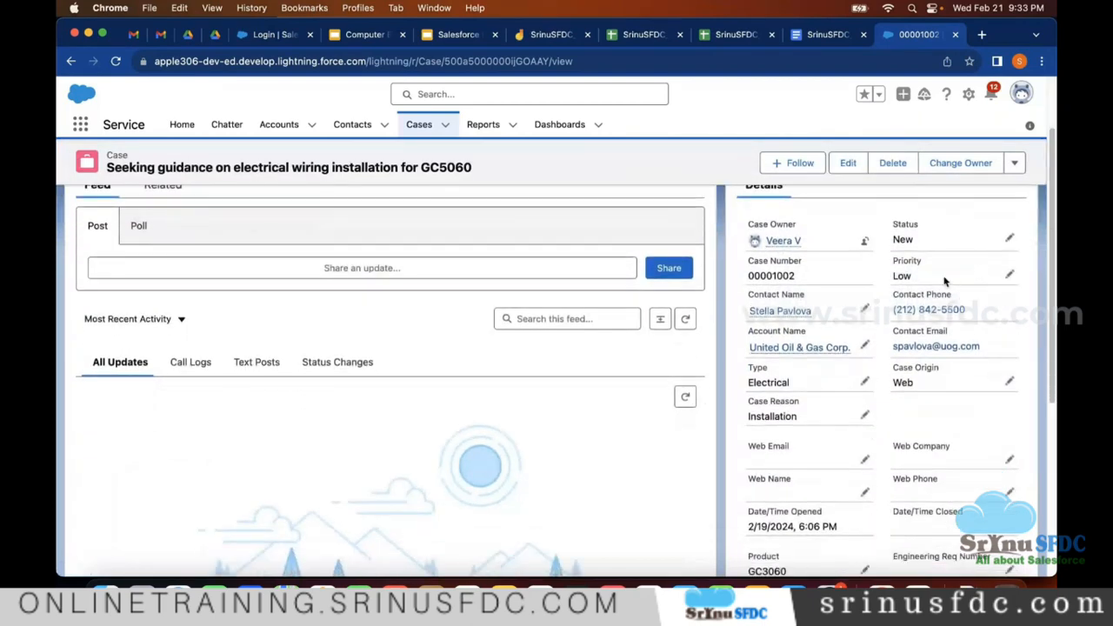
pyautogui.click(1008, 276)
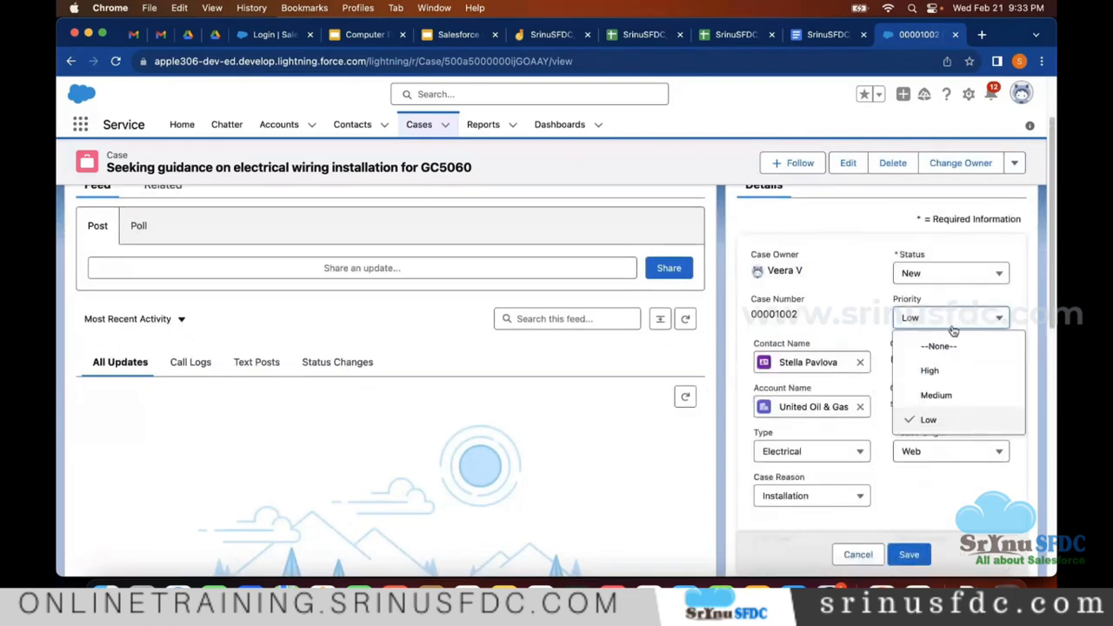
pyautogui.click(828, 293)
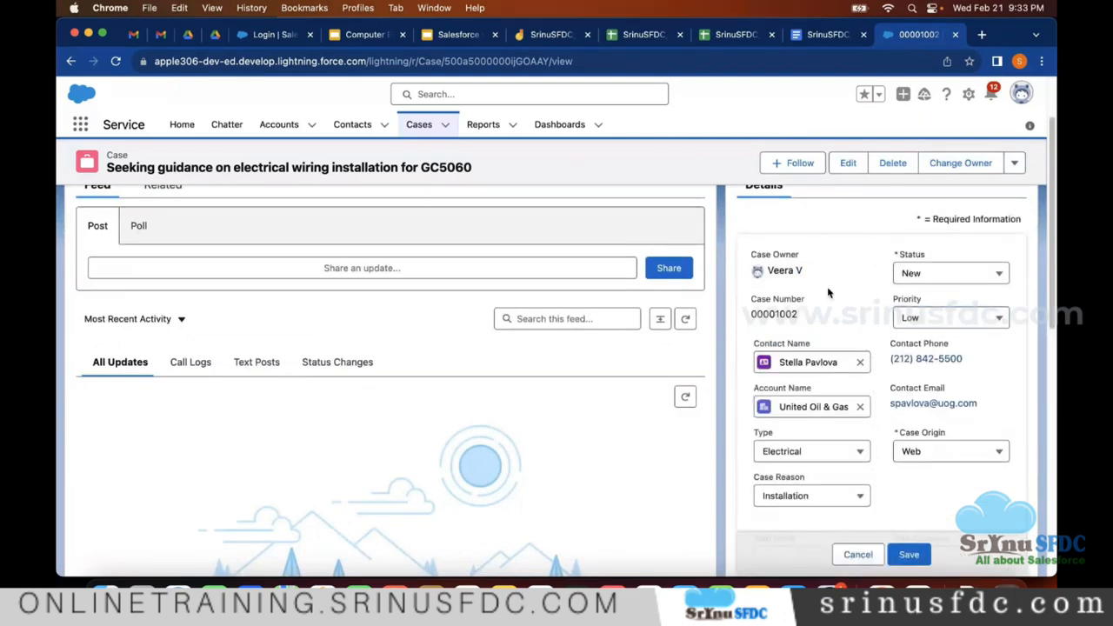
pyautogui.scroll(-3, 952, 238)
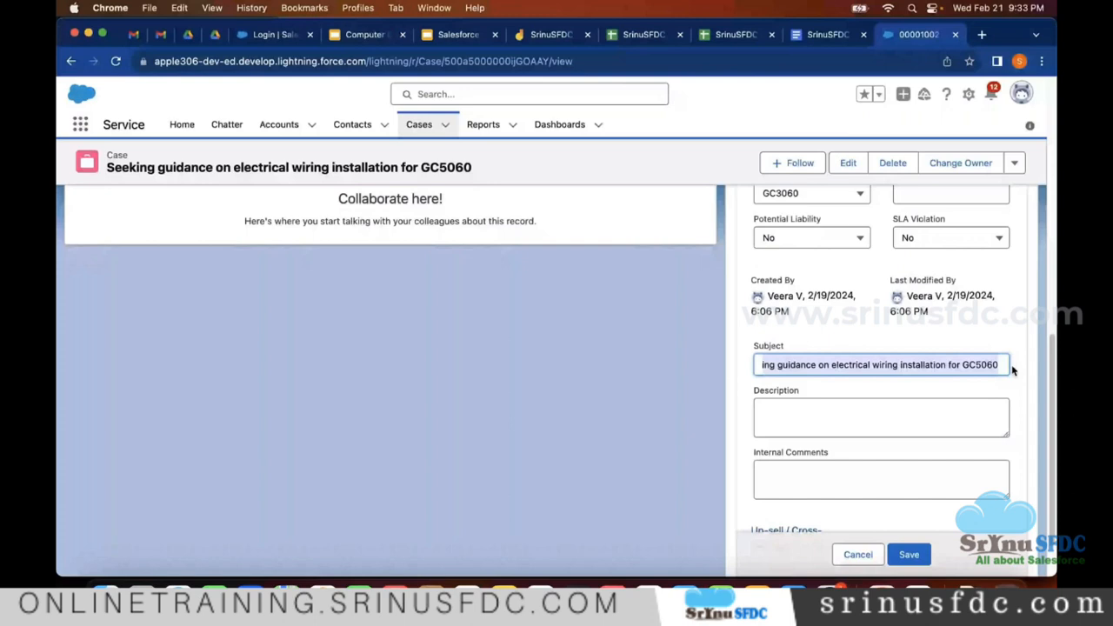
pyautogui.click(901, 422)
pyautogui.scroll(-1, 897, 443)
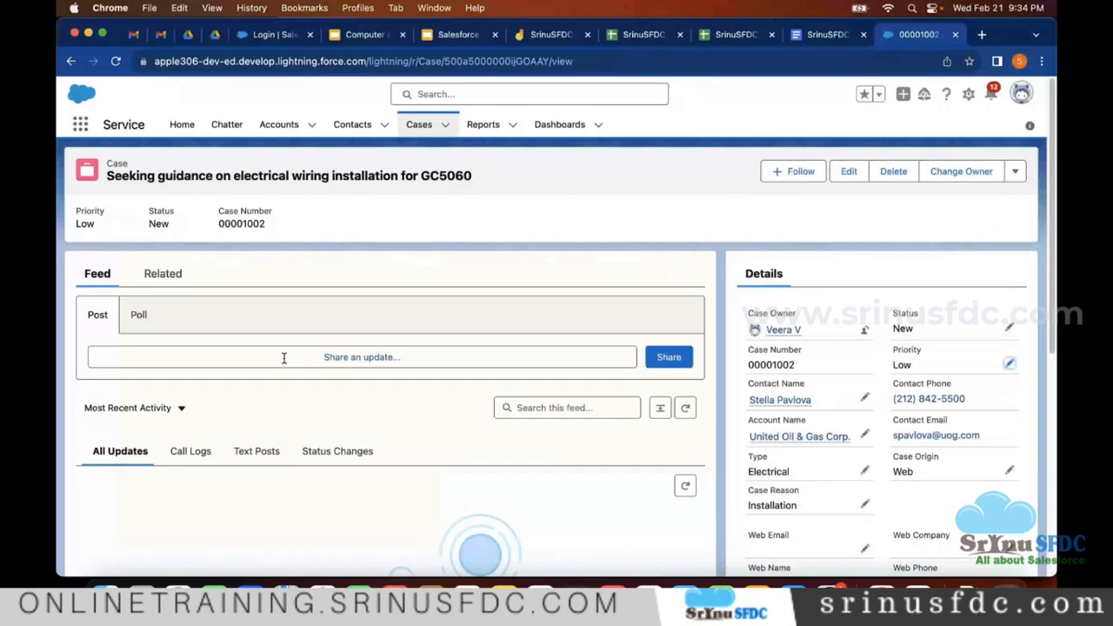
# Look through the case's additional actions and its related lists, and return to the feed
pyautogui.doubleClick(971, 330)
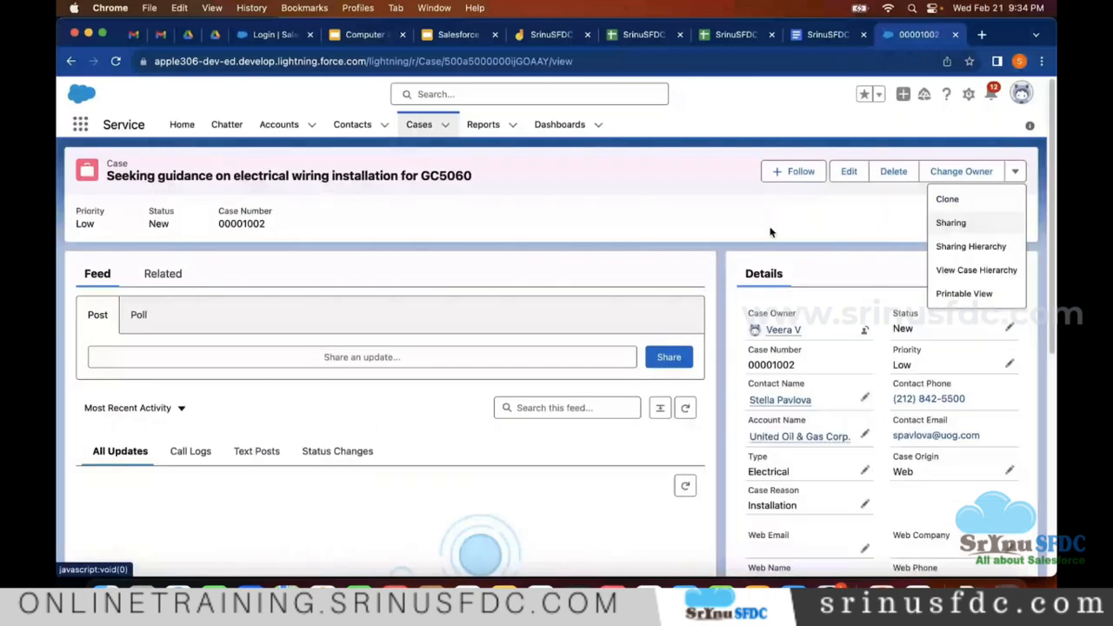
pyautogui.click(770, 231)
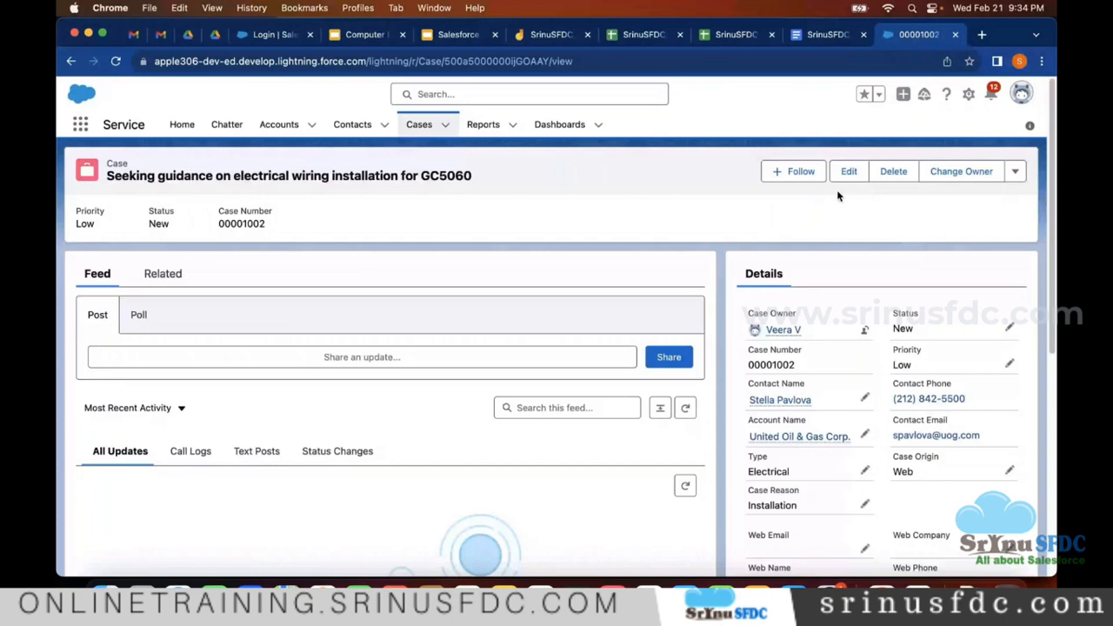
pyautogui.click(163, 273)
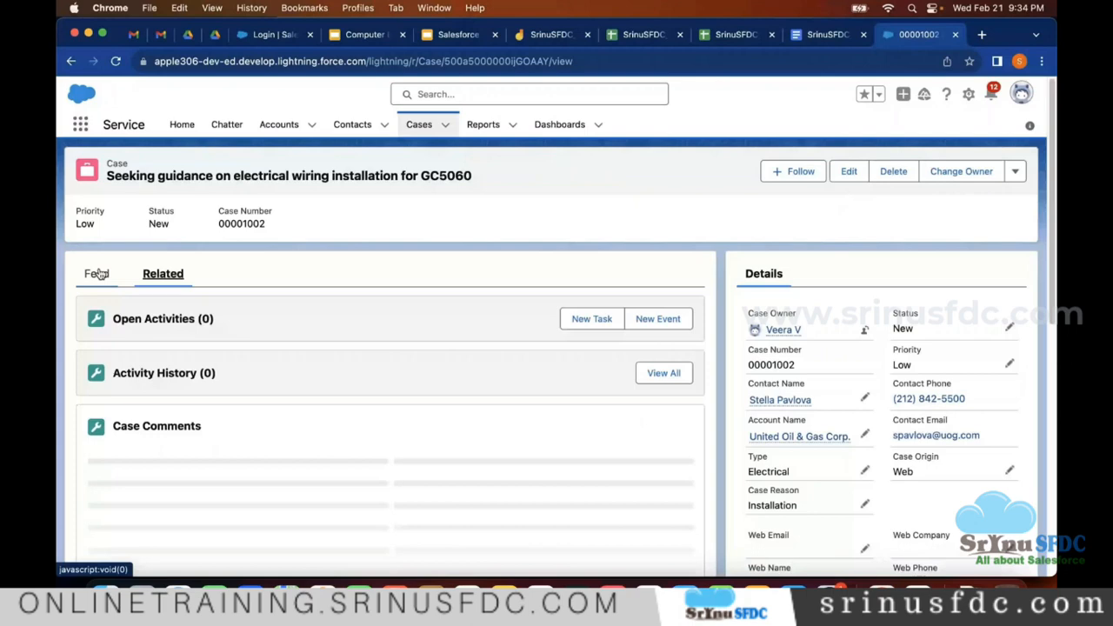
pyautogui.click(97, 274)
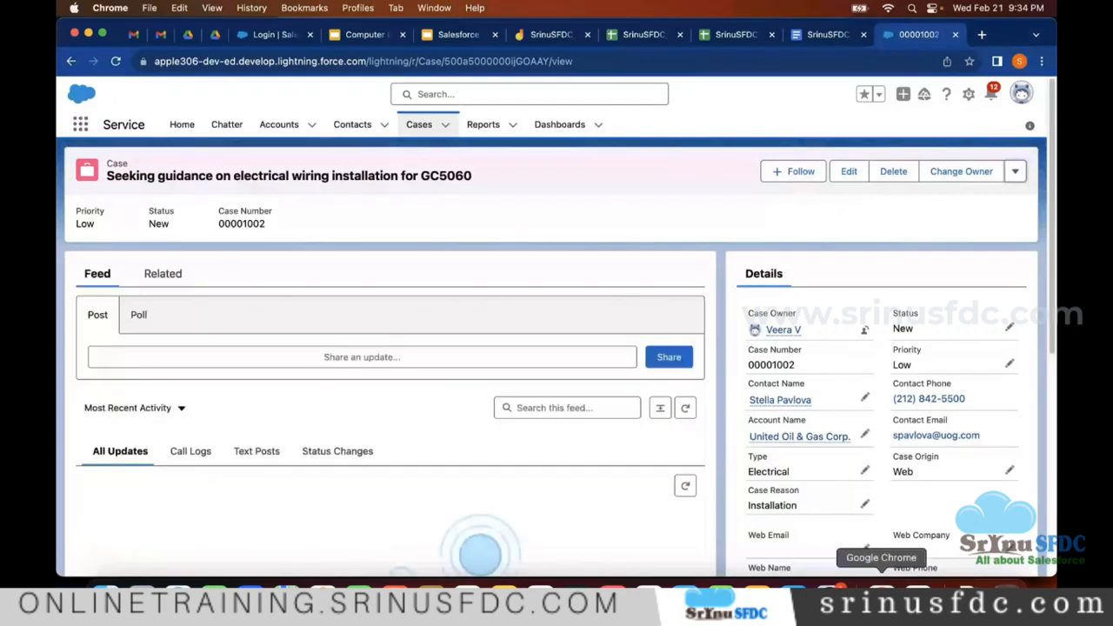
pyautogui.click(917, 594)
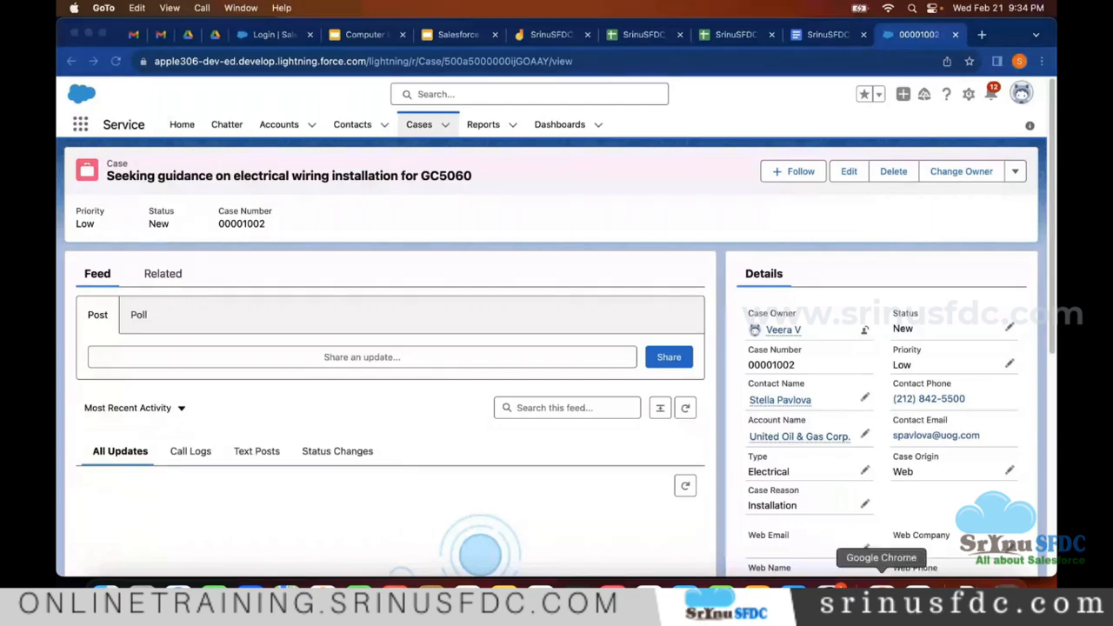
pyautogui.click(881, 592)
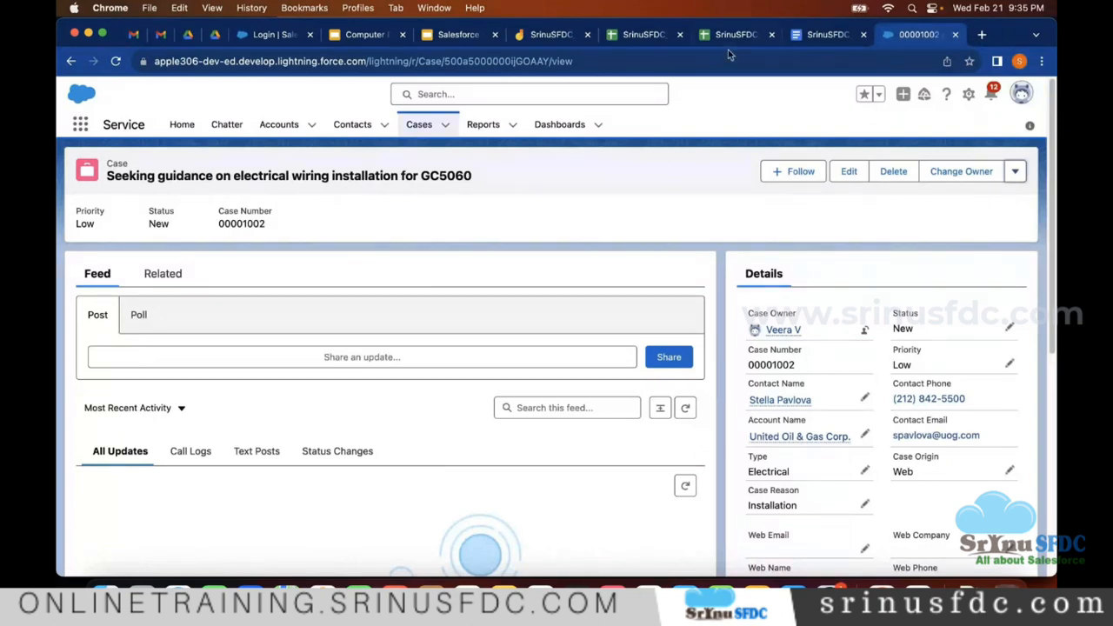
# Switch to the SrinuSFDC_Notes_AdminBasics_Demo document and review the Apple CRM Project Overview and Salesforce CRM Apps notes
pyautogui.click(817, 35)
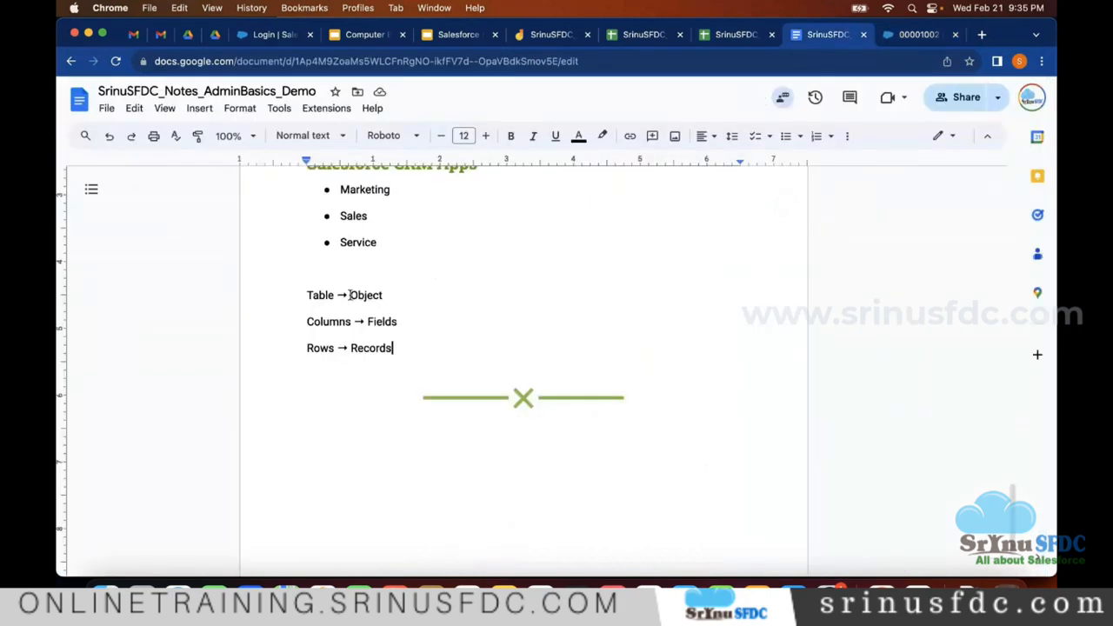
pyautogui.scroll(1, 372, 287)
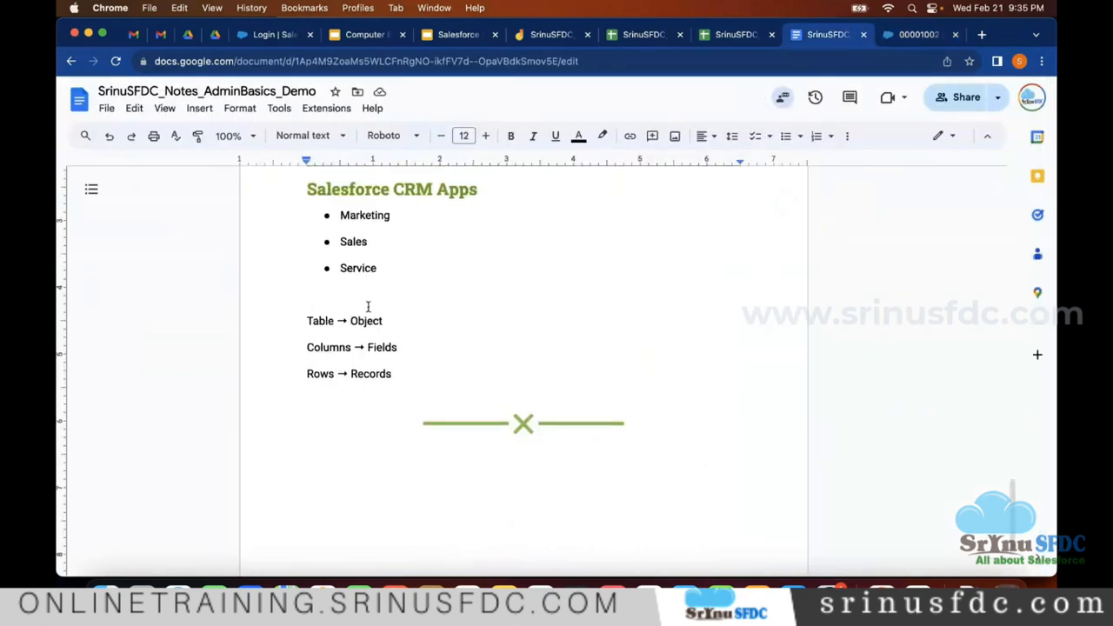
pyautogui.scroll(4, 400, 300)
pyautogui.scroll(5, 420, 313)
pyautogui.scroll(-7, 438, 330)
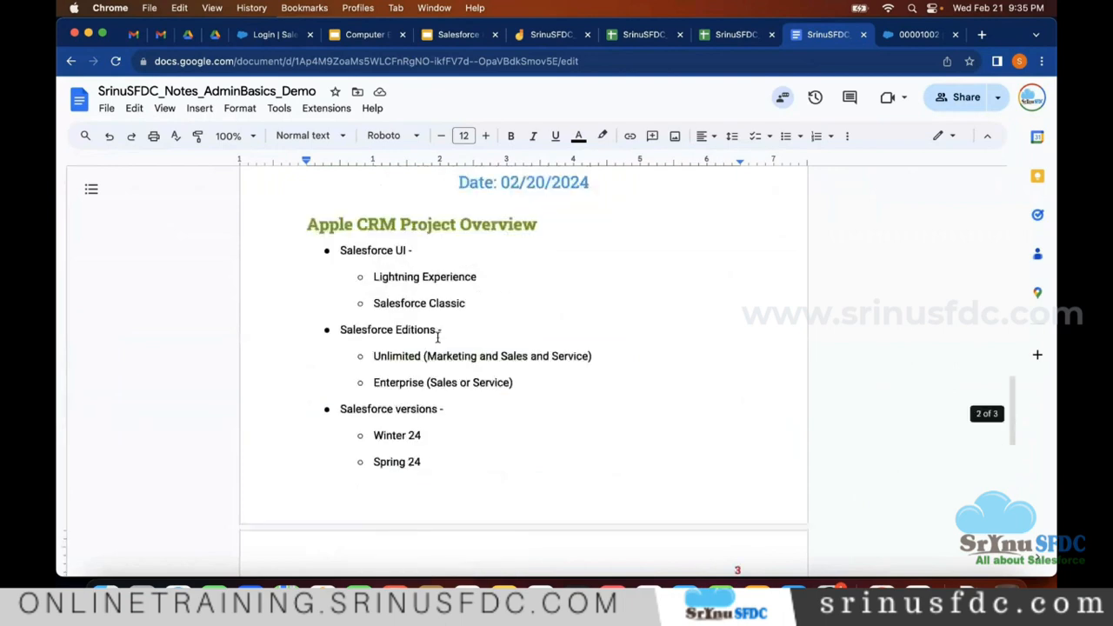
pyautogui.scroll(-2, 608, 374)
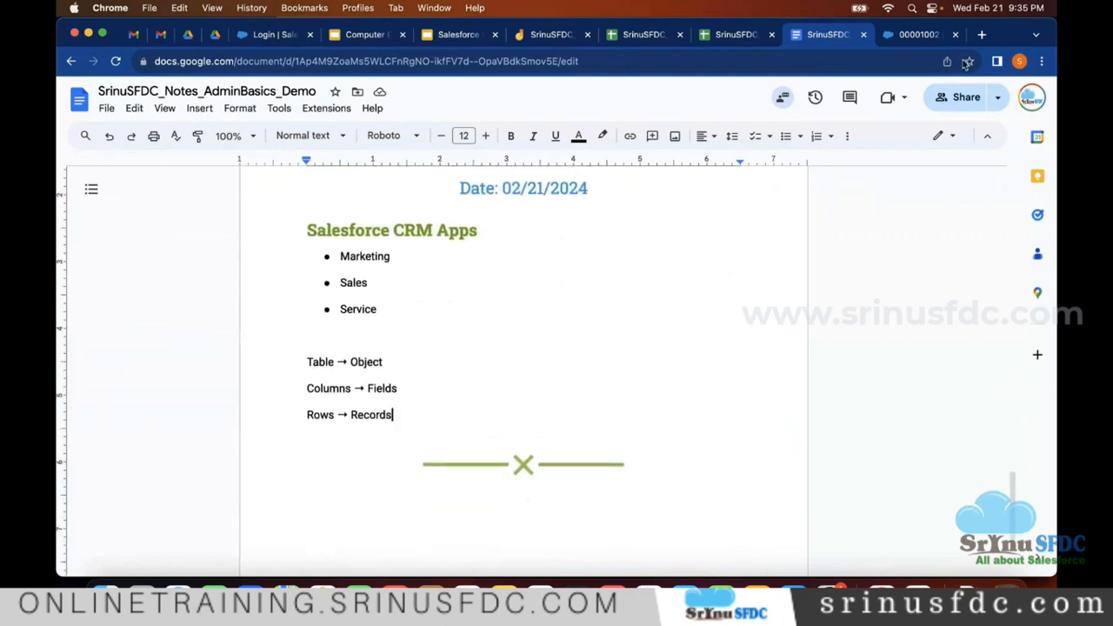
# Return to the case in Salesforce and open its Status field for editing to view the available choices
pyautogui.click(922, 35)
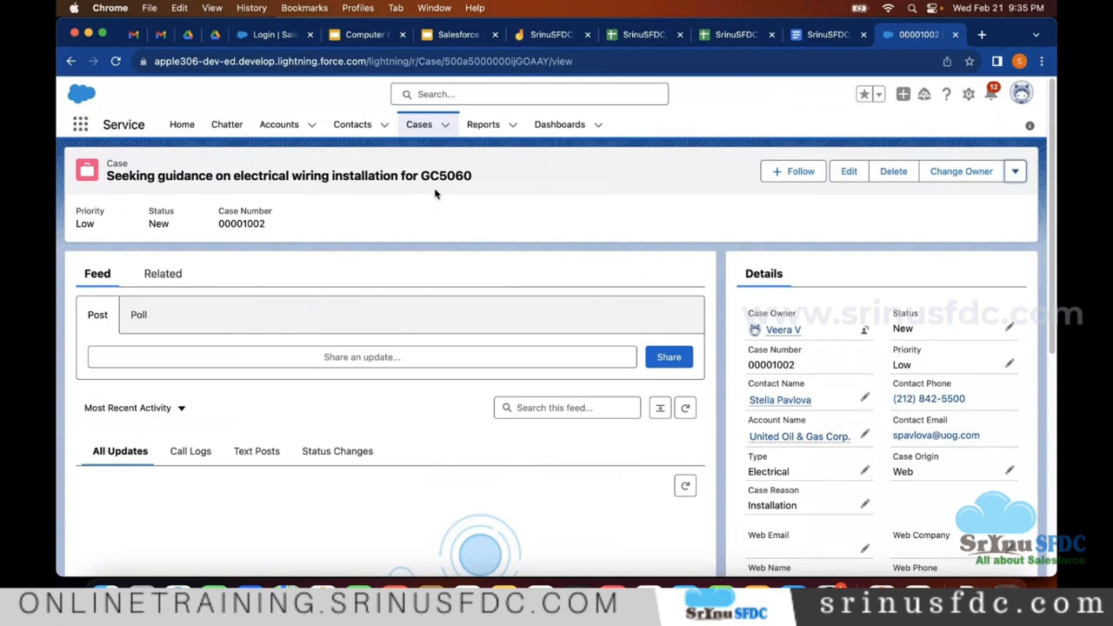
pyautogui.click(421, 128)
pyautogui.click(1009, 328)
pyautogui.click(950, 362)
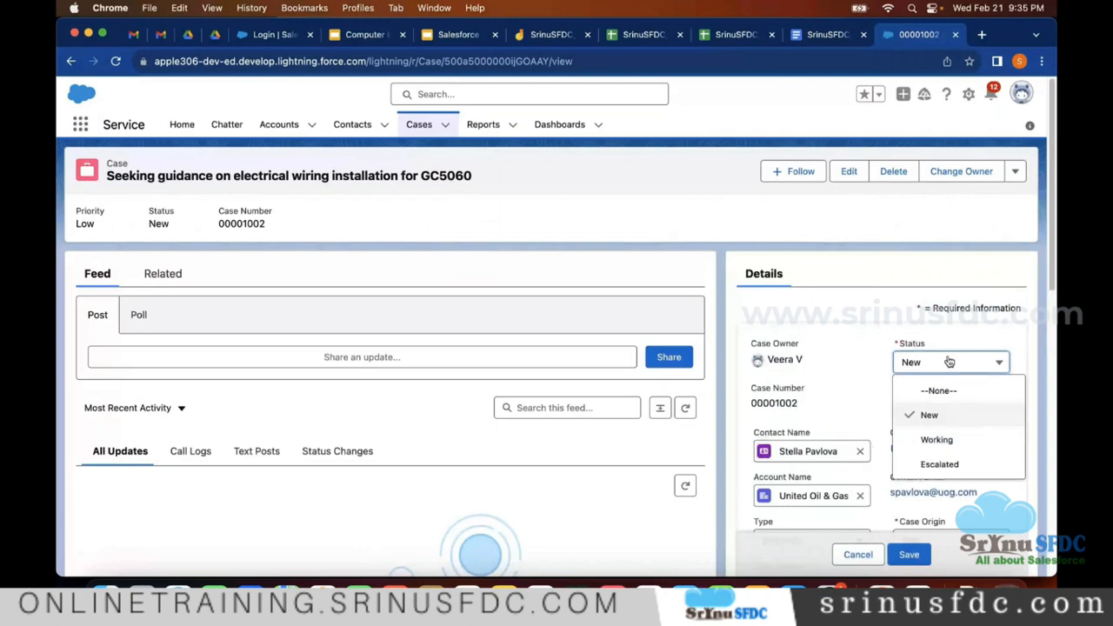
pyautogui.scroll(-1, 965, 400)
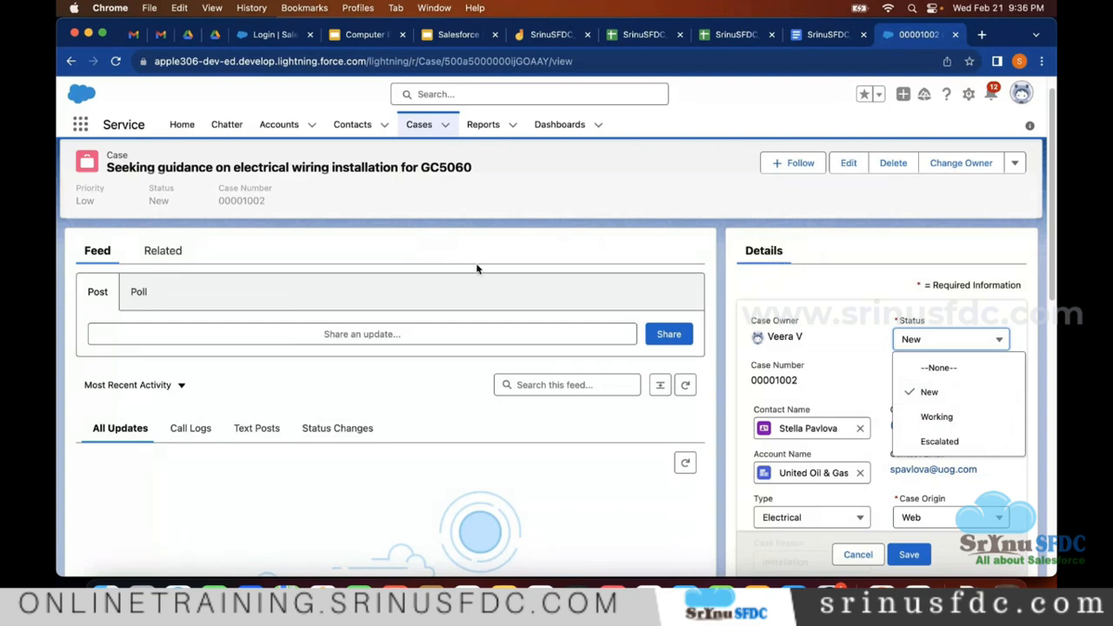
# Check the course steps tracker and find the Apple CRM section in the notes document
pyautogui.click(723, 35)
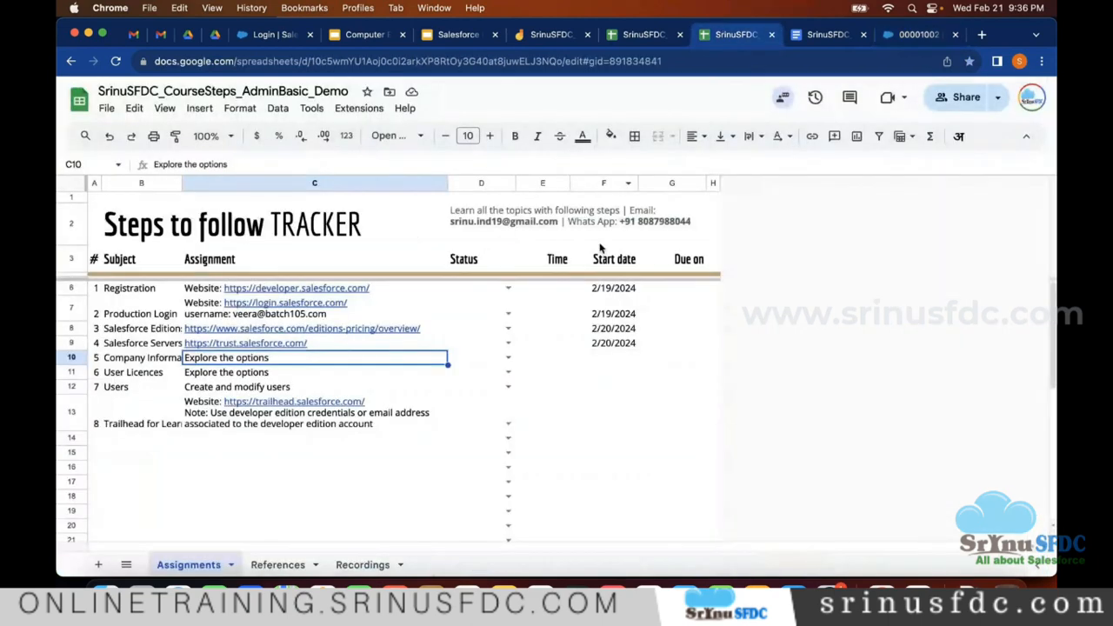
pyautogui.click(824, 35)
pyautogui.scroll(15, 534, 274)
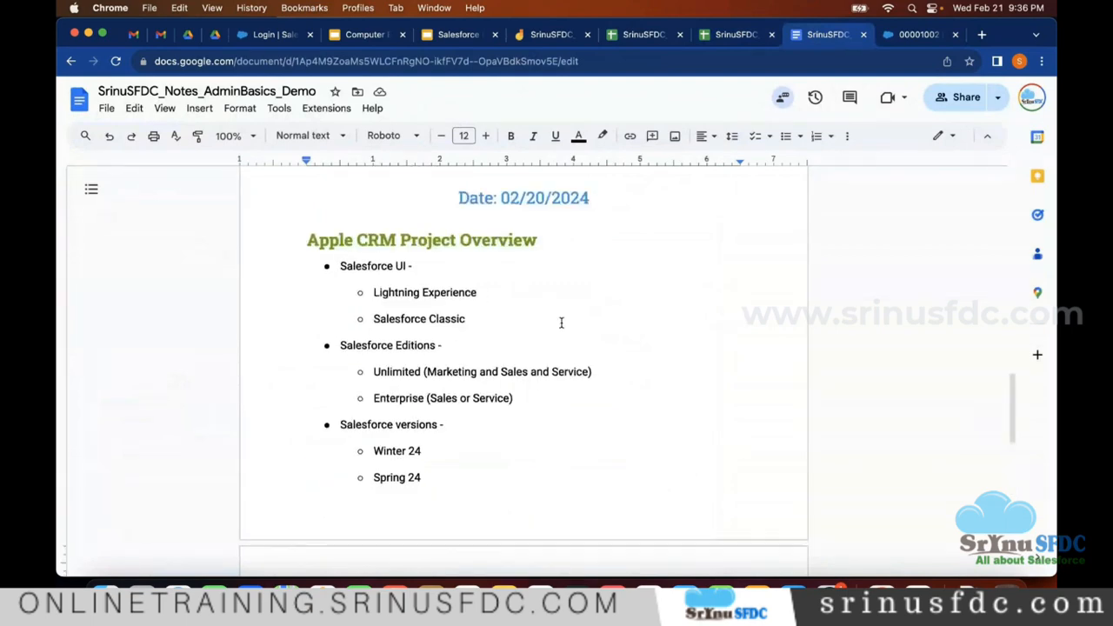
pyautogui.scroll(-10, 562, 323)
pyautogui.scroll(5, 563, 323)
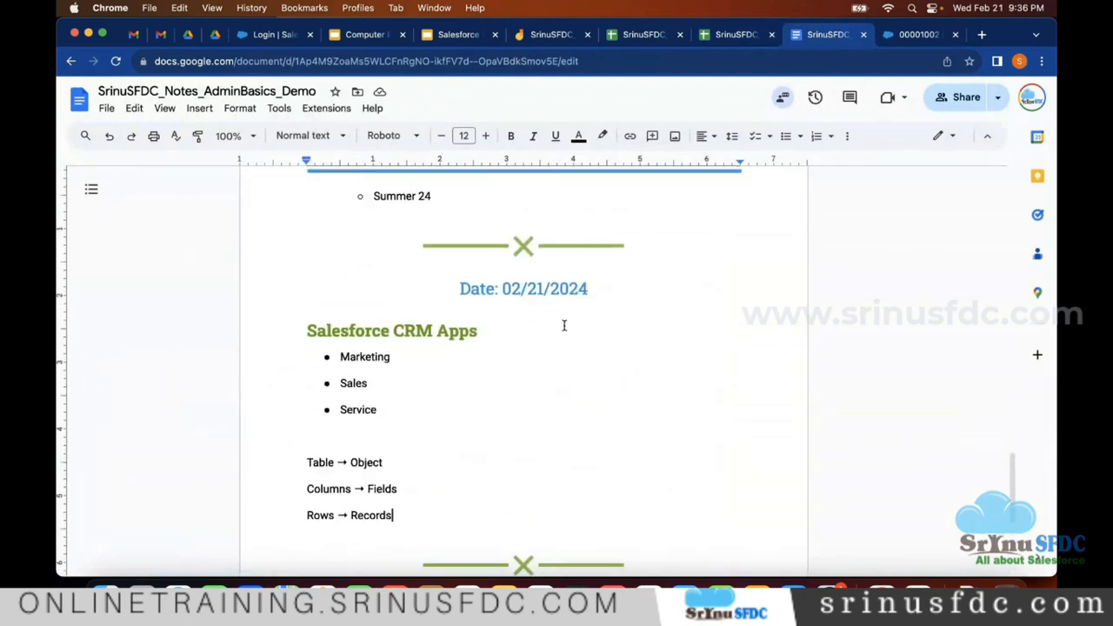
pyautogui.scroll(10, 565, 327)
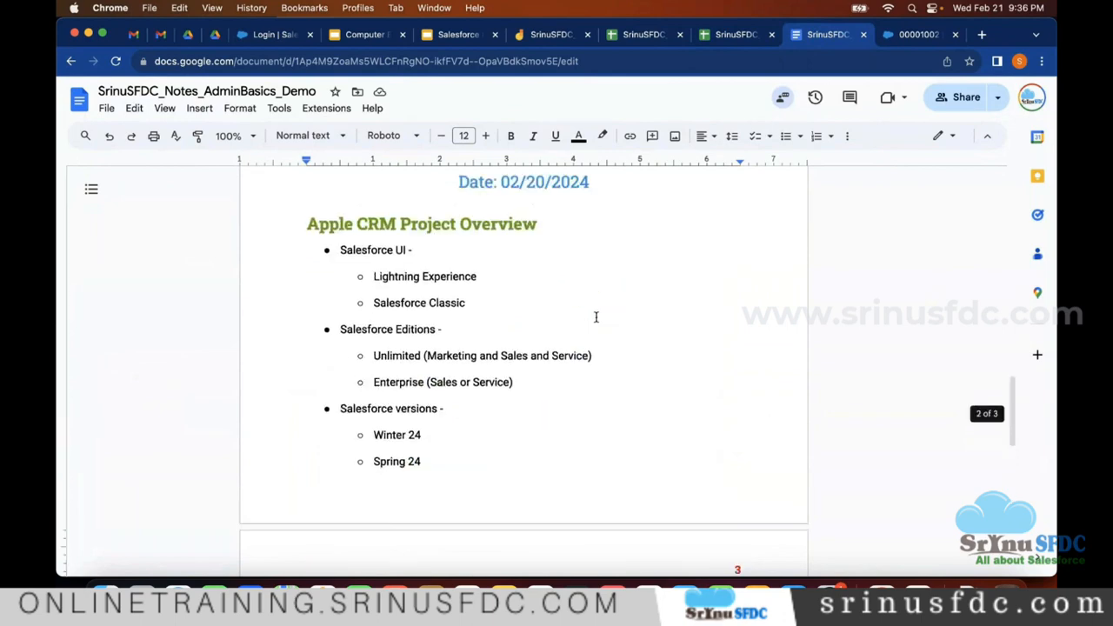
pyautogui.scroll(5, 598, 320)
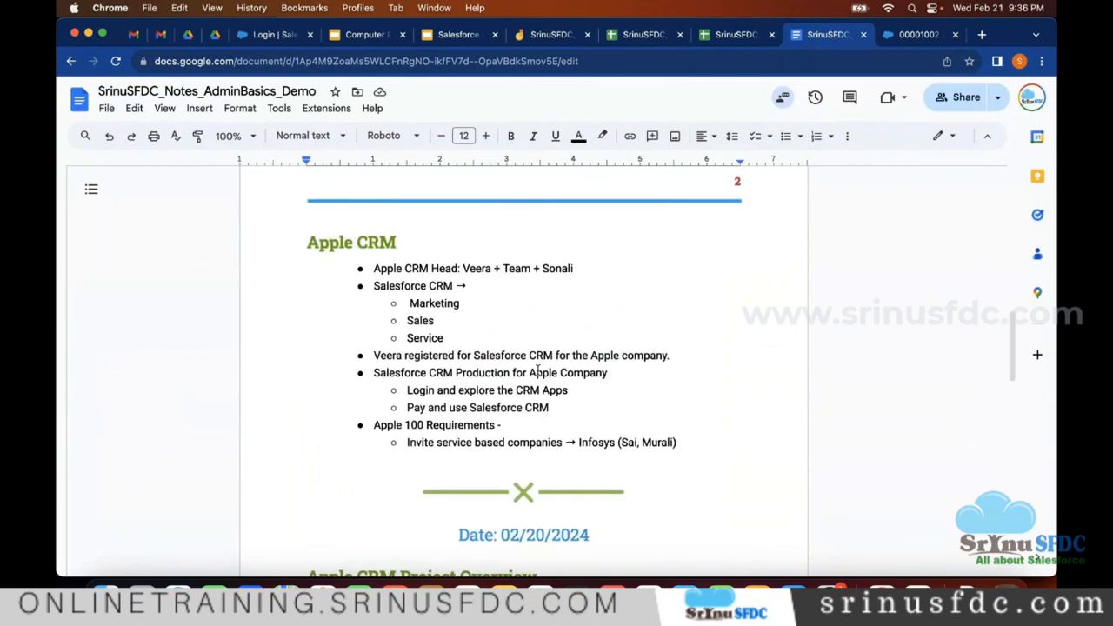
# Highlight the Apple 100 Requirements line and the words Infosys and Apple in the Apple CRM notes
pyautogui.moveTo(502, 425); pyautogui.dragTo(373, 425)
pyautogui.scroll(-5, 373, 423)
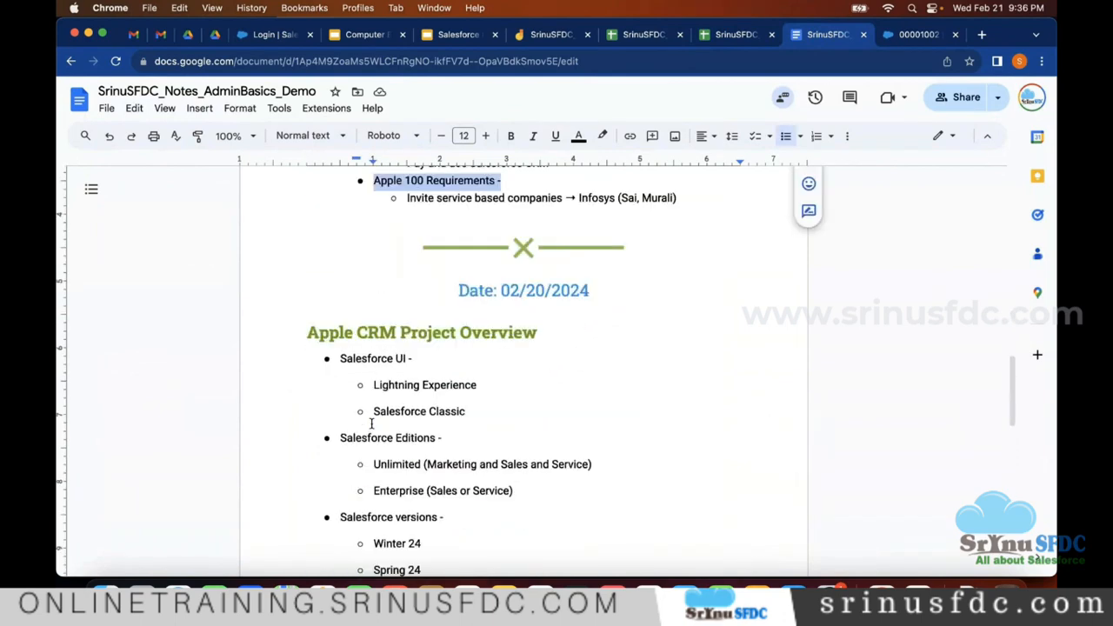
pyautogui.scroll(3, 426, 401)
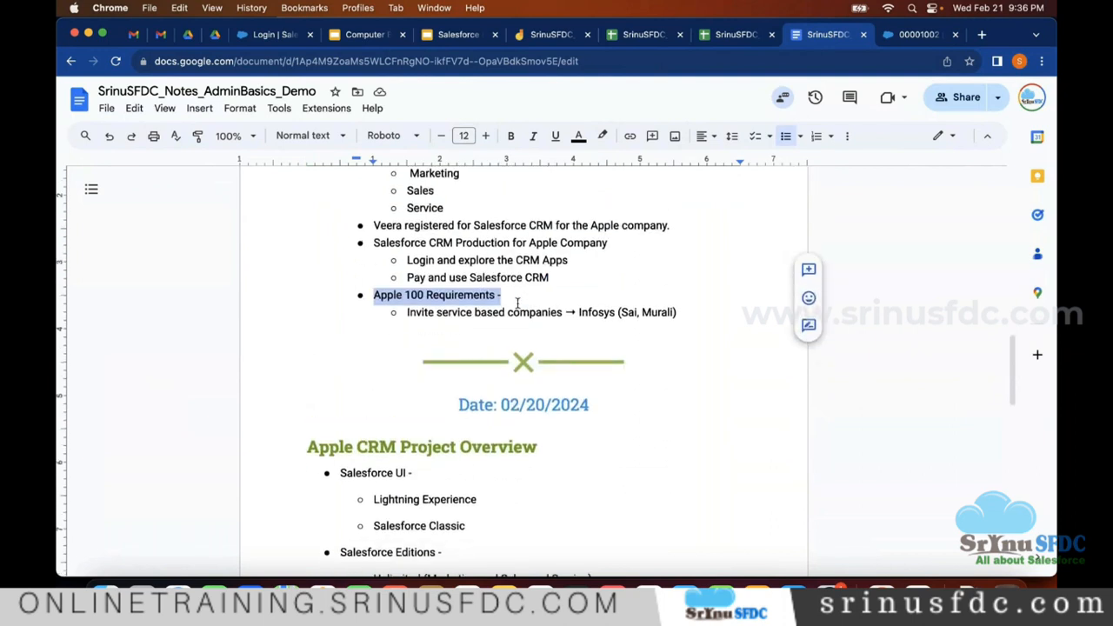
pyautogui.click(704, 309)
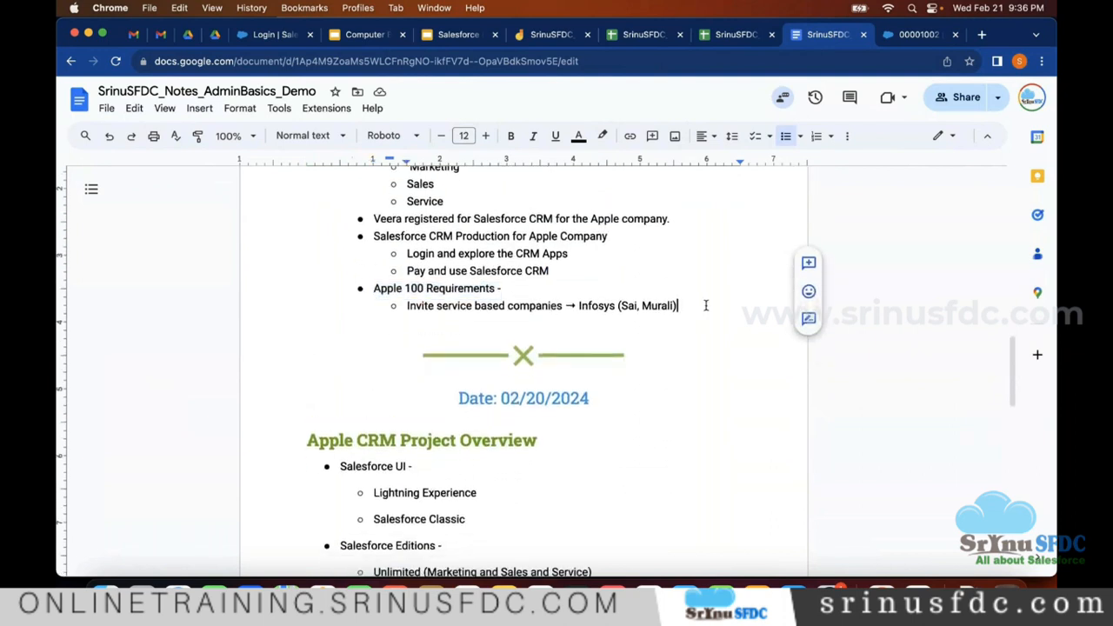
pyautogui.click(605, 304)
pyautogui.doubleClick(597, 305)
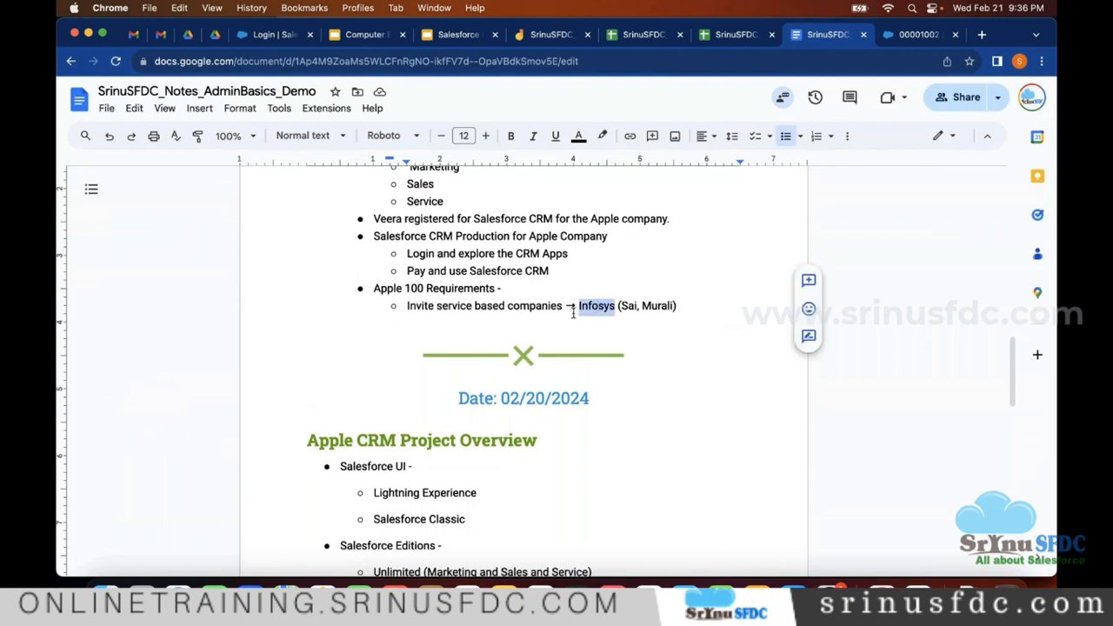
pyautogui.click(388, 288)
pyautogui.doubleClick(389, 289)
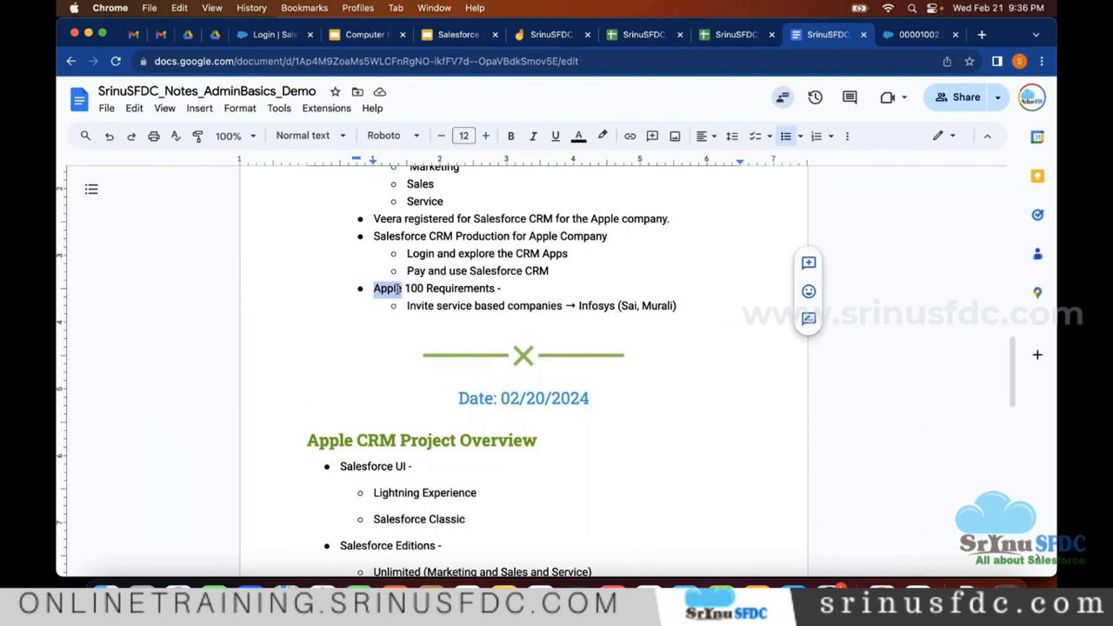
# Highlight the Apple 100 Requirements bullet together with its Infosys sub-item, and place the cursor at the sub-item's end
pyautogui.doubleClick(599, 306)
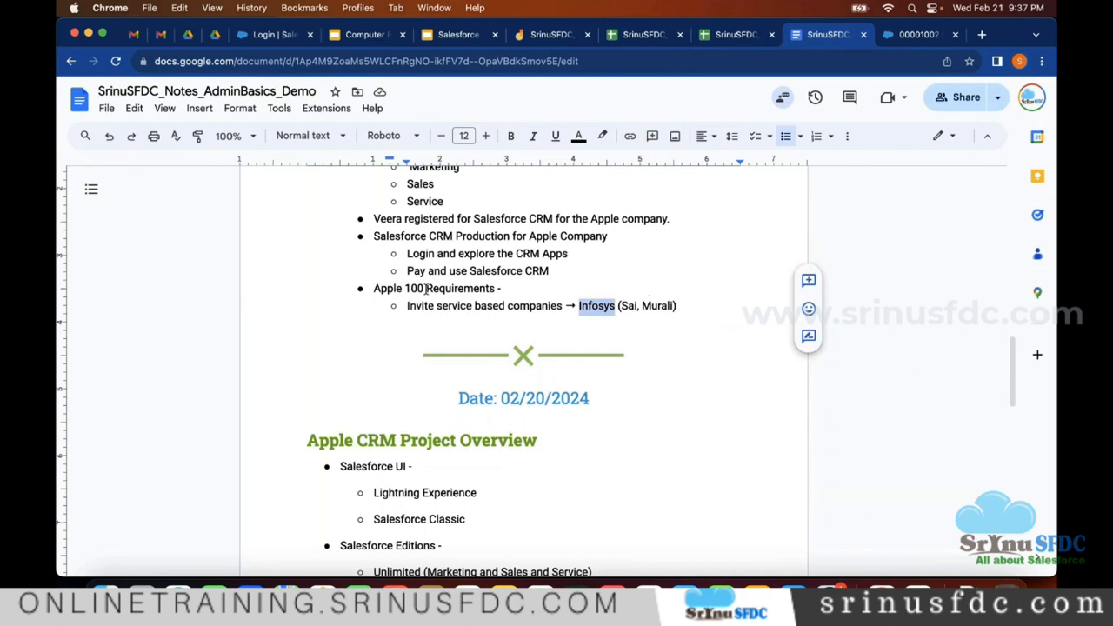
pyautogui.click(376, 288)
pyautogui.moveTo(376, 288); pyautogui.dragTo(718, 301)
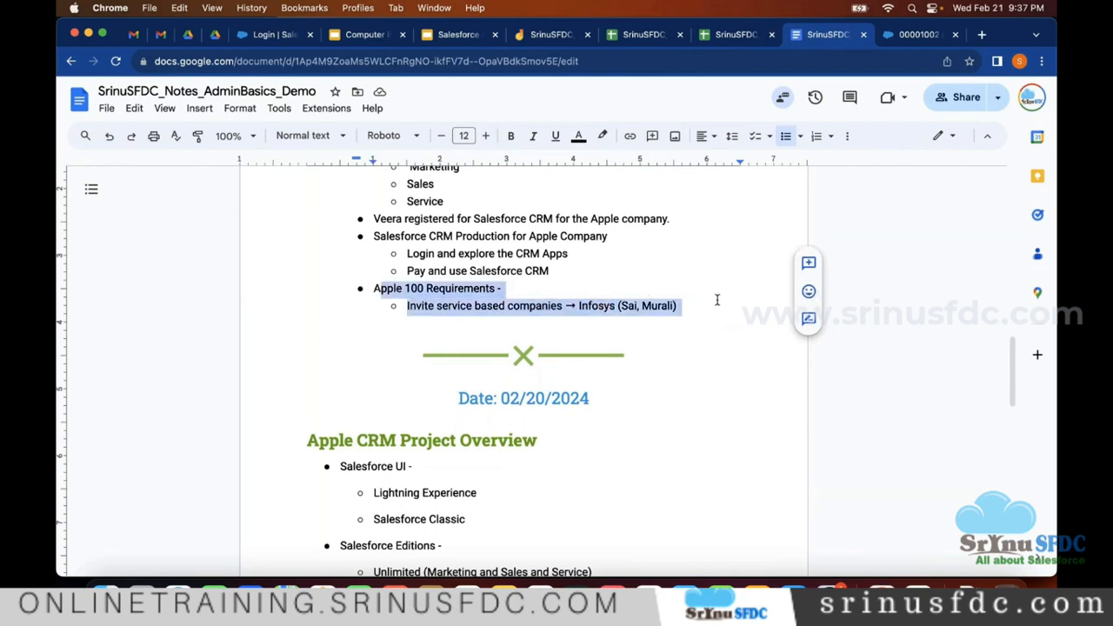
pyautogui.scroll(-1, 717, 300)
pyautogui.scroll(-1, 717, 300)
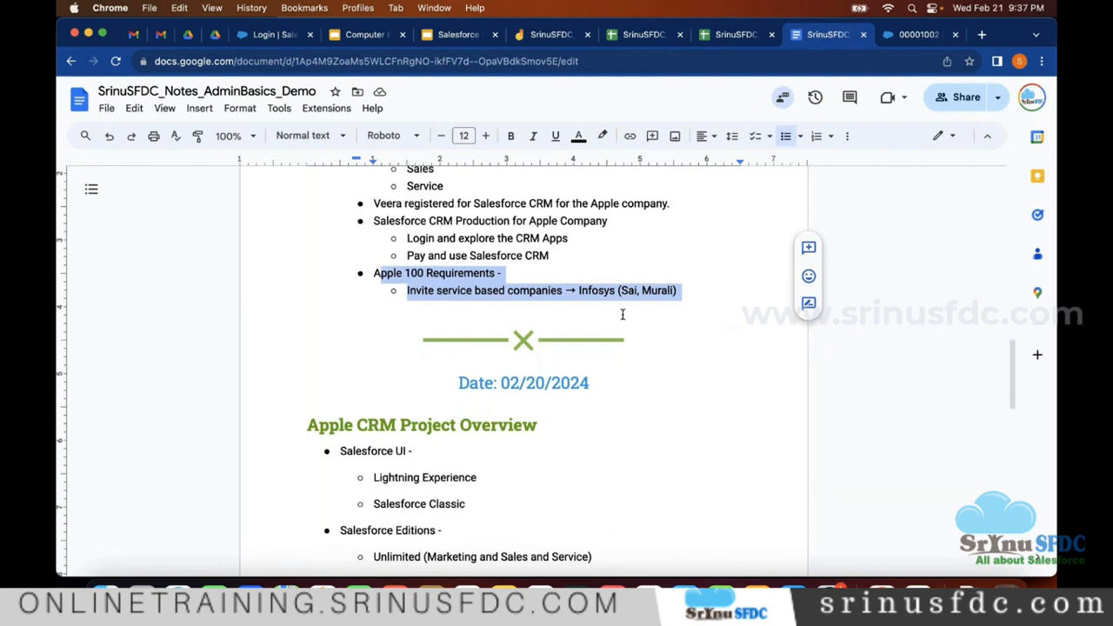
pyautogui.scroll(-2, 619, 315)
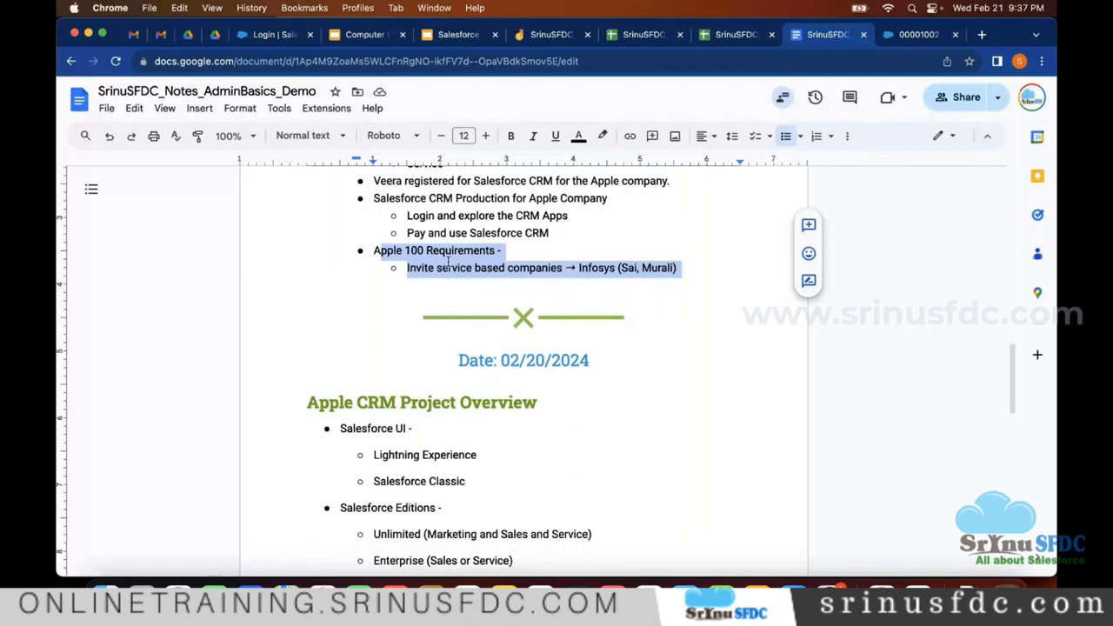
pyautogui.click(666, 273)
pyautogui.click(672, 271)
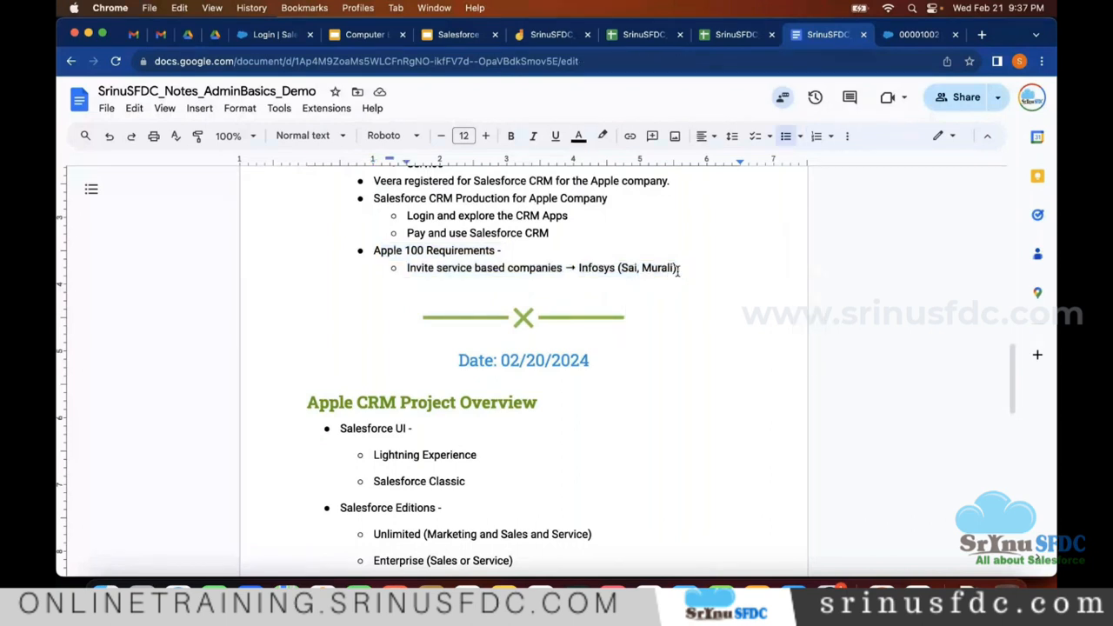
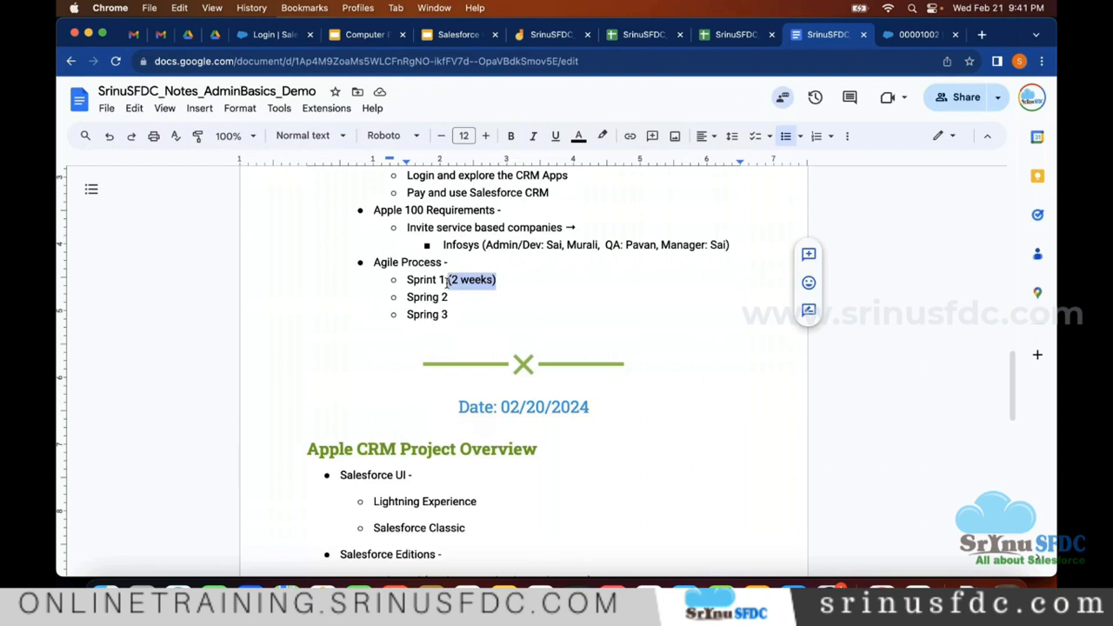
# Under Agile Process, add "(2 weeks)" to the Spring 2 item and a colon after "Sprint 1 (2 weeks)"
pyautogui.click(474, 297)
pyautogui.write('(2 weeks)')
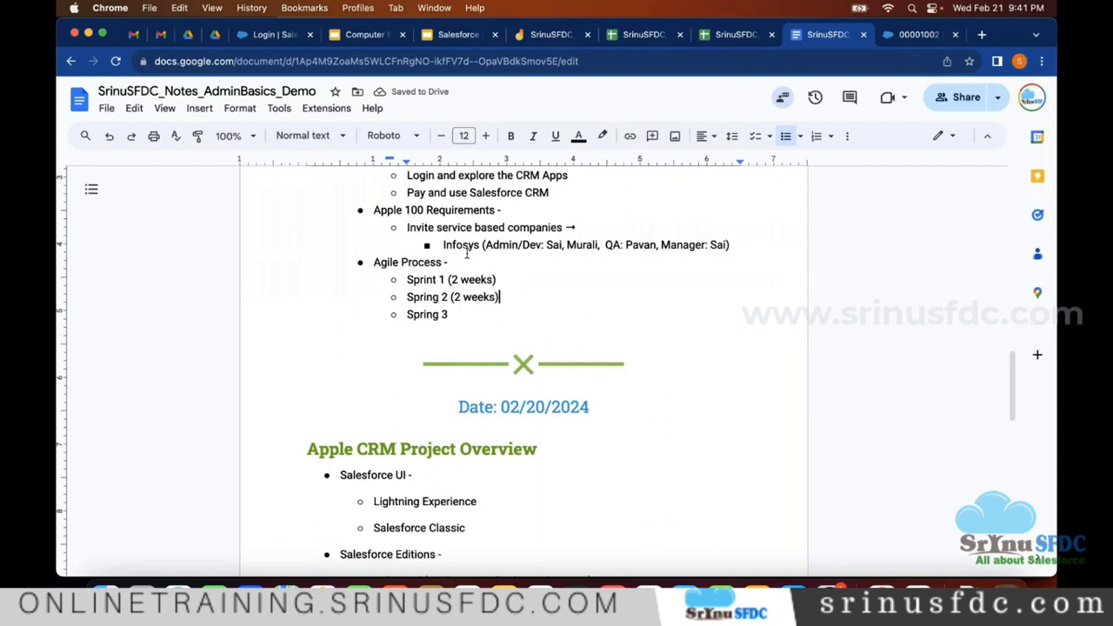
pyautogui.click(532, 280)
pyautogui.write(':')
# Complete the Sprint 1 line with "5 Requirements", correcting its spelling and highlighting the Infosys team roles and QA entry as reference
pyautogui.moveTo(483, 244); pyautogui.dragTo(788, 250)
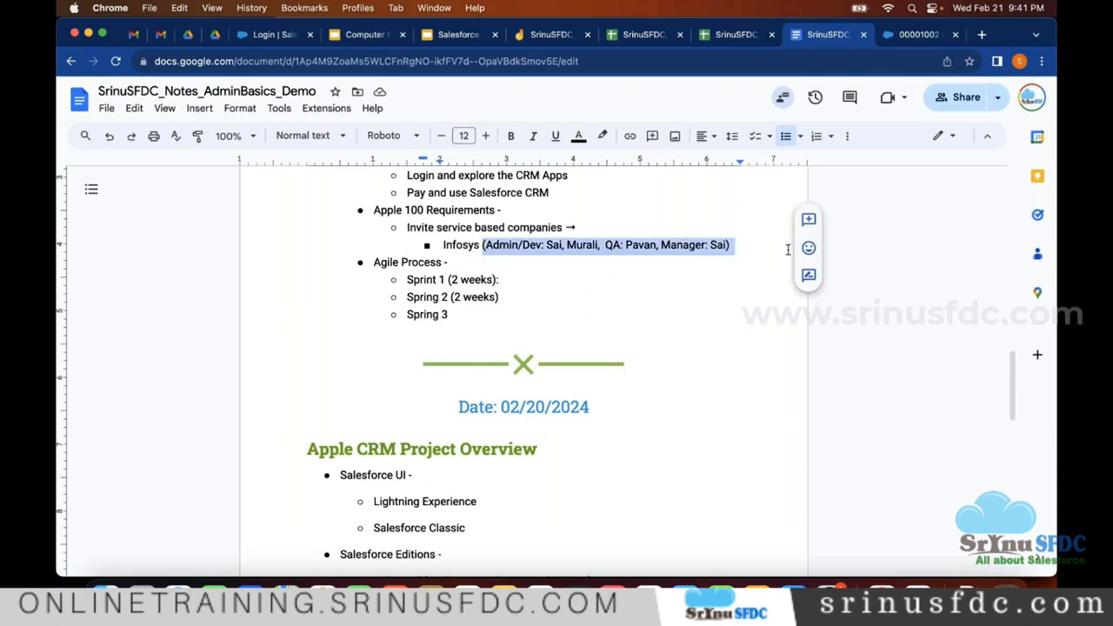
pyautogui.click(544, 280)
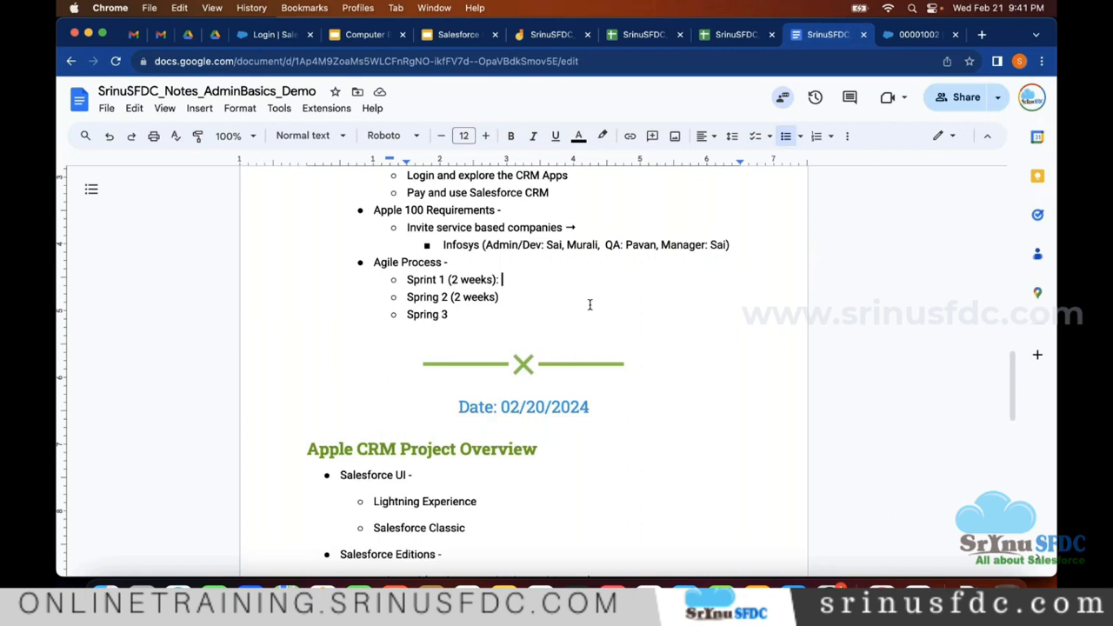
pyautogui.write('5 Requirements')
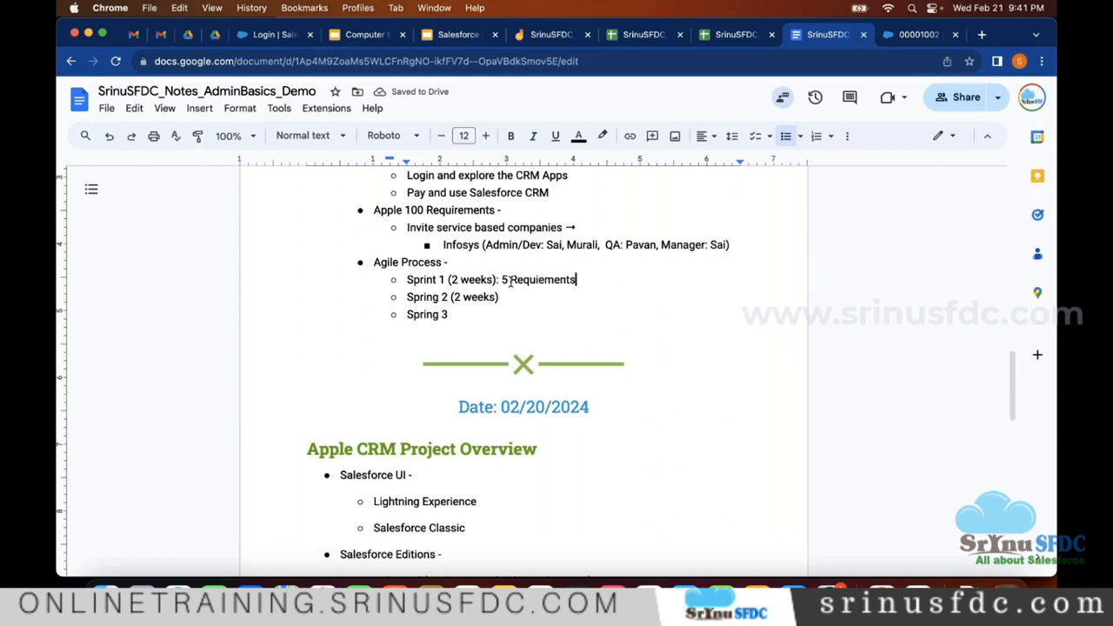
pyautogui.moveTo(605, 244); pyautogui.dragTo(658, 244)
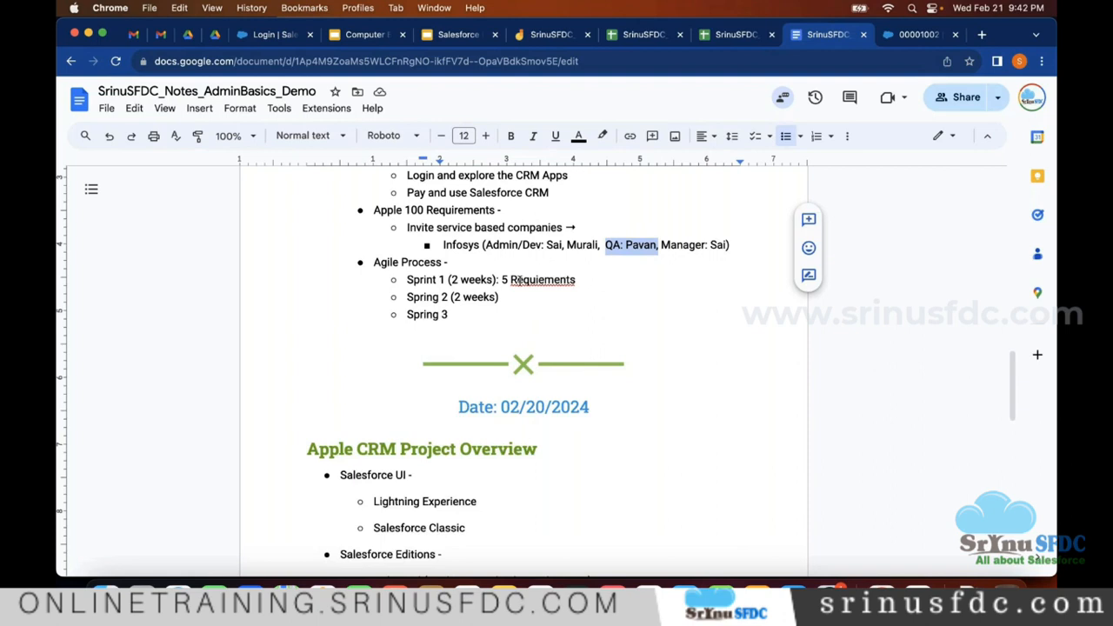
pyautogui.rightClick(546, 279)
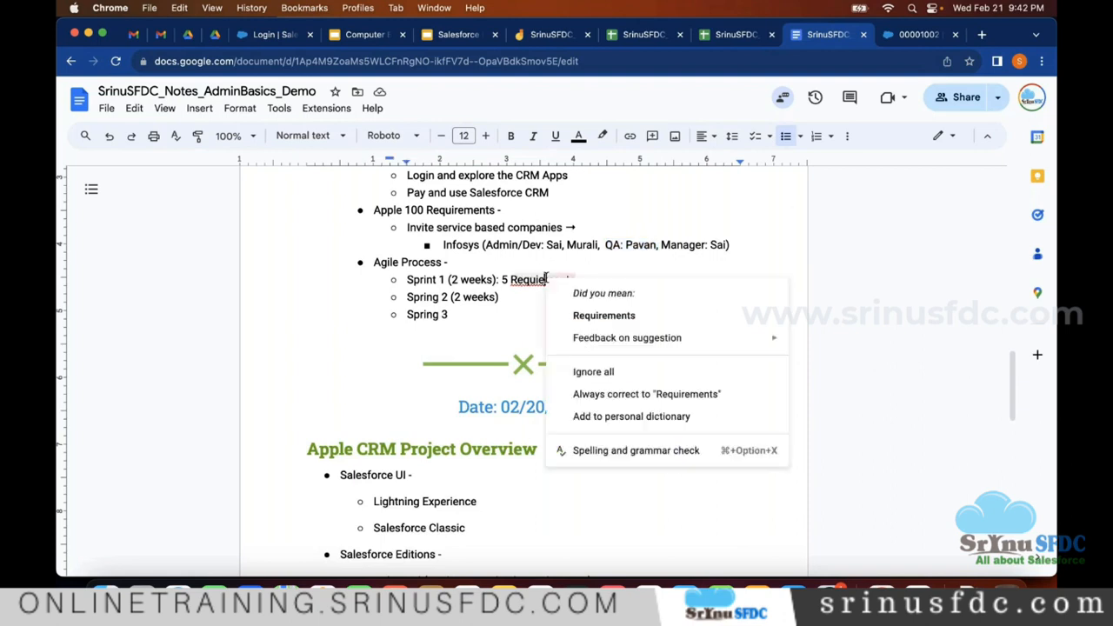
pyautogui.click(604, 315)
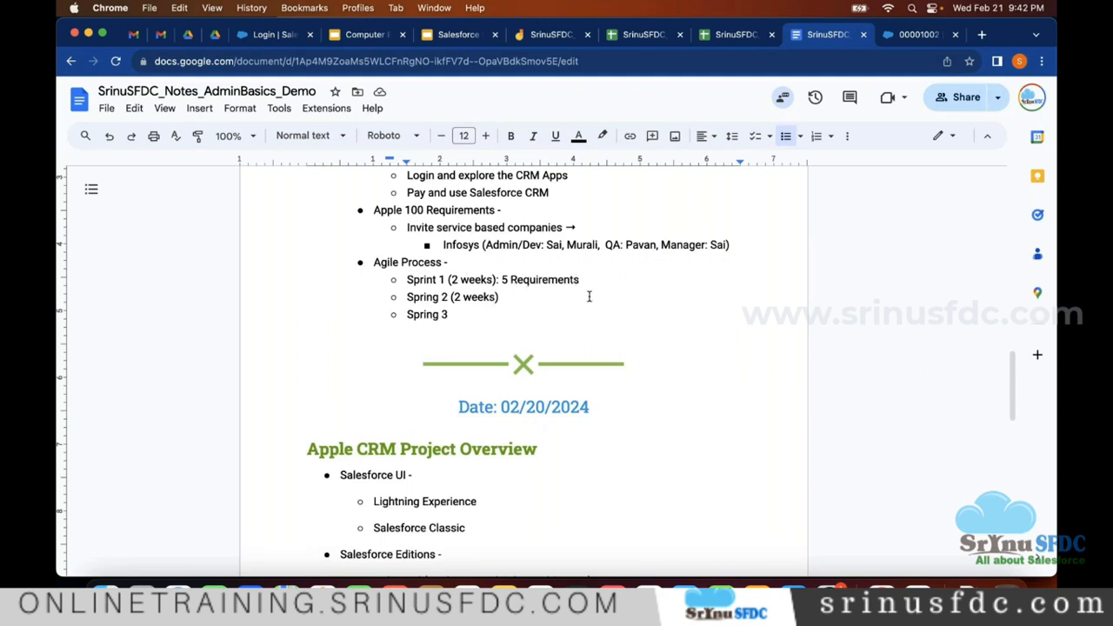
# Copy "5 Requirements" to the end of the Spring 2 line after a colon and change its count to 6
pyautogui.moveTo(580, 279); pyautogui.dragTo(503, 279)
pyautogui.press('super+c')
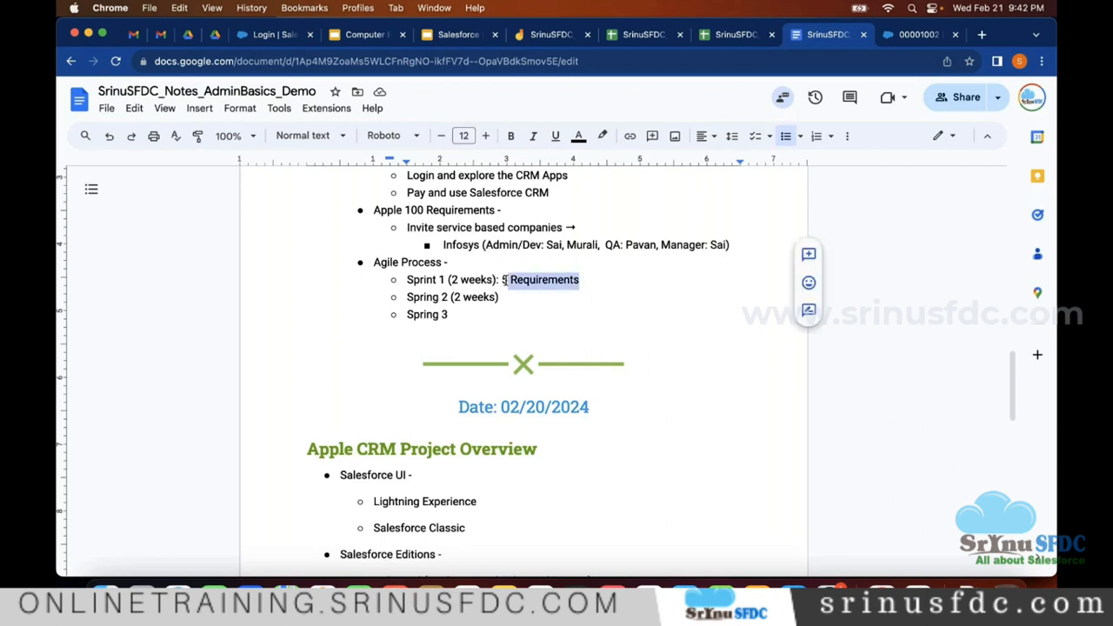
pyautogui.click(536, 297)
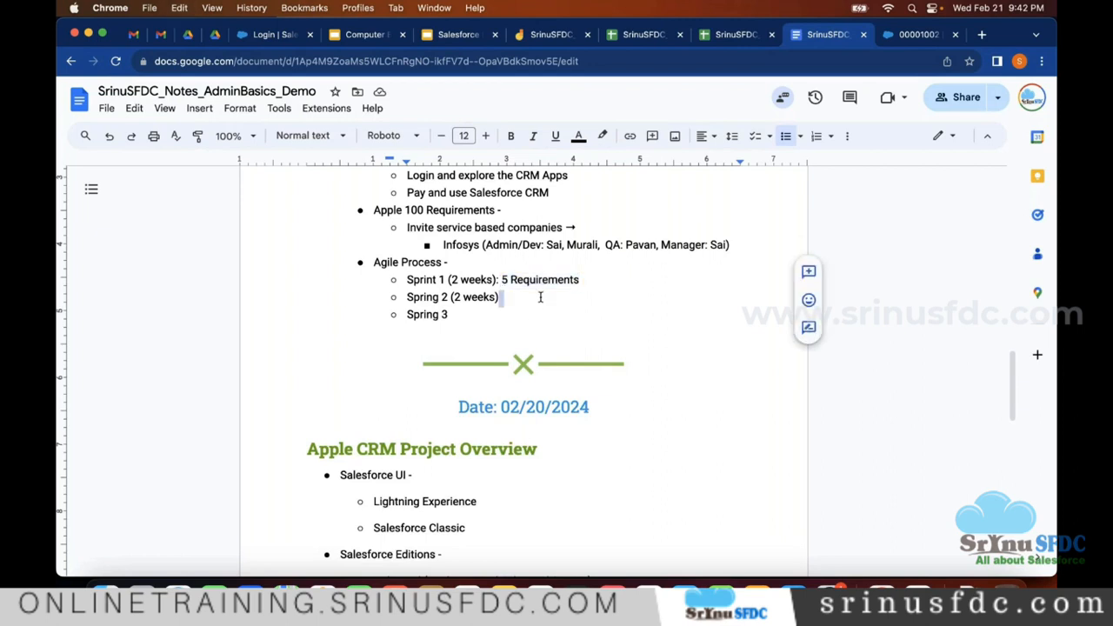
pyautogui.write(':')
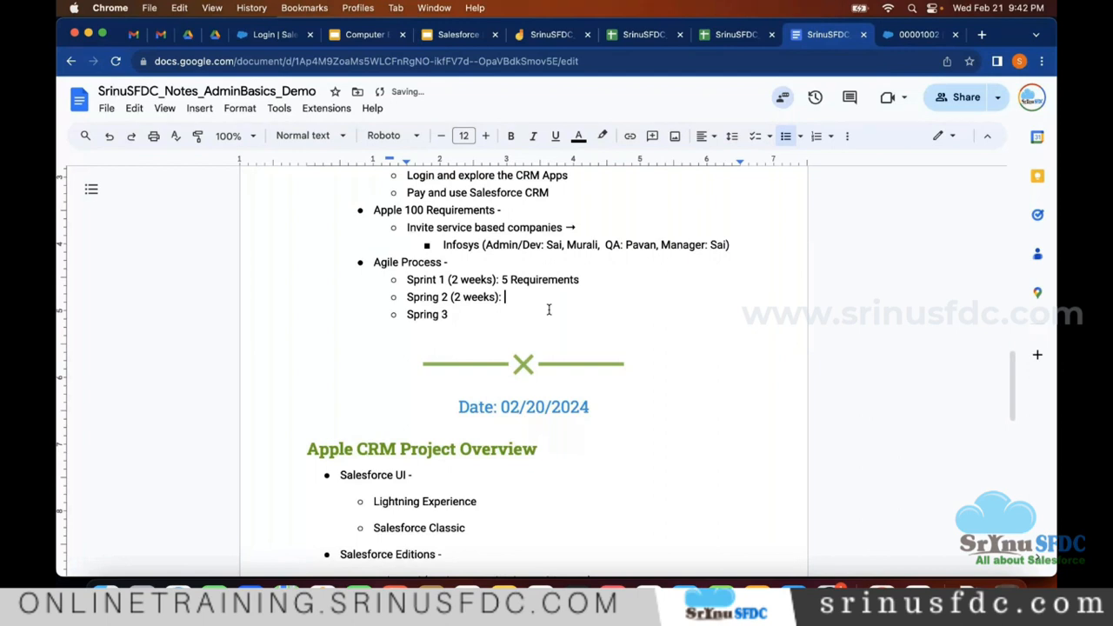
pyautogui.press('super+v')
pyautogui.hotkey('alt', 'Left')
pyautogui.press('BackSpace')
pyautogui.press('BackSpace')
pyautogui.write('6')
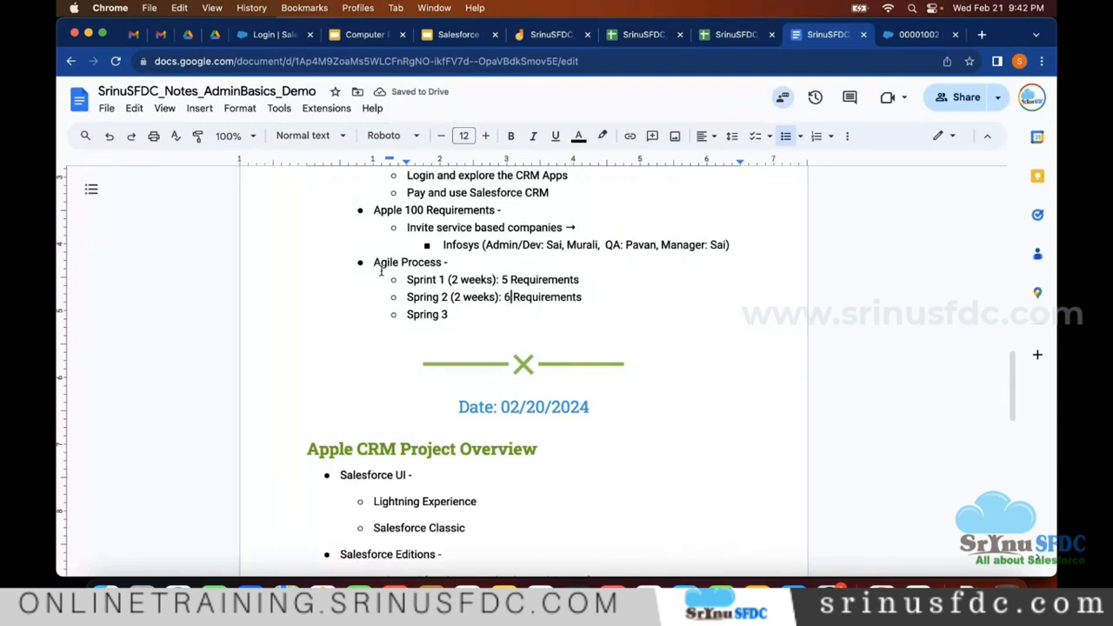
# Highlight the whole Agile Process list and the Apple 100 Requirements line in the notes
pyautogui.moveTo(381, 265); pyautogui.dragTo(495, 336)
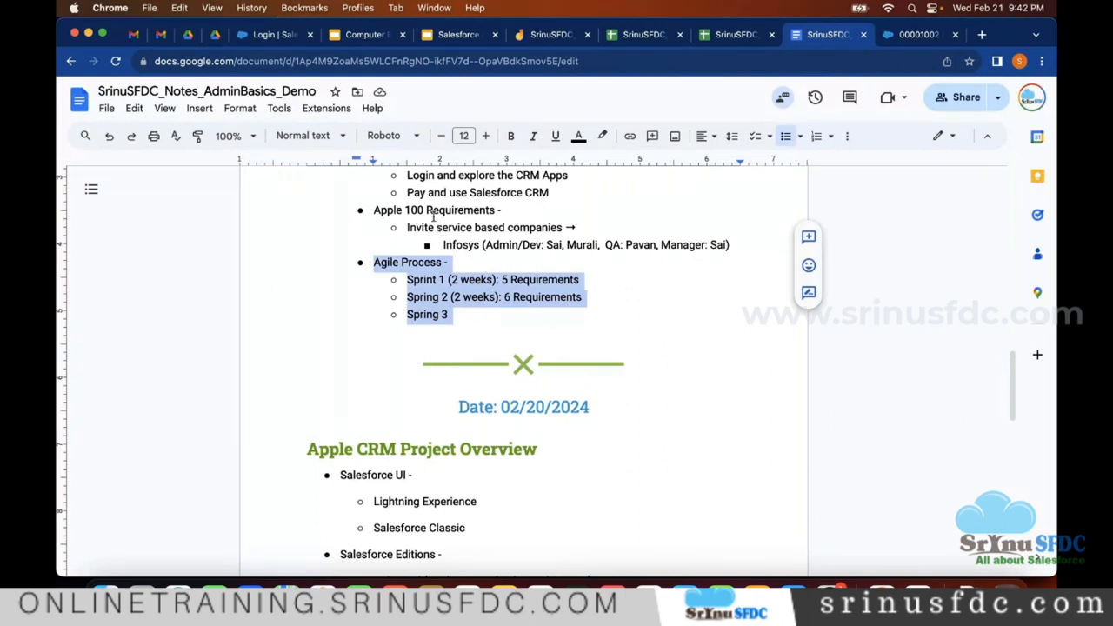
pyautogui.tripleClick(439, 212)
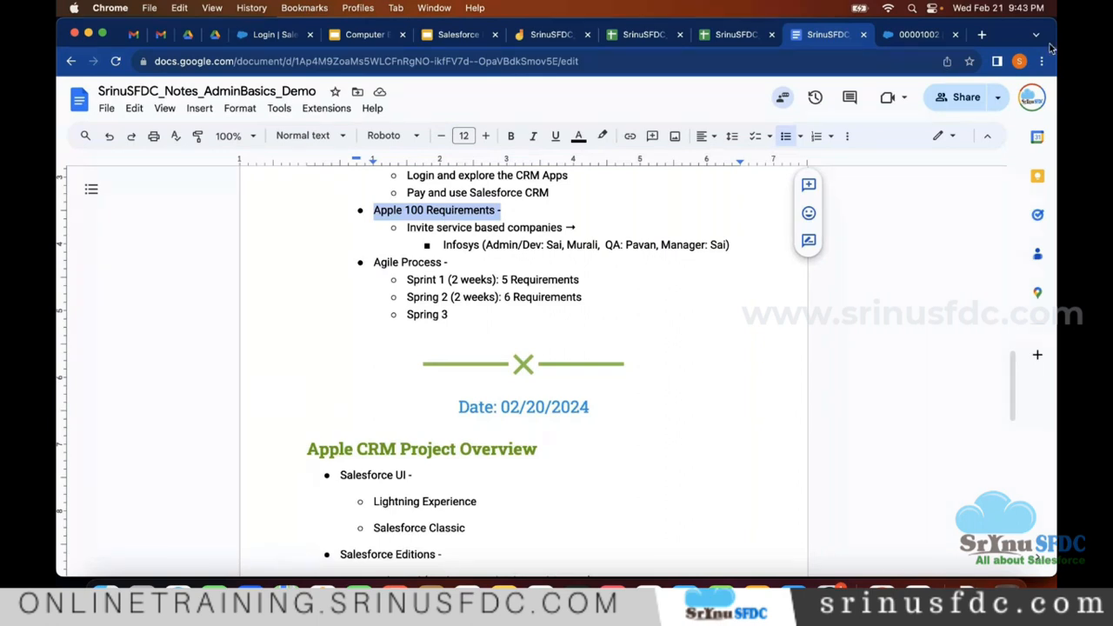
# Search the web for "jira" in a new browser tab and open Atlassian's Jira Software page from the results
pyautogui.click(982, 37)
pyautogui.write('jir')
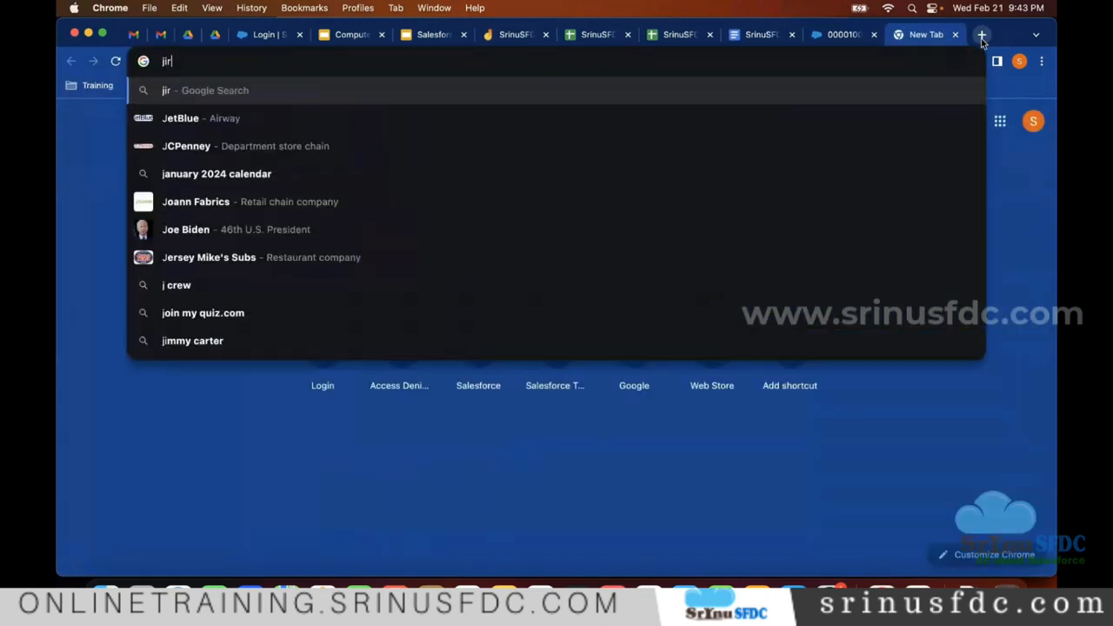
pyautogui.write('a')
pyautogui.press('Return')
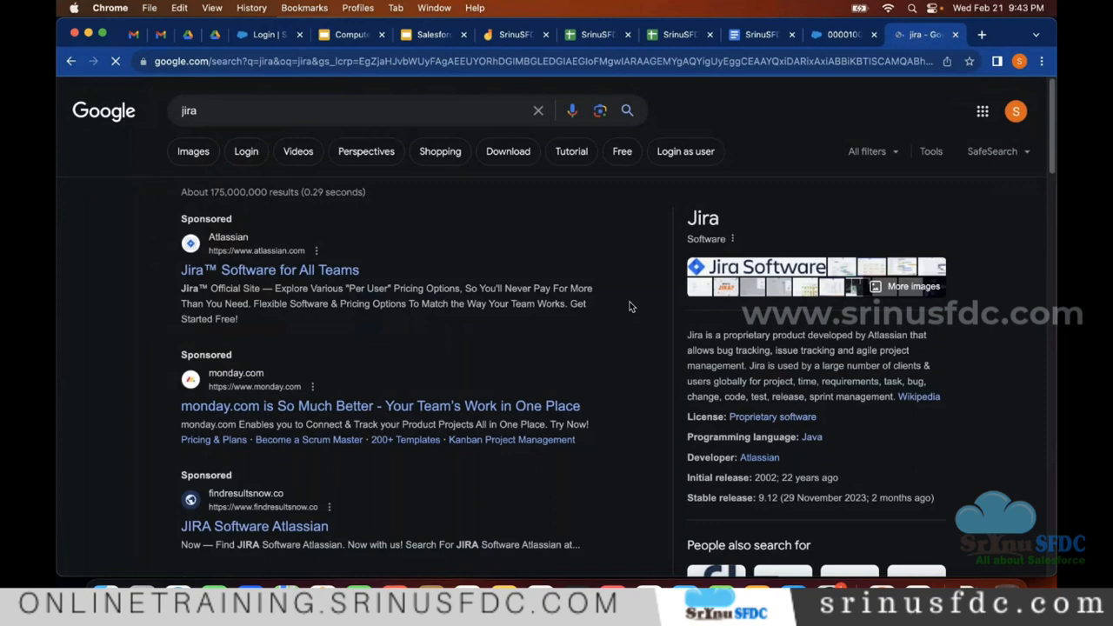
pyautogui.scroll(-3, 420, 339)
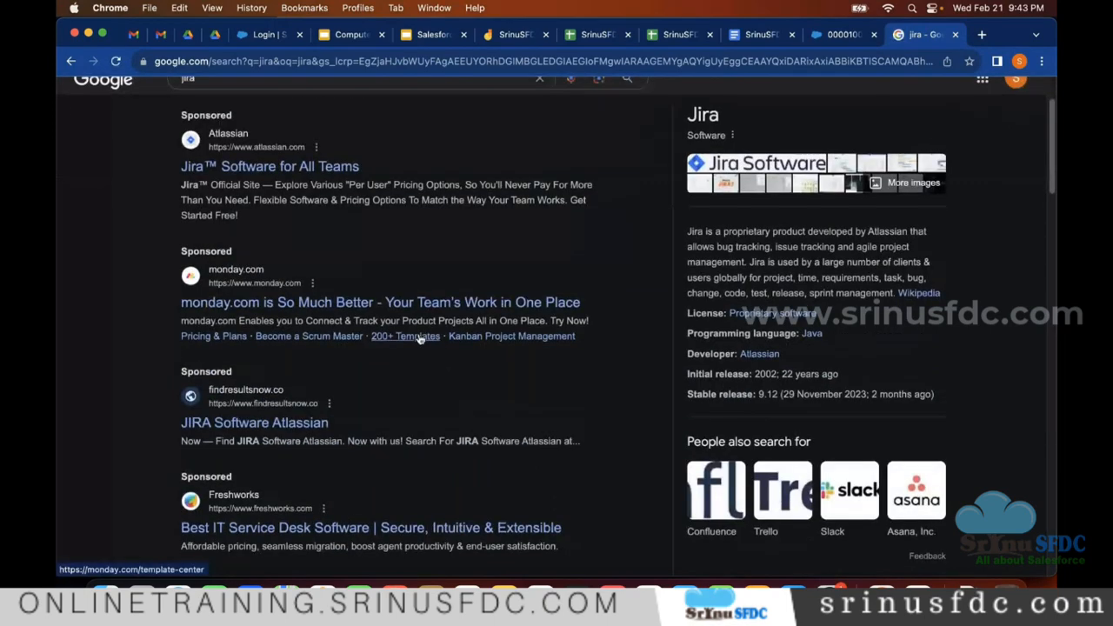
pyautogui.scroll(-1, 420, 339)
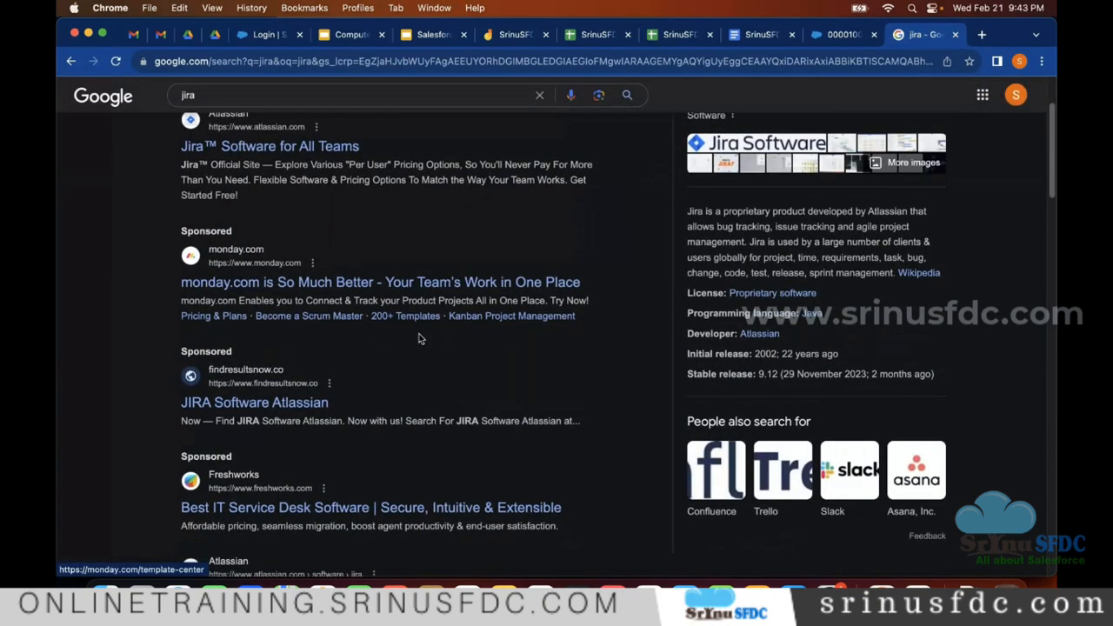
pyautogui.scroll(-5, 419, 338)
pyautogui.click(356, 363)
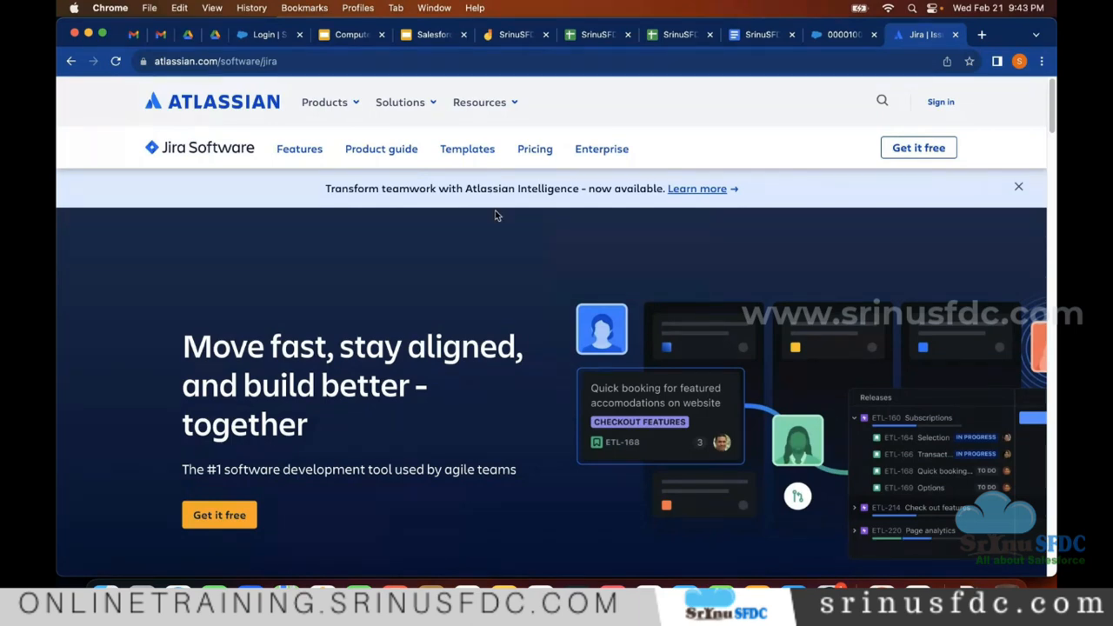
# Check Atlassian's product overview and proceed to the free Jira Software sign-up with Confluence as the second product
pyautogui.click(356, 103)
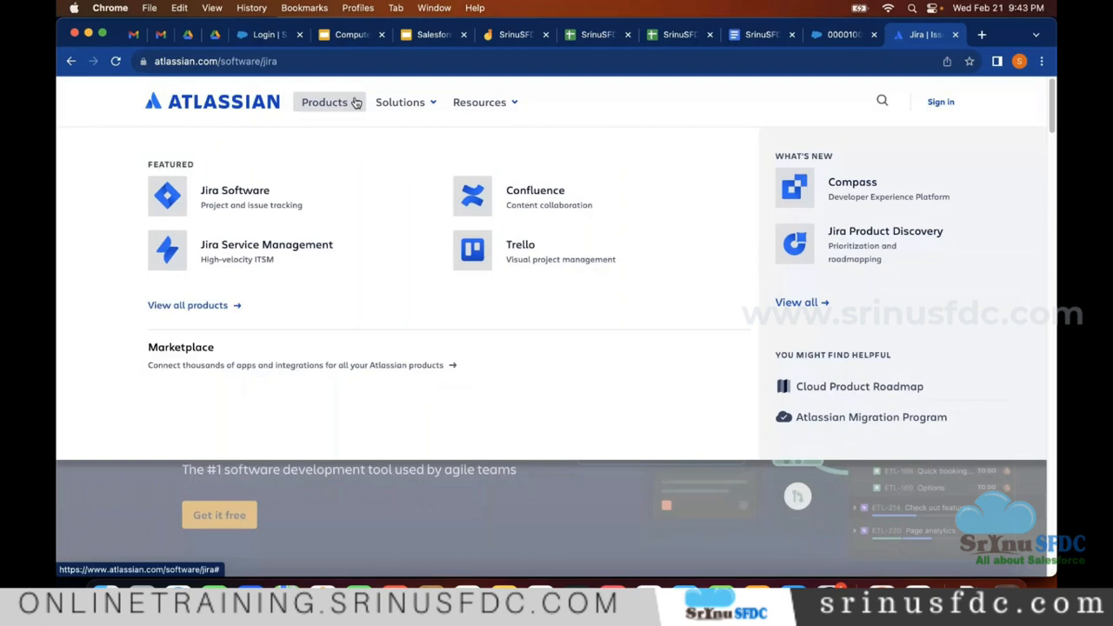
pyautogui.click(356, 103)
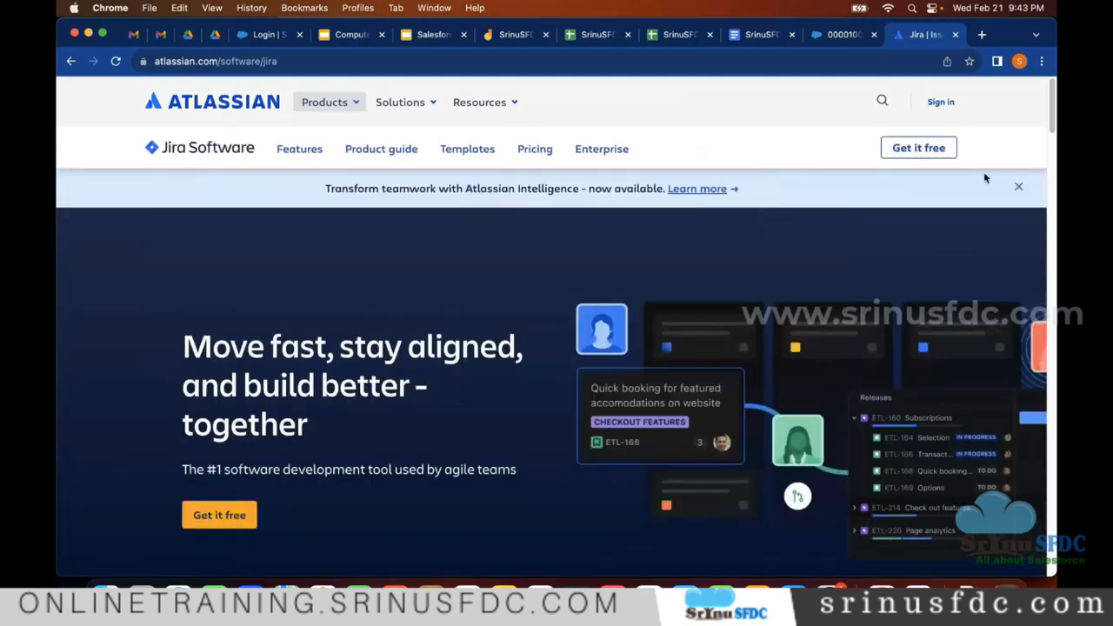
pyautogui.click(918, 147)
pyautogui.scroll(-3, 668, 298)
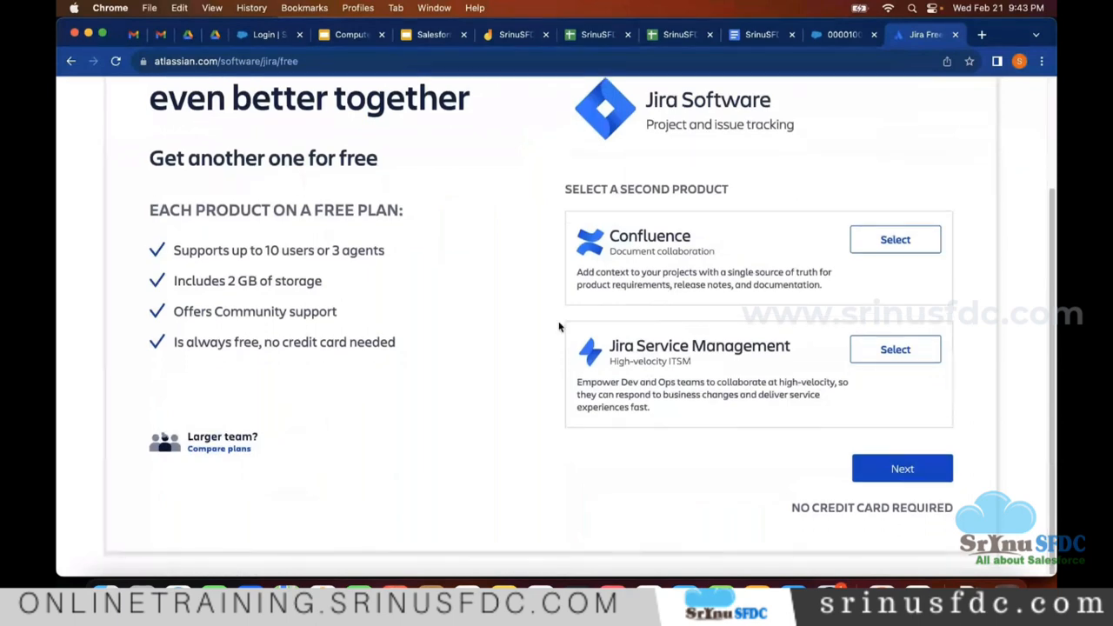
pyautogui.scroll(3, 884, 392)
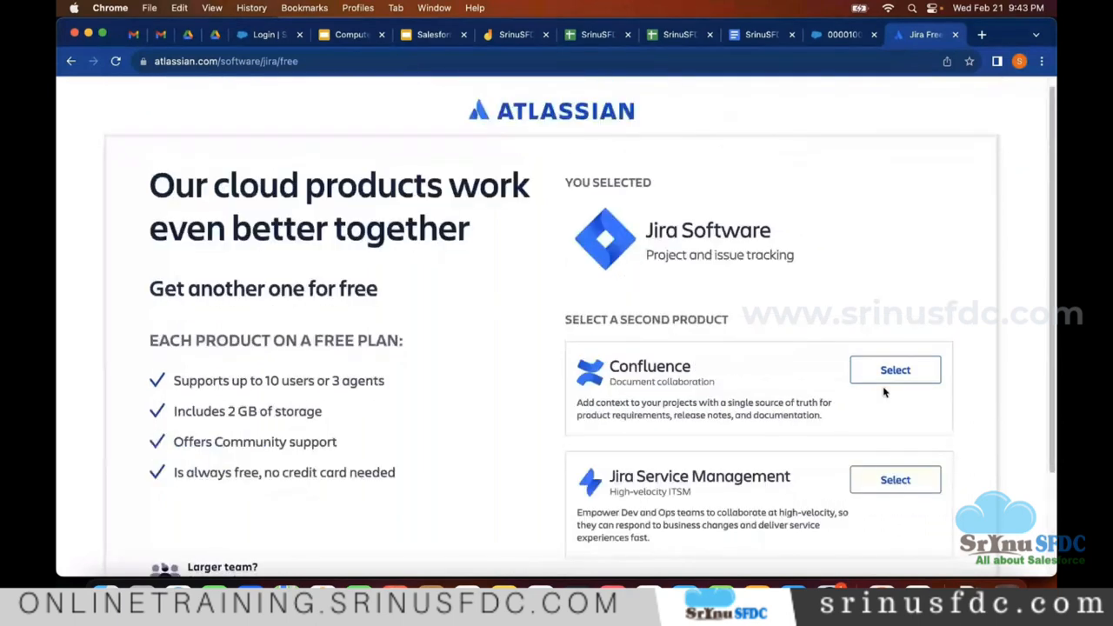
pyautogui.click(900, 384)
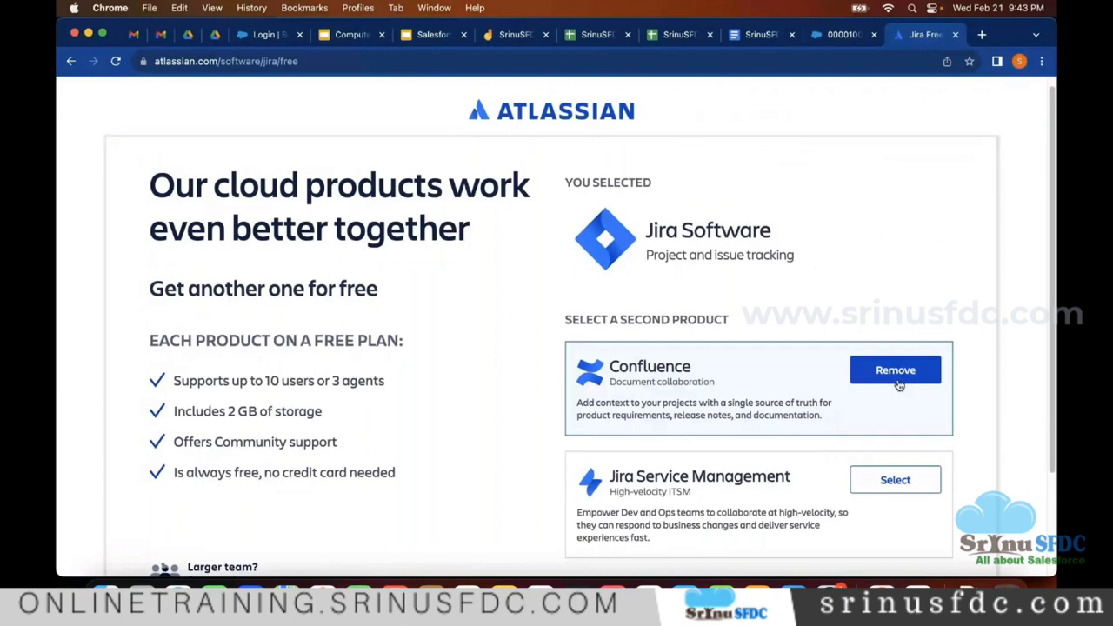
pyautogui.scroll(-3, 900, 386)
pyautogui.click(902, 467)
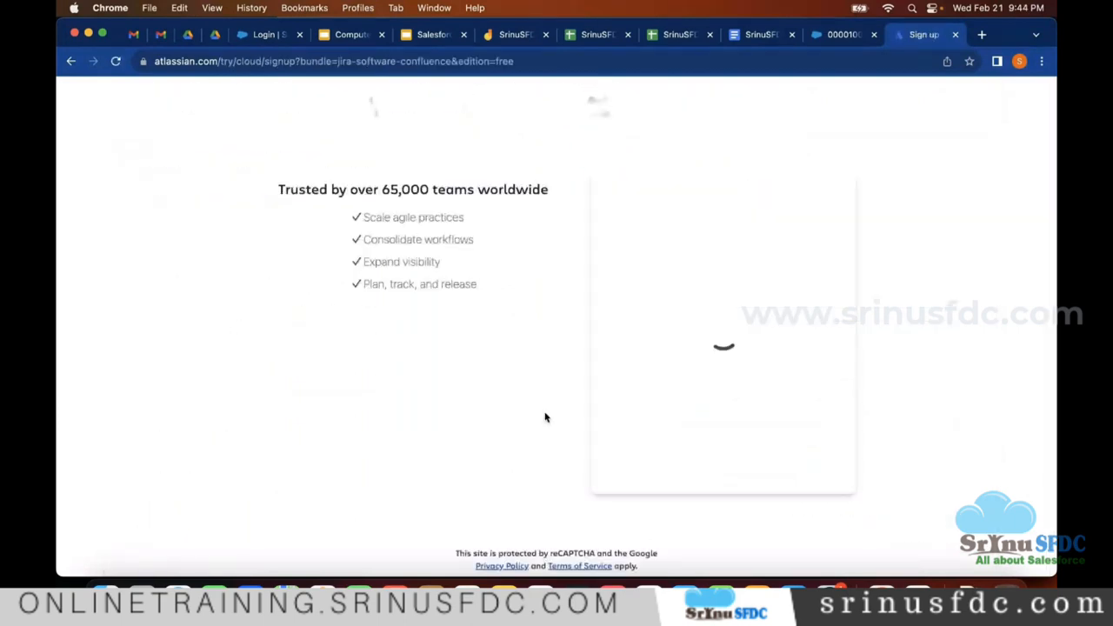
# Examine the Jira Software and Confluence sign-up page for its free plan terms, benefits and registration options
pyautogui.scroll(-1, 573, 357)
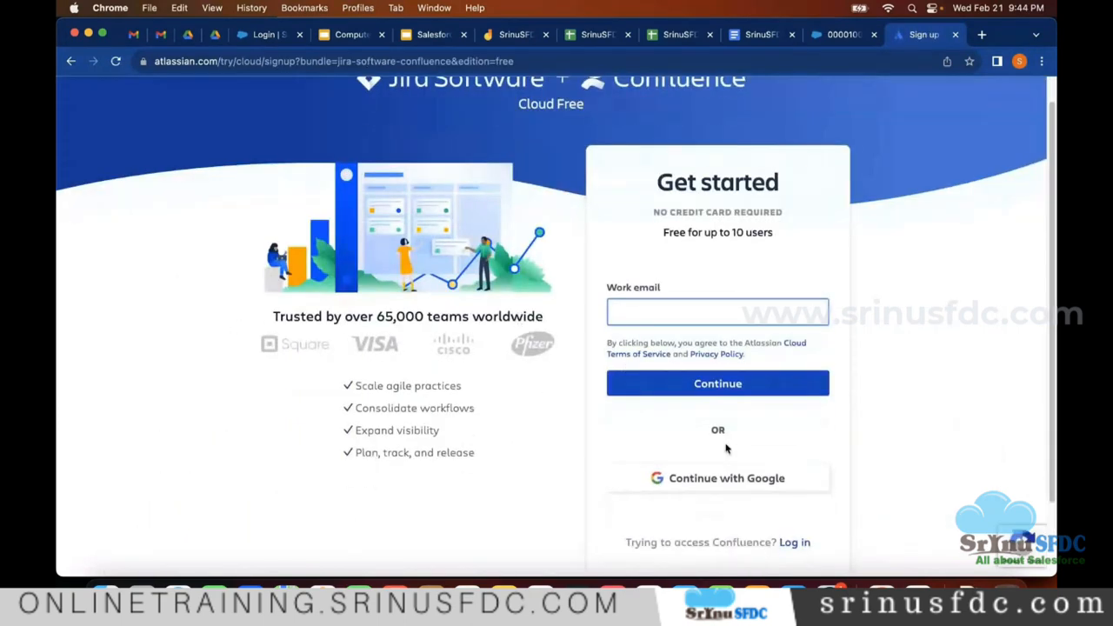
pyautogui.scroll(-1, 756, 452)
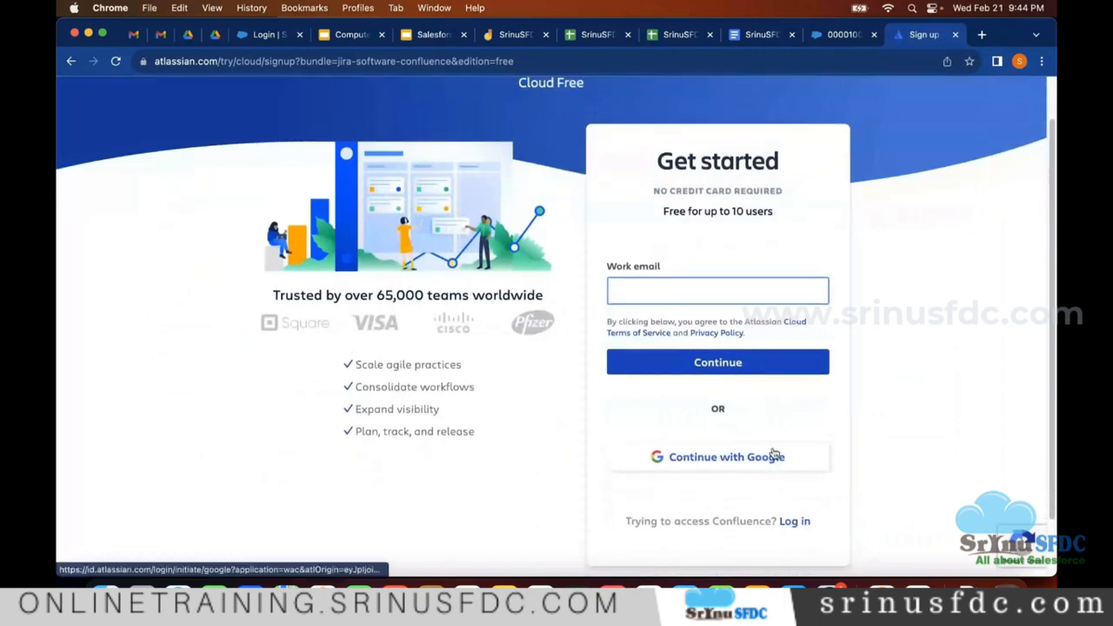
pyautogui.scroll(-2, 748, 448)
pyautogui.scroll(4, 694, 443)
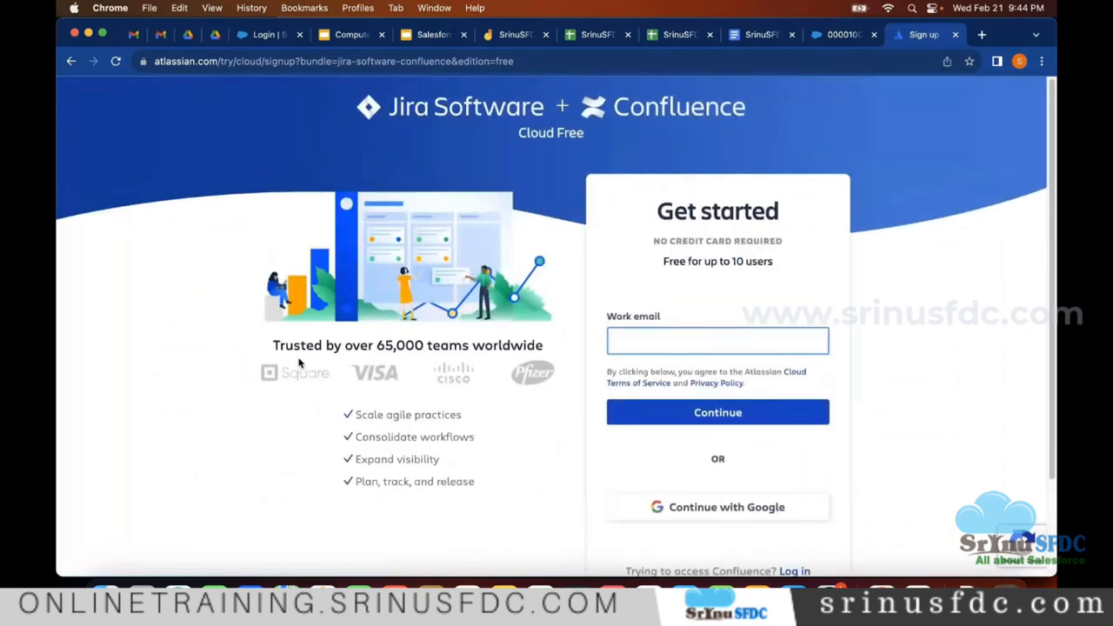
pyautogui.scroll(-1, 556, 365)
pyautogui.scroll(-3, 365, 365)
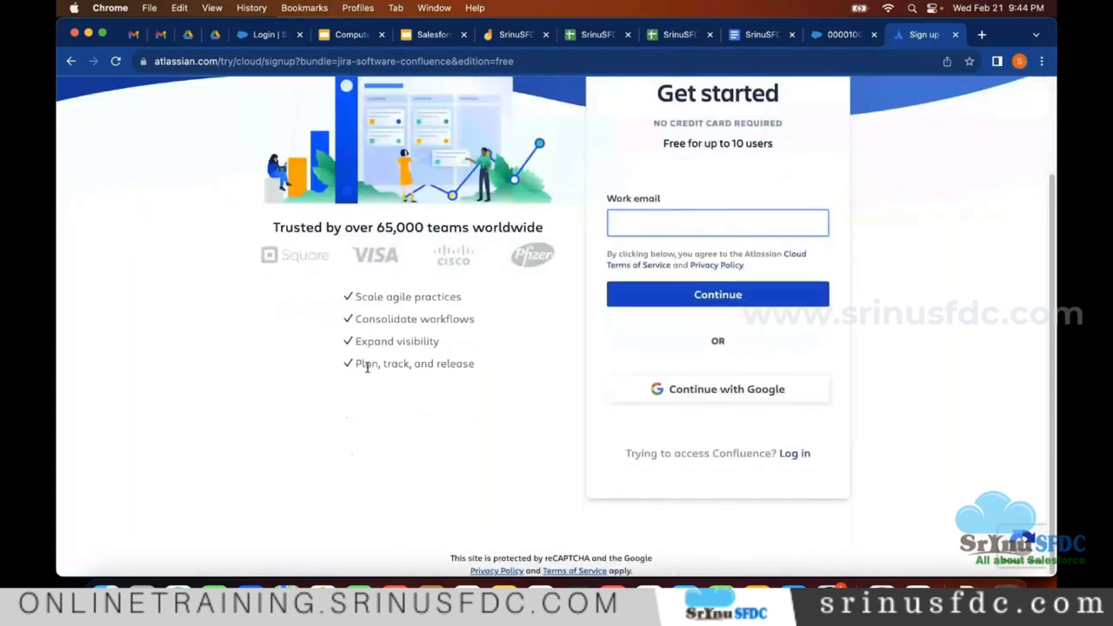
pyautogui.scroll(4, 409, 364)
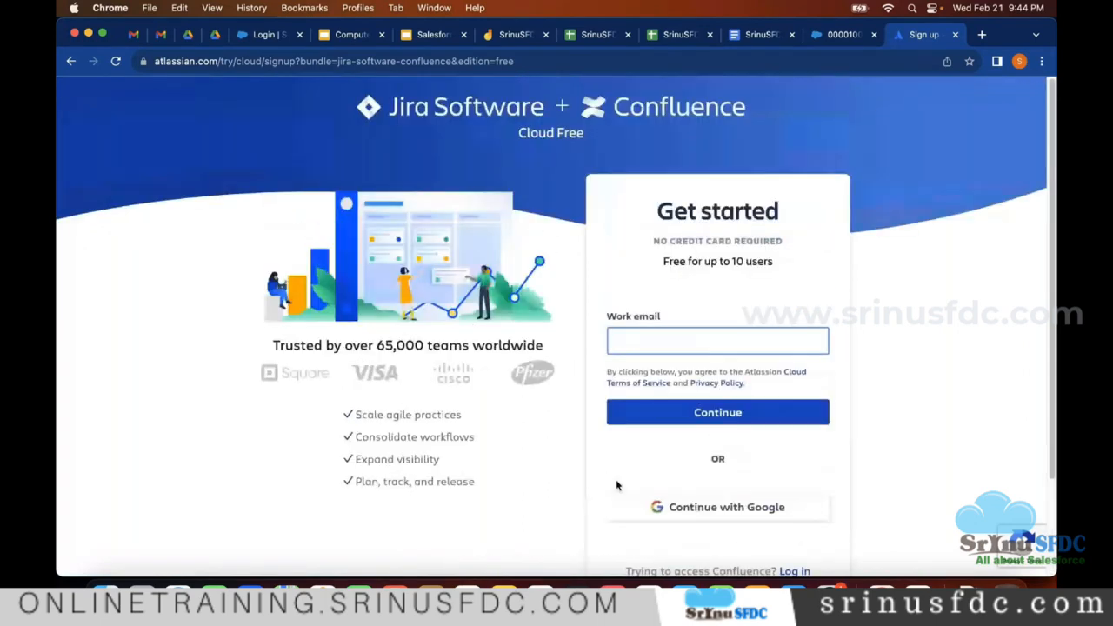
# Create an Atlassian account with the first listed Google account and try to continue the sign-up without a site name
pyautogui.click(701, 521)
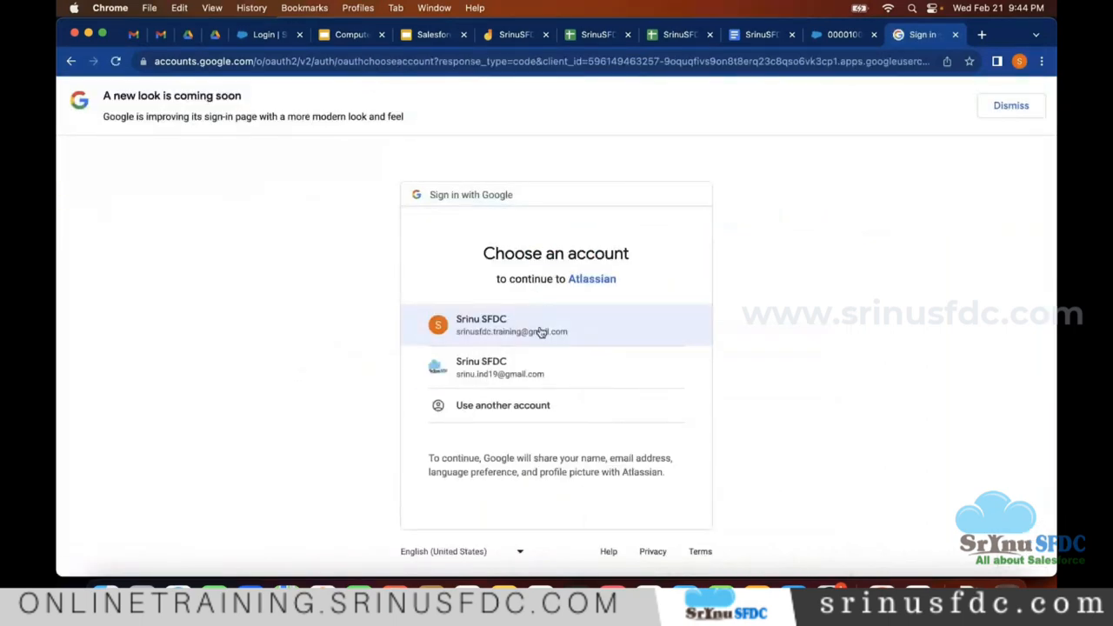
pyautogui.click(539, 331)
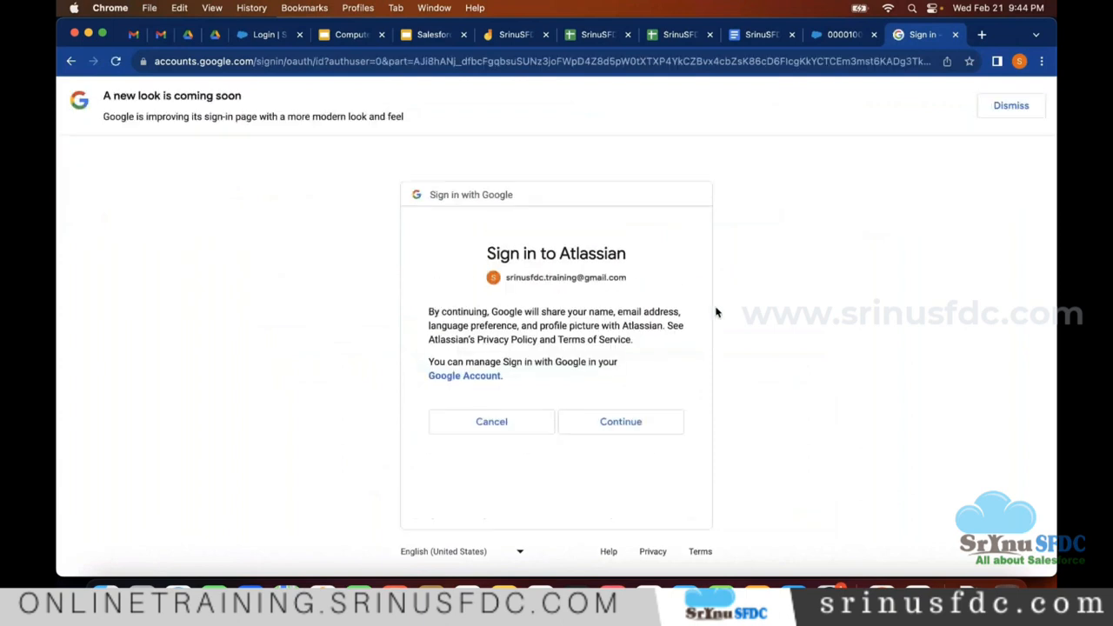
pyautogui.click(637, 415)
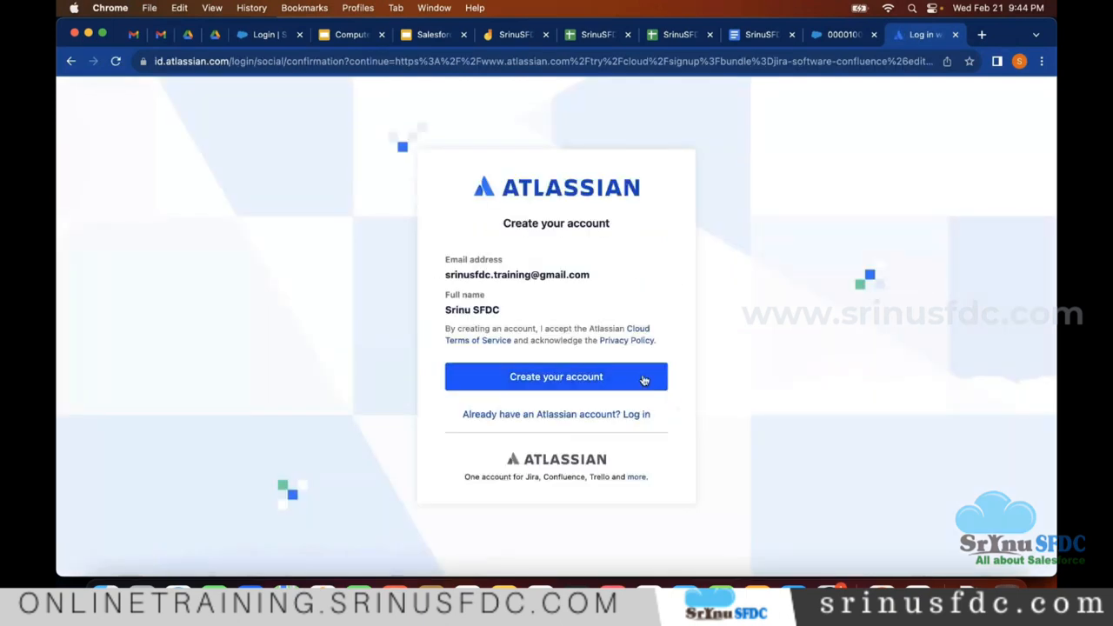
pyautogui.click(562, 376)
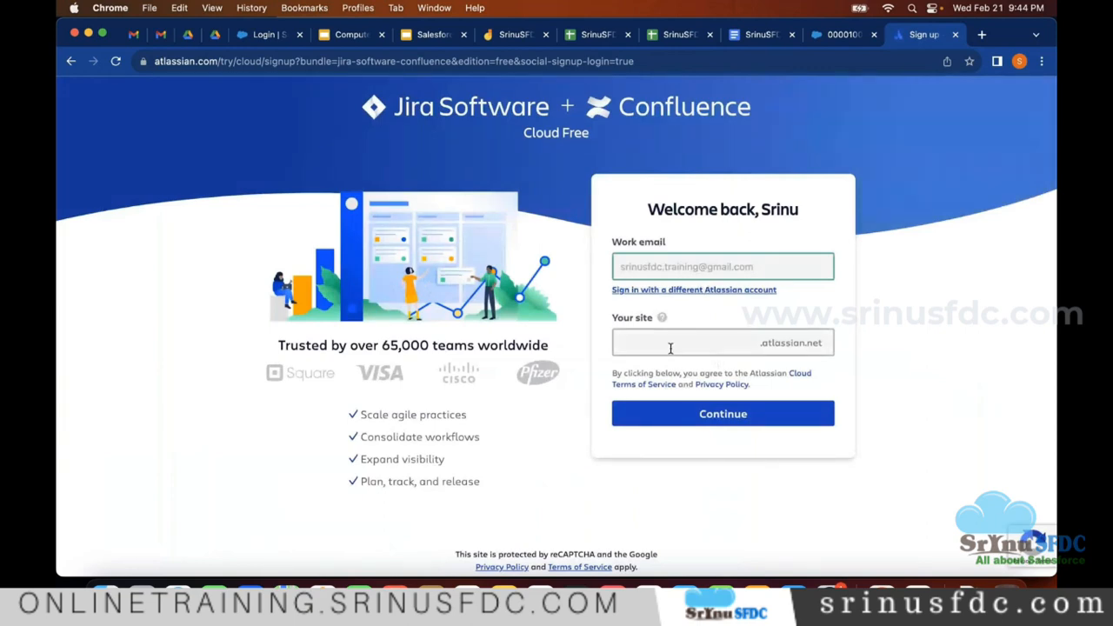
pyautogui.click(701, 424)
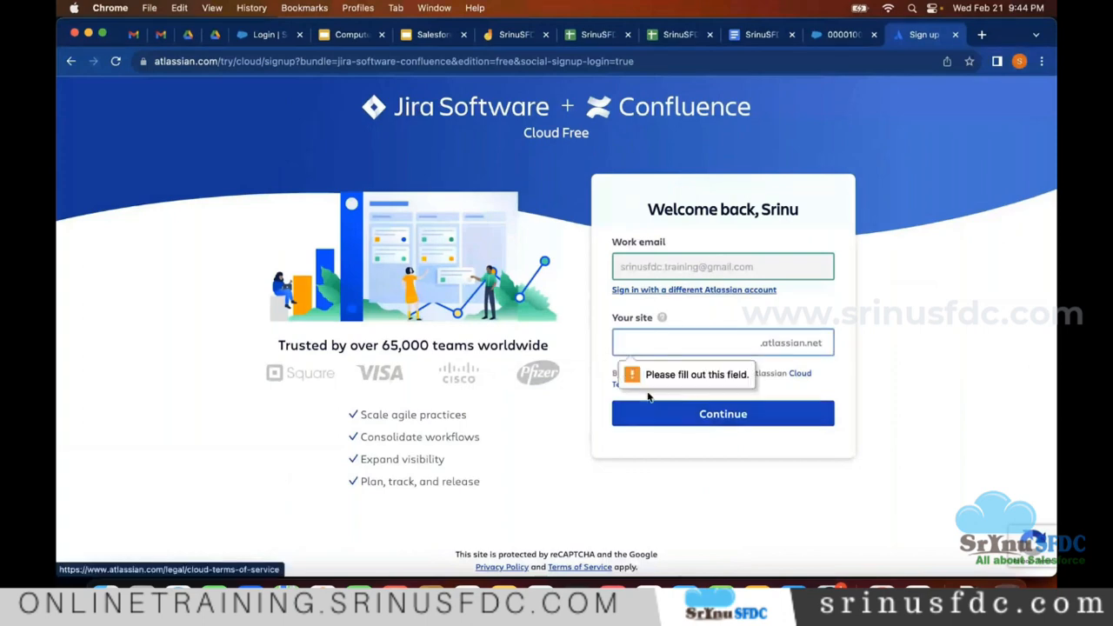
# Continue the sign-up with the site name srinusfdc and skip the questions about team type, role and main tasks
pyautogui.write('sri')
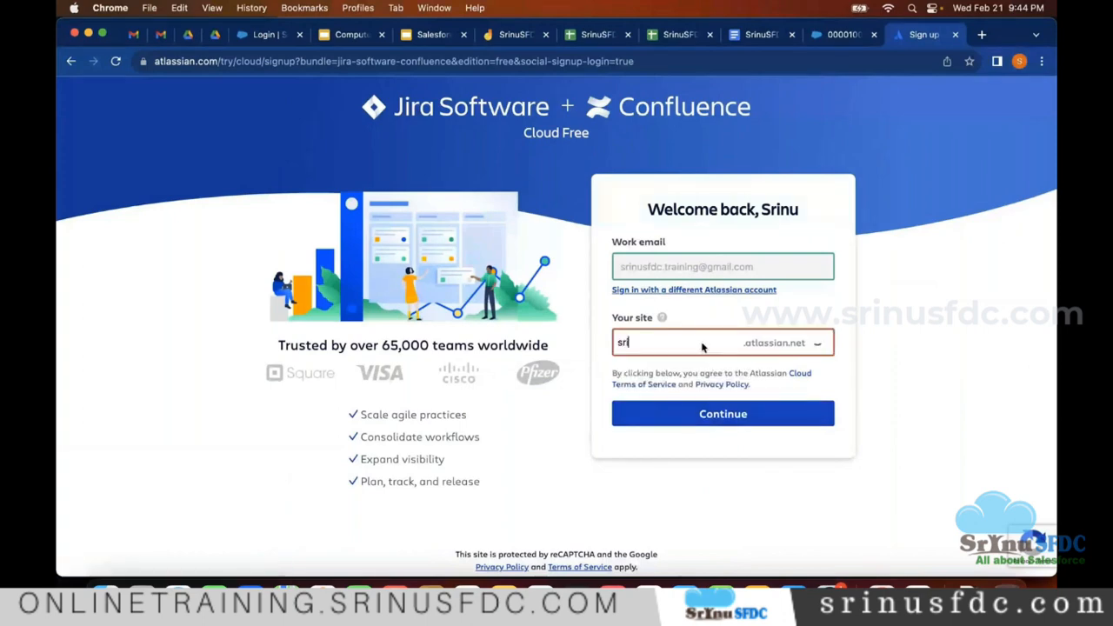
pyautogui.write('nusfdc')
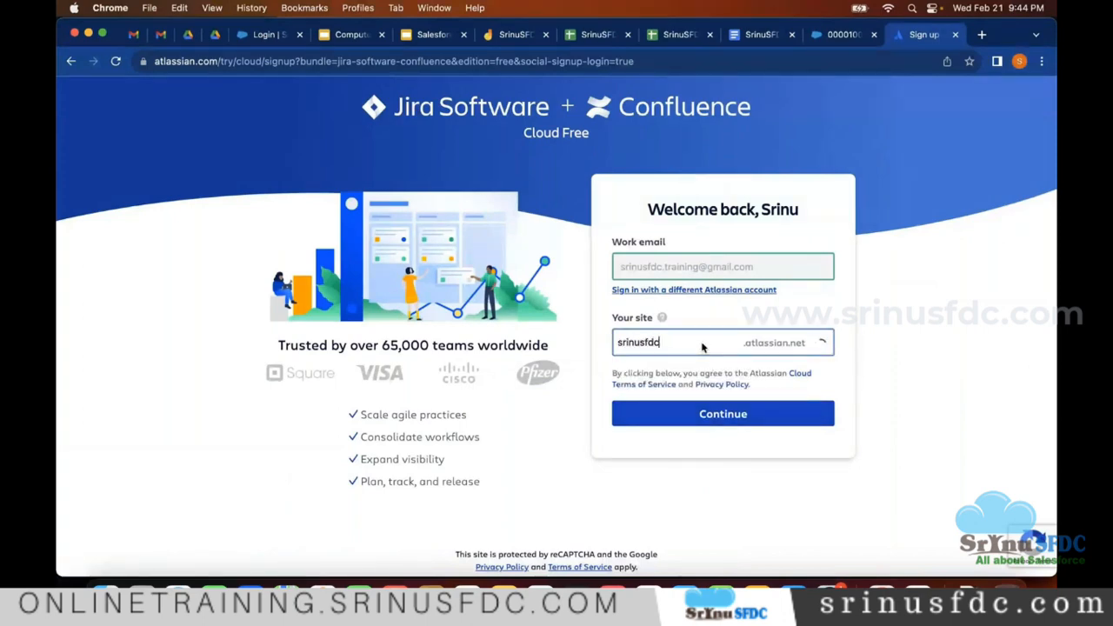
pyautogui.click(735, 410)
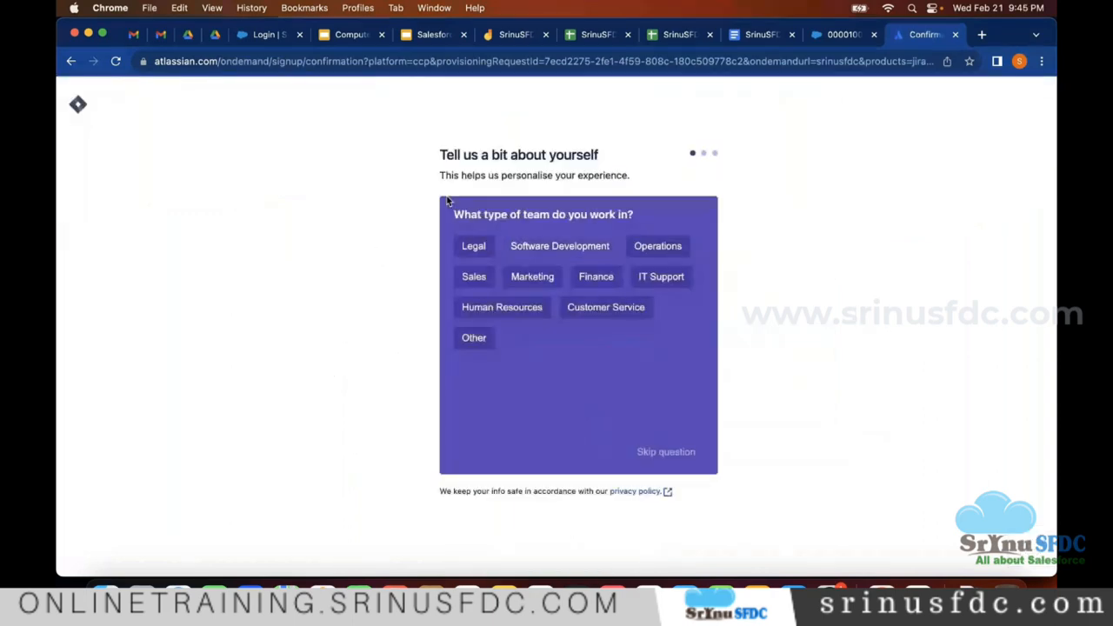
pyautogui.click(646, 452)
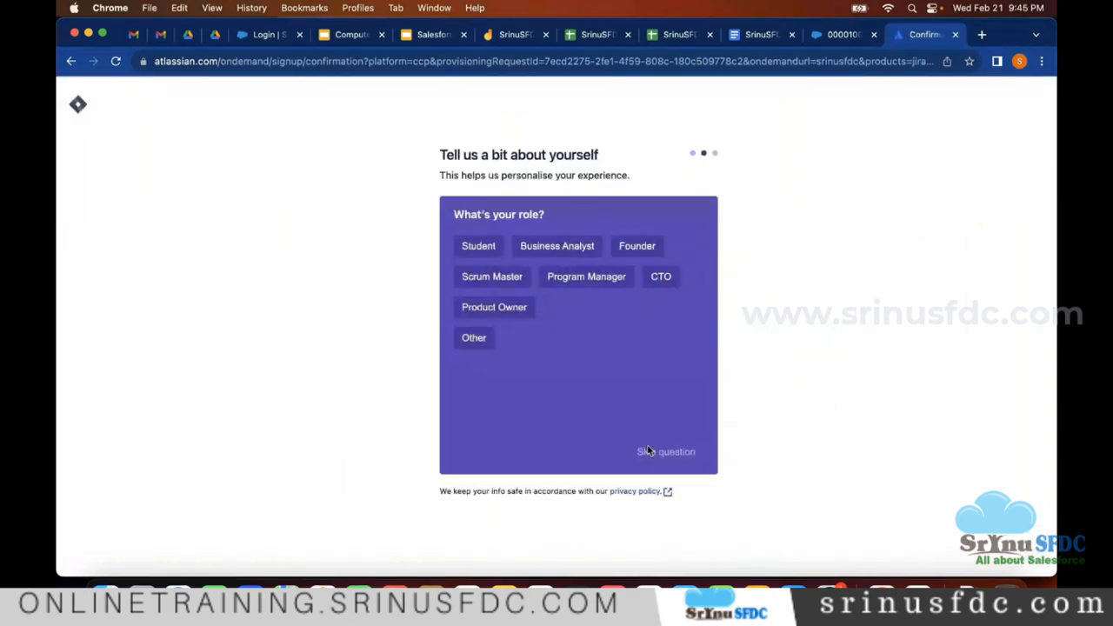
pyautogui.click(647, 454)
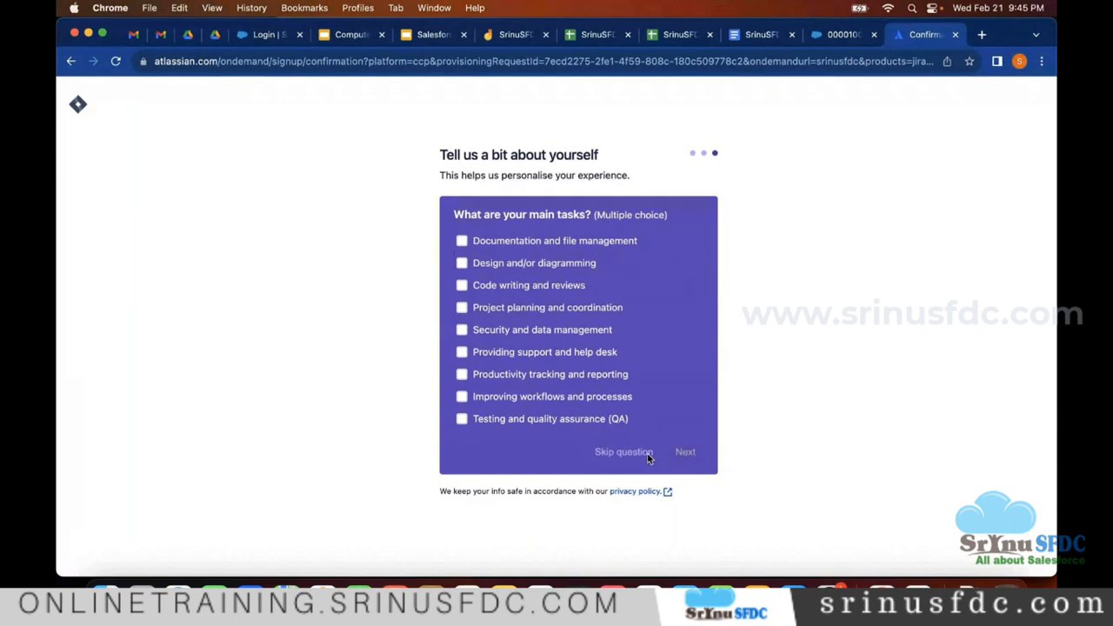
pyautogui.click(646, 453)
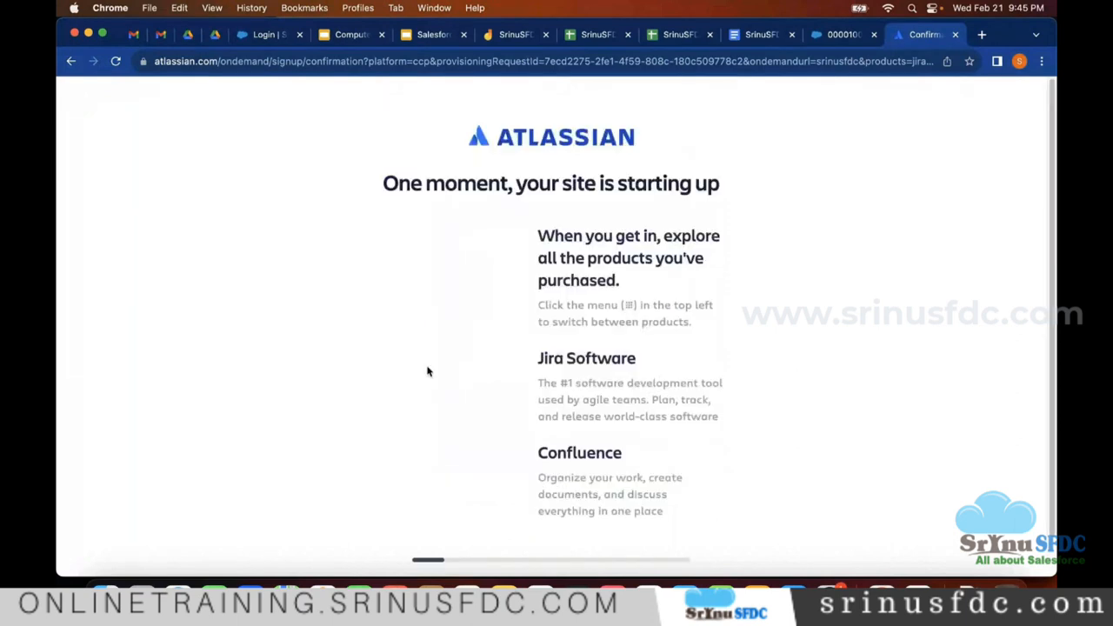
pyautogui.scroll(-1, 396, 355)
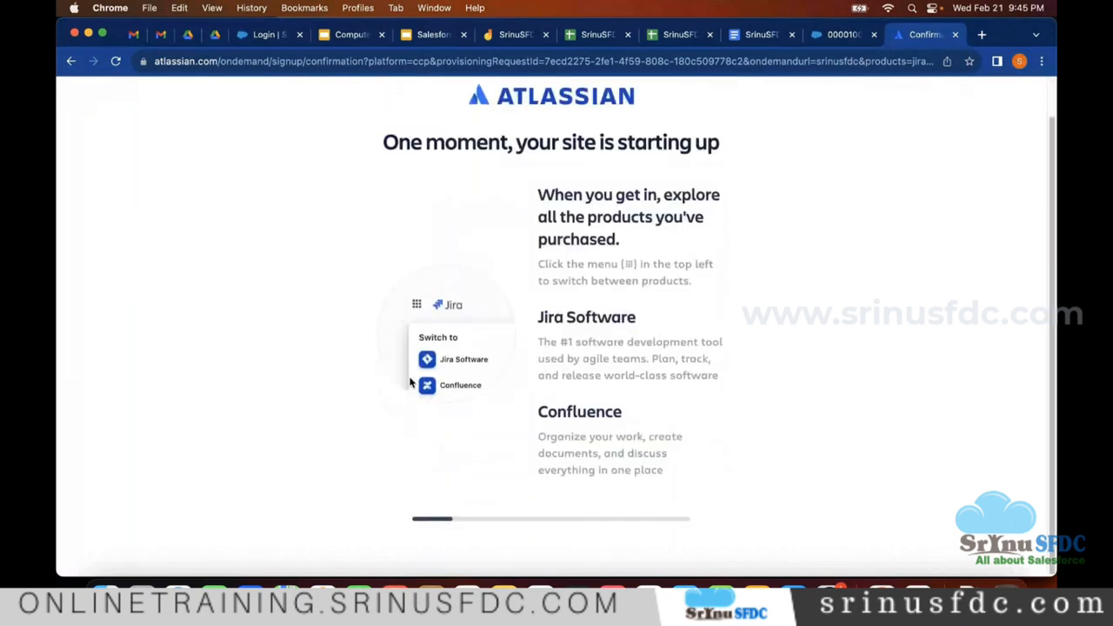
pyautogui.scroll(1, 389, 353)
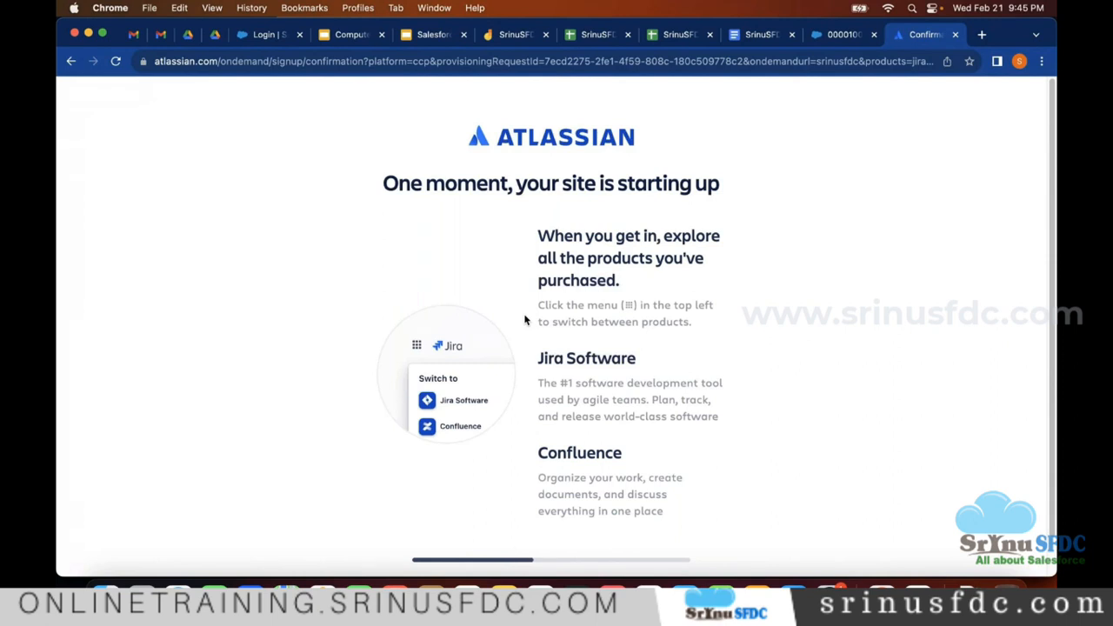
# Switch to the Google Docs notes and highlight each Admin/Dev team member in the Infosys line
pyautogui.click(771, 35)
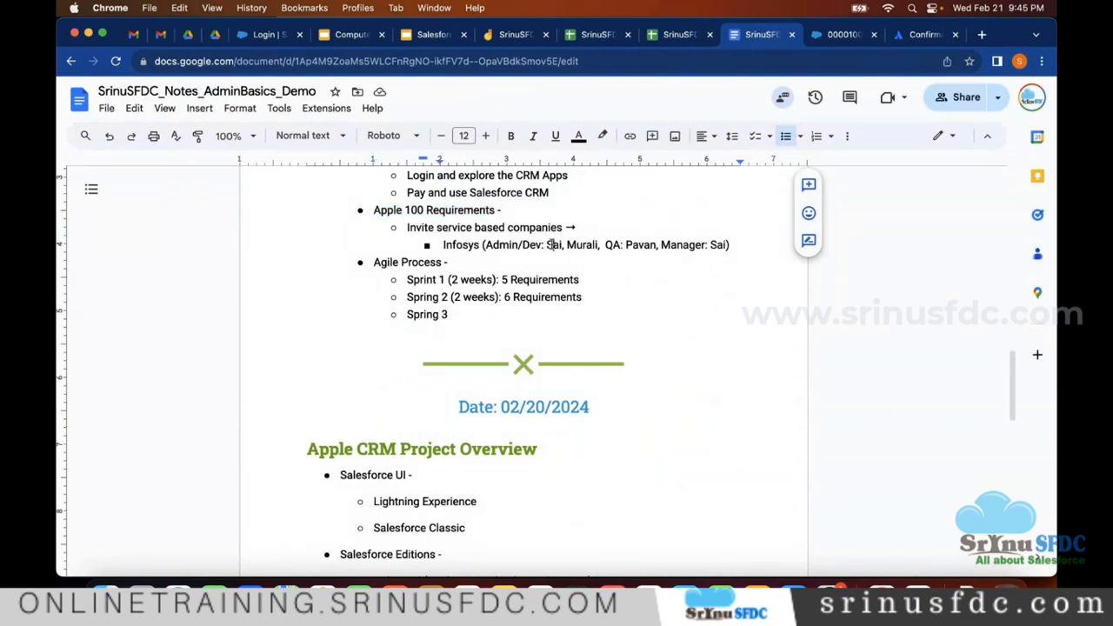
pyautogui.doubleClick(553, 244)
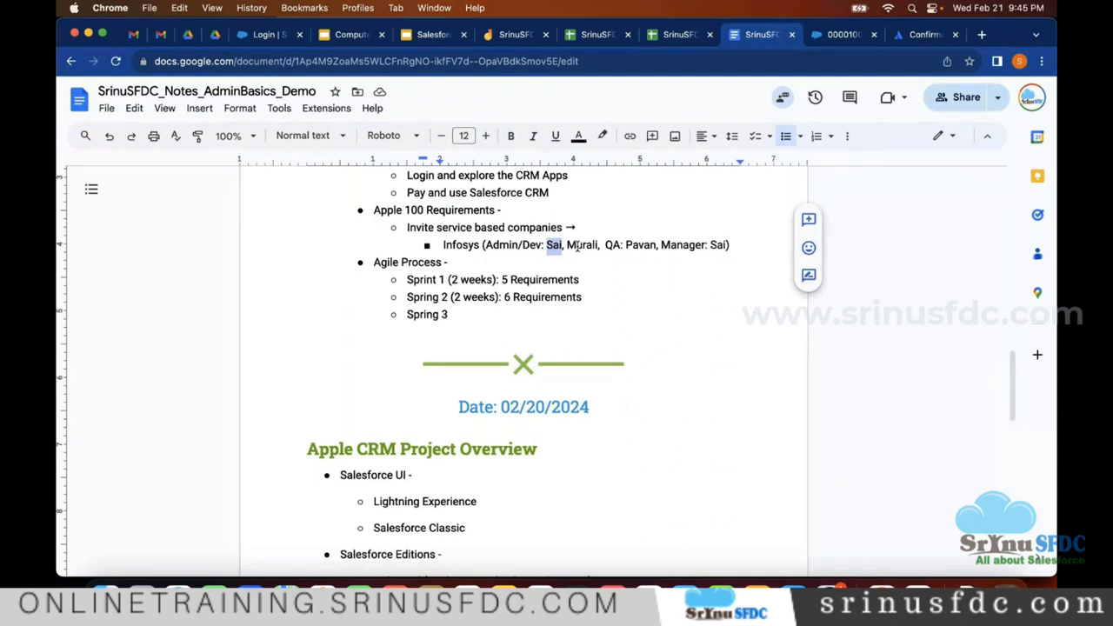
pyautogui.click(576, 247)
pyautogui.doubleClick(576, 244)
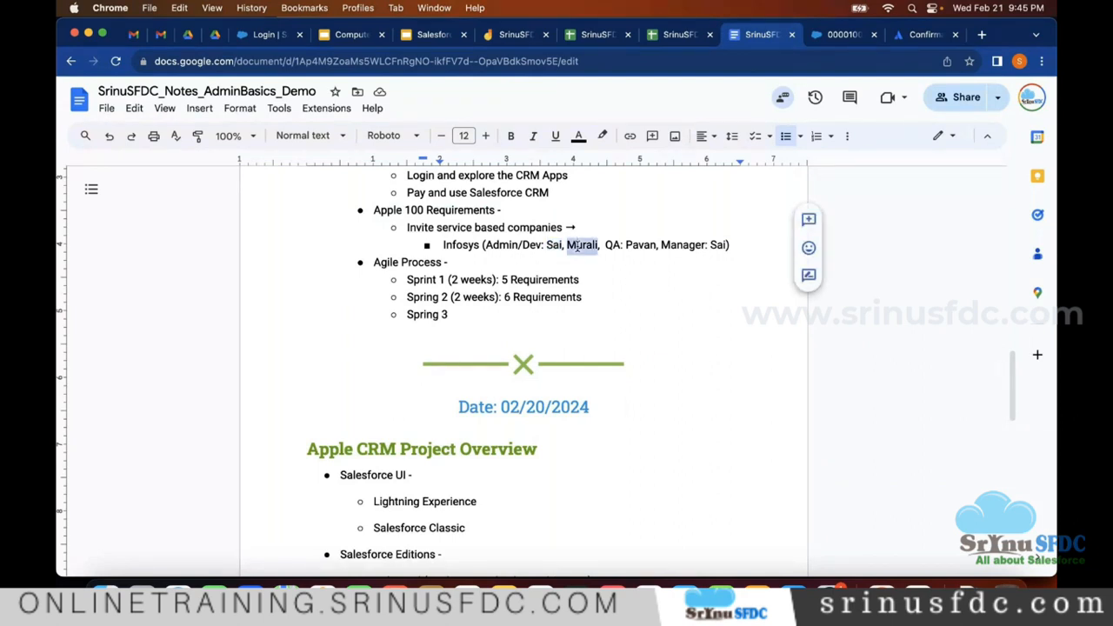
# Return to Jira and create a project named Apple Salesforce CRM from the Scrum template
pyautogui.click(920, 35)
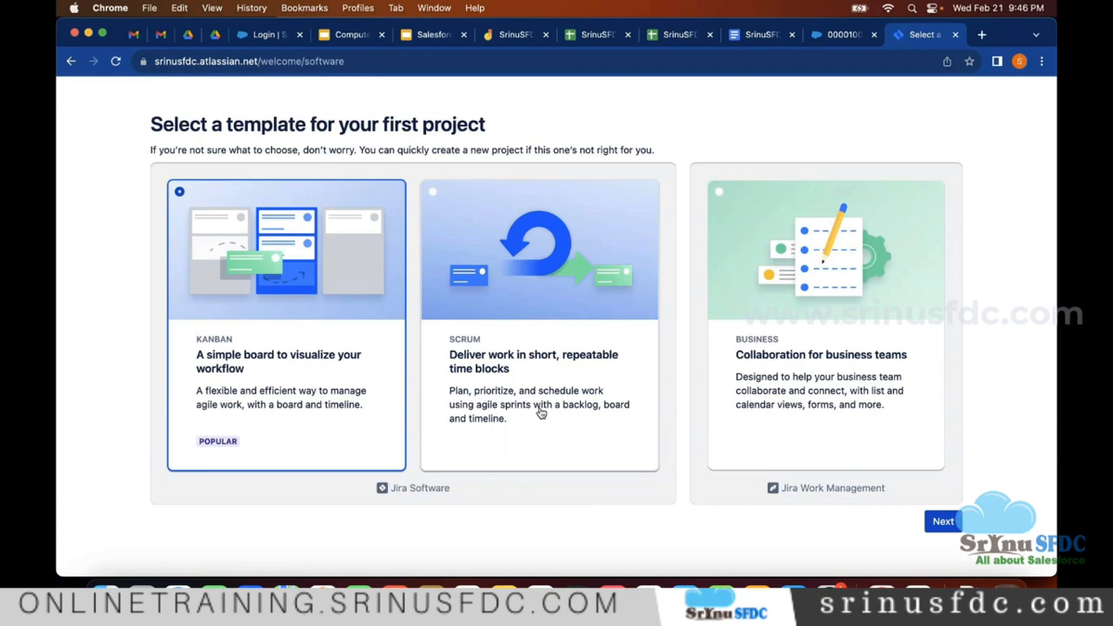
pyautogui.click(525, 335)
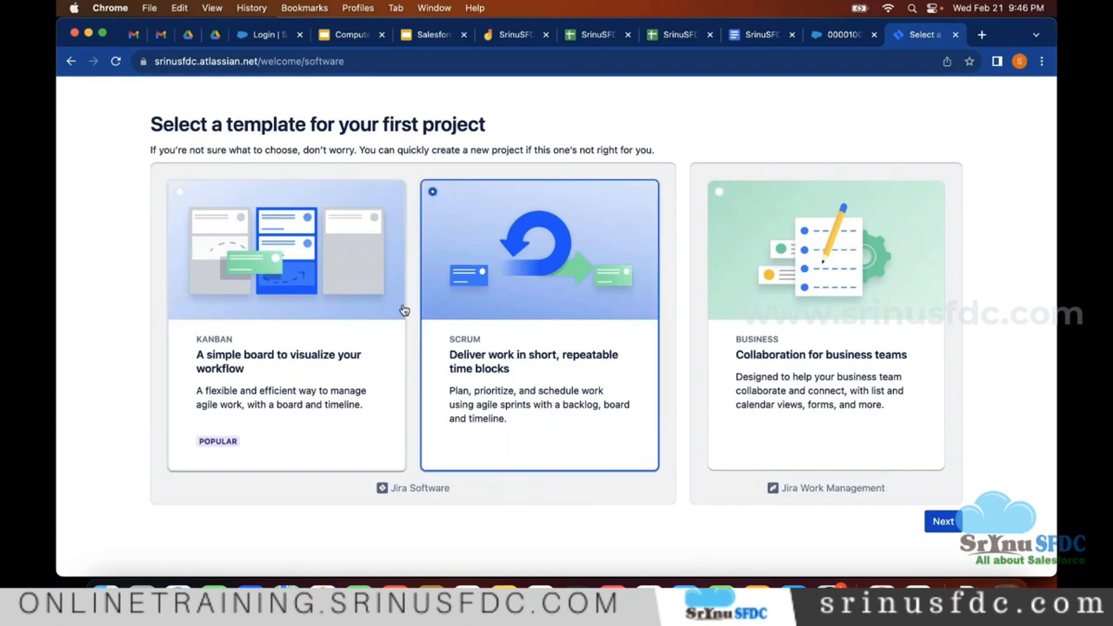
pyautogui.click(945, 519)
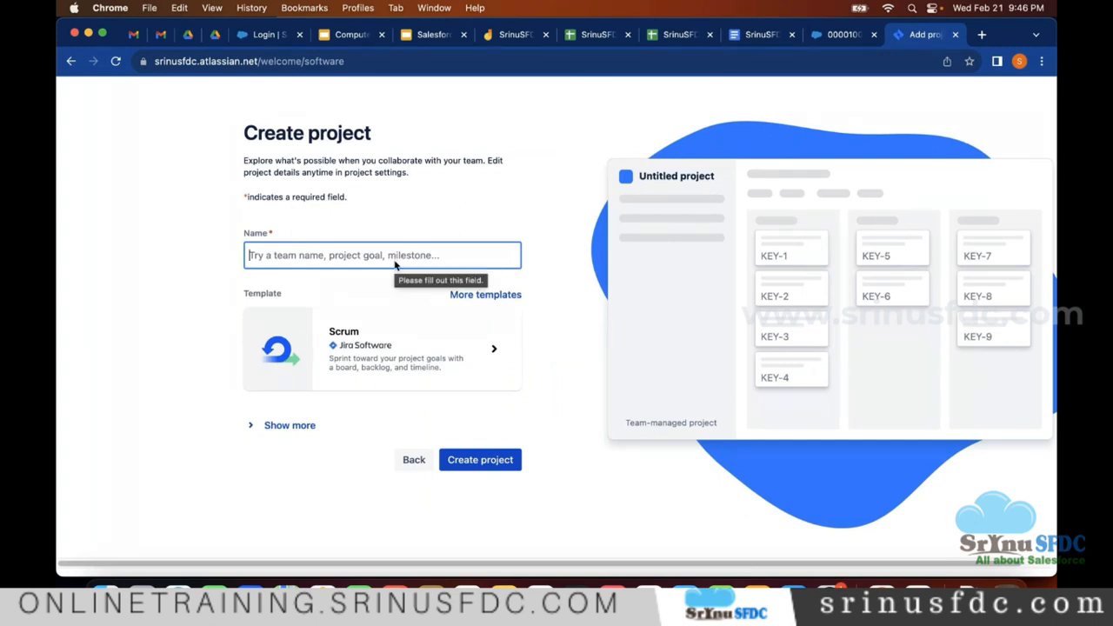
pyautogui.write('Apple Salesforce CRM')
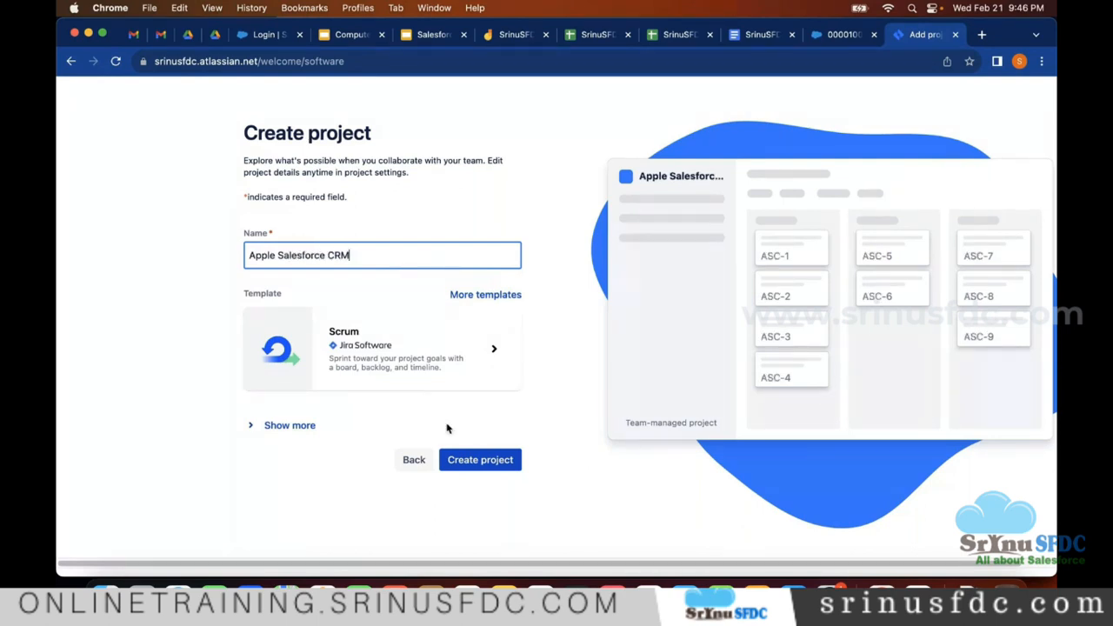
pyautogui.click(460, 459)
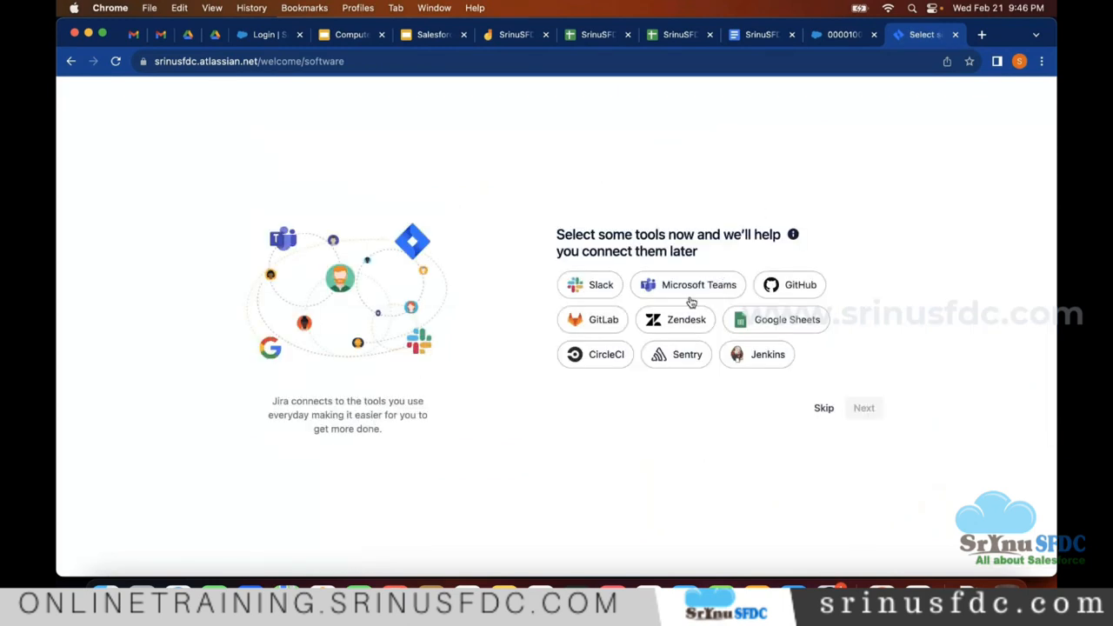
# Skip connecting other tools, start using Jira without choosing a familiarity level, and highlight the Backlog heading
pyautogui.click(825, 408)
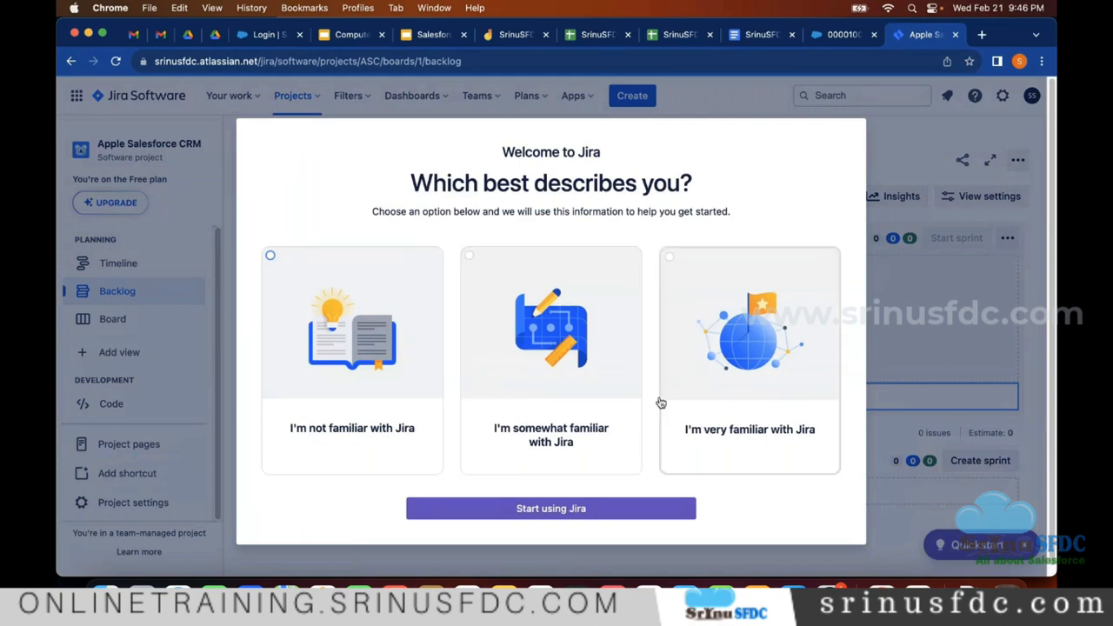
pyautogui.click(551, 508)
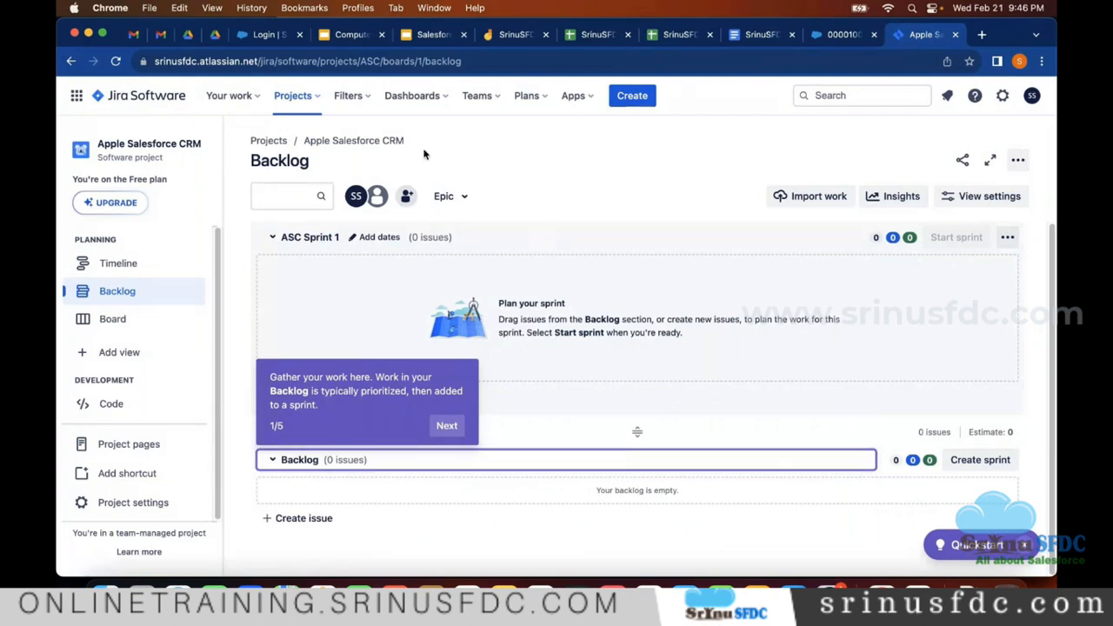
pyautogui.doubleClick(285, 155)
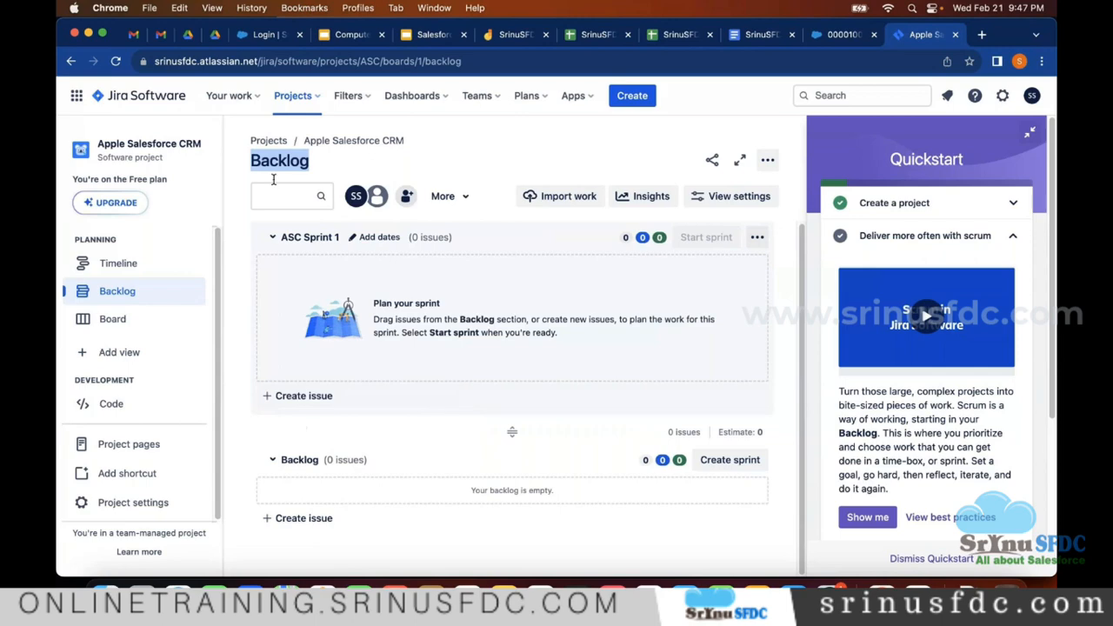
# Start a new issue in ASC Sprint 1 and check the Status options of the open case in Salesforce
pyautogui.click(306, 398)
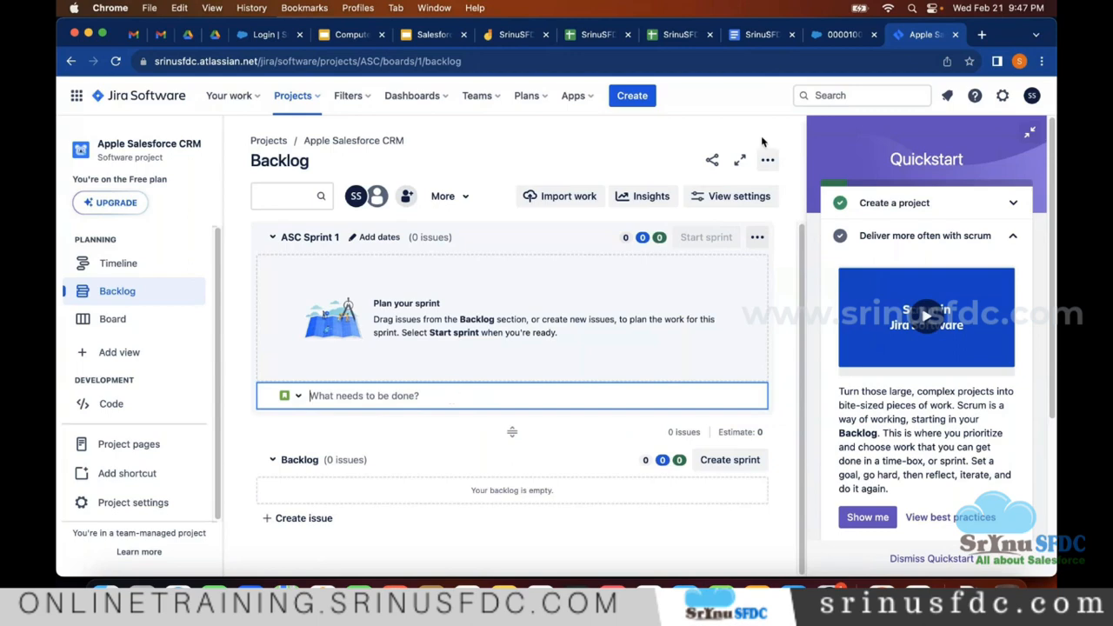
pyautogui.click(840, 34)
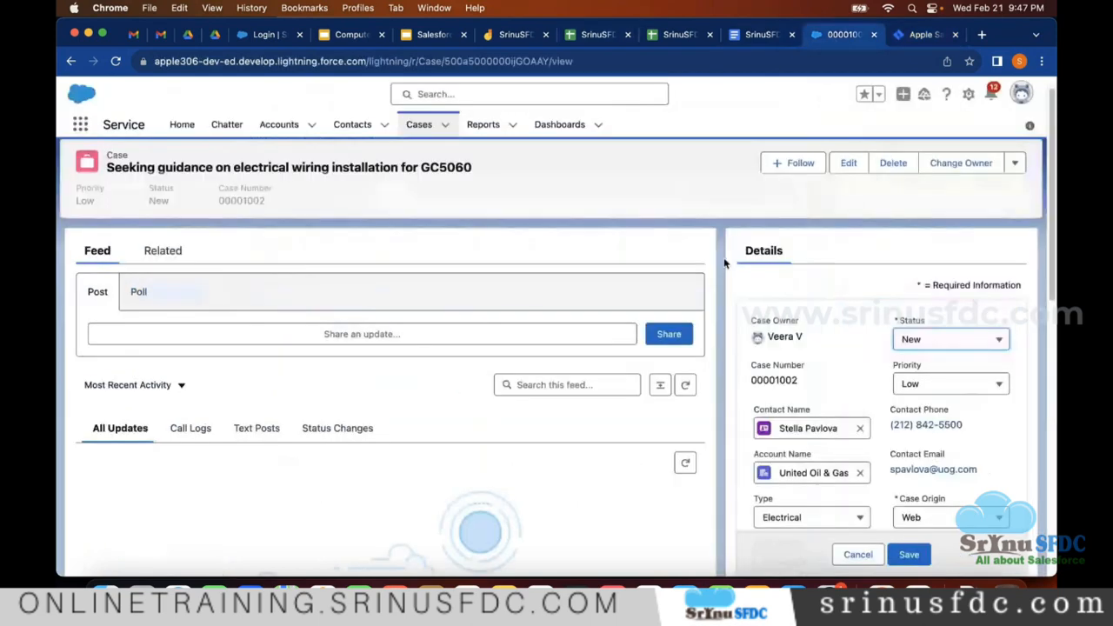
pyautogui.click(927, 343)
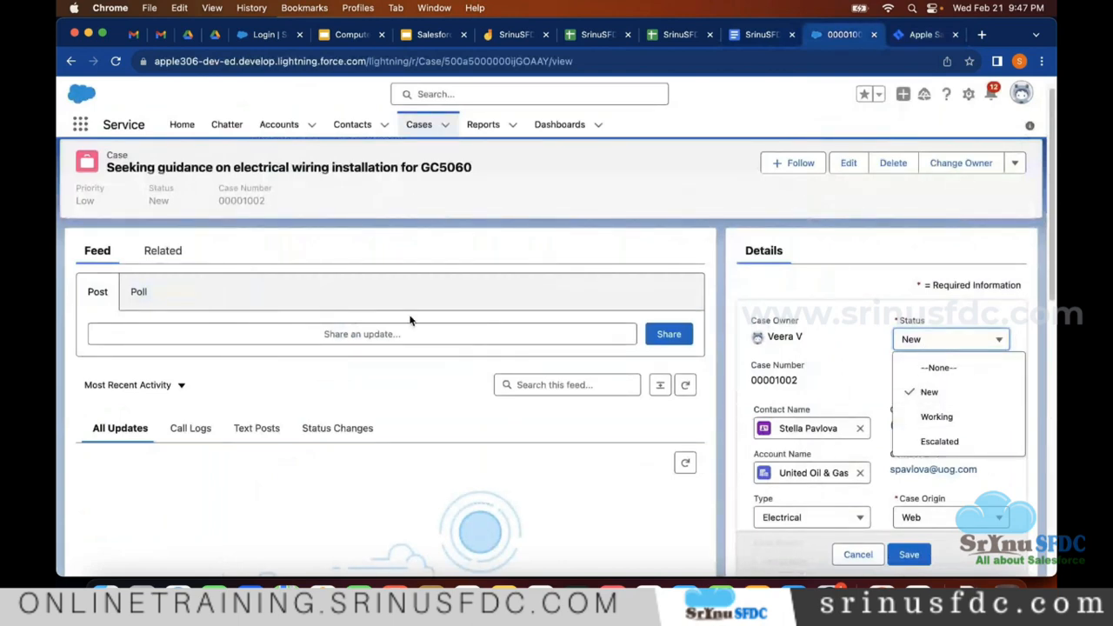
# Back in Jira, draft the sprint issue summary "Add new picklist value for the Case Status", copy the text and clear it
pyautogui.click(922, 34)
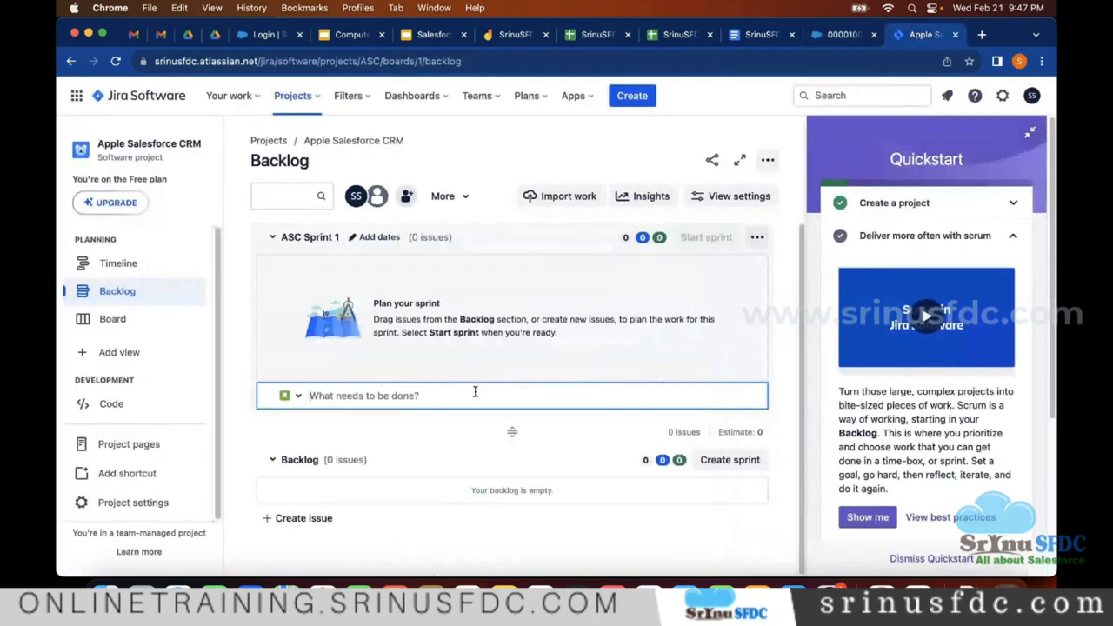
pyautogui.write('Add ')
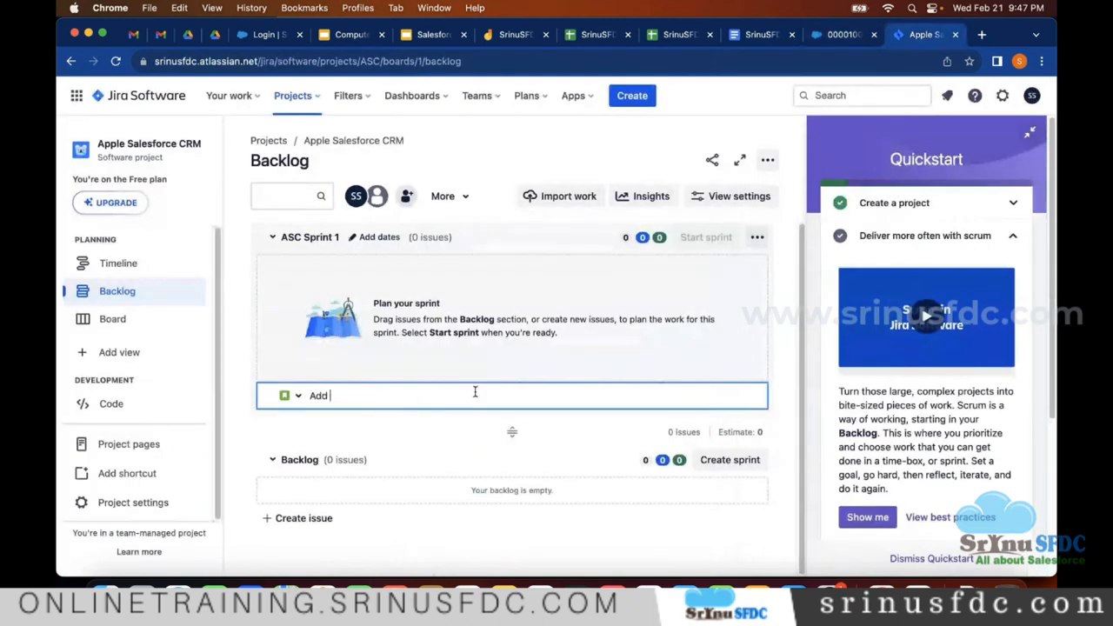
pyautogui.write('new picklist value for ')
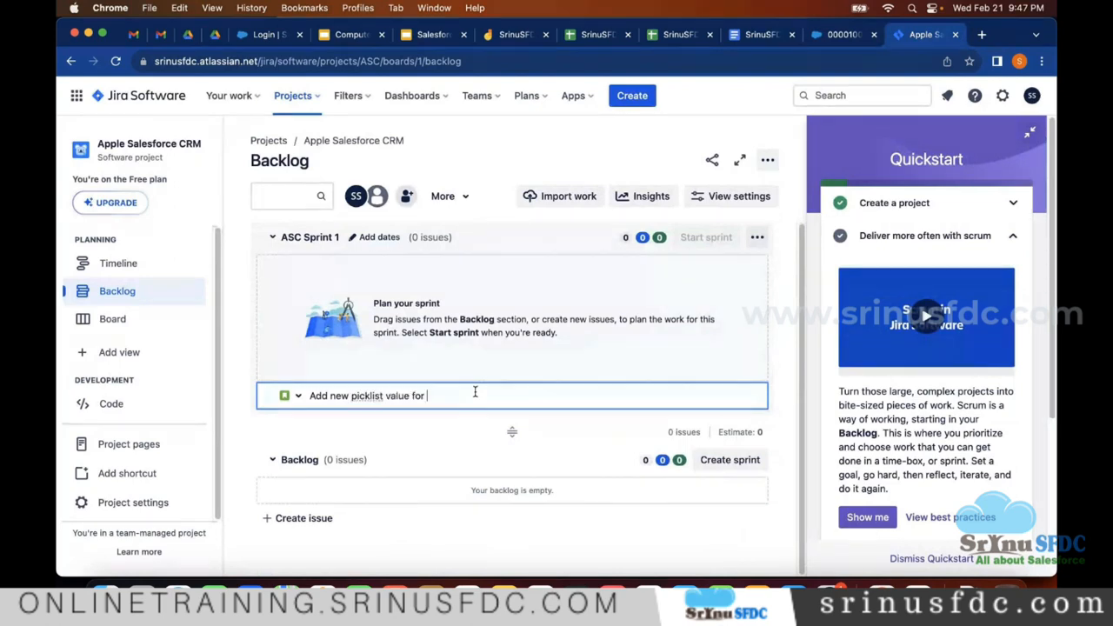
pyautogui.write('the Ca')
pyautogui.press('Escape')
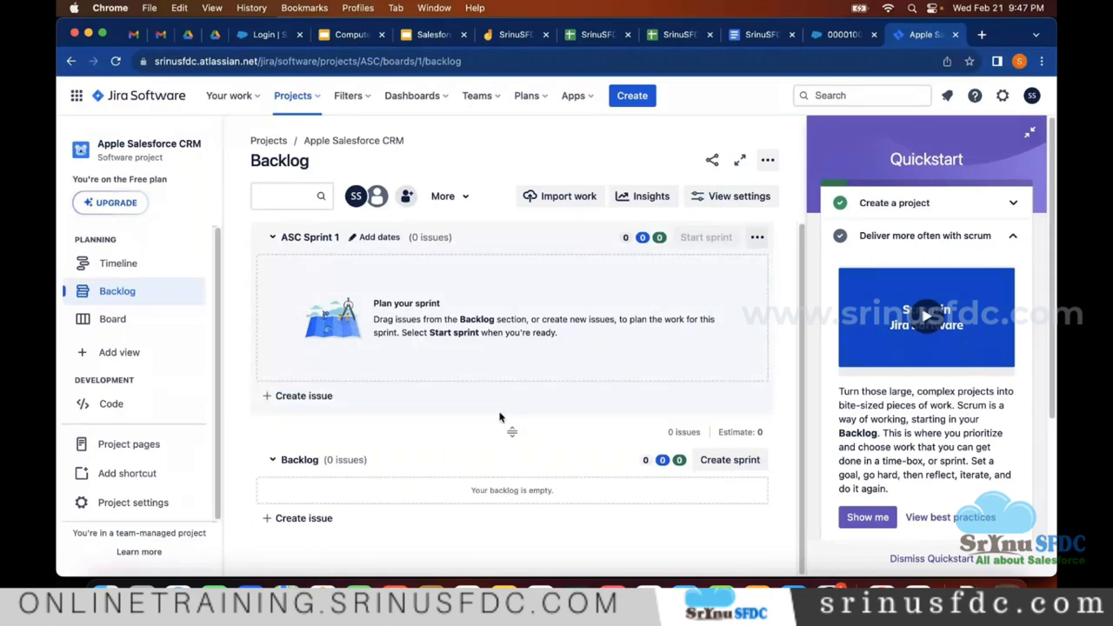
pyautogui.click(303, 396)
pyautogui.click(297, 396)
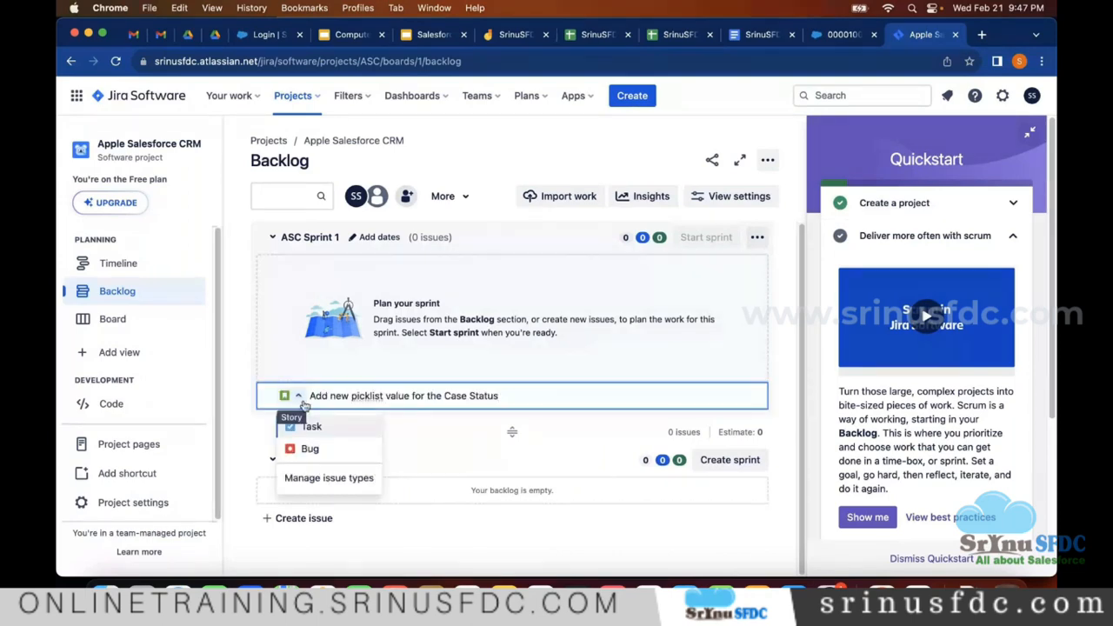
pyautogui.tripleClick(432, 395)
pyautogui.press('super+c')
pyautogui.press('BackSpace')
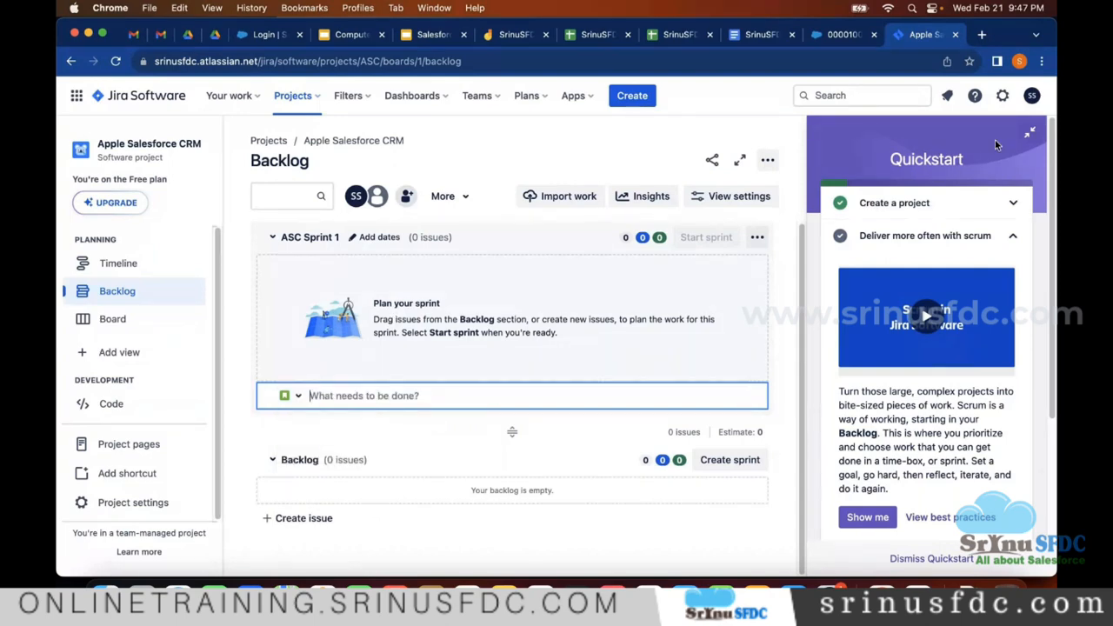
# Dismiss the Quickstart guide and the hint about reopening it
pyautogui.click(918, 559)
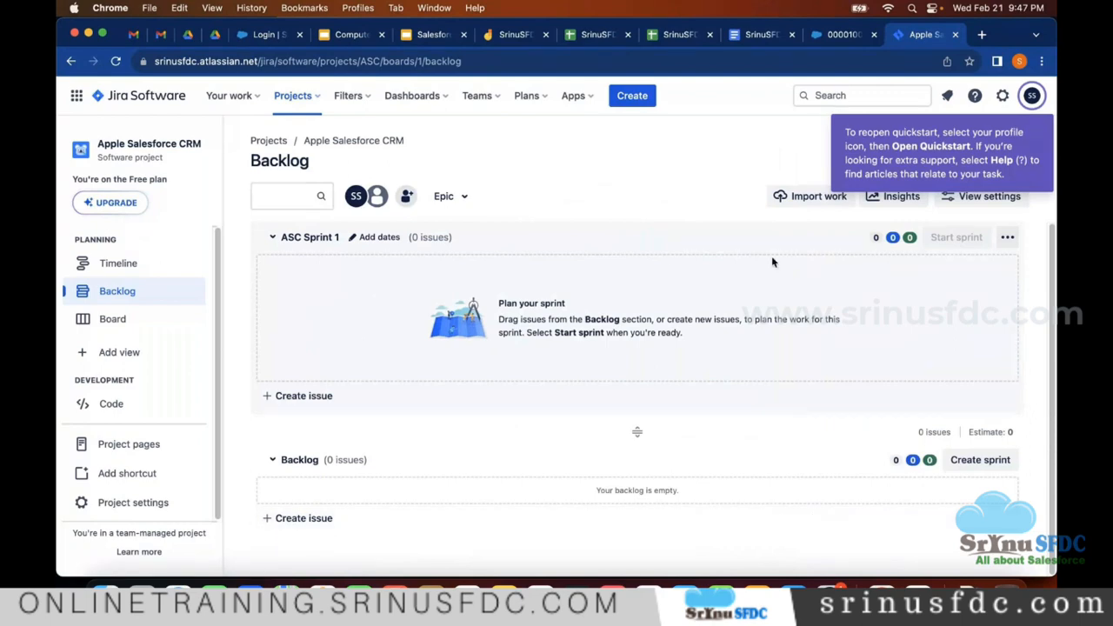
pyautogui.click(1031, 96)
pyautogui.click(1031, 96)
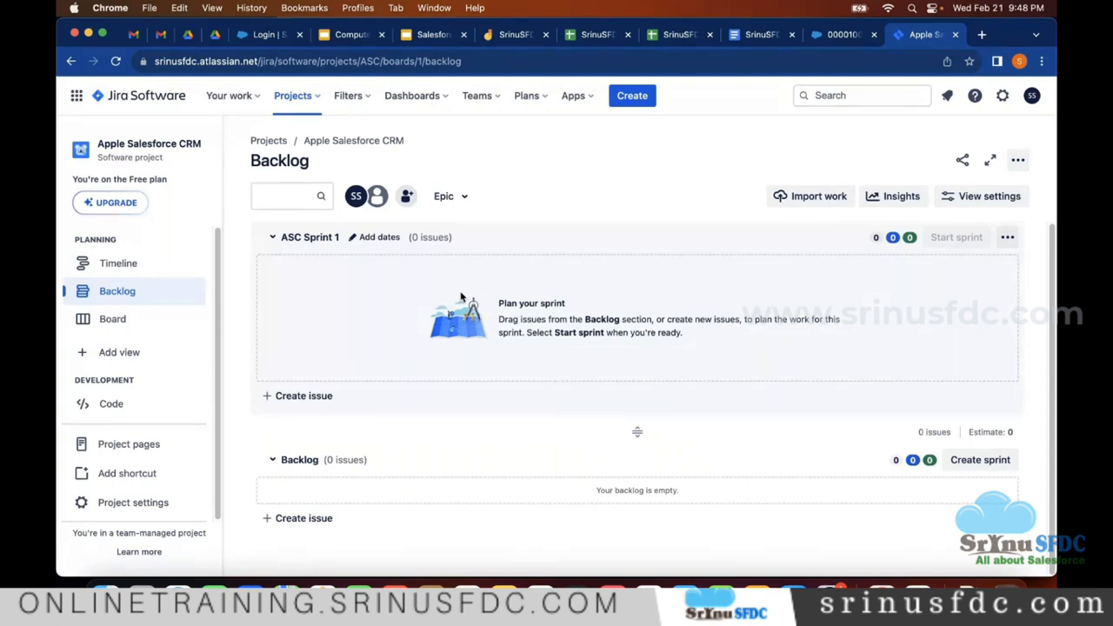
# Create a story in the Backlog section with the copied summary "Add new picklist value for the Case Status"
pyautogui.click(103, 296)
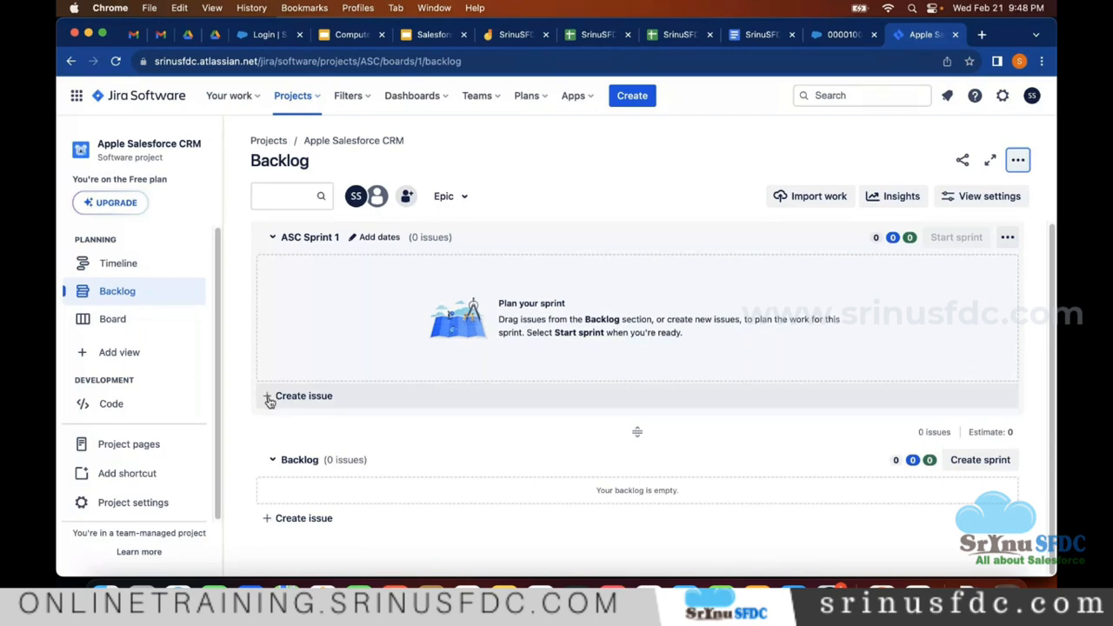
pyautogui.click(324, 519)
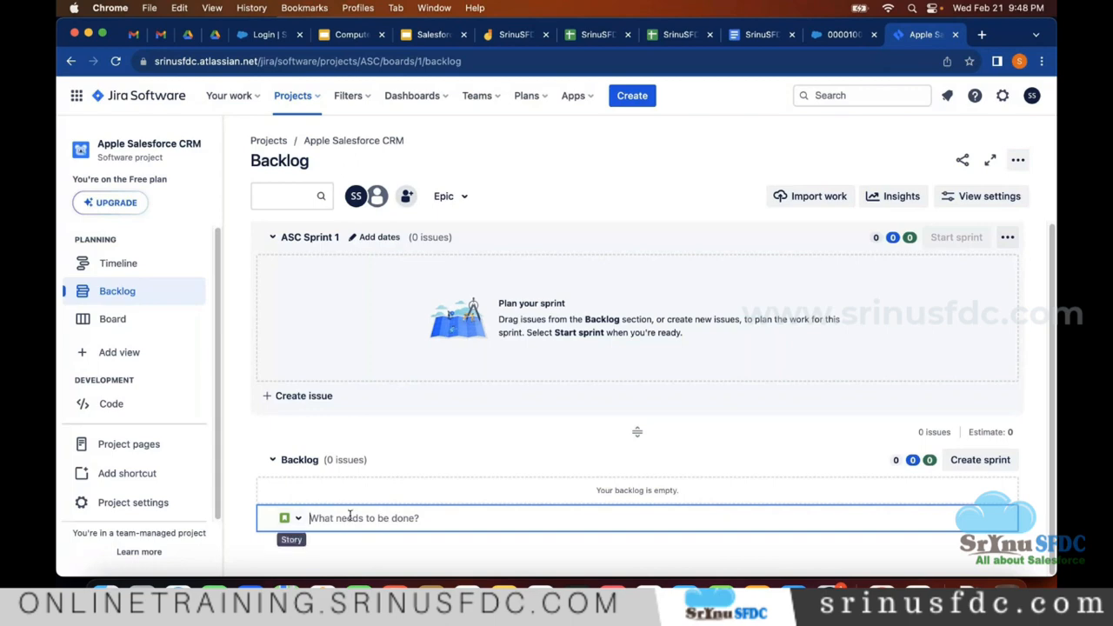
pyautogui.press('super+v')
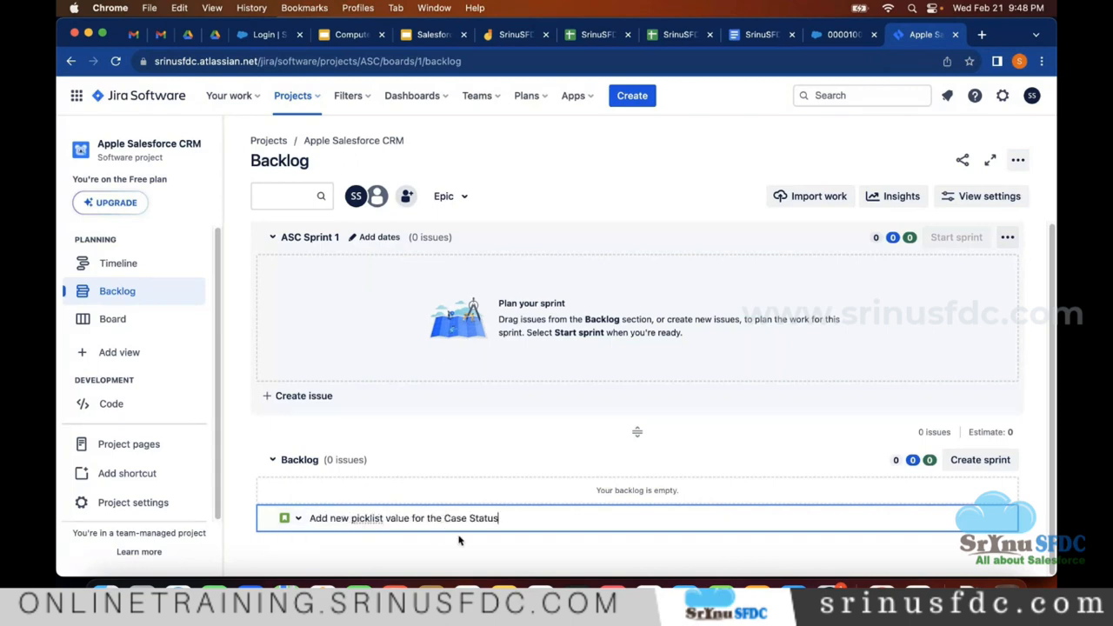
pyautogui.press('Return')
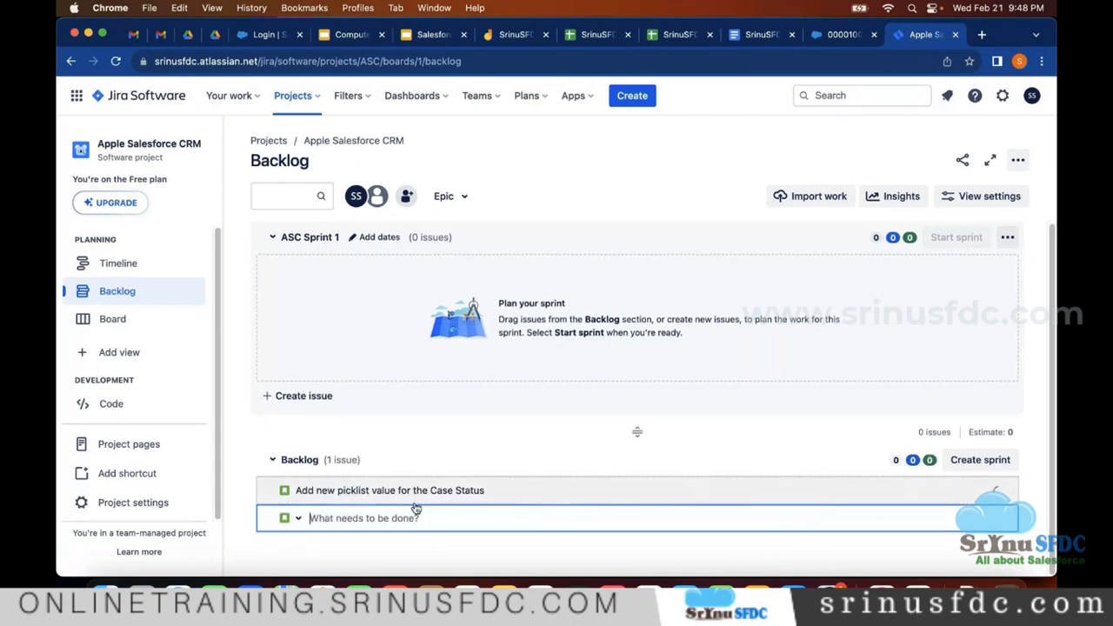
pyautogui.press('Escape')
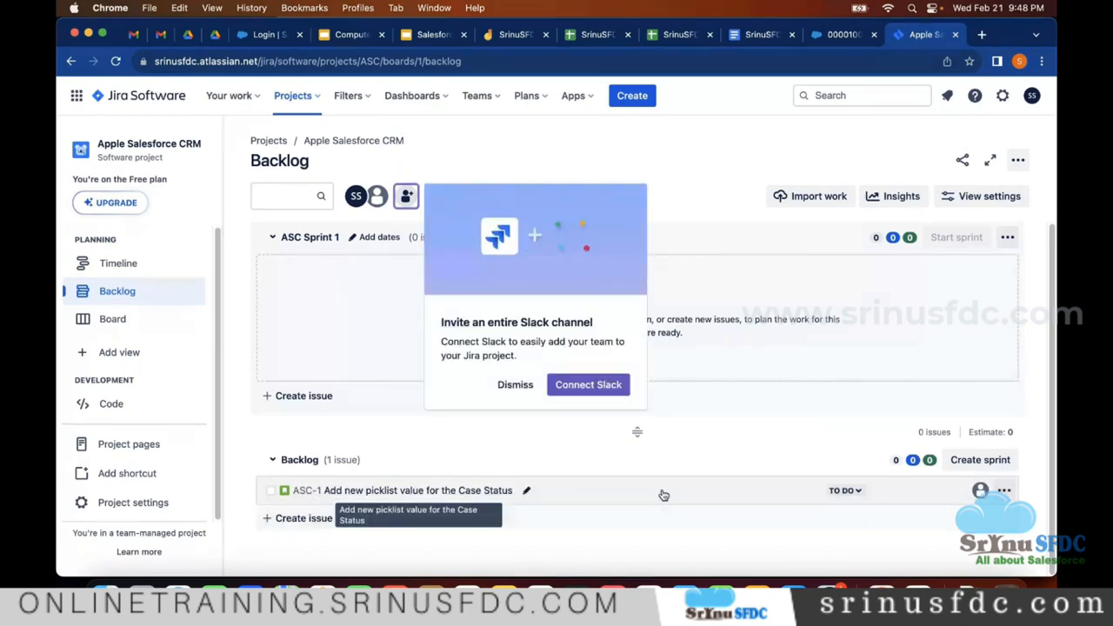
# Open the backlog story "Add new picklist value for the Case Status" in its own tab and check its Assignee options
pyautogui.click(425, 492)
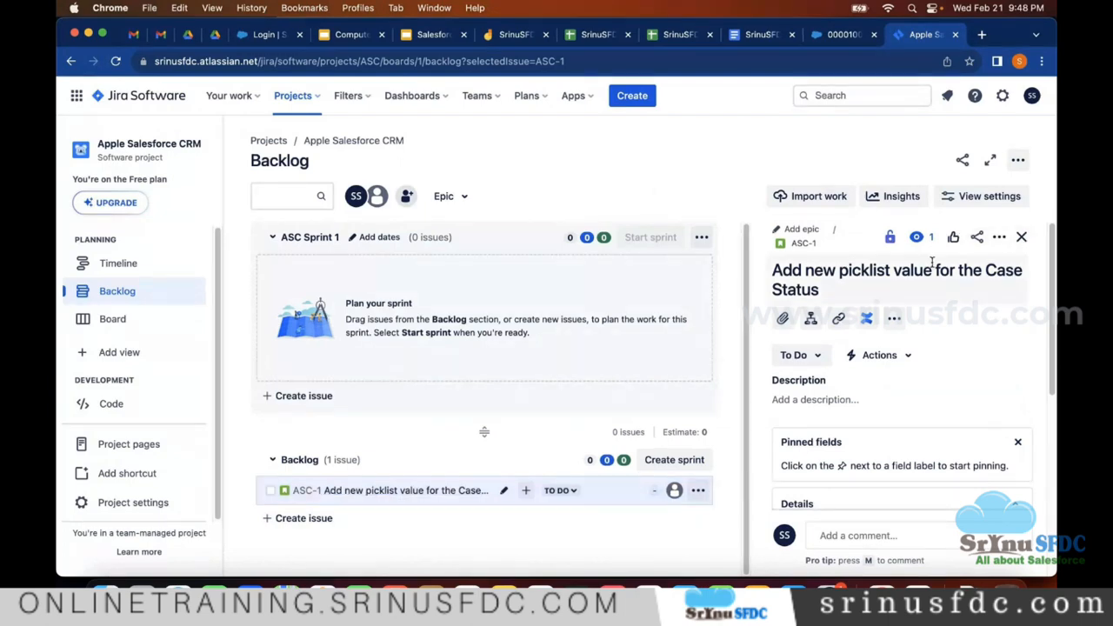
pyautogui.click(803, 243)
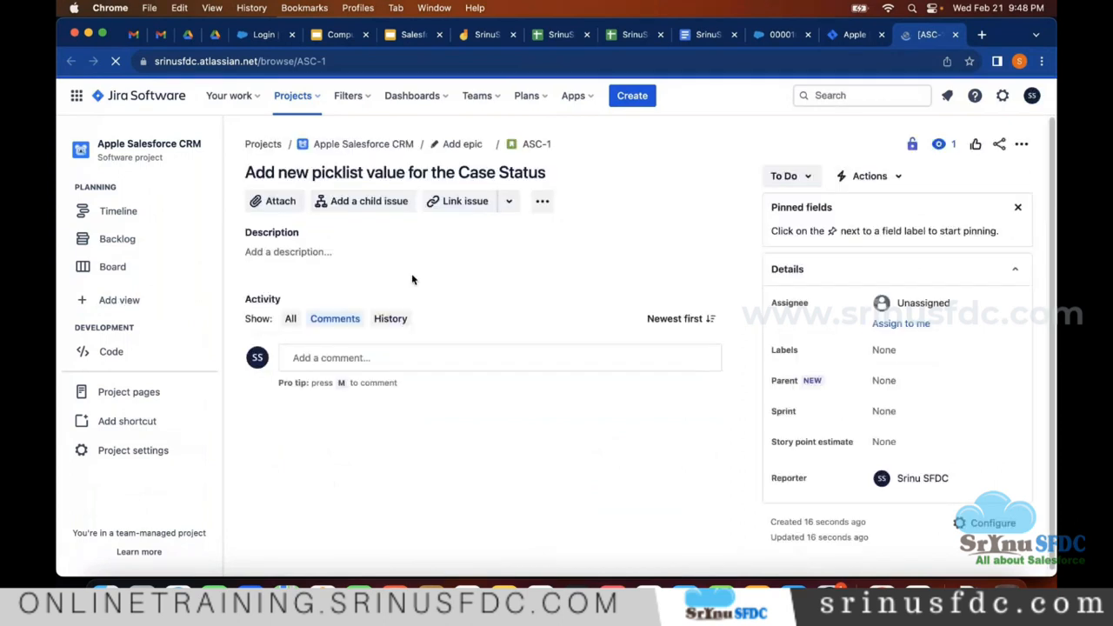
pyautogui.click(927, 221)
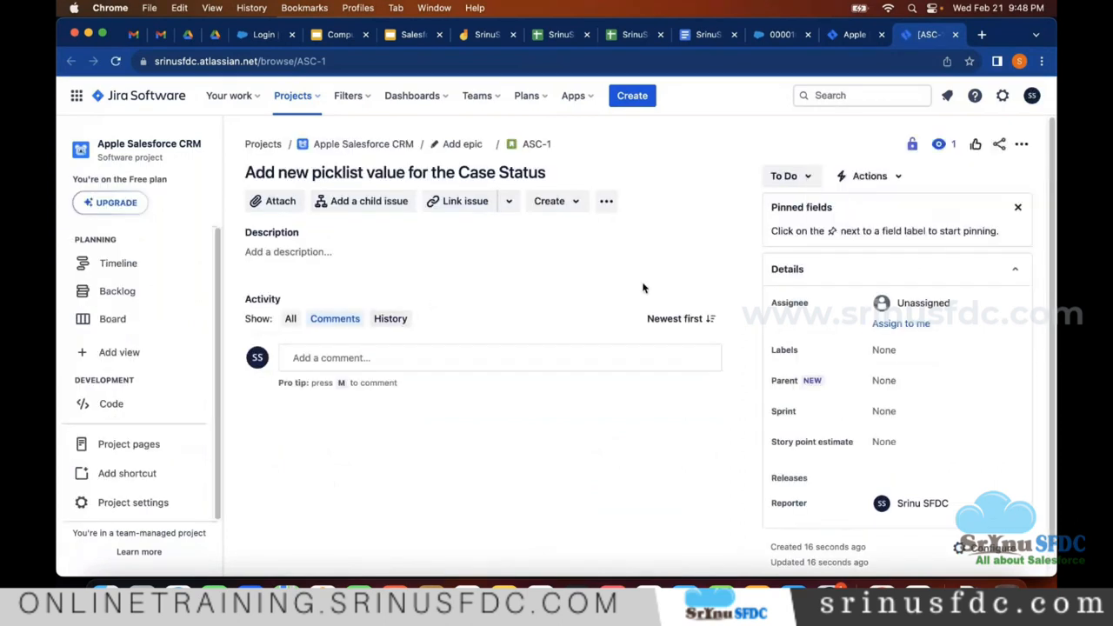
pyautogui.click(915, 301)
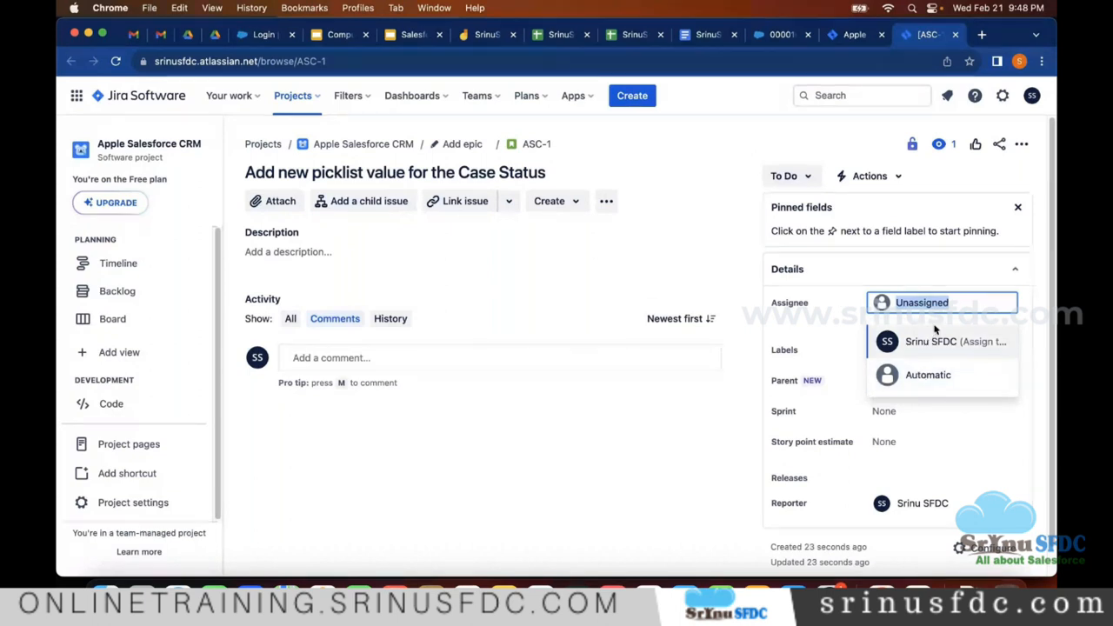
pyautogui.click(646, 420)
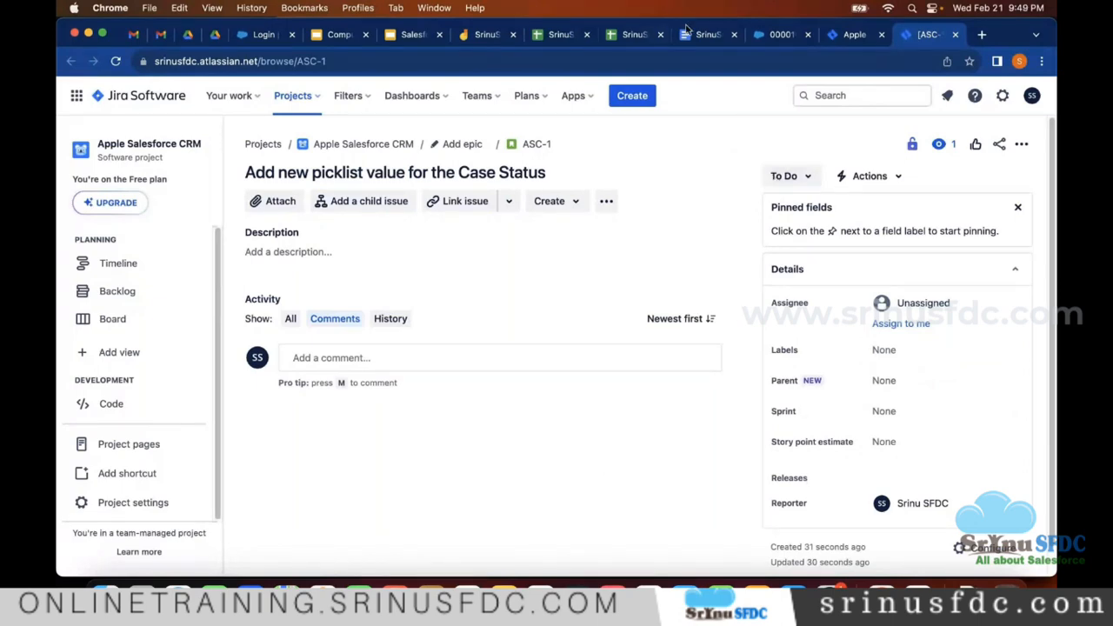
# Switch to the SrinuSFDC_Notes_AdminBasics_Demo document and review the sprint plan, Infosys team roles and Salesforce CRM registration notes
pyautogui.click(707, 39)
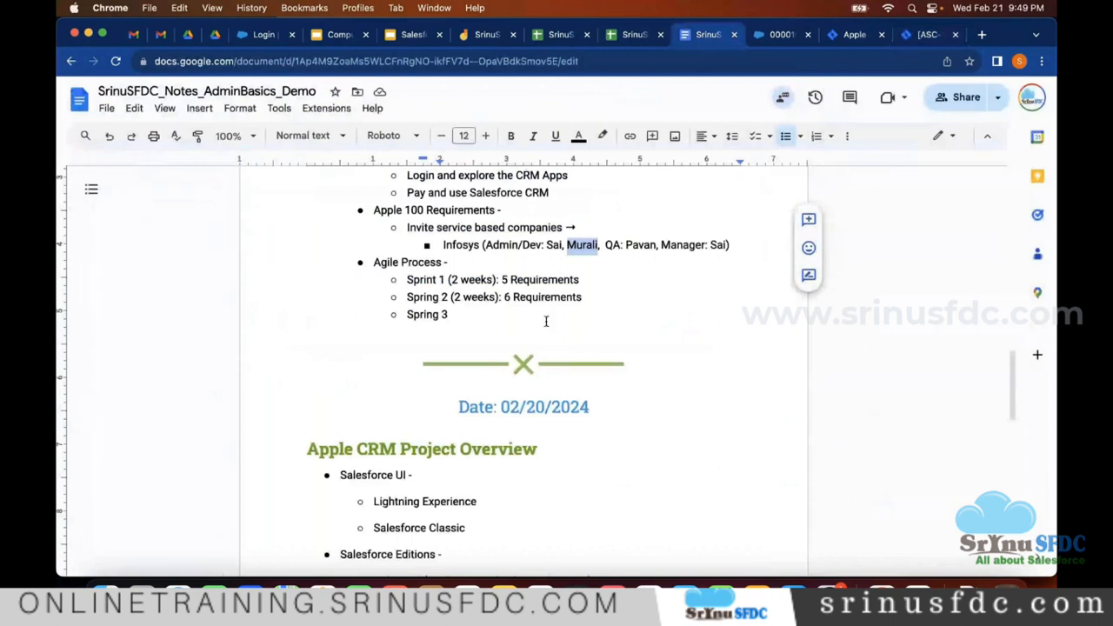
pyautogui.tripleClick(516, 278)
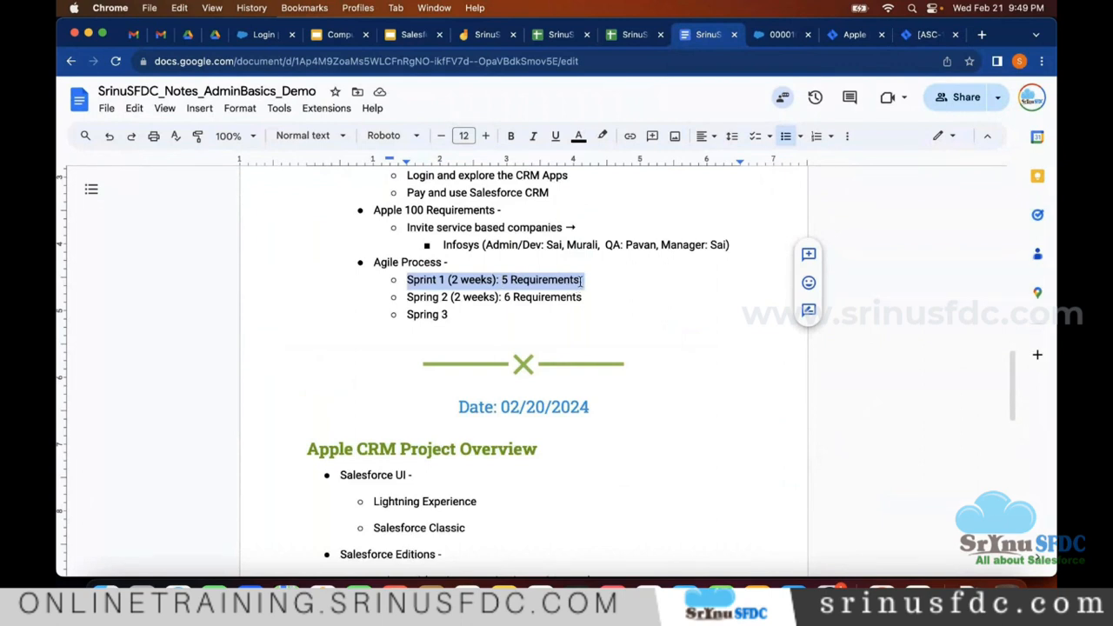
pyautogui.tripleClick(540, 297)
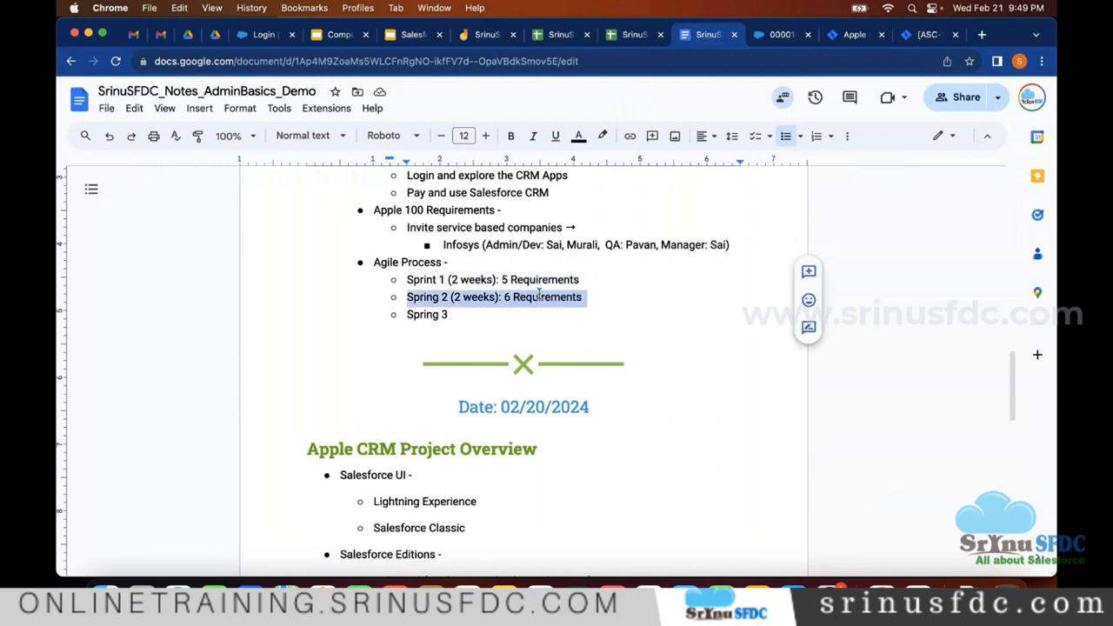
pyautogui.tripleClick(549, 280)
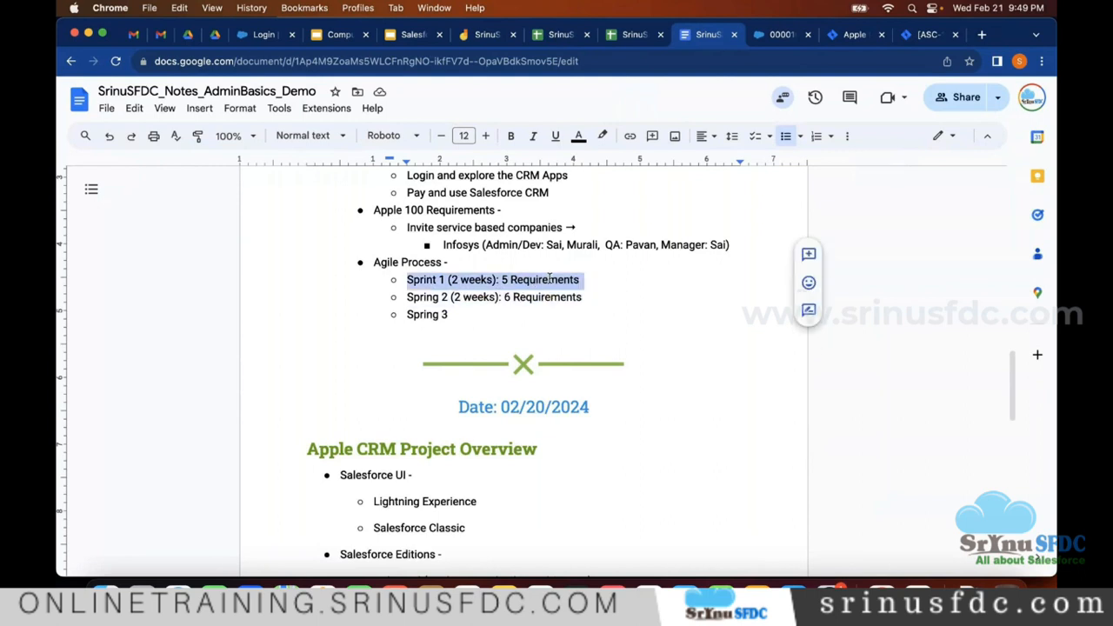
pyautogui.scroll(1, 521, 283)
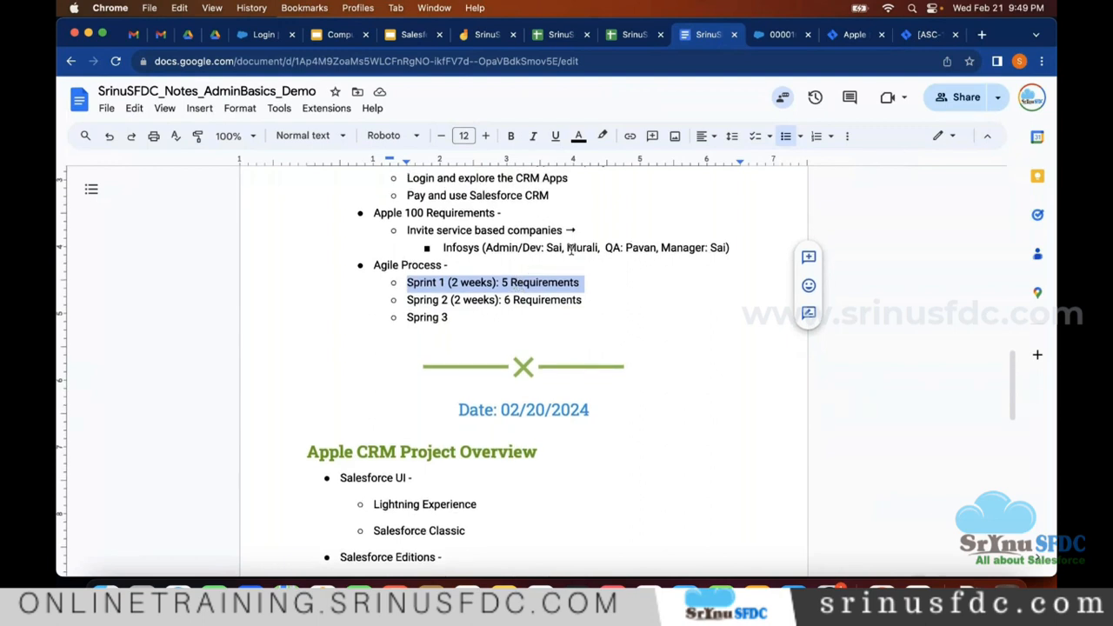
pyautogui.doubleClick(554, 249)
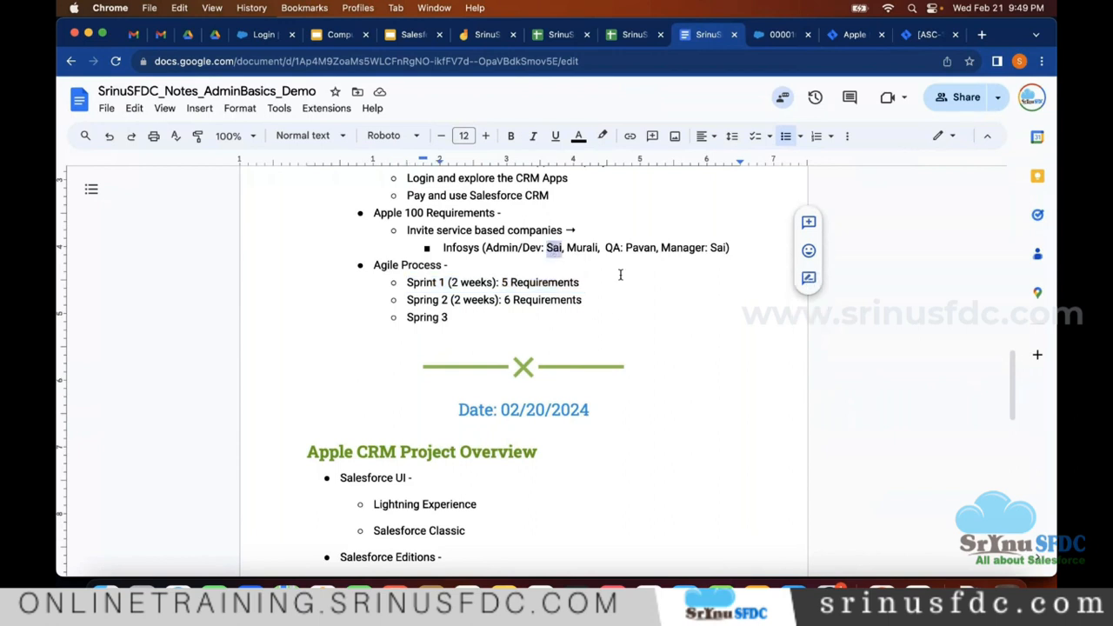
pyautogui.doubleClick(581, 249)
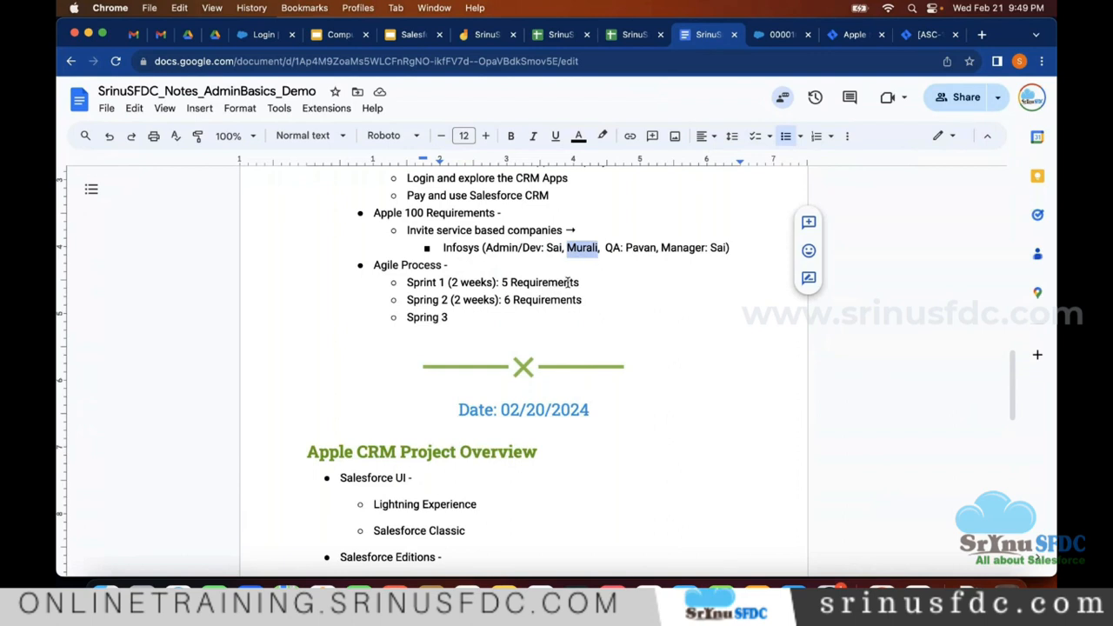
pyautogui.scroll(1, 522, 278)
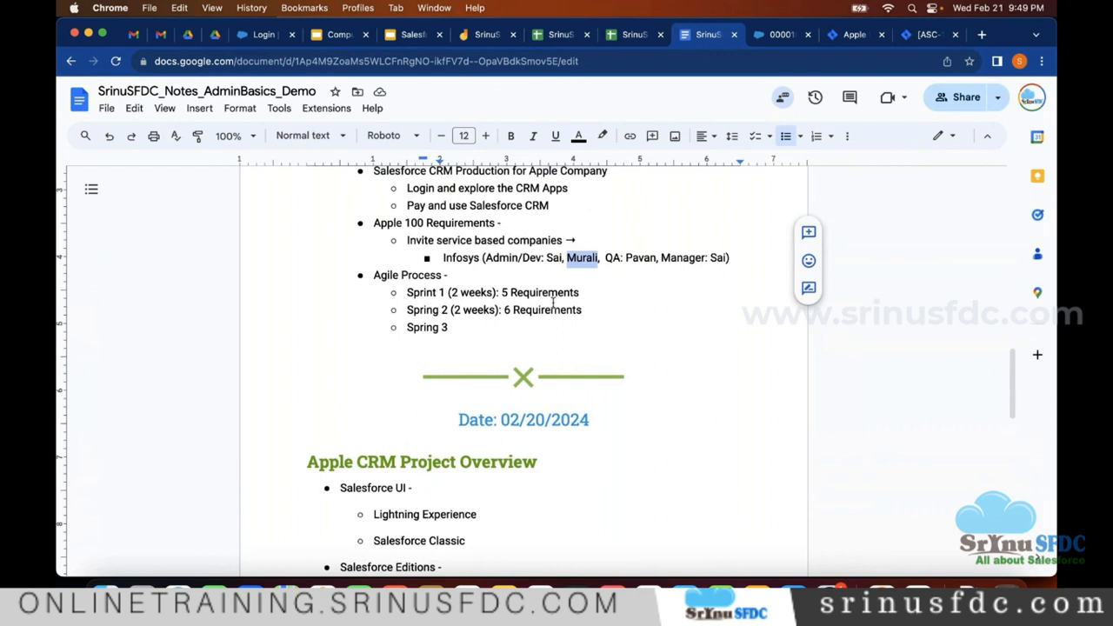
pyautogui.scroll(1, 553, 296)
pyautogui.scroll(4, 555, 305)
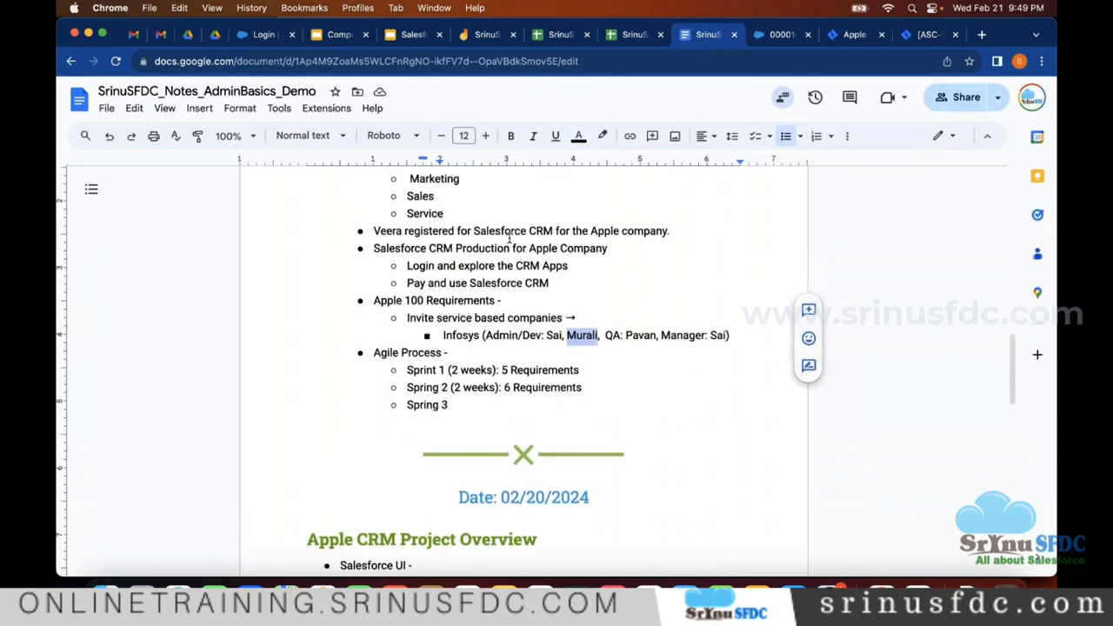
pyautogui.tripleClick(508, 233)
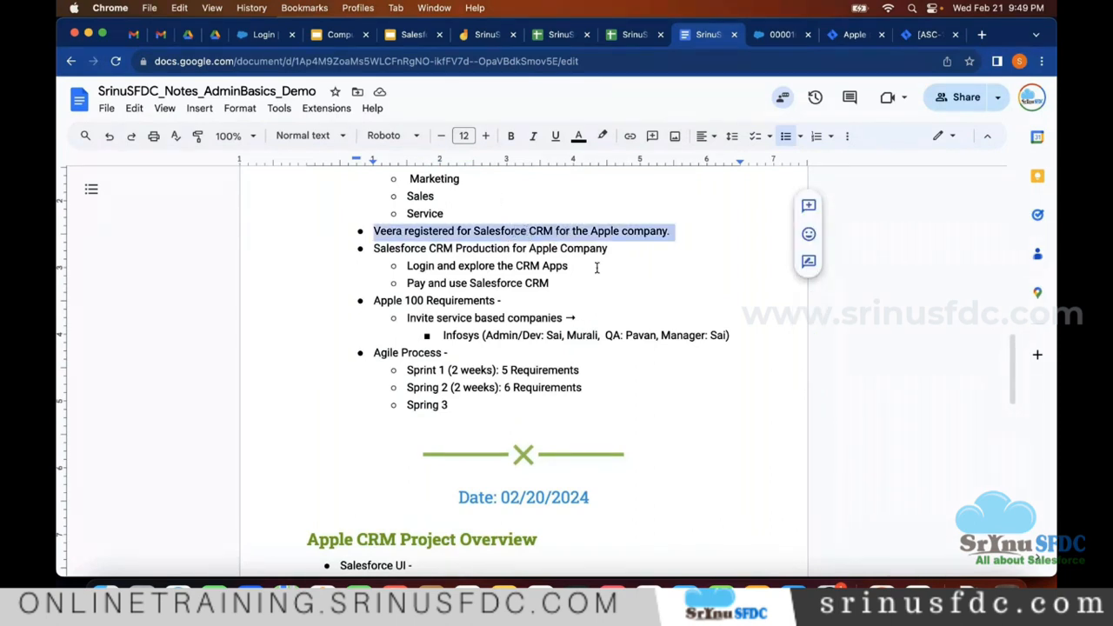
pyautogui.scroll(-1, 640, 371)
pyautogui.scroll(-3, 641, 371)
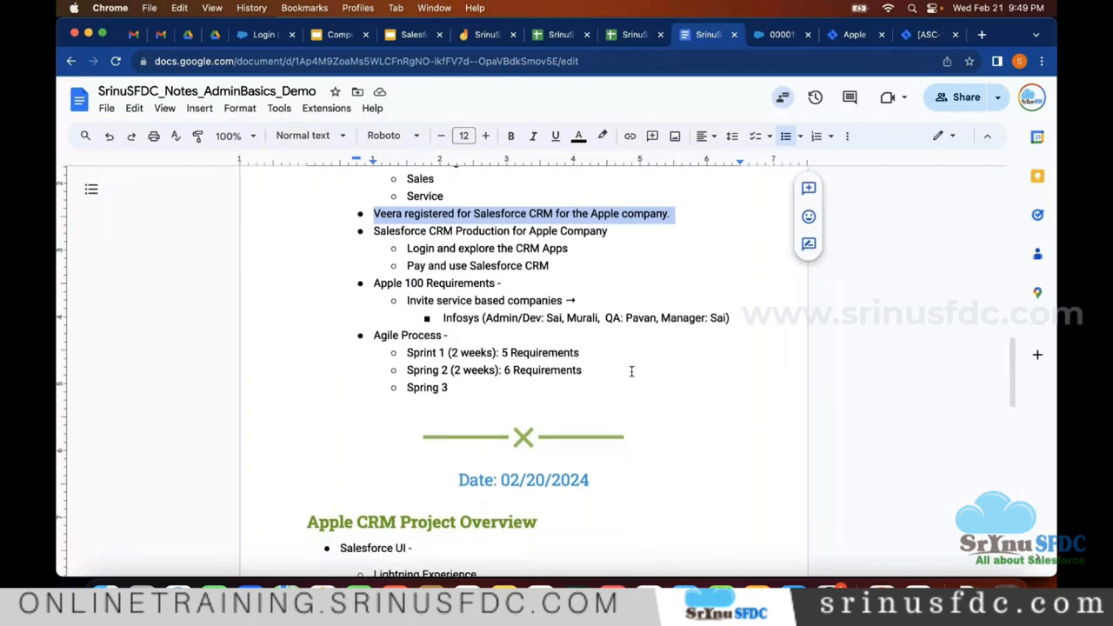
# Below the "Spring 3" bullet in the notes, add an unbulleted line reading "Production", separated by a blank line
pyautogui.click(550, 371)
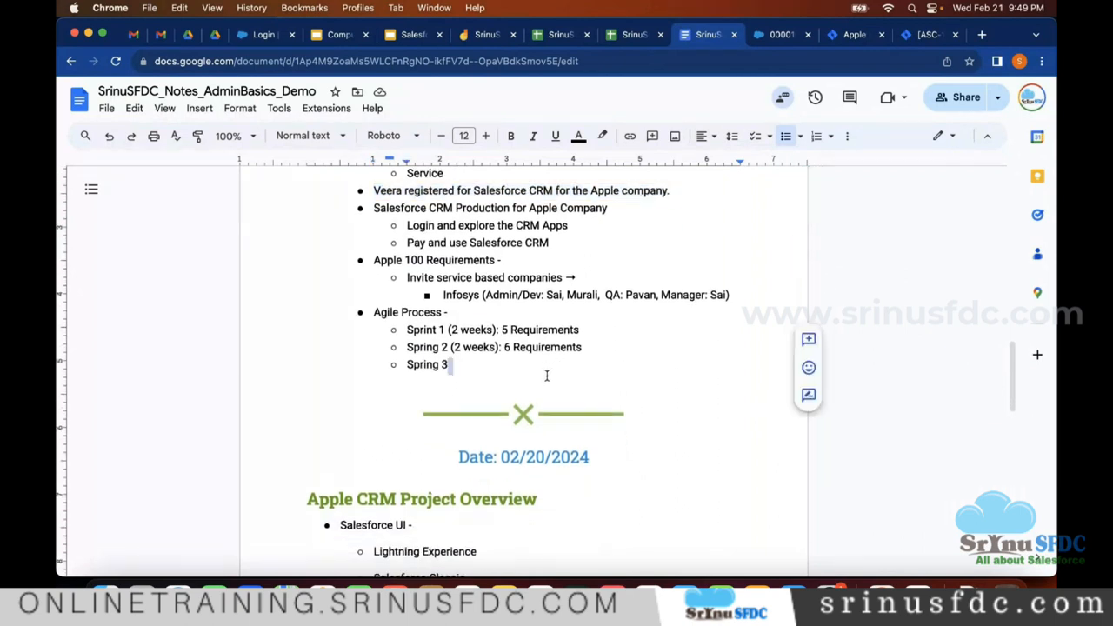
pyautogui.scroll(-3, 522, 370)
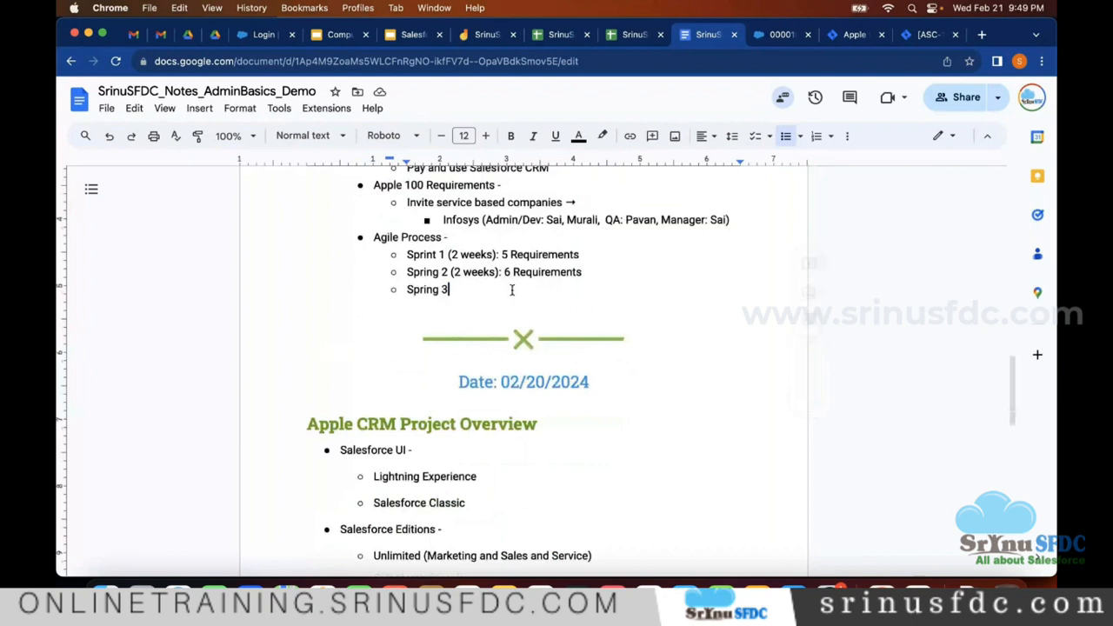
pyautogui.press('Return')
pyautogui.hotkey('shift', 'Tab')
pyautogui.press('Return')
pyautogui.press('Return')
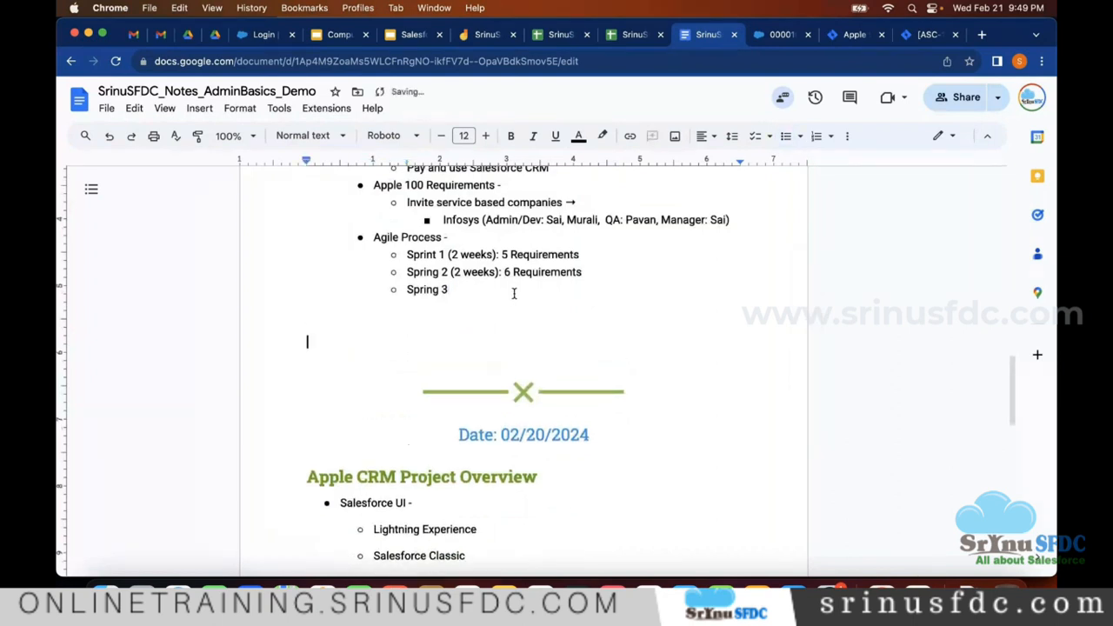
pyautogui.write('f')
pyautogui.press('BackSpace')
pyautogui.write('Production')
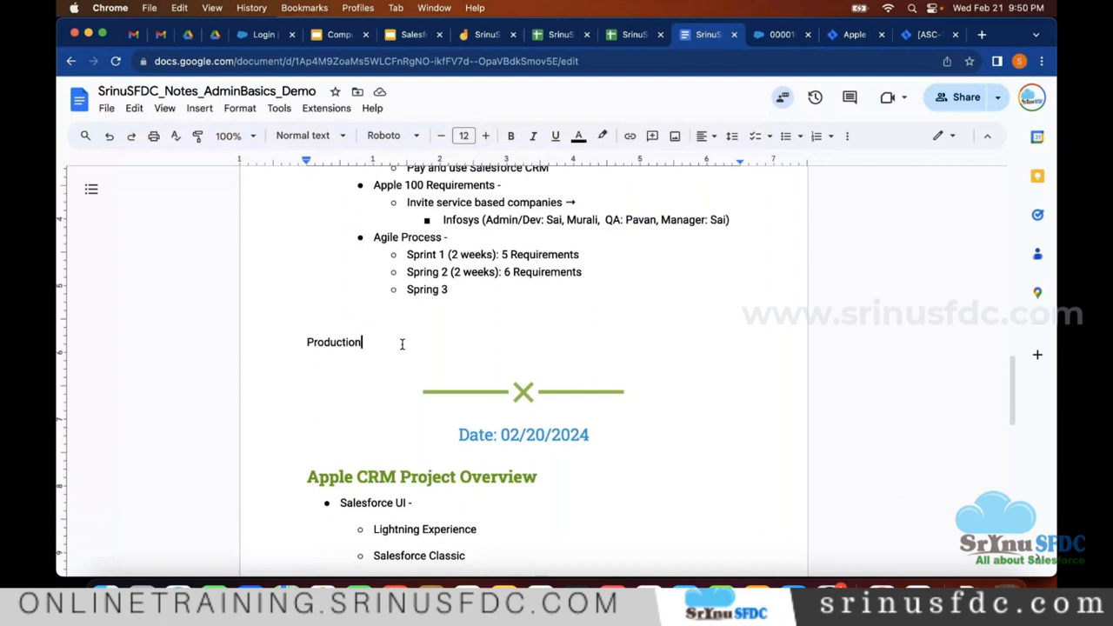
# Insert "Dev → QA → UAT →" before "Production" to complete the deployment path line
pyautogui.click(307, 343)
pyautogui.write('Dev ')
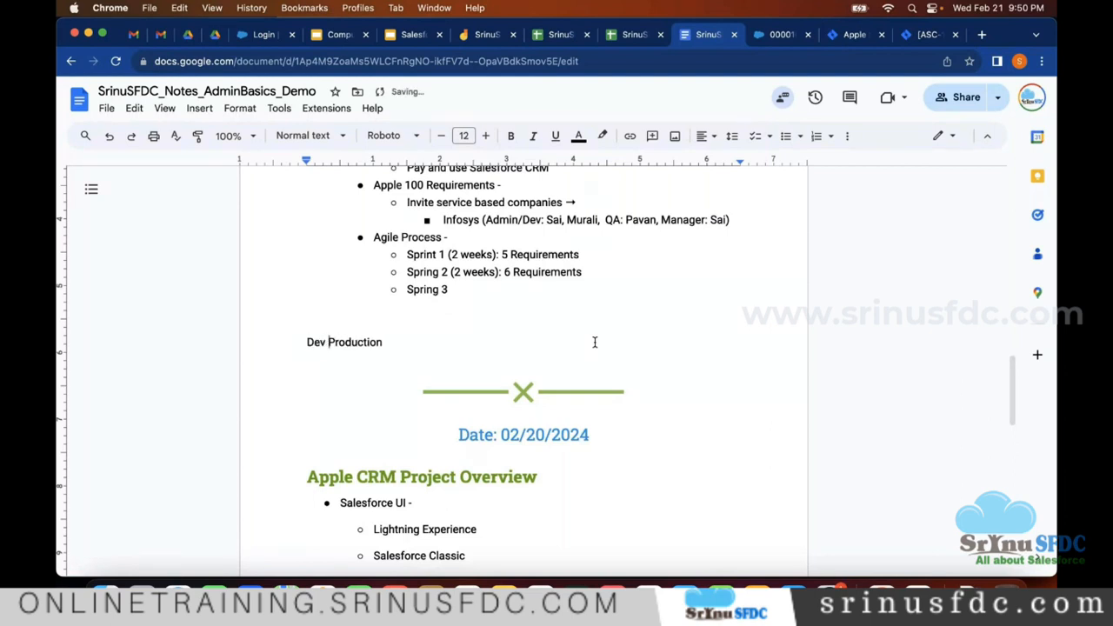
pyautogui.write('-> ')
pyautogui.write('Q')
pyautogui.write('A')
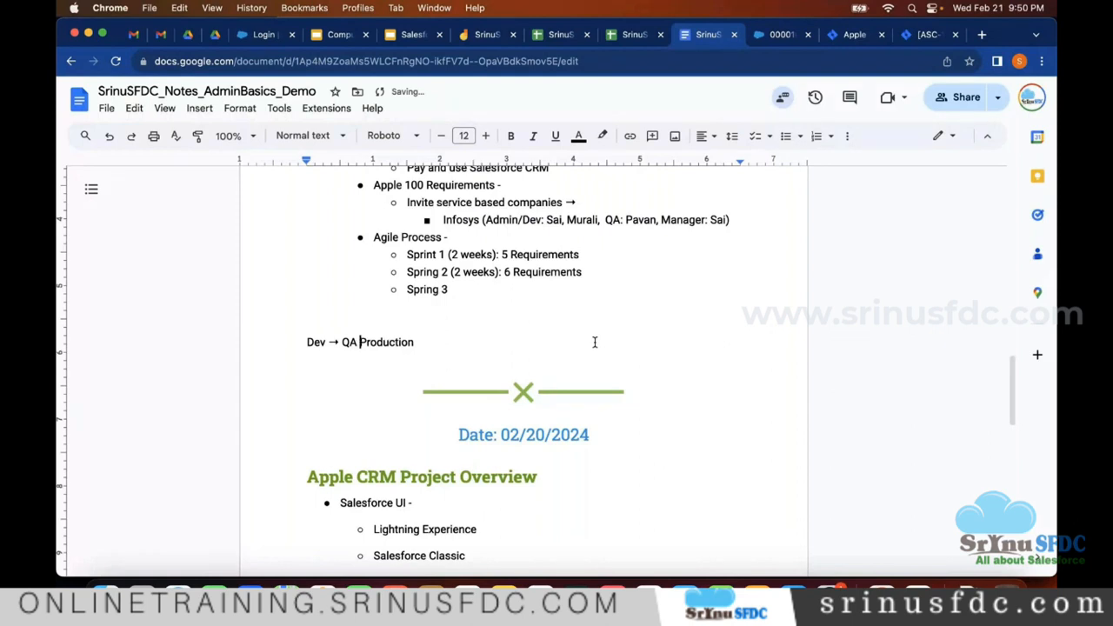
pyautogui.write(' -> UAT -')
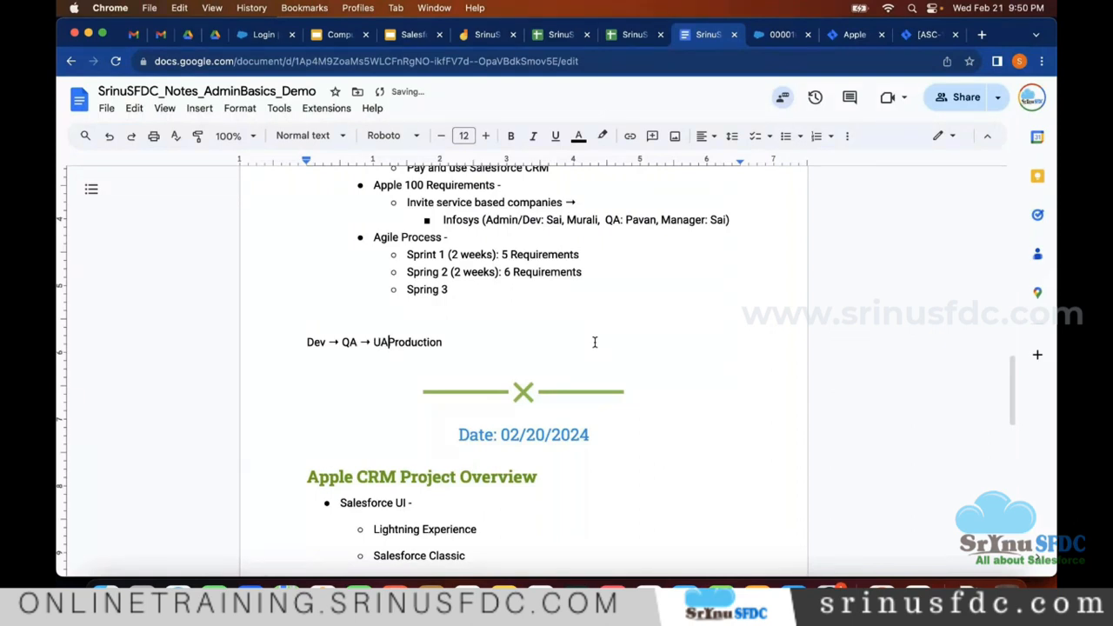
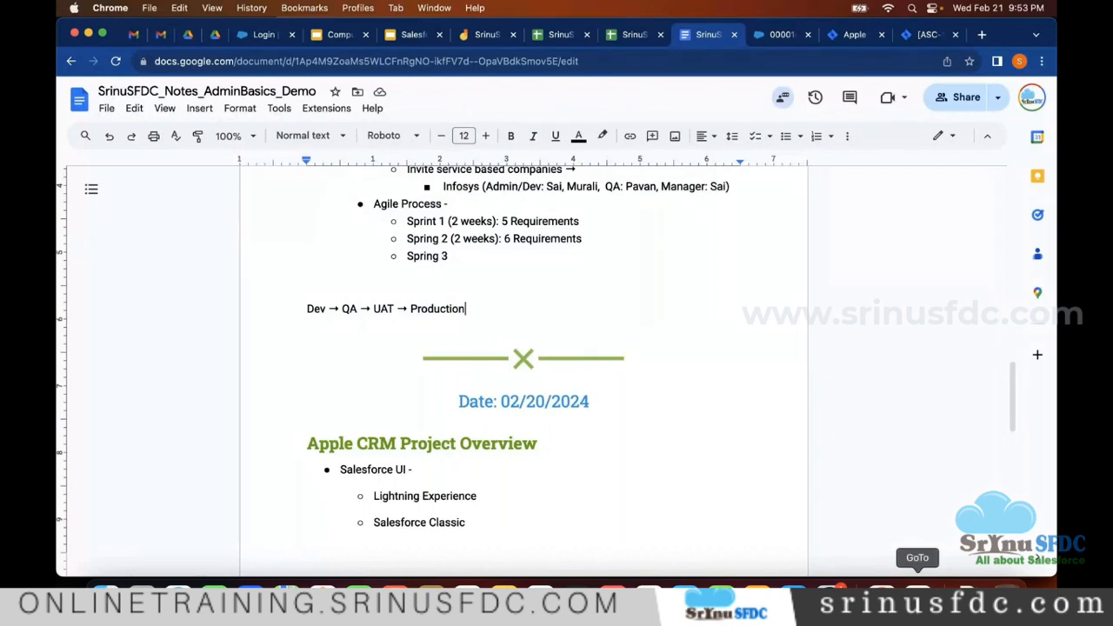
# Briefly switch to GoTo, return to Chrome and bring up the ASC-1 issue in Jira
pyautogui.click(917, 595)
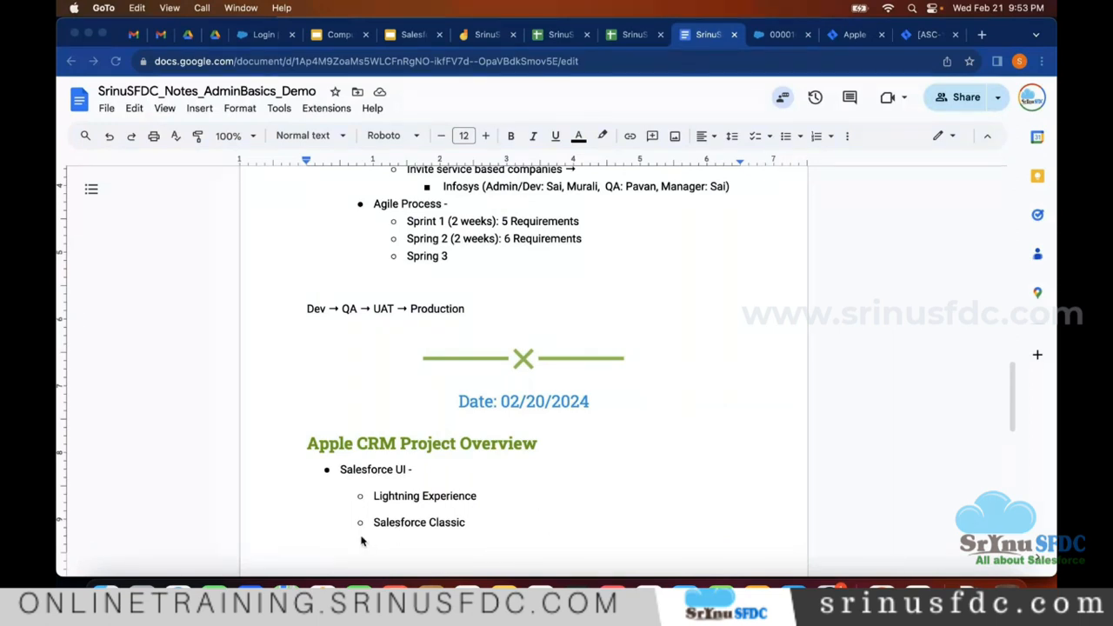
pyautogui.click(881, 593)
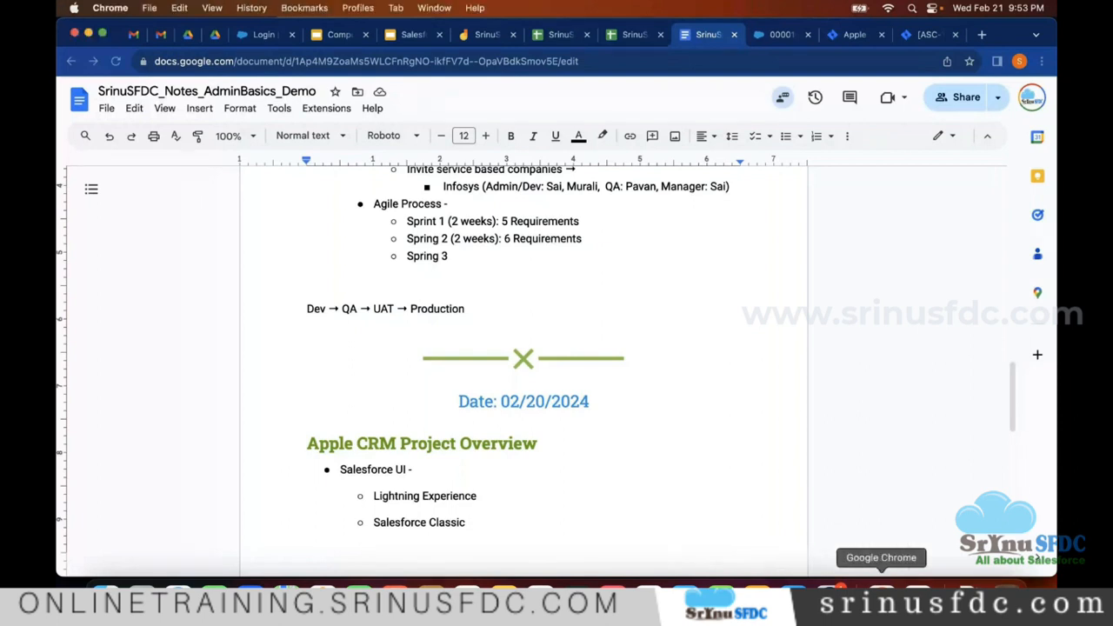
pyautogui.click(924, 35)
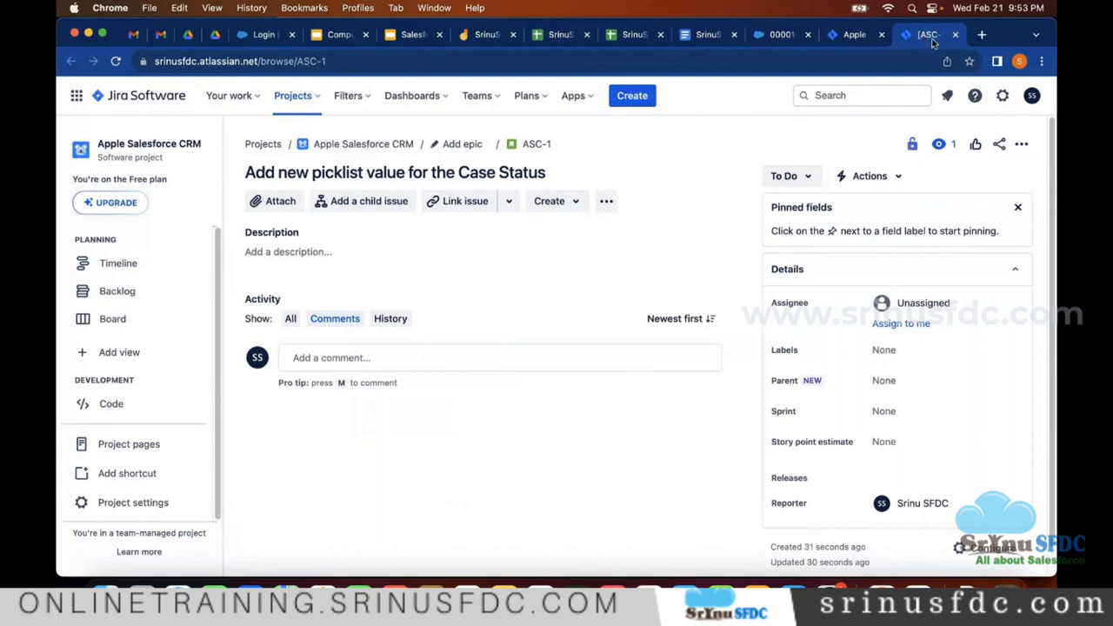
# Search Google for "agility" in a new tab and open the Agility supply chain services website
pyautogui.click(980, 35)
pyautogui.write('agility')
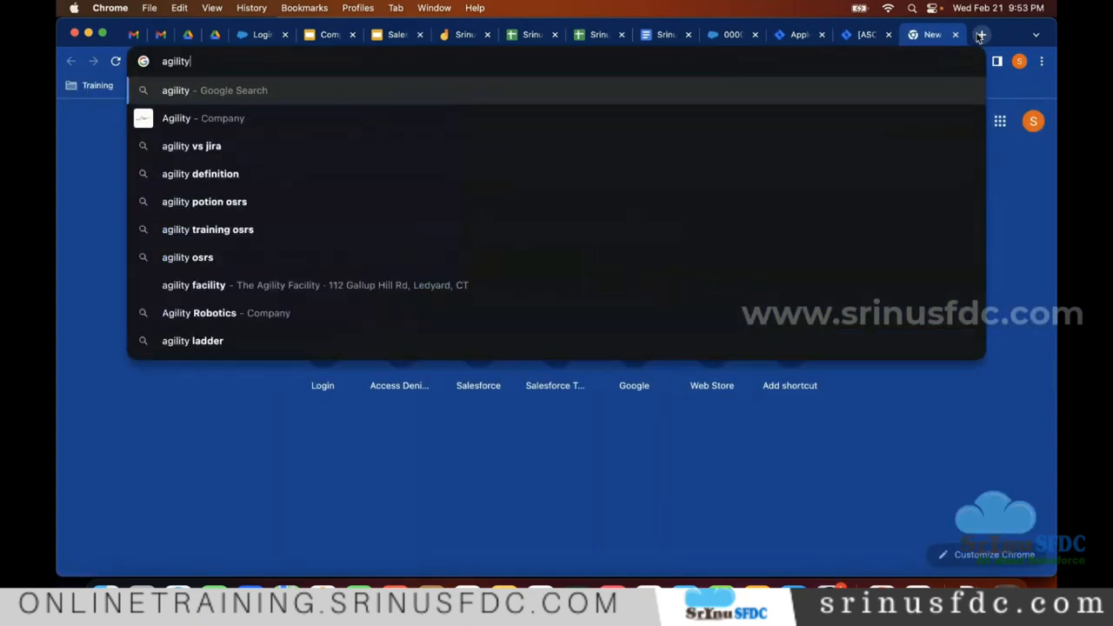
pyautogui.press('Return')
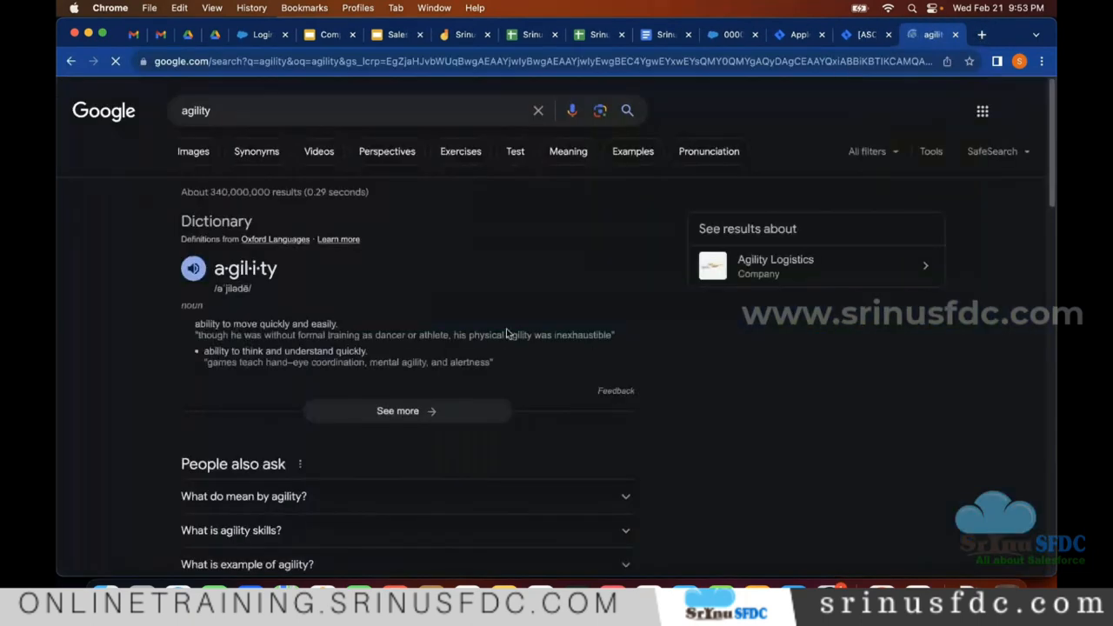
pyautogui.scroll(-5, 356, 295)
pyautogui.scroll(-2, 336, 301)
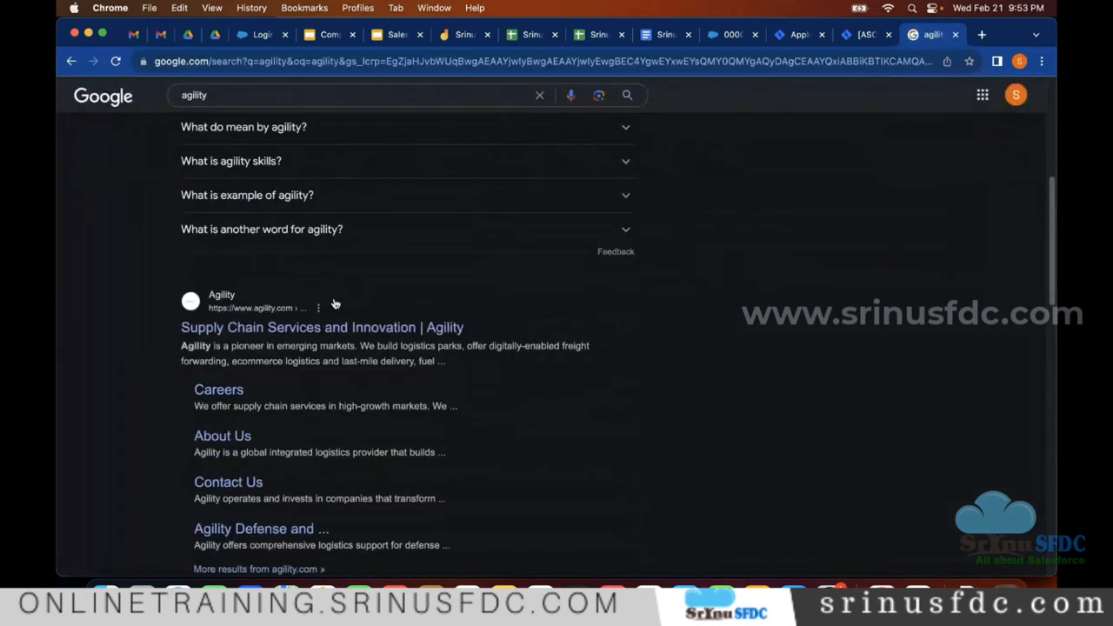
pyautogui.click(352, 297)
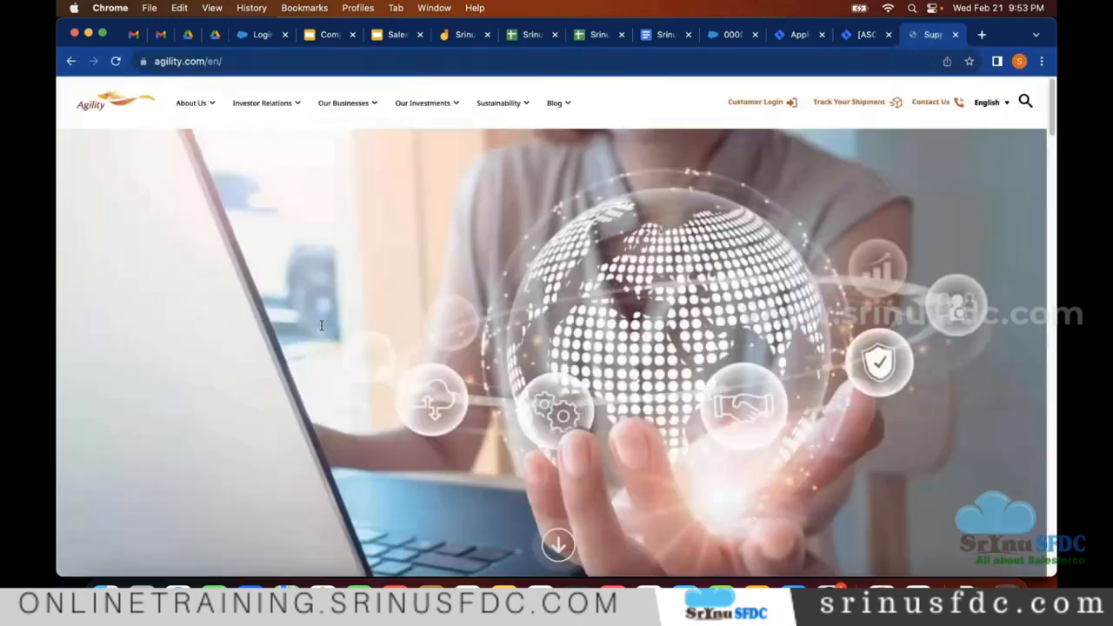
# Return to the search results, search for "agility digital" and open the Agility Digital healthcare marketing website
pyautogui.click(71, 62)
pyautogui.write('dig')
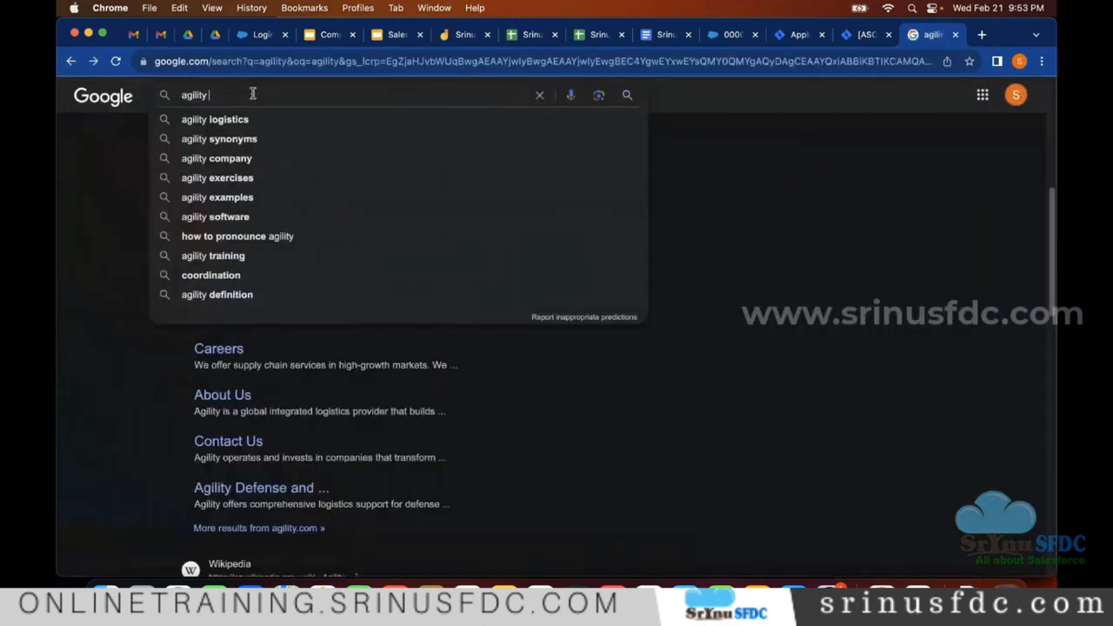
pyautogui.write('ital')
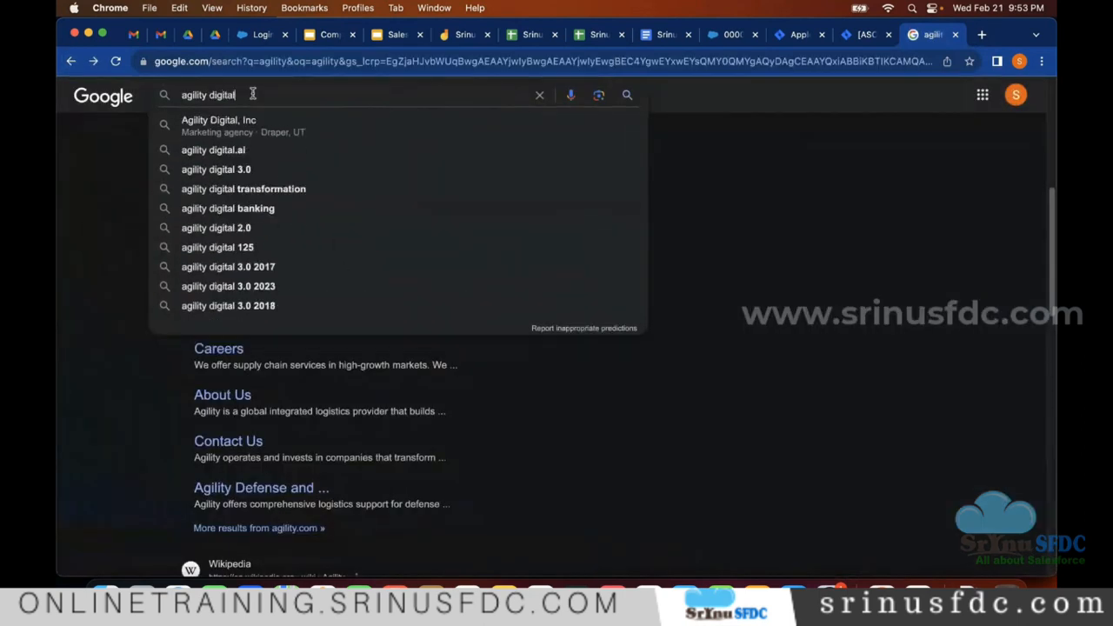
pyautogui.press('Return')
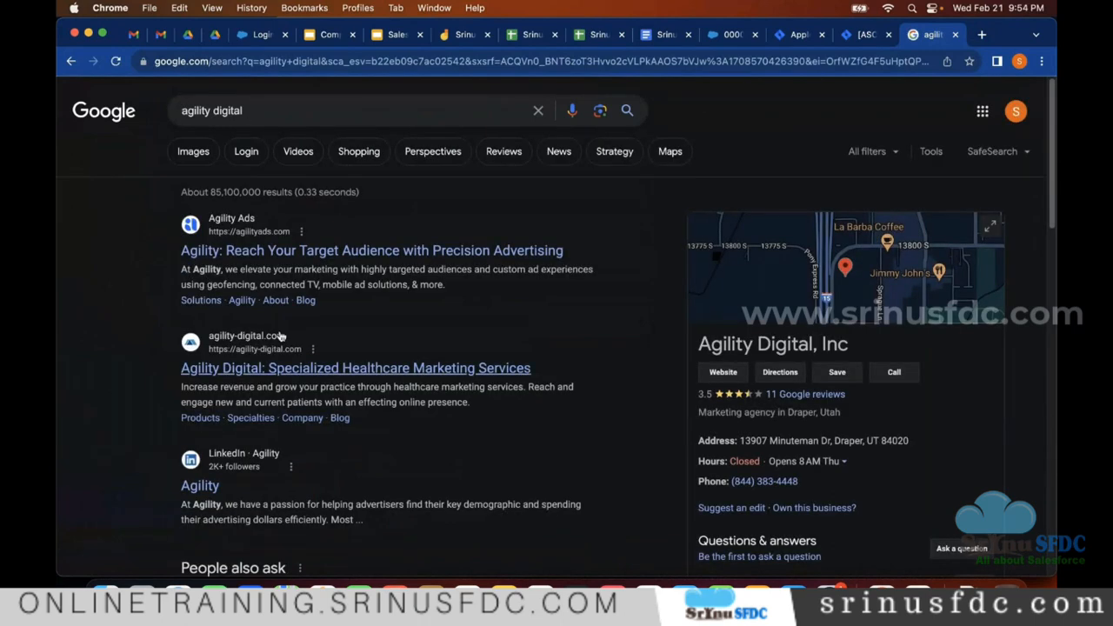
pyautogui.click(276, 374)
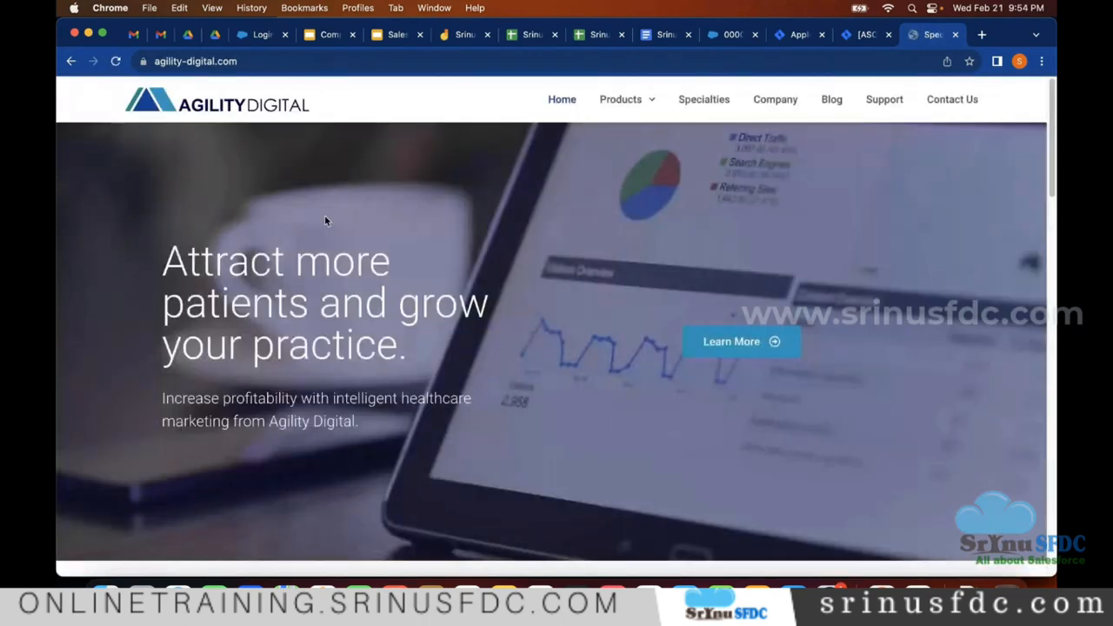
# Skim the Agility Digital homepage, then return to the "agility digital" search results and look through them
pyautogui.scroll(-3, 122, 114)
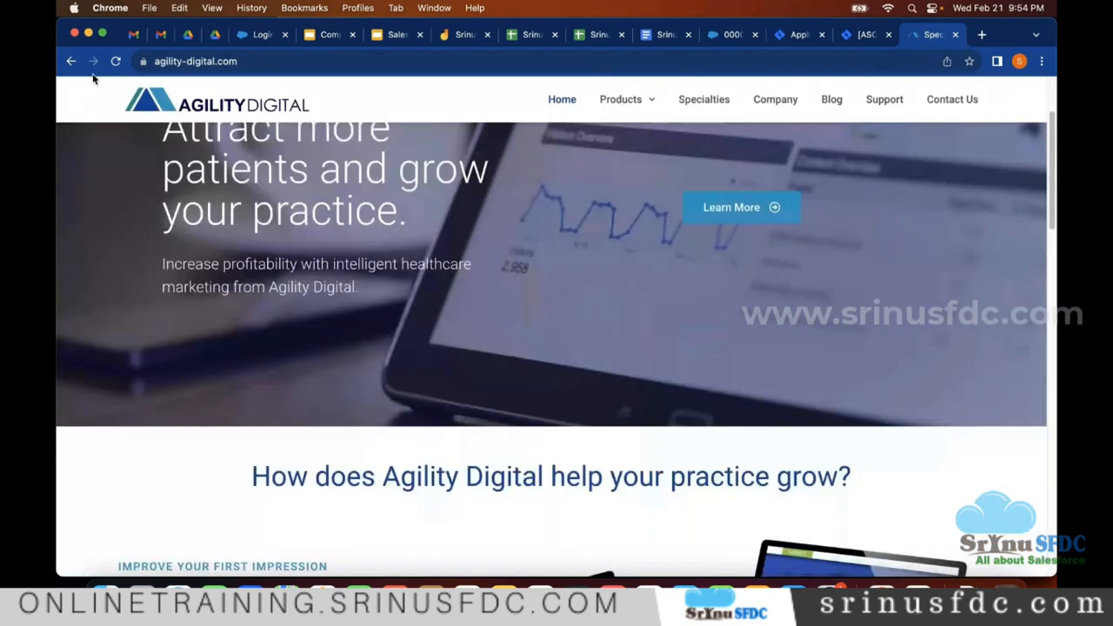
pyautogui.click(72, 62)
pyautogui.click(230, 63)
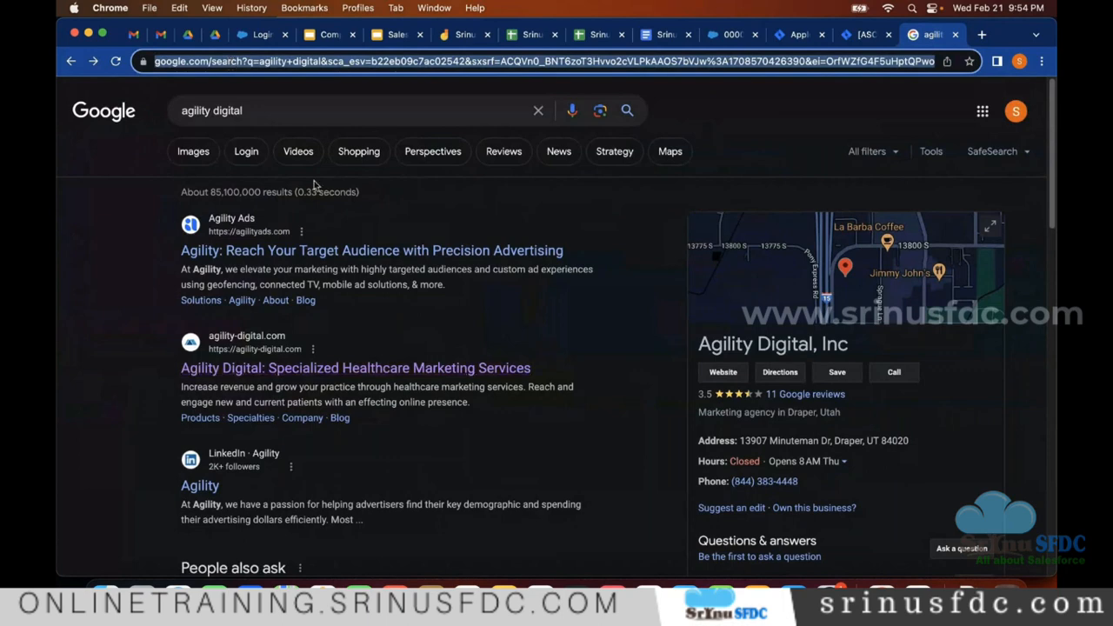
pyautogui.scroll(-5, 348, 261)
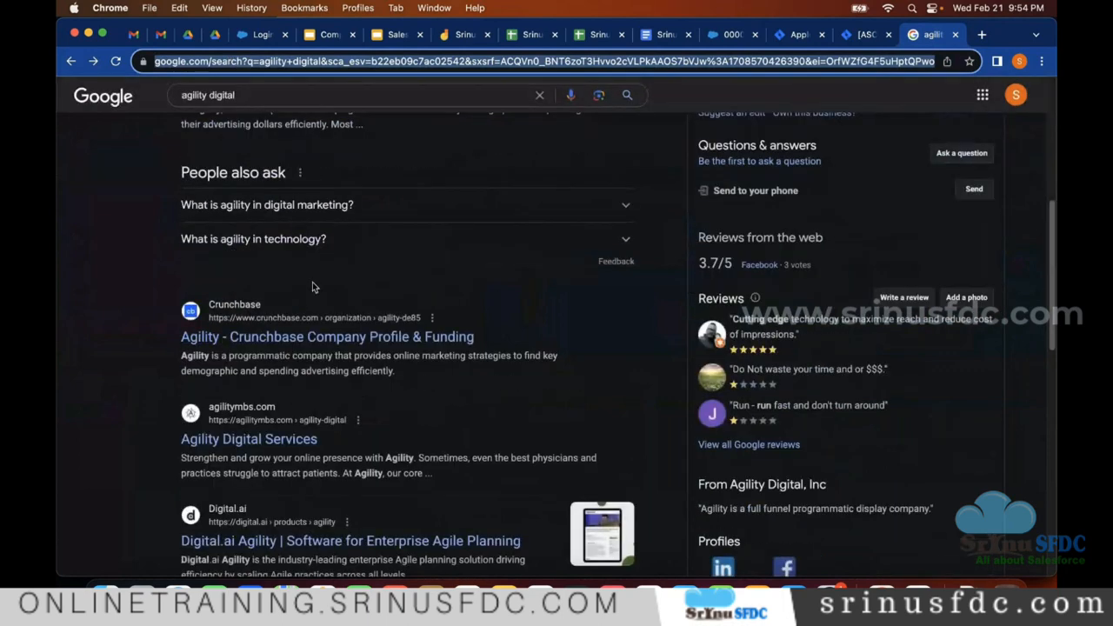
# Briefly switch to GoTo, return to Chrome and bring up the Salesforce case about electrical wiring installation for GC5060
pyautogui.press('super+Tab')
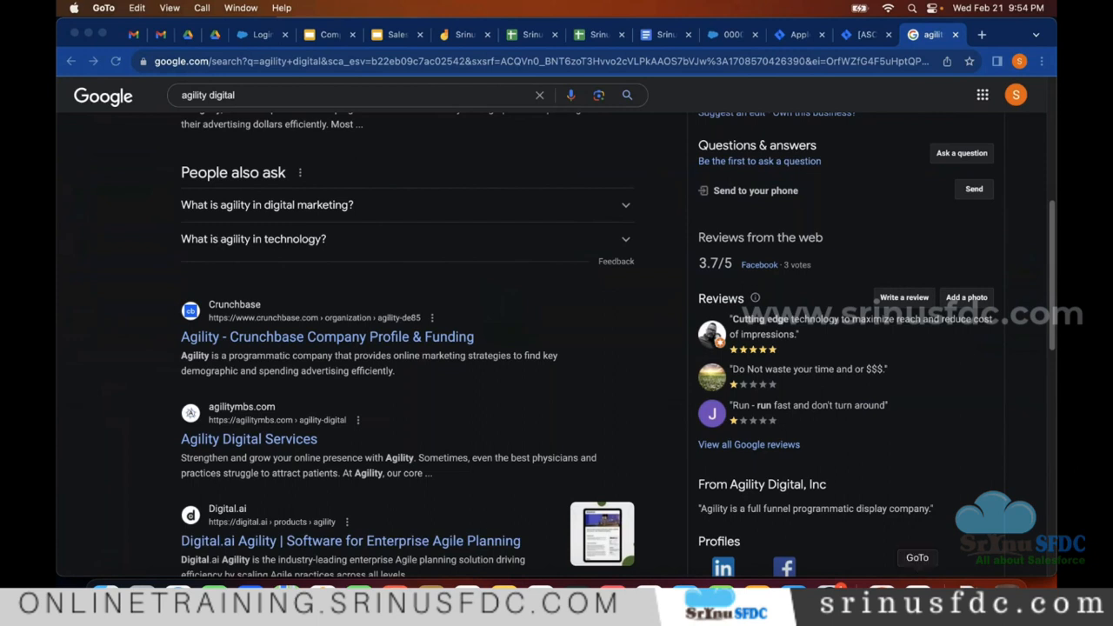
pyautogui.click(880, 600)
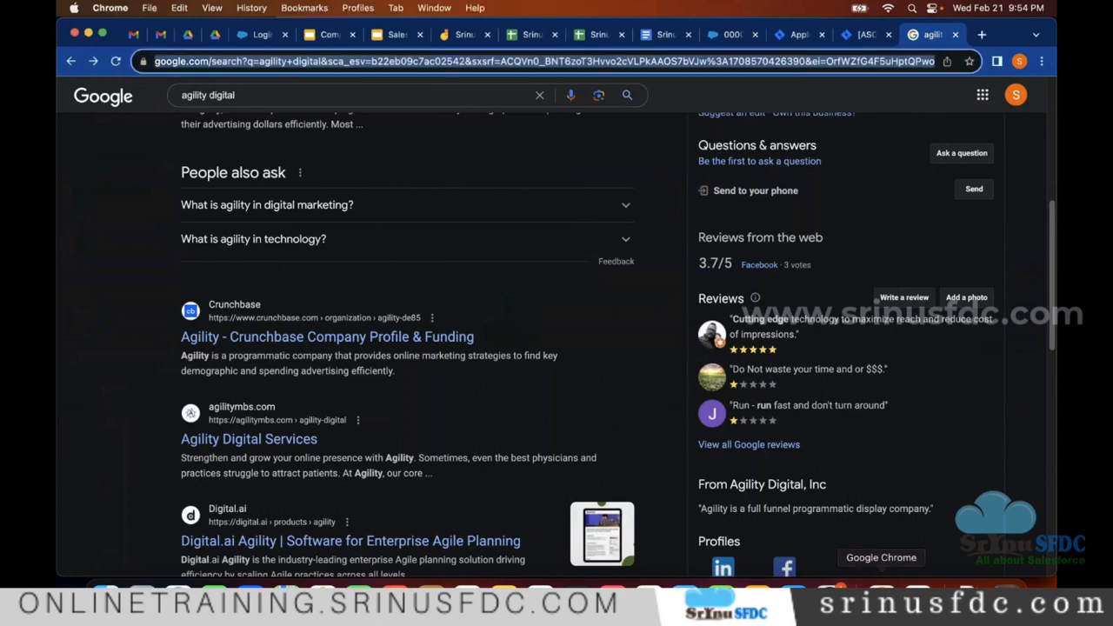
pyautogui.click(723, 36)
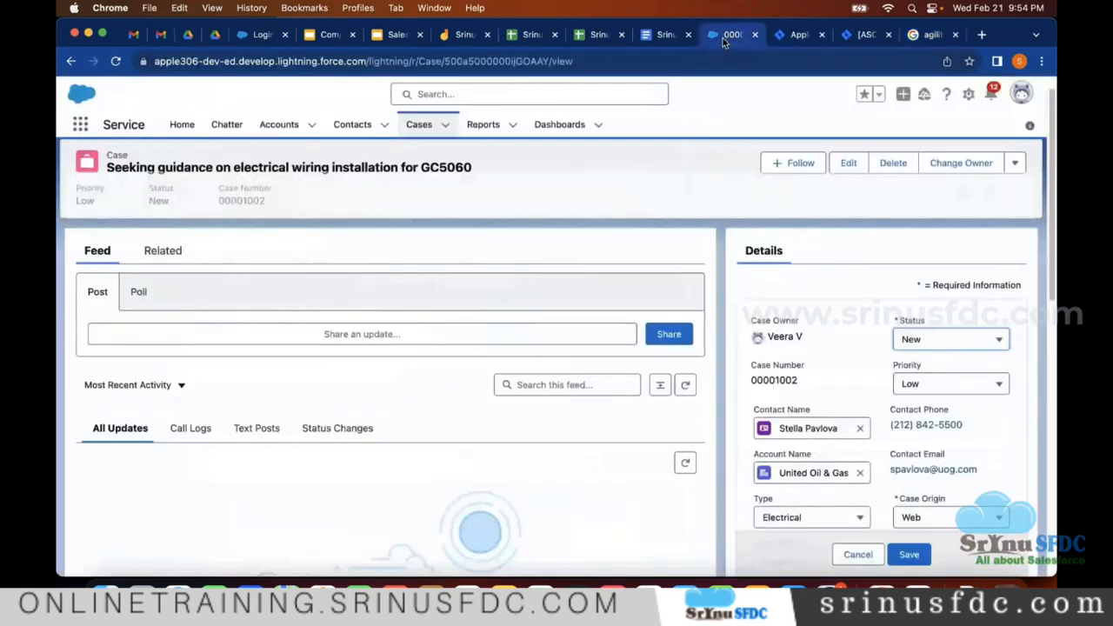
# Open Salesforce Setup in a new tab, search its Quick Find for "data im" and open the Data Import Wizard
pyautogui.click(968, 94)
pyautogui.click(945, 131)
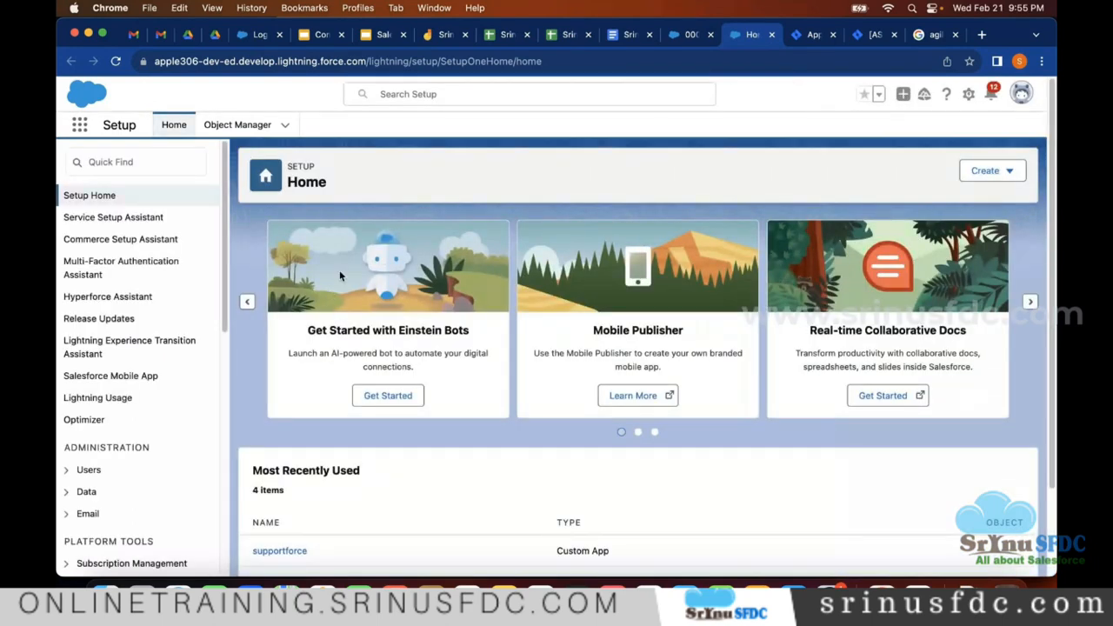
pyautogui.click(154, 160)
pyautogui.write('data im')
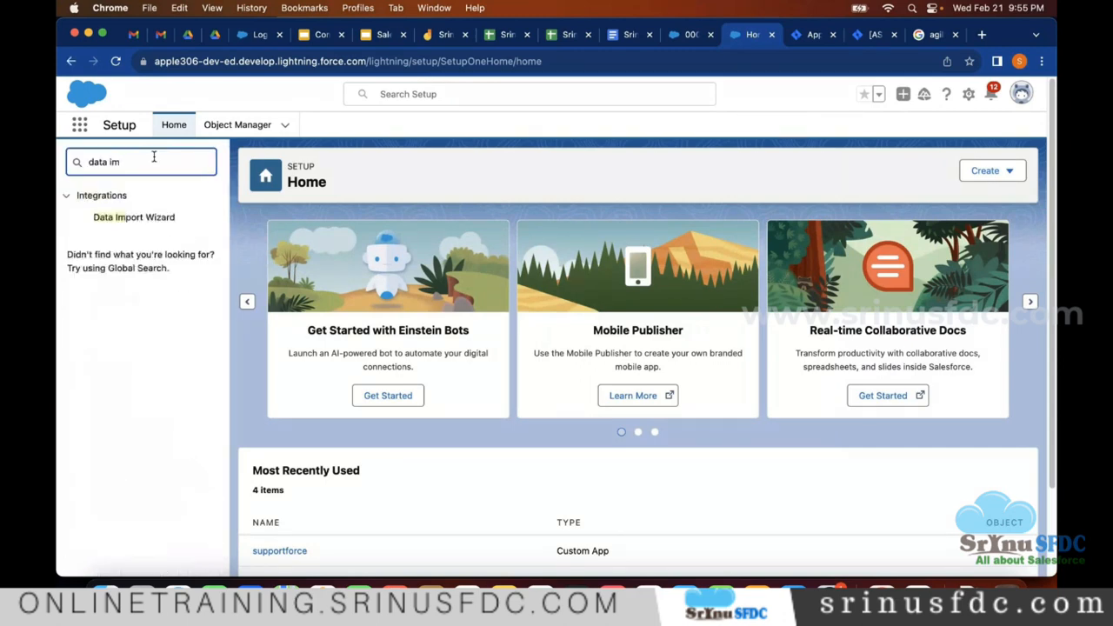
pyautogui.click(134, 216)
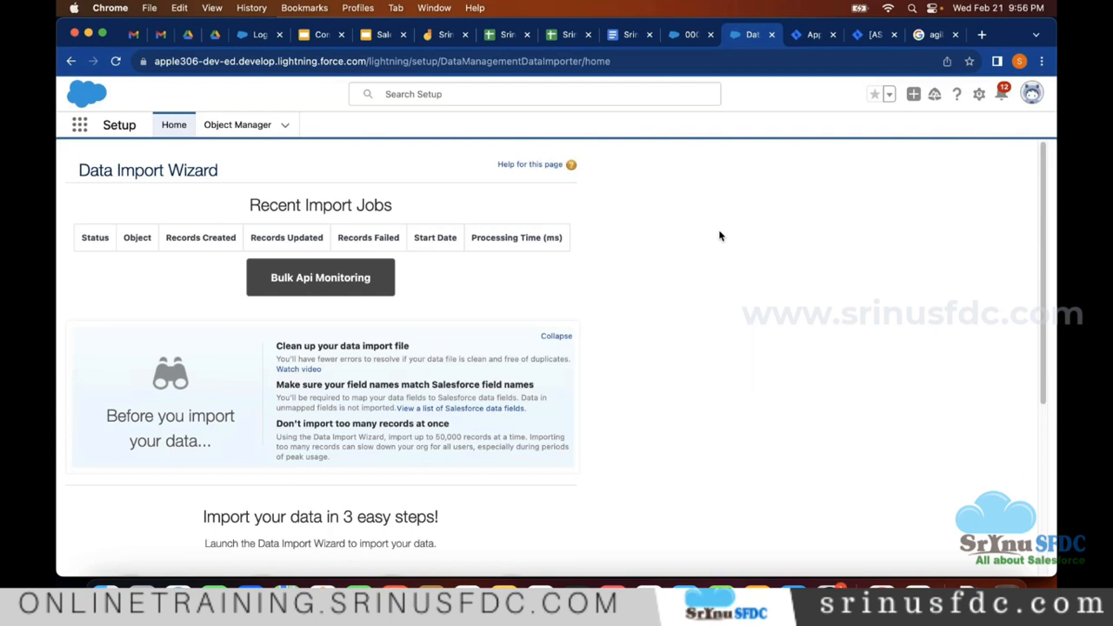
# Return to the GC5060 wiring installation case in Salesforce and switch to GoTo
pyautogui.click(681, 35)
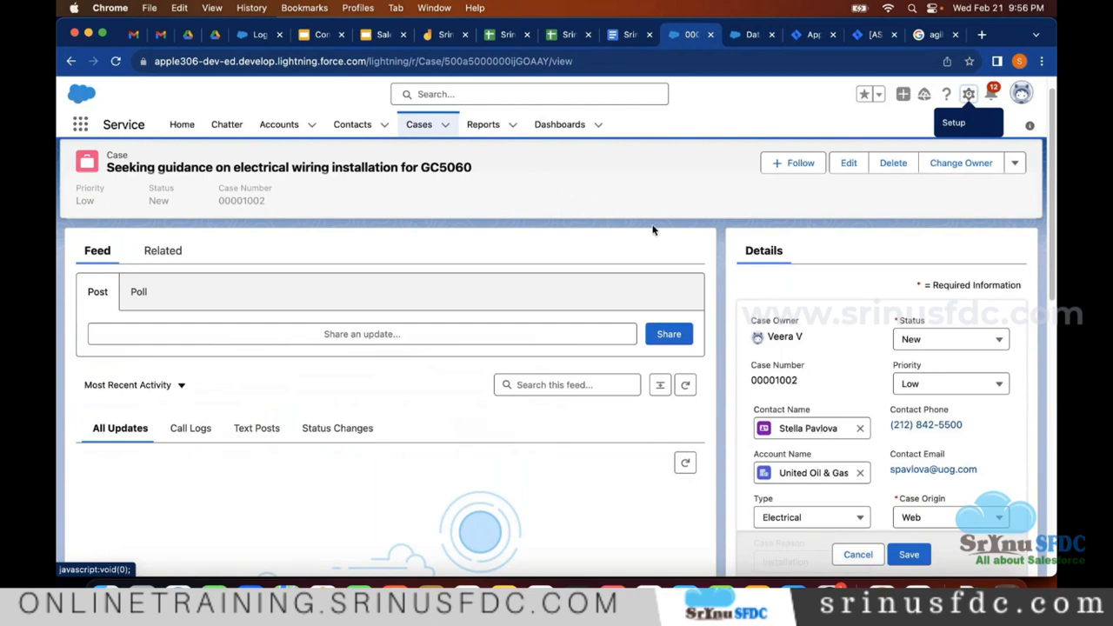
pyautogui.click(917, 590)
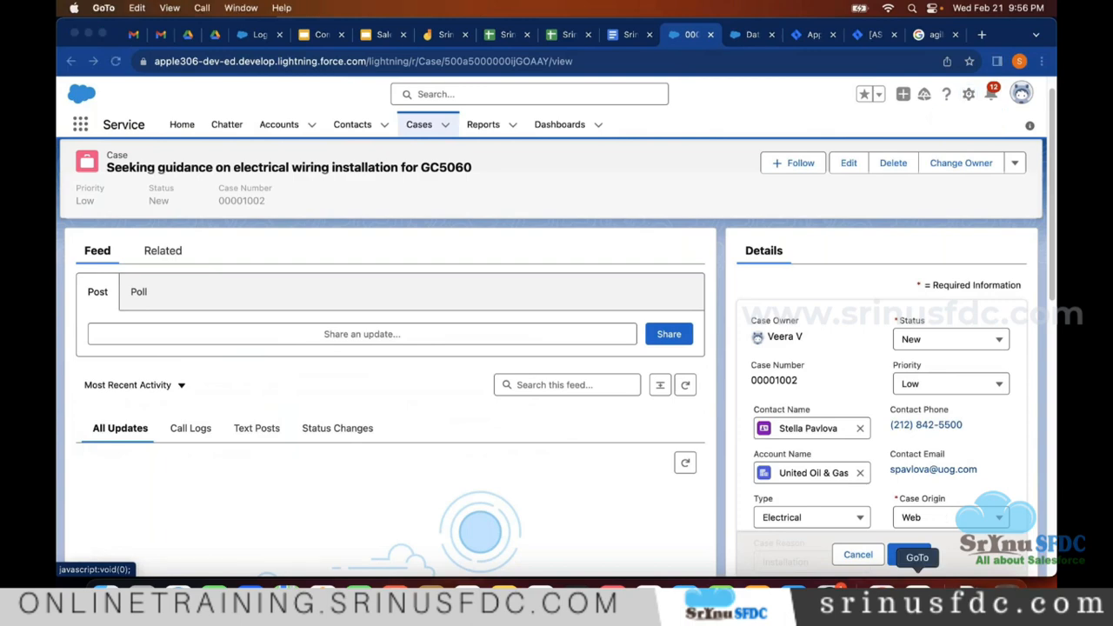